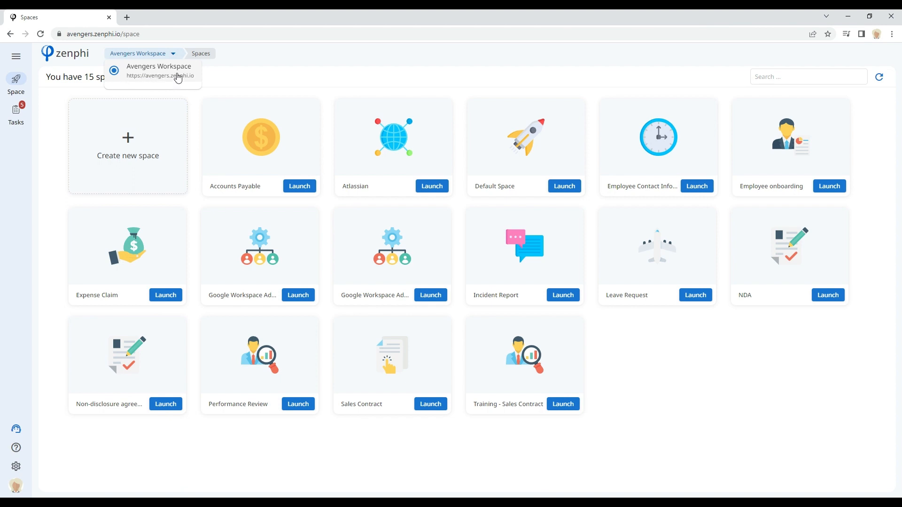
Step: Open the Incident Report space and its Incident Report flow in the designer
{"action": "left_click", "coordinate": [267, 69]}
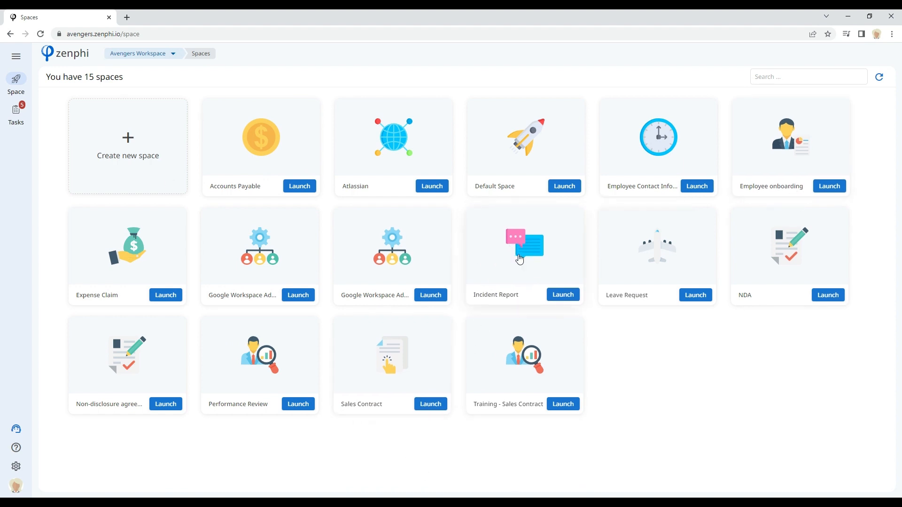
{"action": "left_click", "coordinate": [535, 247]}
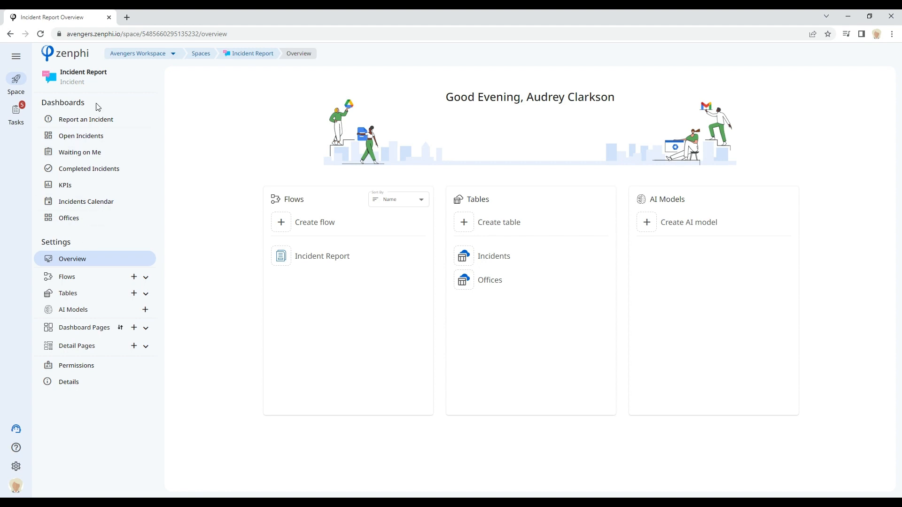
{"action": "left_click", "coordinate": [322, 261]}
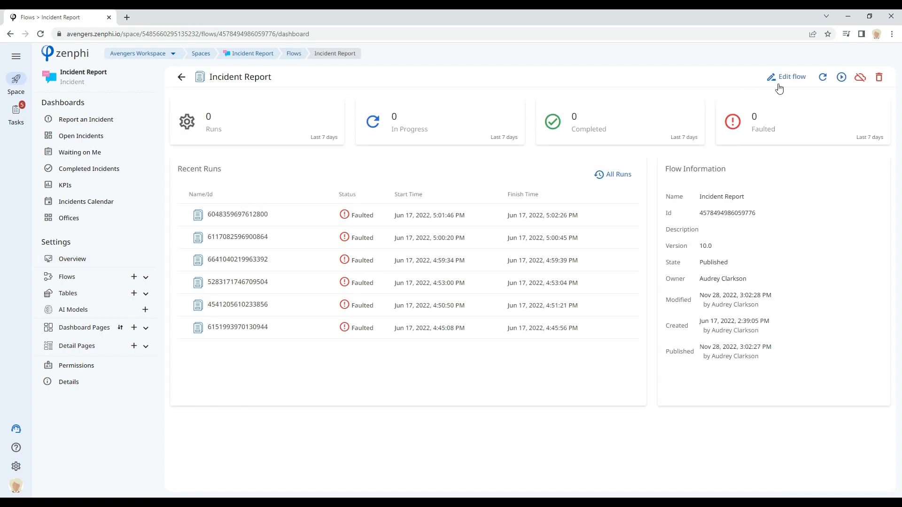
{"action": "left_click", "coordinate": [784, 78]}
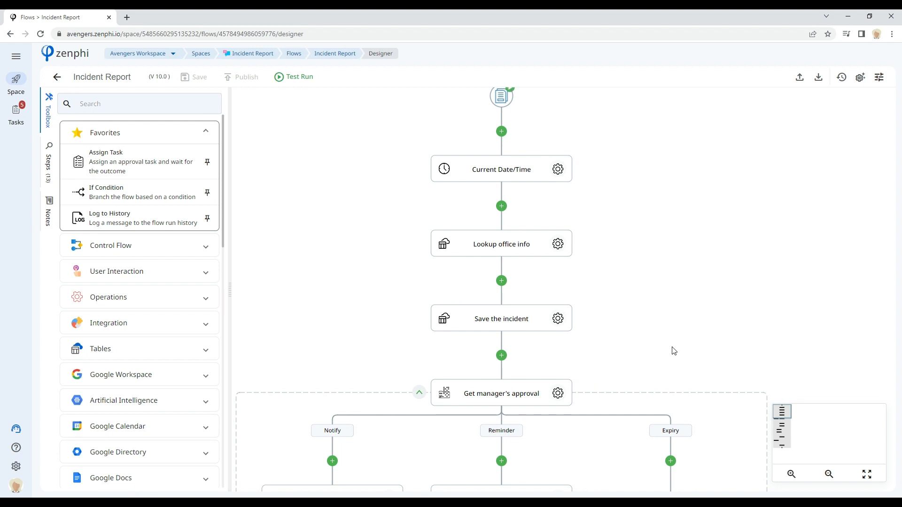
Step: Examine the steps of the Incident Report flow in the designer canvas
{"action": "left_click_drag", "start_coordinate": [783, 414], "coordinate": [781, 414]}
{"action": "scroll", "coordinate": [729, 332], "scroll_direction": "down", "scroll_amount": 2}
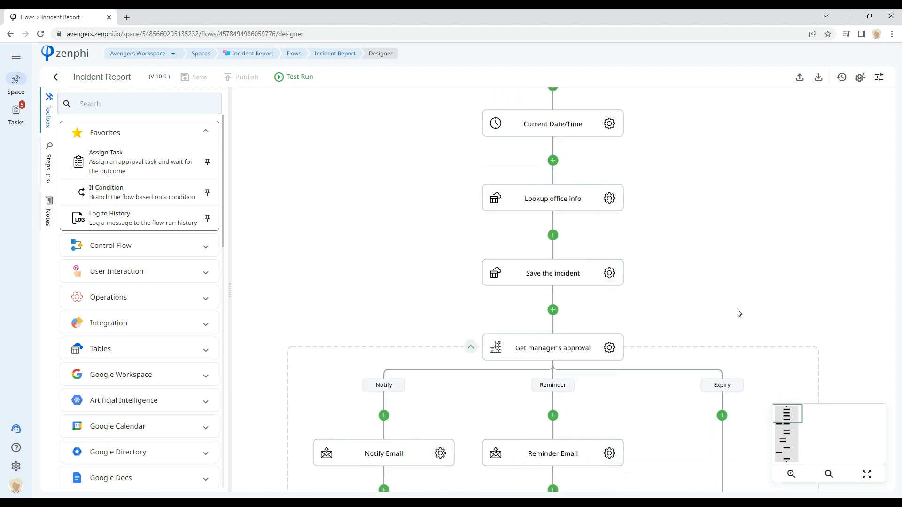
{"action": "scroll", "coordinate": [724, 355], "scroll_direction": "down", "scroll_amount": 1}
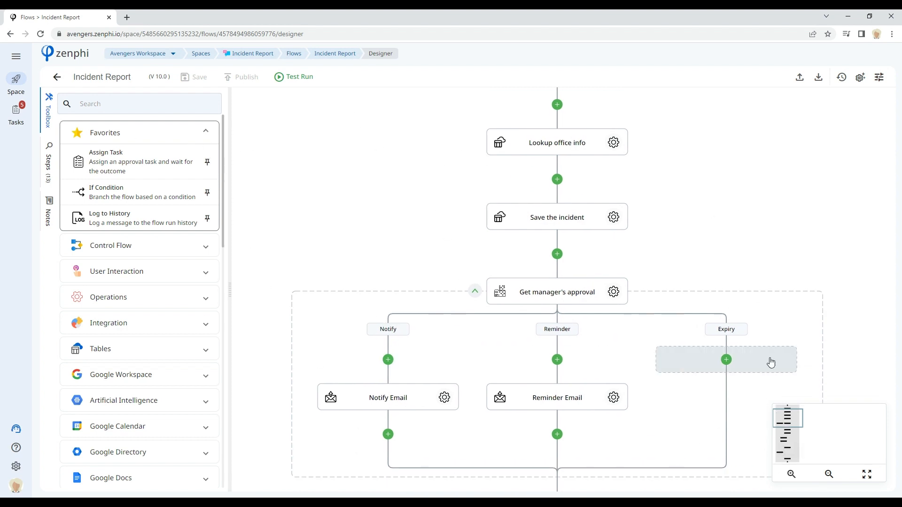
{"action": "left_click_drag", "start_coordinate": [732, 153], "coordinate": [705, 239]}
{"action": "mouse_move", "coordinate": [792, 419]}
{"action": "left_mouse_down"}
{"action": "mouse_move", "coordinate": [793, 464]}
{"action": "mouse_move", "coordinate": [793, 421]}
{"action": "left_mouse_up"}
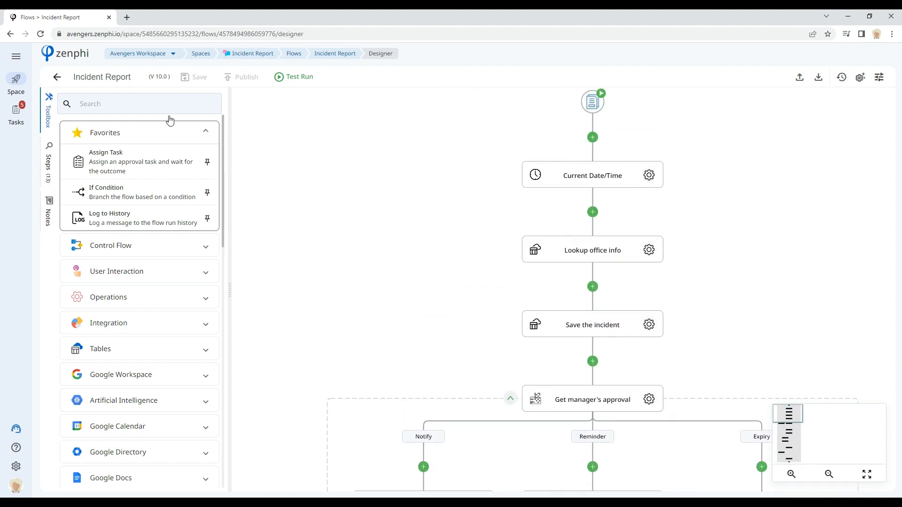
Step: Return to the space overview, open the Incidents table and browse across its columns
{"action": "left_click", "coordinate": [250, 54]}
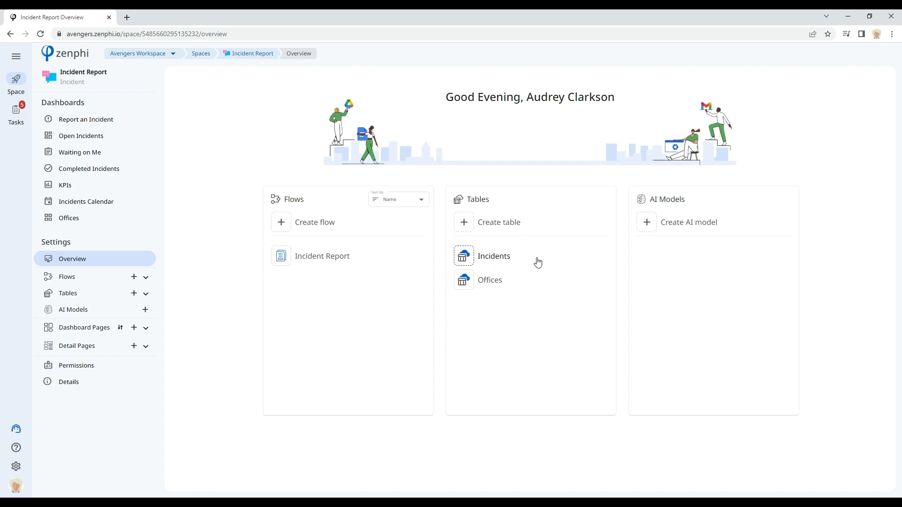
{"action": "left_click", "coordinate": [494, 257]}
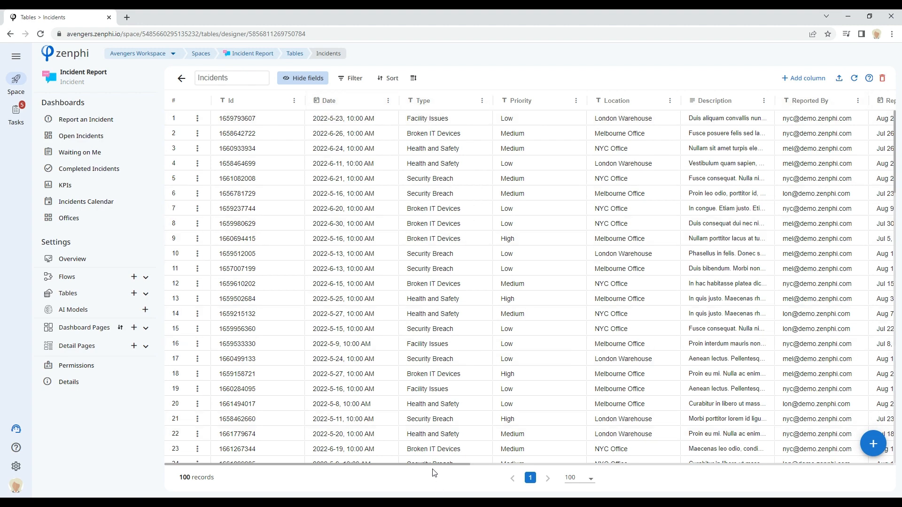
{"action": "left_click_drag", "start_coordinate": [436, 465], "coordinate": [585, 474]}
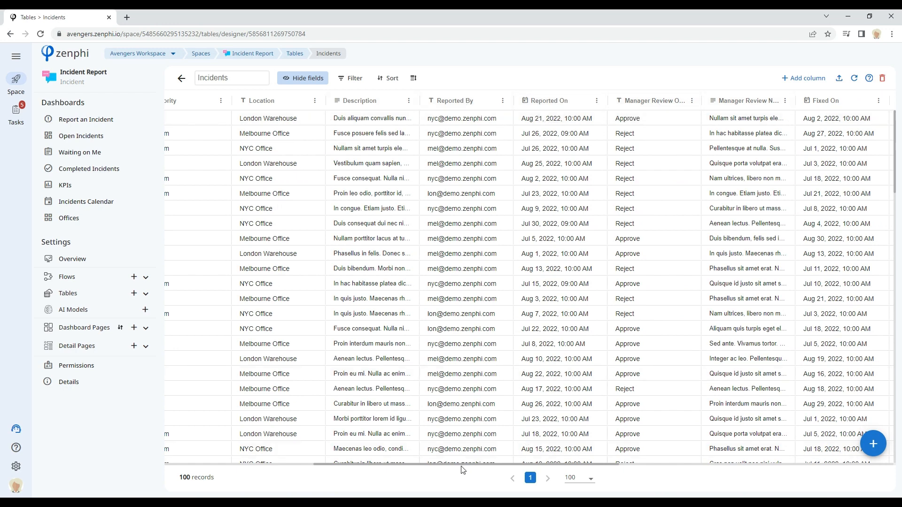
{"action": "left_click_drag", "start_coordinate": [442, 467], "coordinate": [264, 451]}
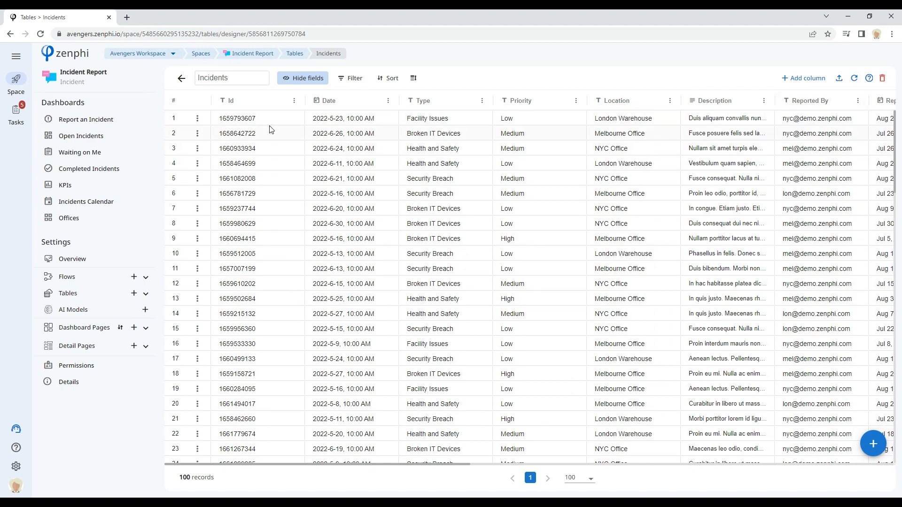
Step: Browse the space's dashboard pages: Open Incidents, Waiting on Me, Completed Incidents, KPIs and Incidents Calendar
{"action": "left_click", "coordinate": [141, 137]}
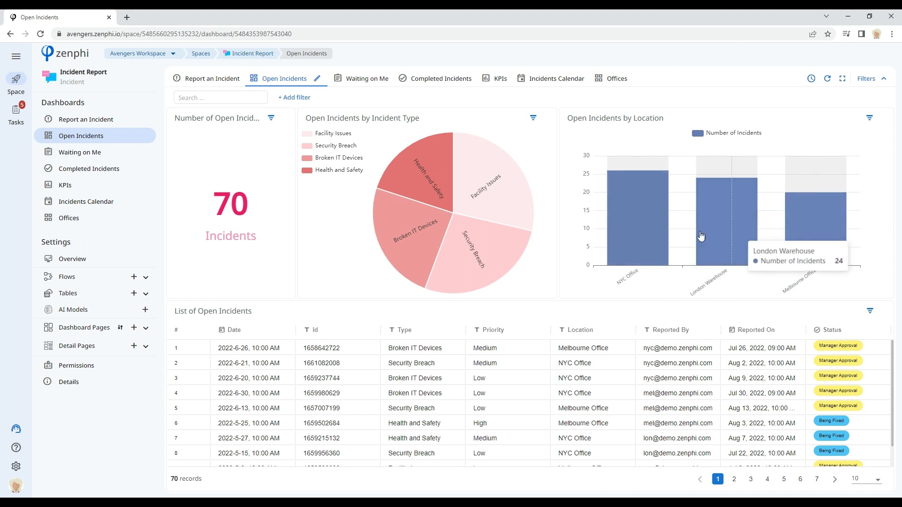
{"action": "left_click", "coordinate": [370, 79]}
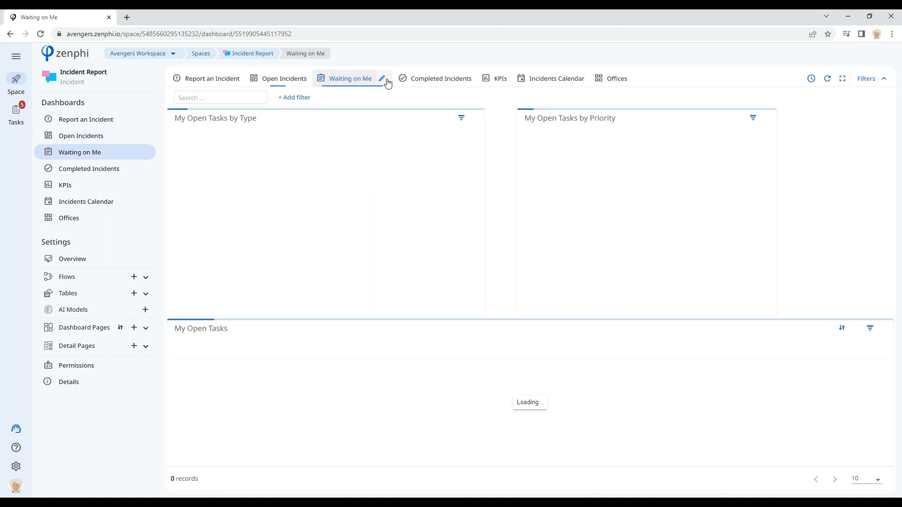
{"action": "left_click", "coordinate": [430, 81]}
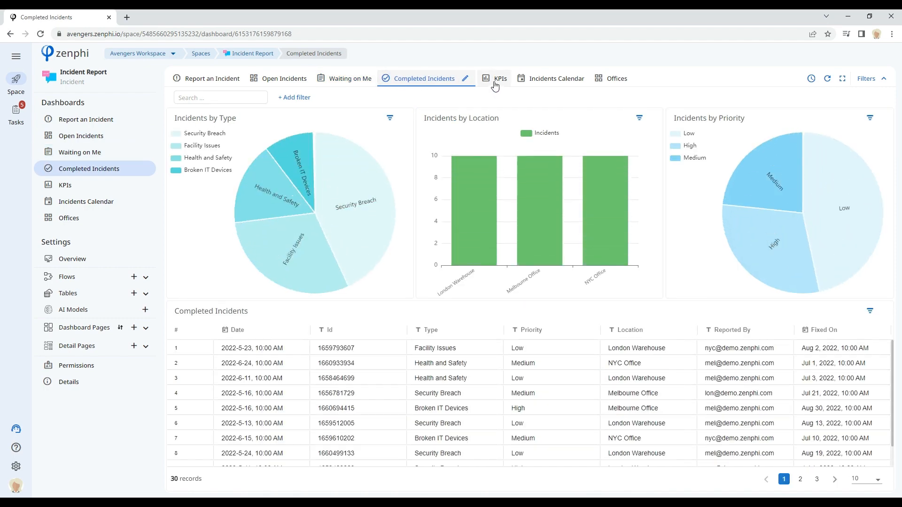
{"action": "left_click", "coordinate": [495, 85]}
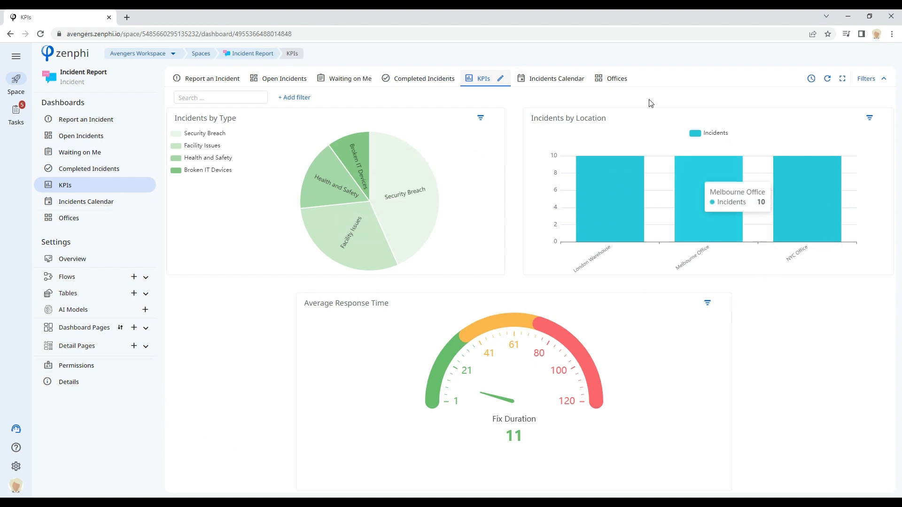
{"action": "left_click", "coordinate": [549, 84]}
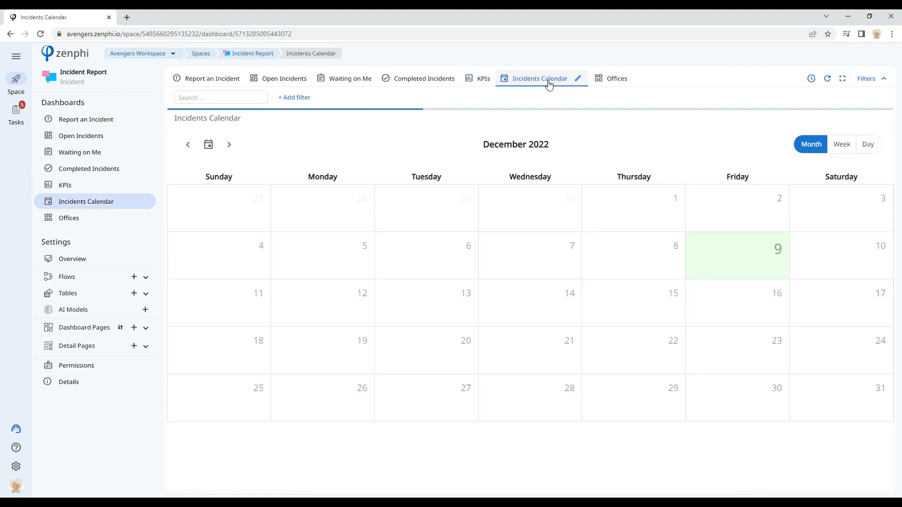
{"action": "left_click", "coordinate": [405, 75]}
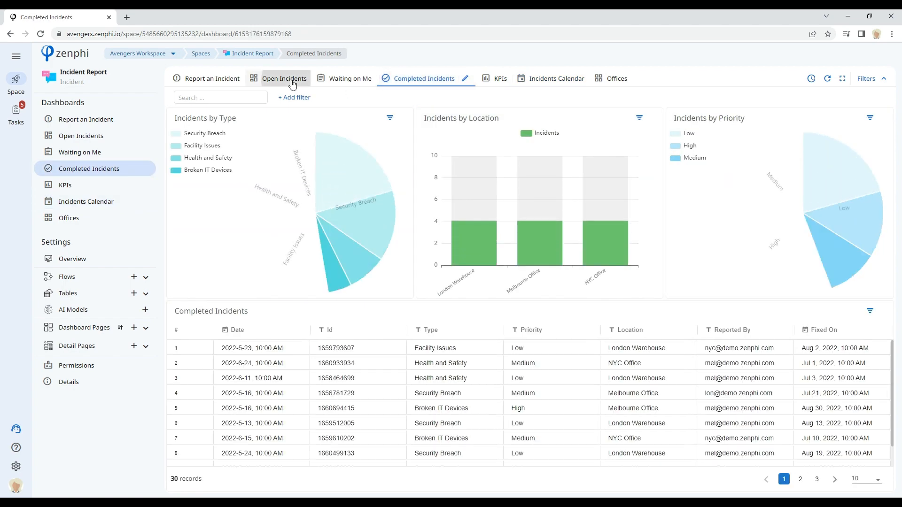
{"action": "left_click", "coordinate": [292, 84]}
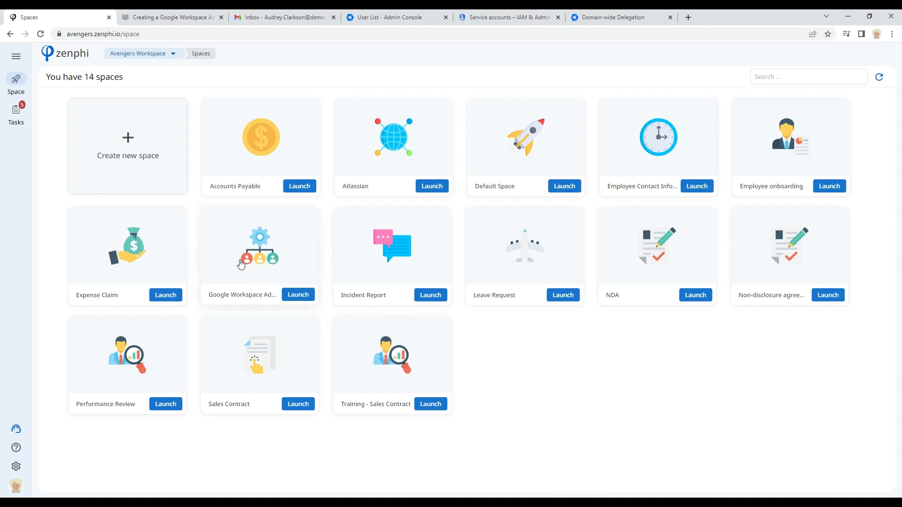
{"action": "left_click", "coordinate": [134, 144]}
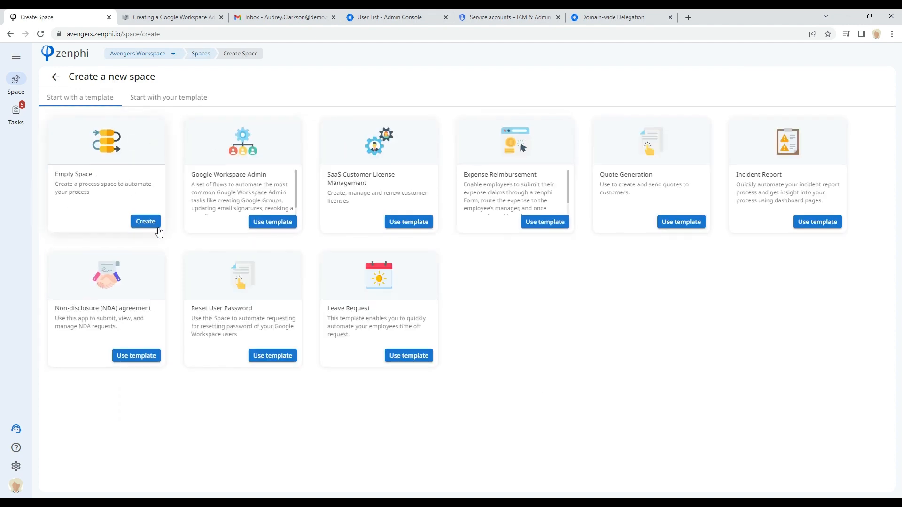
{"action": "left_click", "coordinate": [153, 224]}
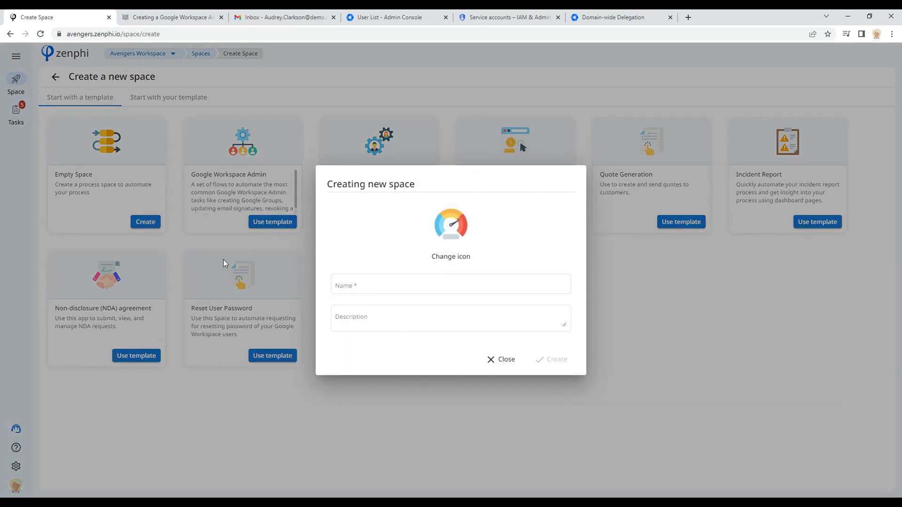
{"action": "left_click", "coordinate": [383, 286]}
{"action": "left_click", "coordinate": [371, 322]}
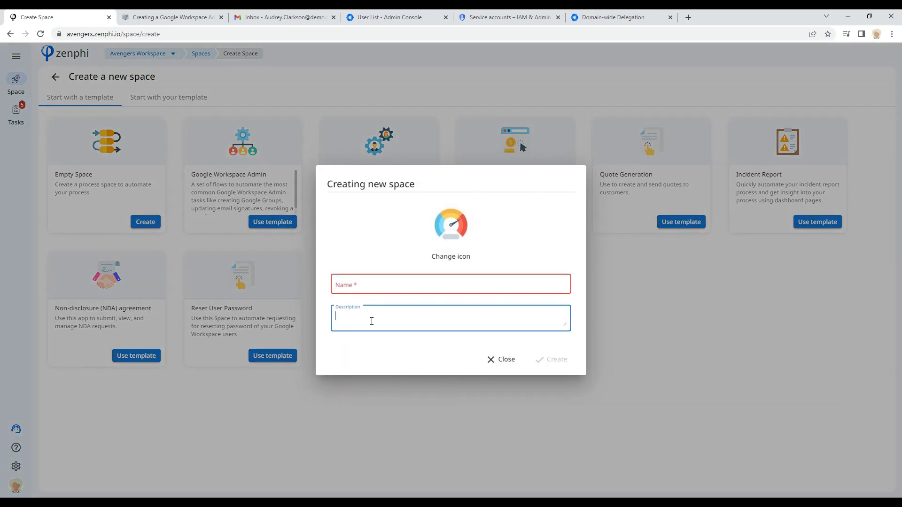
{"action": "left_click", "coordinate": [447, 256]}
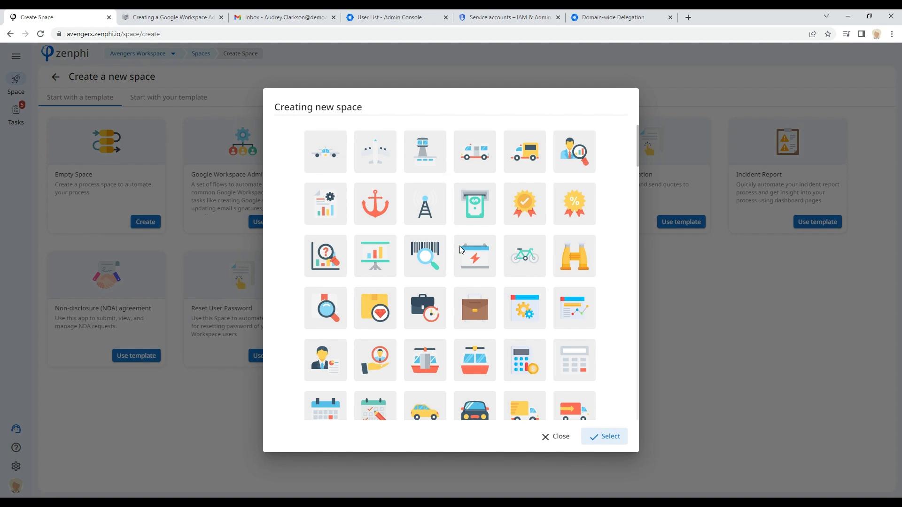
{"action": "scroll", "coordinate": [474, 301], "scroll_direction": "down", "scroll_amount": 5}
{"action": "left_click", "coordinate": [473, 285]}
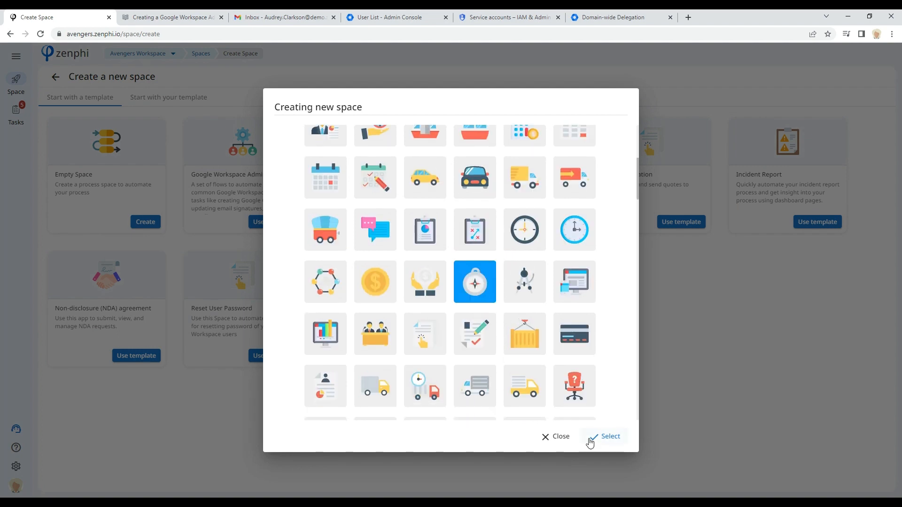
{"action": "left_click", "coordinate": [613, 435]}
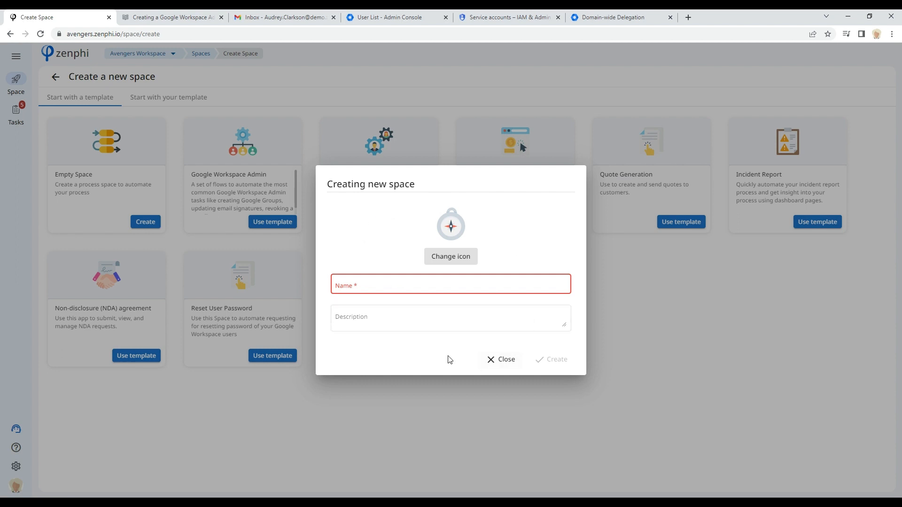
{"action": "left_click", "coordinate": [501, 363]}
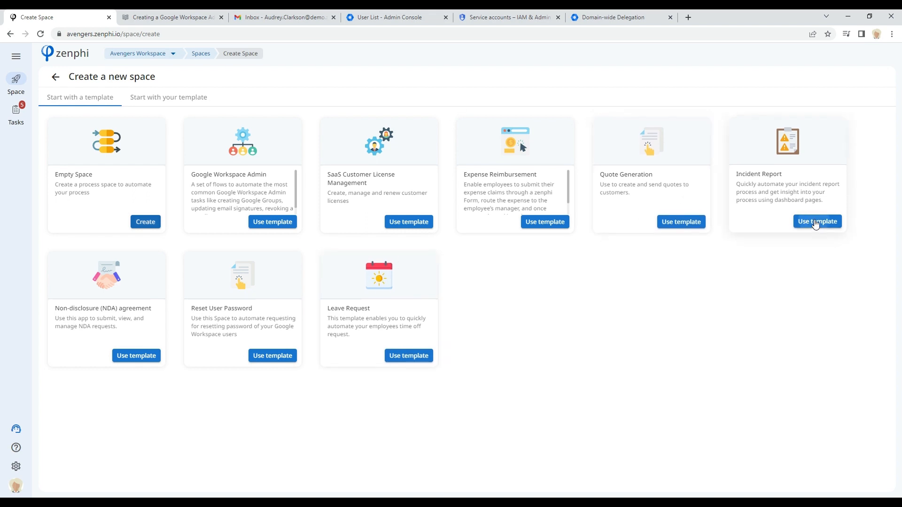
Step: Preview the Incident Report space template's summary and contents, then go back to the spaces list
{"action": "left_click", "coordinate": [815, 223]}
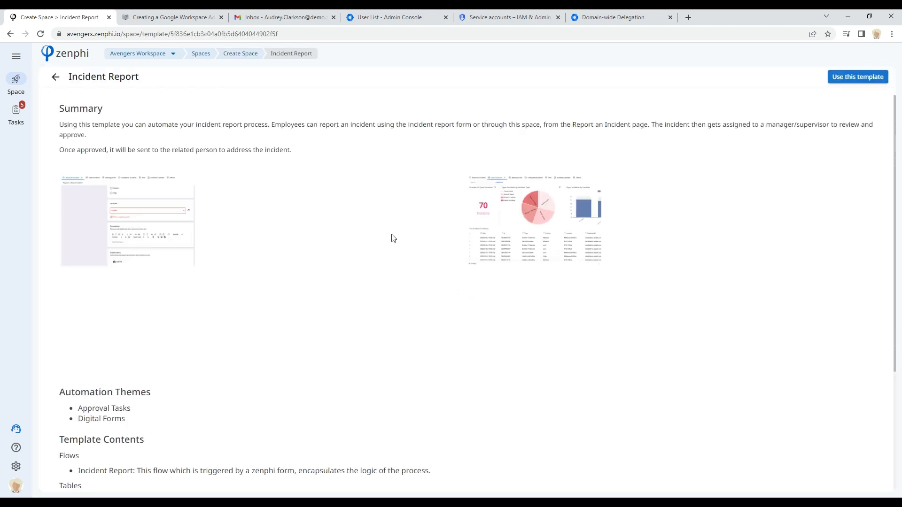
{"action": "scroll", "coordinate": [422, 321], "scroll_direction": "down", "scroll_amount": 4}
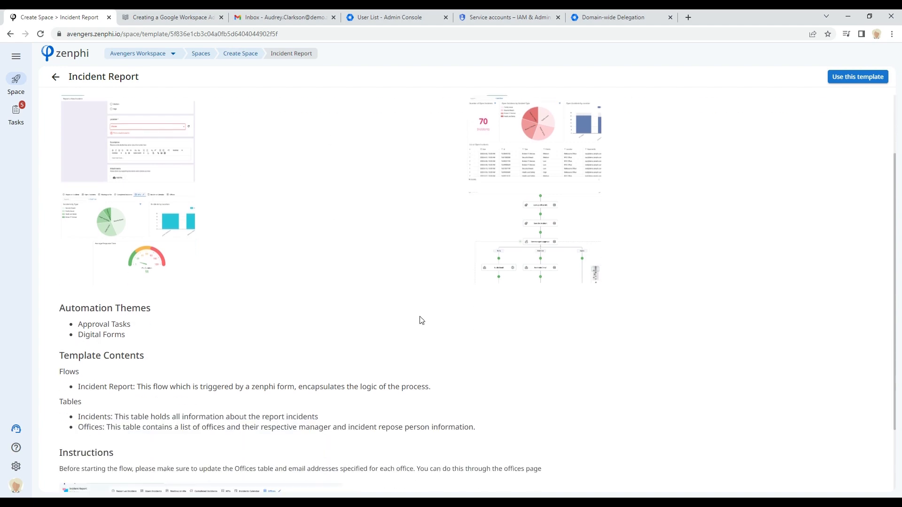
{"action": "scroll", "coordinate": [420, 319], "scroll_direction": "up", "scroll_amount": 4}
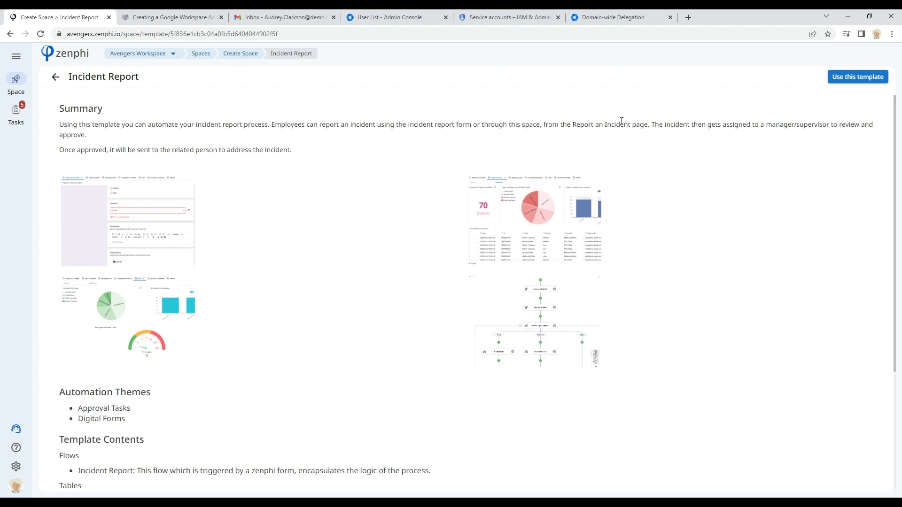
{"action": "left_click", "coordinate": [55, 77]}
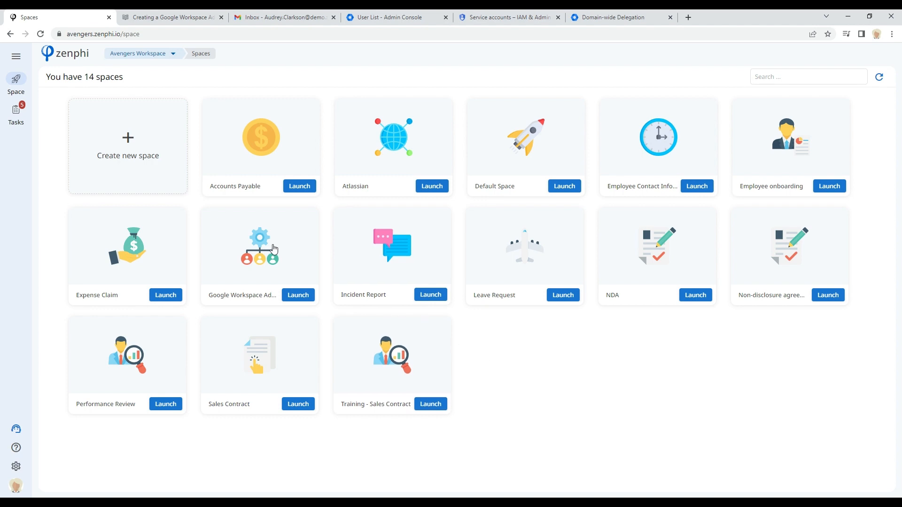
Step: Preview the Google Workspace Admin space template and read through its included flows
{"action": "left_click", "coordinate": [138, 145]}
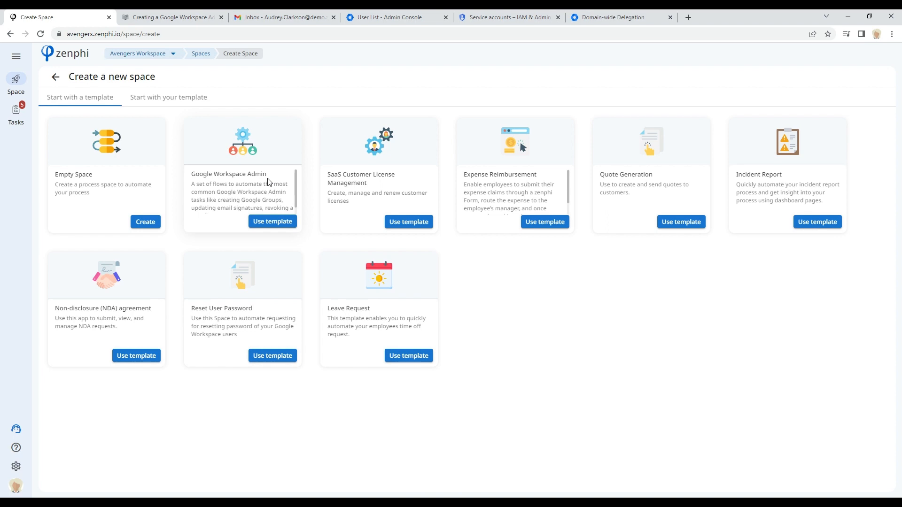
{"action": "left_click", "coordinate": [268, 221]}
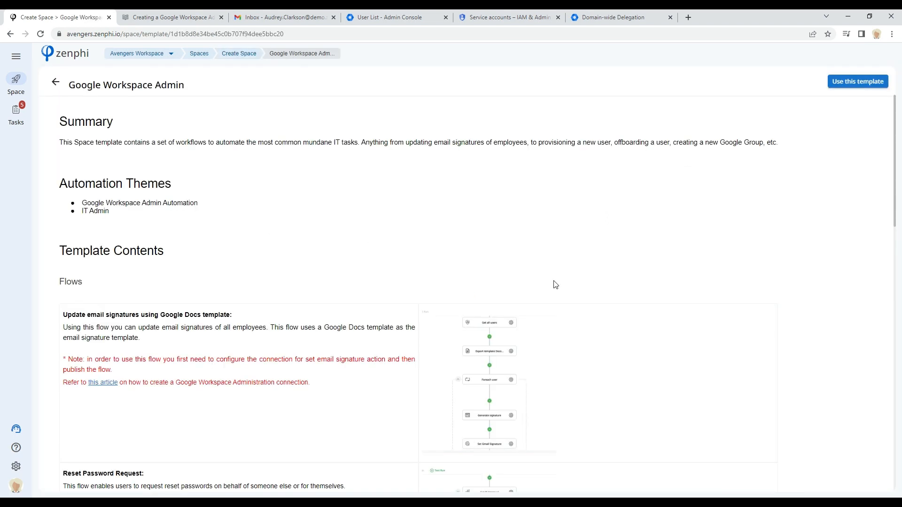
{"action": "scroll", "coordinate": [554, 284], "scroll_direction": "down", "scroll_amount": 1}
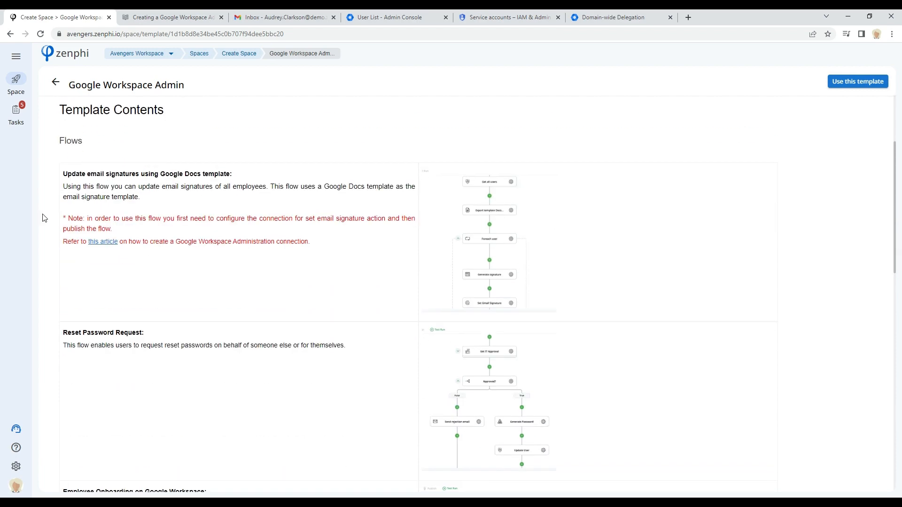
{"action": "scroll", "coordinate": [318, 400], "scroll_direction": "down", "scroll_amount": 3}
{"action": "scroll", "coordinate": [318, 399], "scroll_direction": "down", "scroll_amount": 1}
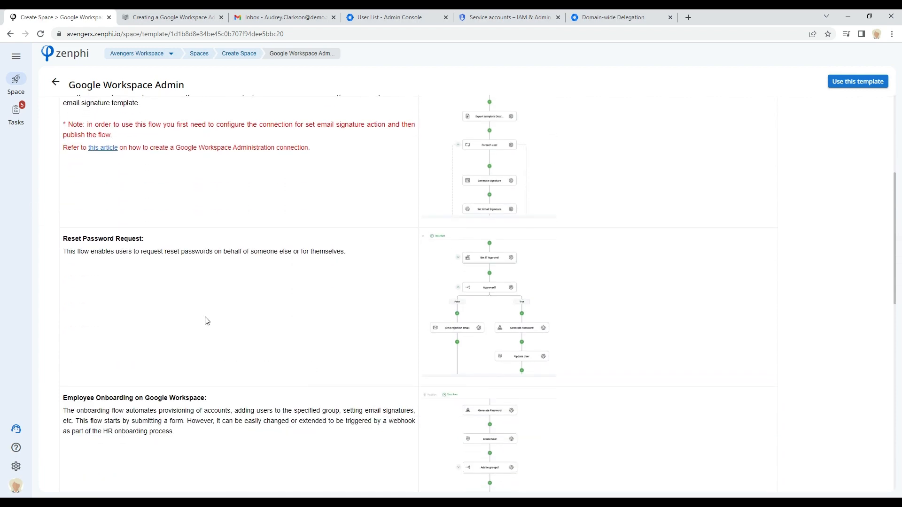
{"action": "scroll", "coordinate": [206, 321], "scroll_direction": "down", "scroll_amount": 4}
{"action": "scroll", "coordinate": [206, 321], "scroll_direction": "down", "scroll_amount": 1}
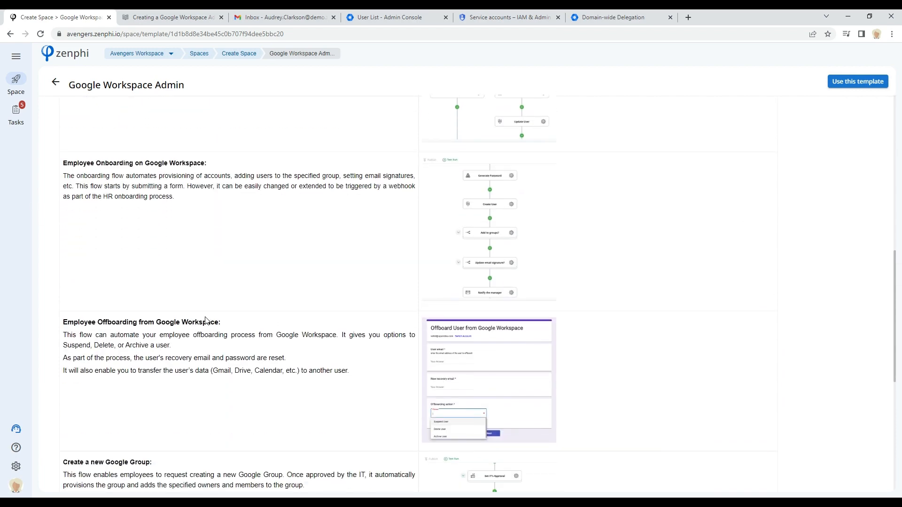
{"action": "scroll", "coordinate": [207, 321], "scroll_direction": "down", "scroll_amount": 3}
{"action": "scroll", "coordinate": [206, 321], "scroll_direction": "down", "scroll_amount": 2}
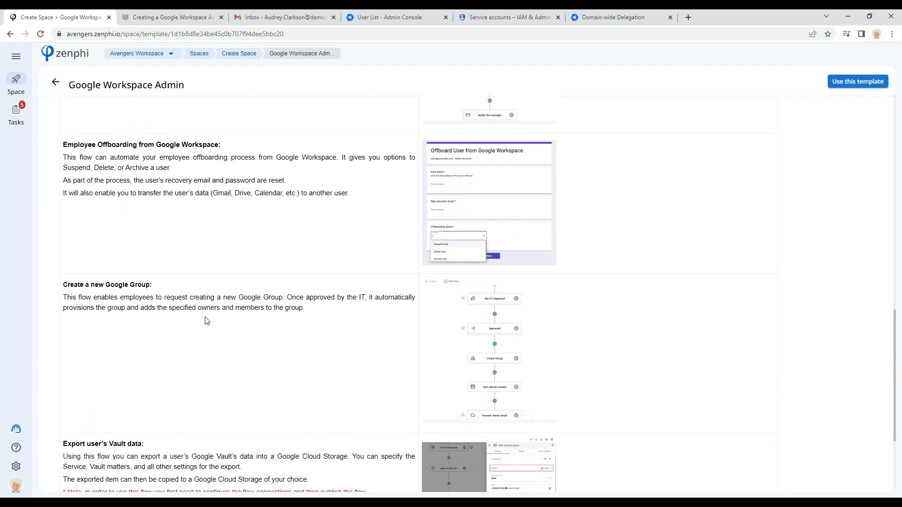
Step: Return to the spaces list and launch the Google Workspace Admin space
{"action": "scroll", "coordinate": [206, 321], "scroll_direction": "up", "scroll_amount": 12}
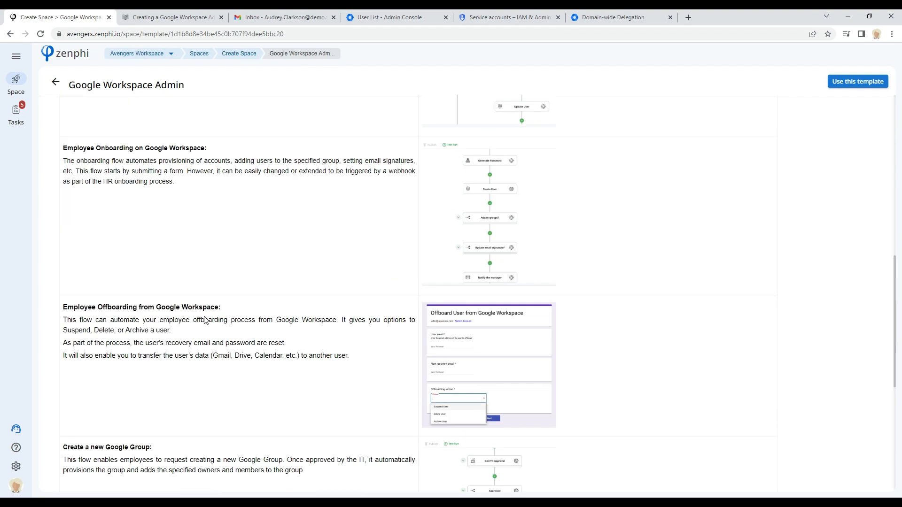
{"action": "scroll", "coordinate": [206, 320], "scroll_direction": "up", "scroll_amount": 3}
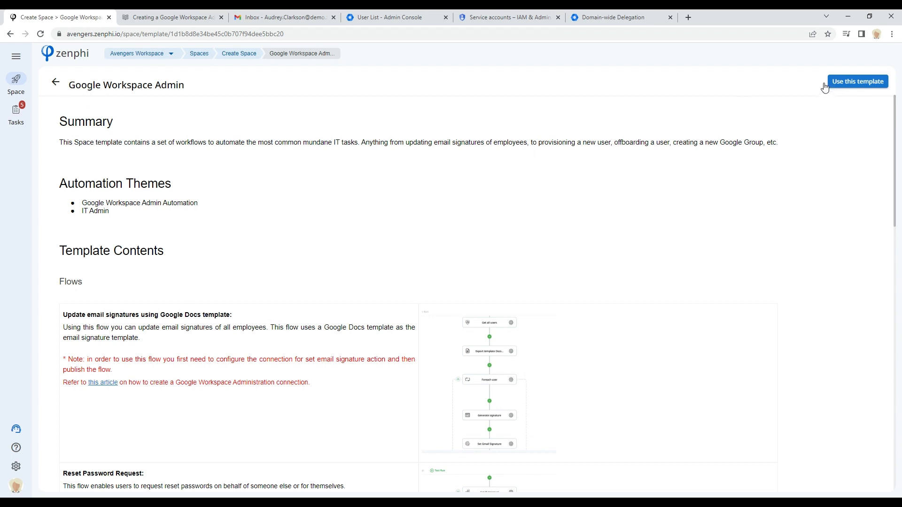
{"action": "left_click", "coordinate": [199, 55]}
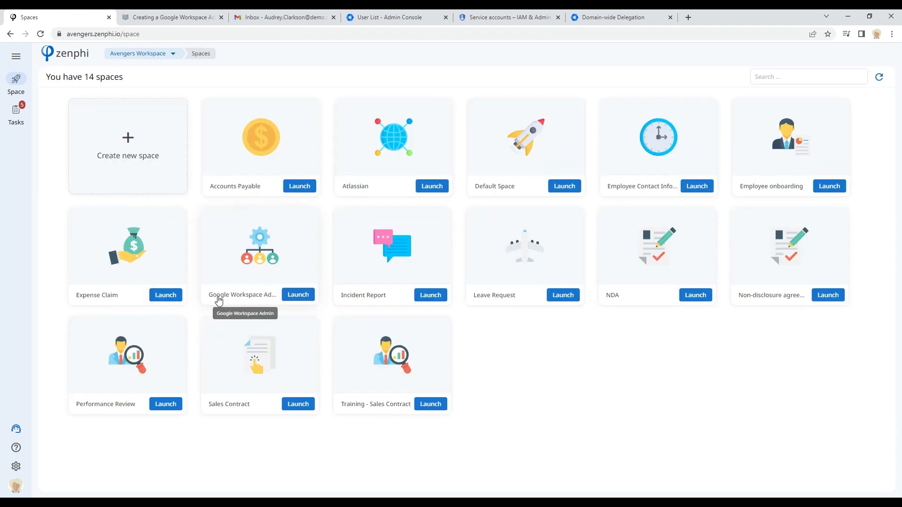
{"action": "left_click", "coordinate": [301, 295]}
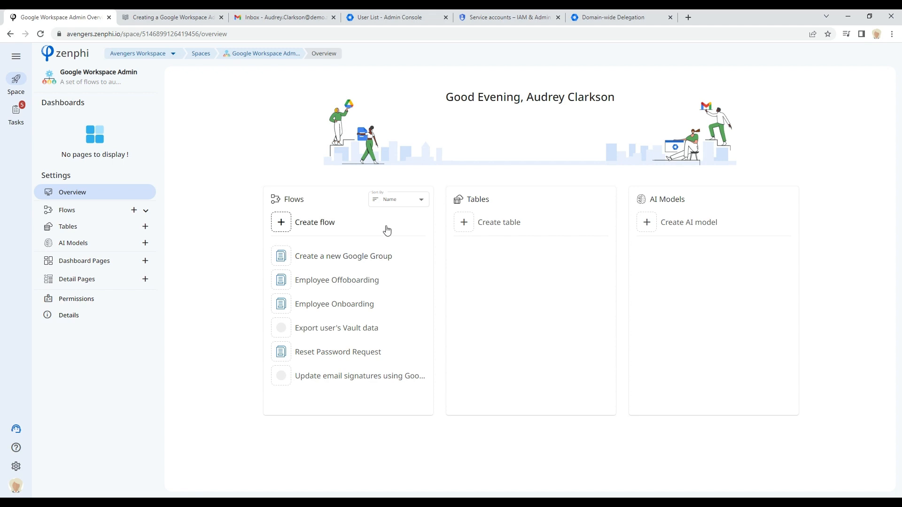
Step: Create a new blank On Demand Flow in the Google Workspace Admin space
{"action": "left_click", "coordinate": [314, 228]}
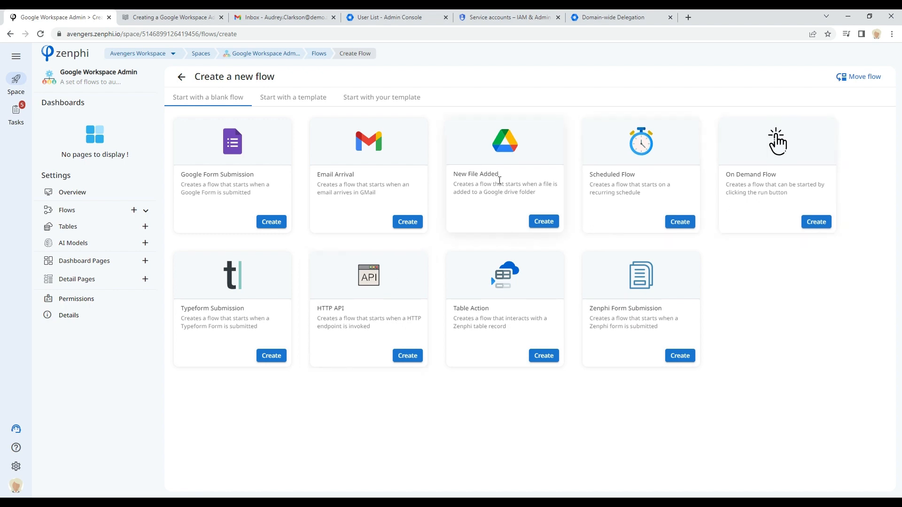
{"action": "left_click", "coordinate": [817, 223]}
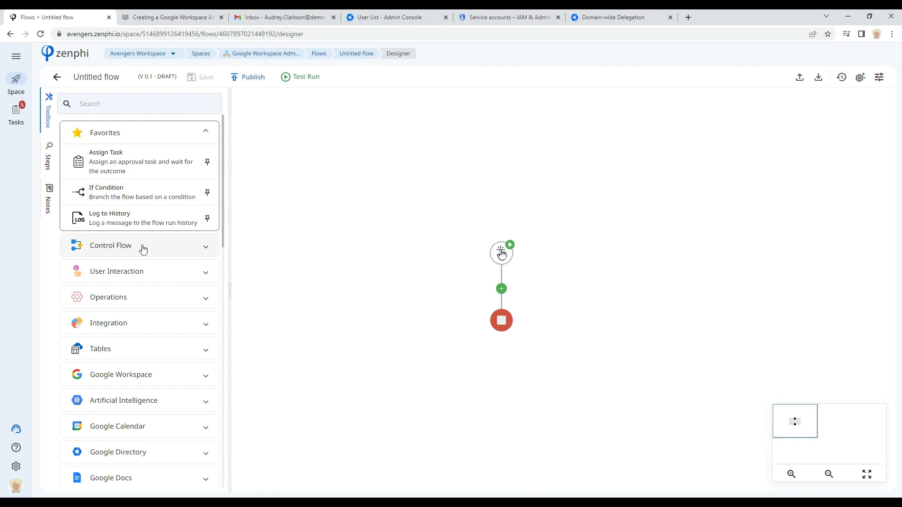
Step: Browse the flow designer's toolbox categories, expanding the Google Drive and Google Sheets action lists
{"action": "scroll", "coordinate": [224, 183], "scroll_direction": "down", "scroll_amount": 1}
{"action": "scroll", "coordinate": [224, 195], "scroll_direction": "up", "scroll_amount": 1}
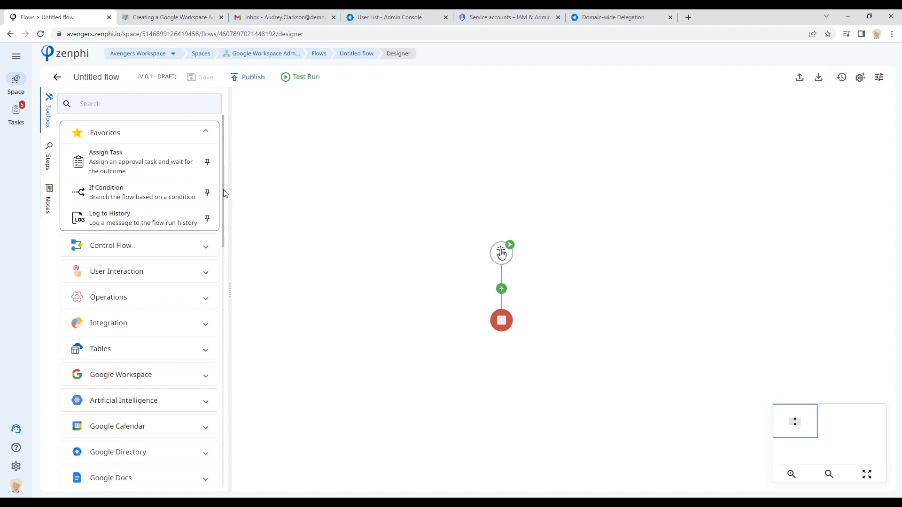
{"action": "left_click_drag", "start_coordinate": [223, 189], "coordinate": [219, 222]}
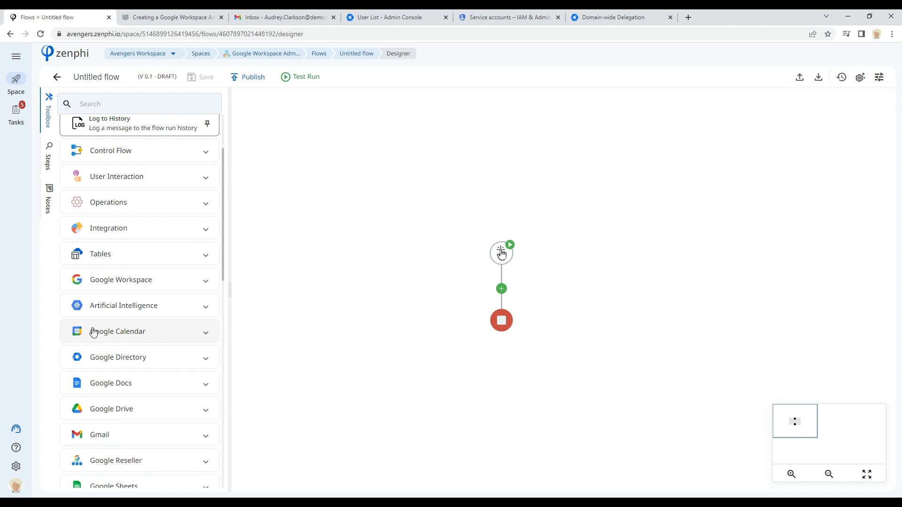
{"action": "scroll", "coordinate": [146, 319], "scroll_direction": "down", "scroll_amount": 2}
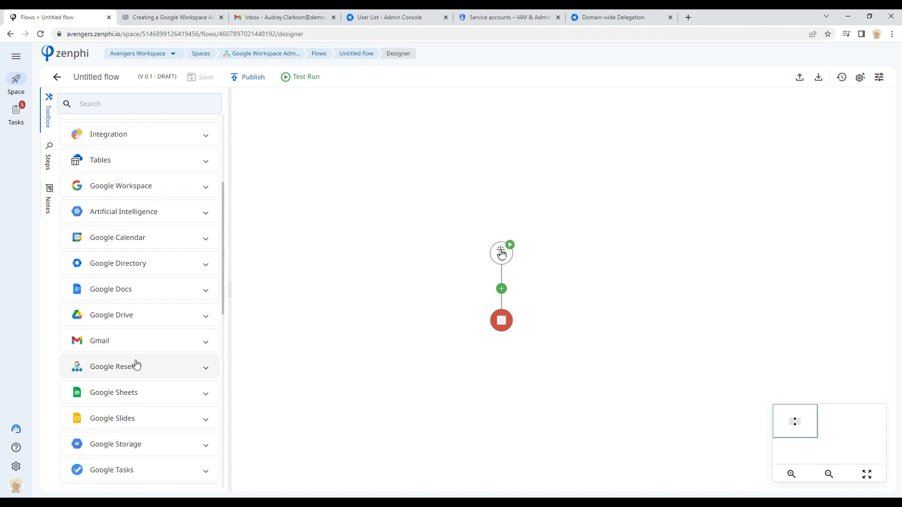
{"action": "left_click", "coordinate": [129, 315]}
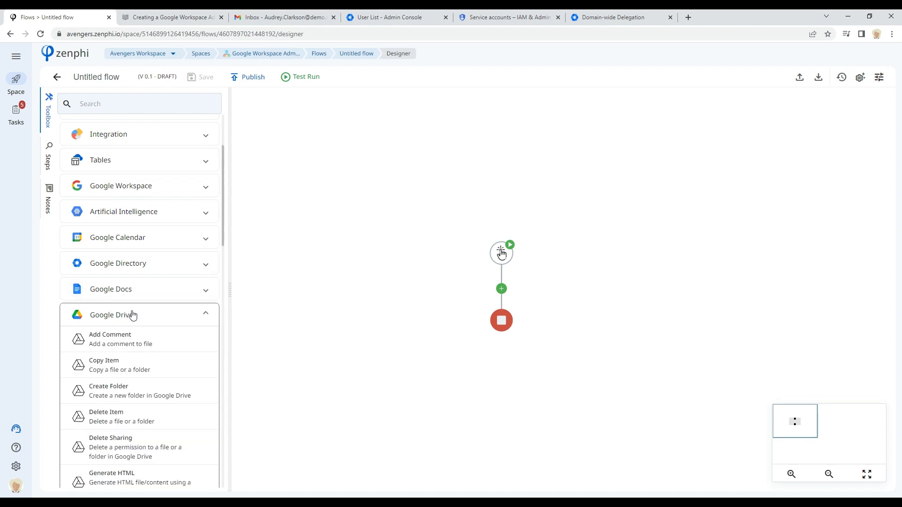
{"action": "scroll", "coordinate": [135, 314], "scroll_direction": "down", "scroll_amount": 2}
{"action": "scroll", "coordinate": [134, 314], "scroll_direction": "down", "scroll_amount": 1}
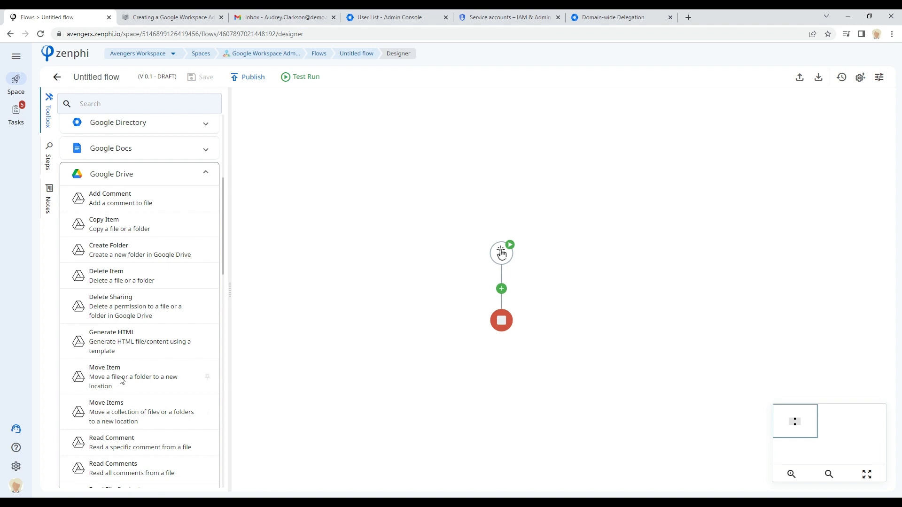
{"action": "scroll", "coordinate": [122, 385], "scroll_direction": "down", "scroll_amount": 4}
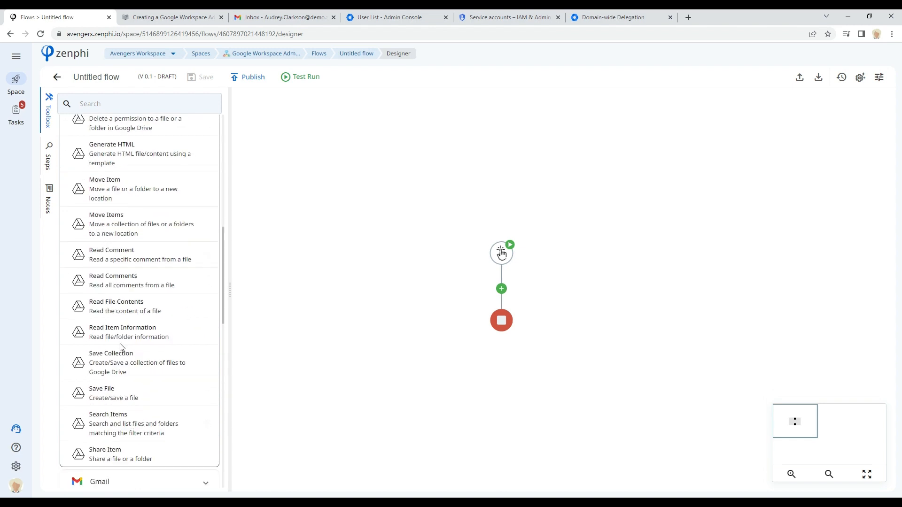
{"action": "scroll", "coordinate": [121, 348], "scroll_direction": "up", "scroll_amount": 5}
{"action": "left_click", "coordinate": [124, 221]}
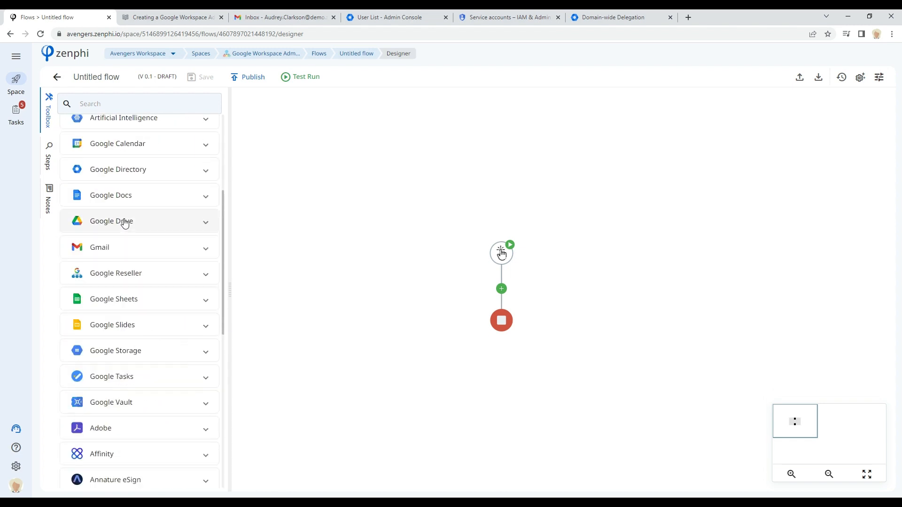
{"action": "left_click", "coordinate": [126, 300]}
{"action": "scroll", "coordinate": [127, 302], "scroll_direction": "down", "scroll_amount": 5}
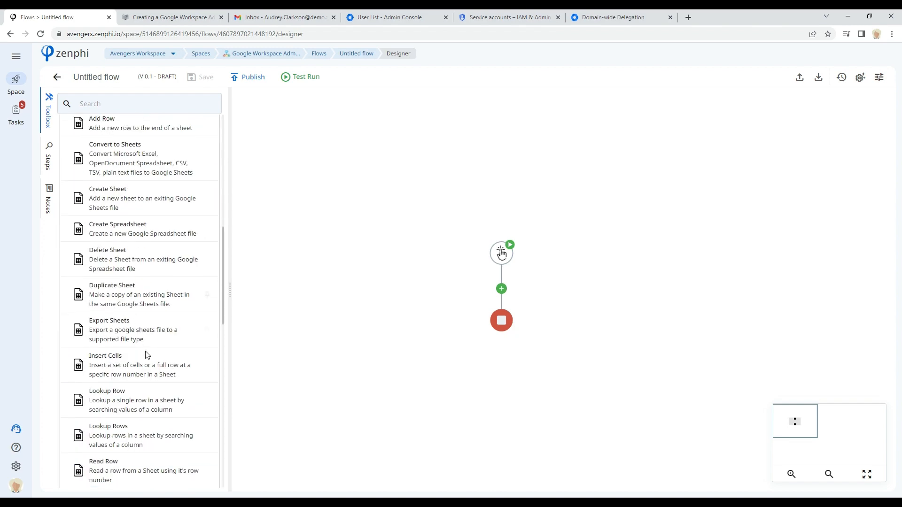
{"action": "scroll", "coordinate": [108, 390], "scroll_direction": "down", "scroll_amount": 1}
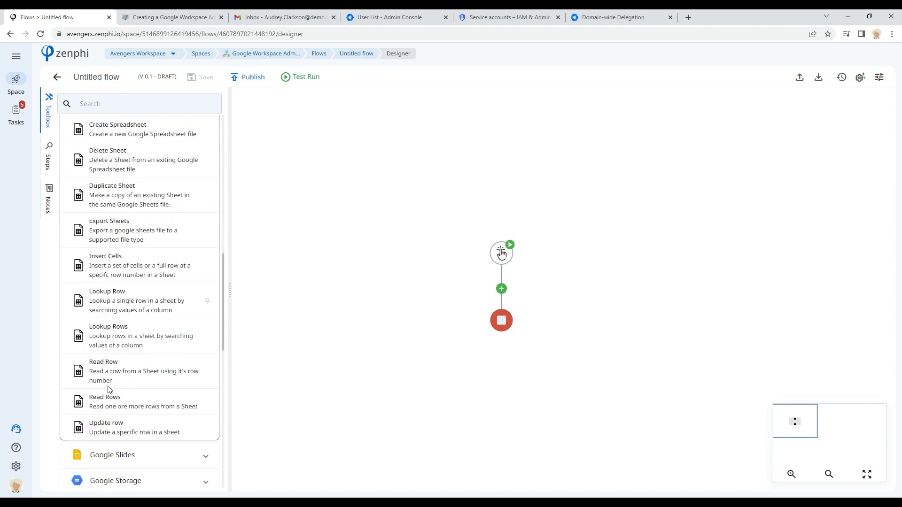
{"action": "scroll", "coordinate": [109, 390], "scroll_direction": "down", "scroll_amount": 1}
{"action": "scroll", "coordinate": [119, 385], "scroll_direction": "up", "scroll_amount": 6}
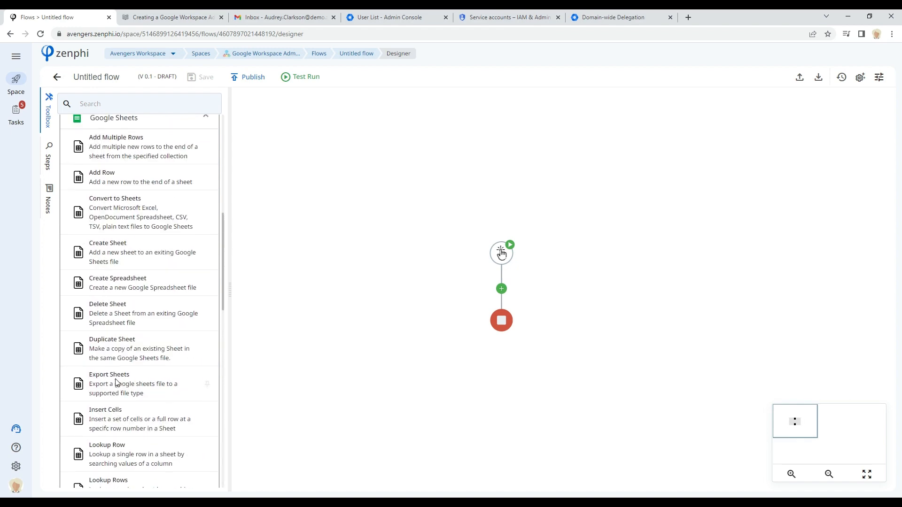
{"action": "left_click", "coordinate": [157, 346]}
{"action": "scroll", "coordinate": [157, 343], "scroll_direction": "down", "scroll_amount": 2}
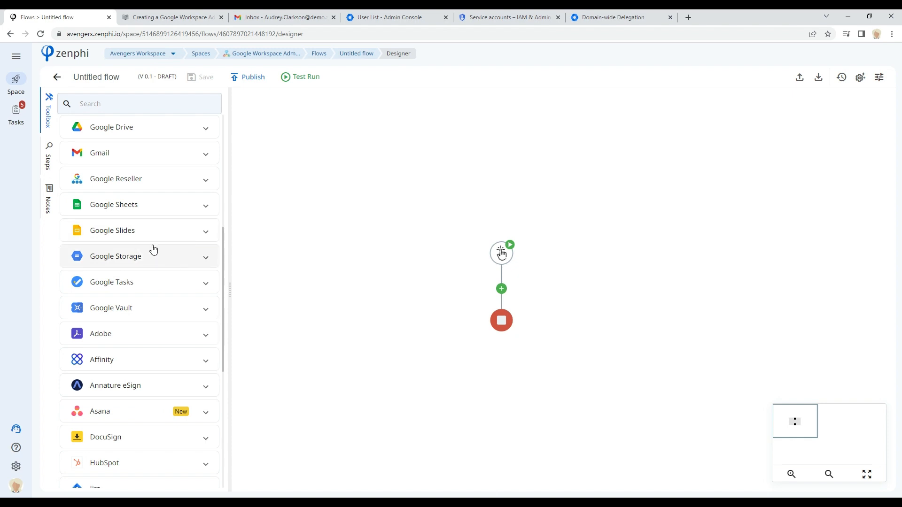
{"action": "scroll", "coordinate": [153, 246], "scroll_direction": "down", "scroll_amount": 1}
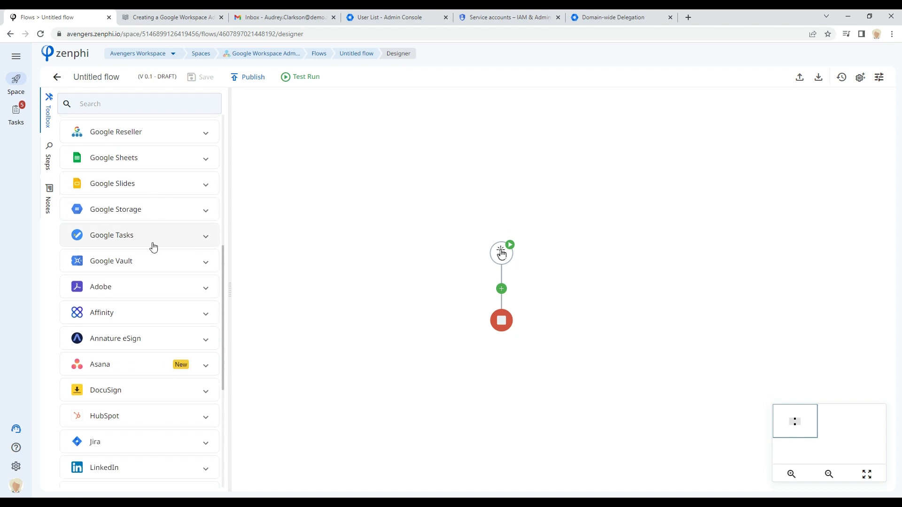
{"action": "scroll", "coordinate": [148, 235], "scroll_direction": "down", "scroll_amount": 4}
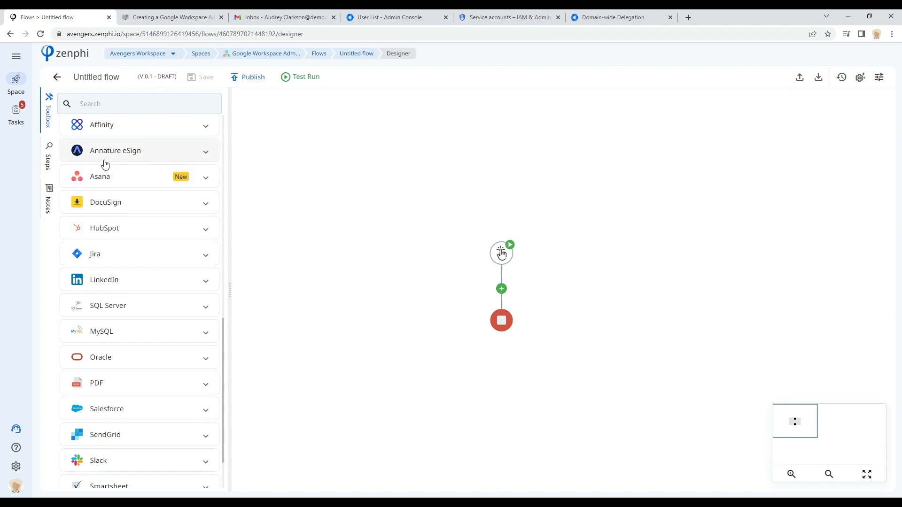
{"action": "scroll", "coordinate": [115, 394], "scroll_direction": "down", "scroll_amount": 2}
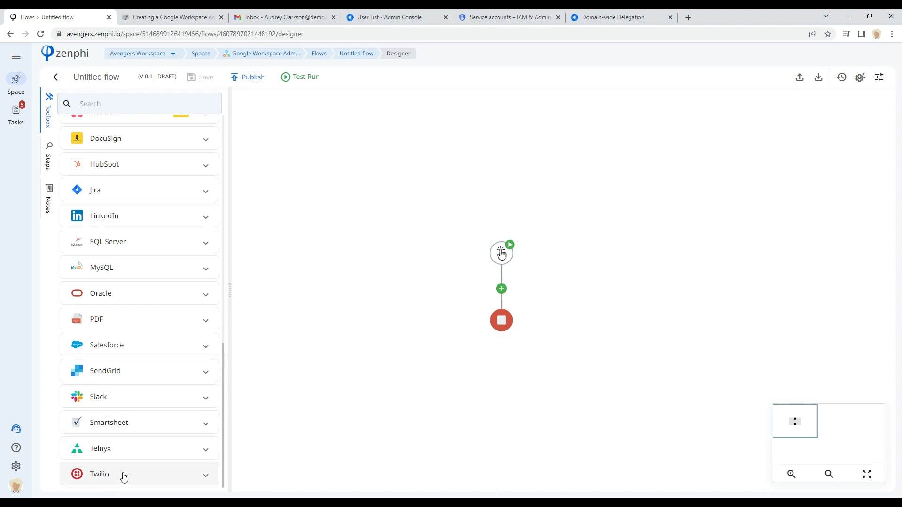
{"action": "scroll", "coordinate": [161, 307], "scroll_direction": "up", "scroll_amount": 10}
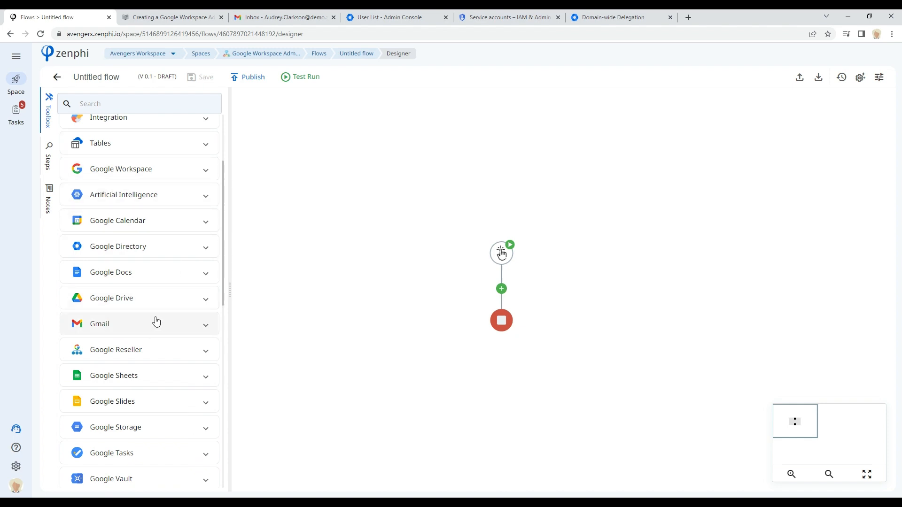
{"action": "scroll", "coordinate": [151, 277], "scroll_direction": "up", "scroll_amount": 3}
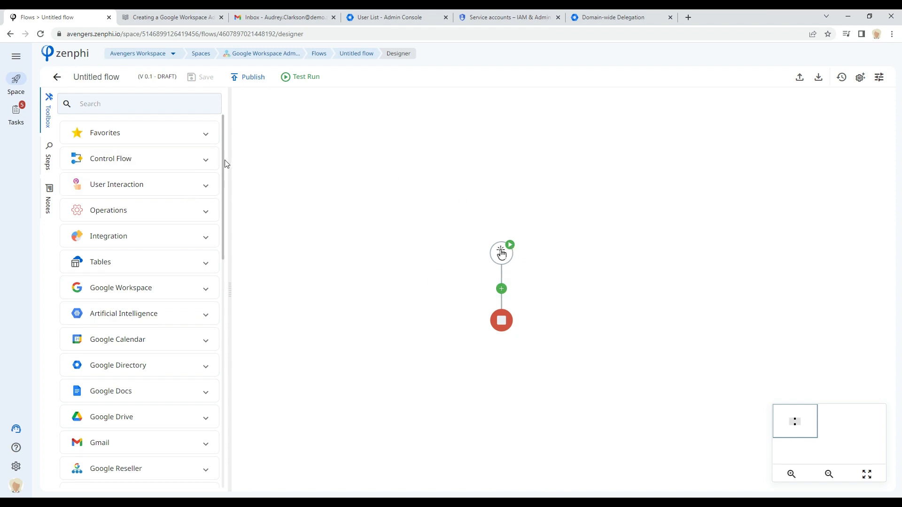
Step: Add an Assign Task step from Favorites into the new flow and open its settings panel
{"action": "left_click", "coordinate": [210, 134]}
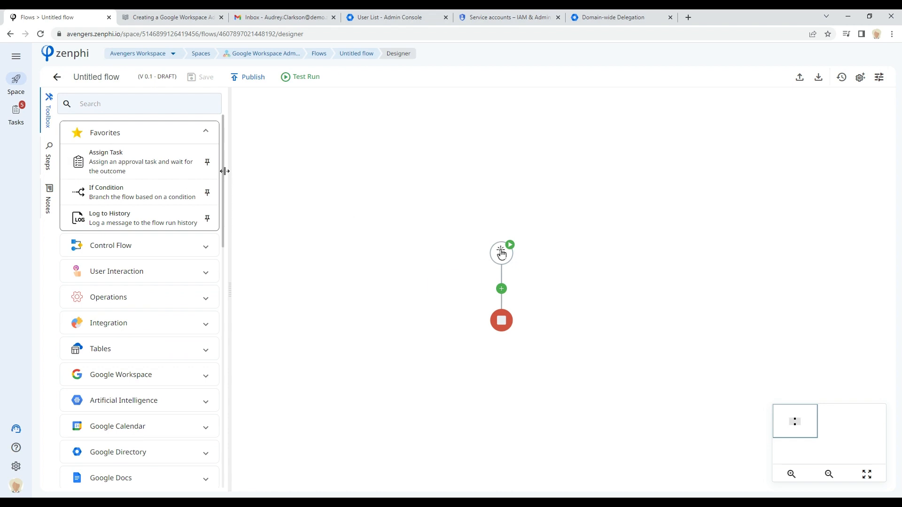
{"action": "mouse_move", "coordinate": [123, 157]}
{"action": "left_mouse_down"}
{"action": "mouse_move", "coordinate": [145, 191]}
{"action": "mouse_move", "coordinate": [532, 342]}
{"action": "mouse_move", "coordinate": [511, 288]}
{"action": "left_mouse_up"}
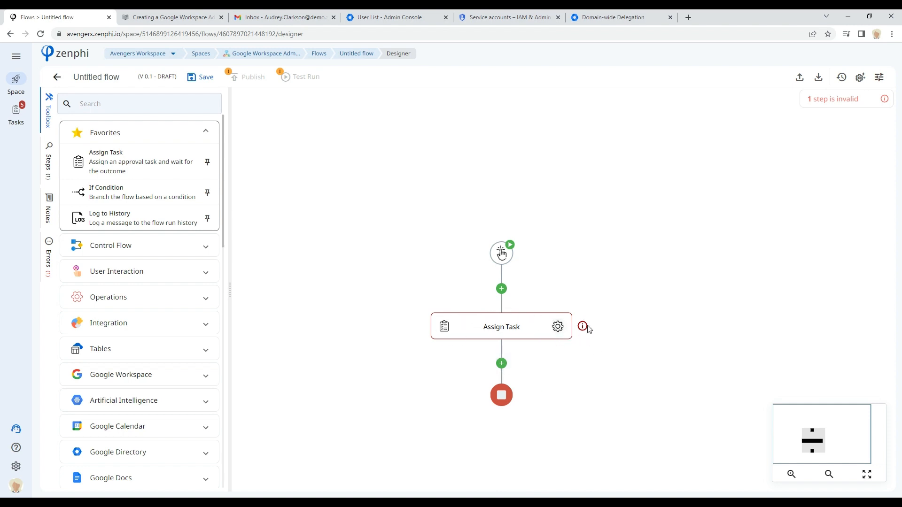
{"action": "left_click", "coordinate": [560, 326]}
{"action": "left_click", "coordinate": [743, 153]}
{"action": "left_click", "coordinate": [708, 199]}
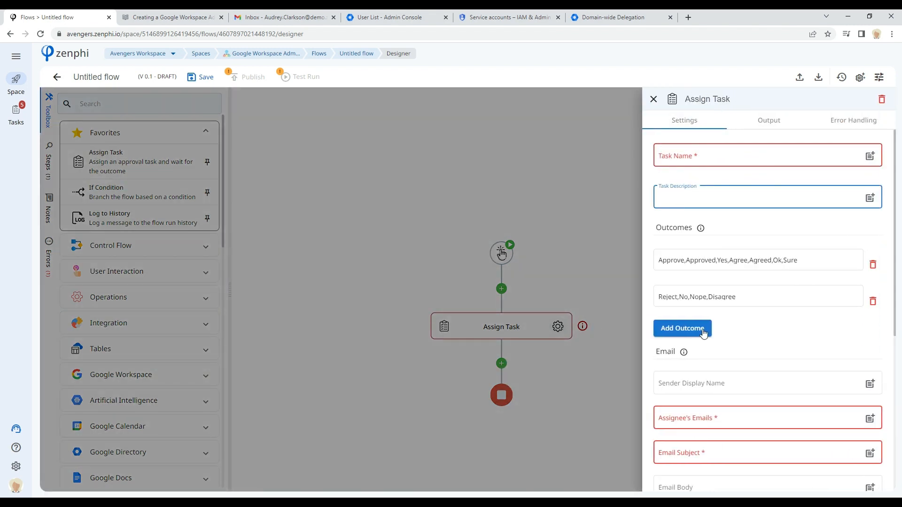
{"action": "scroll", "coordinate": [701, 330], "scroll_direction": "down", "scroll_amount": 4}
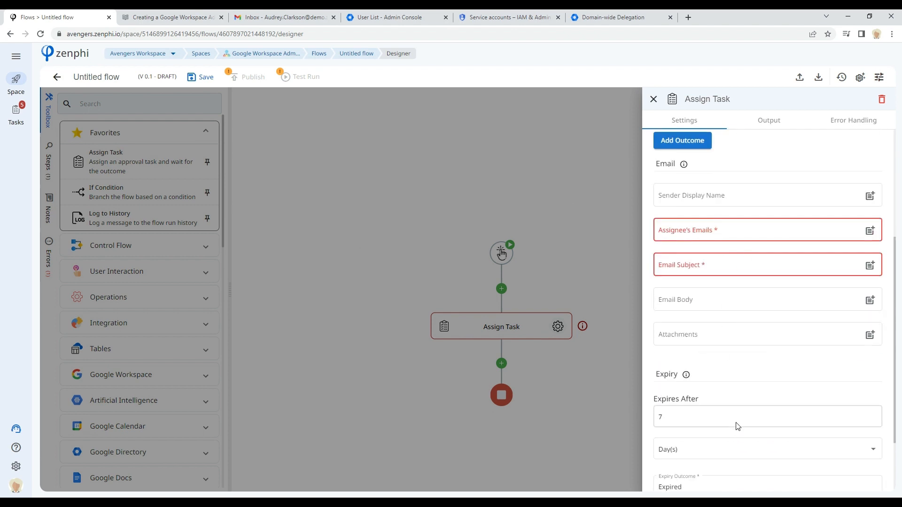
{"action": "left_click", "coordinate": [591, 388]}
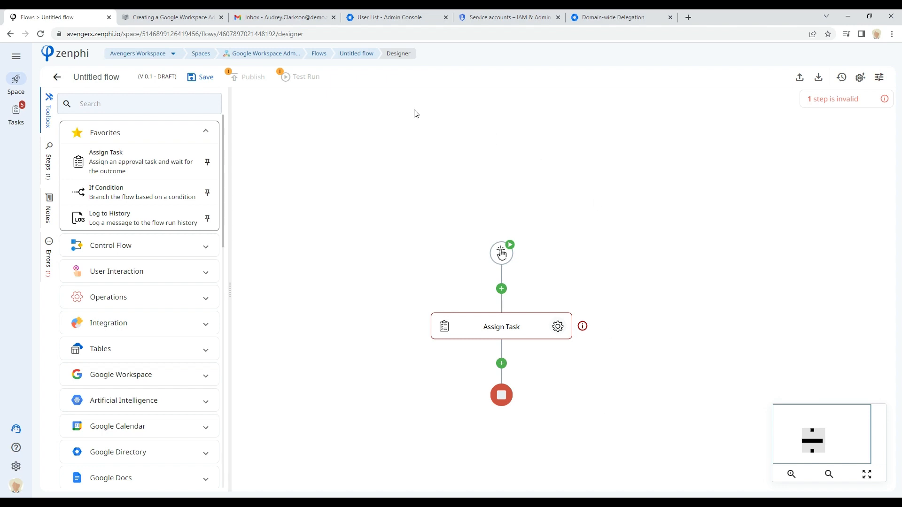
Step: Go to the space's flows list and open the Employee Onboarding flow in the designer
{"action": "left_click", "coordinate": [319, 55]}
{"action": "left_click", "coordinate": [498, 97]}
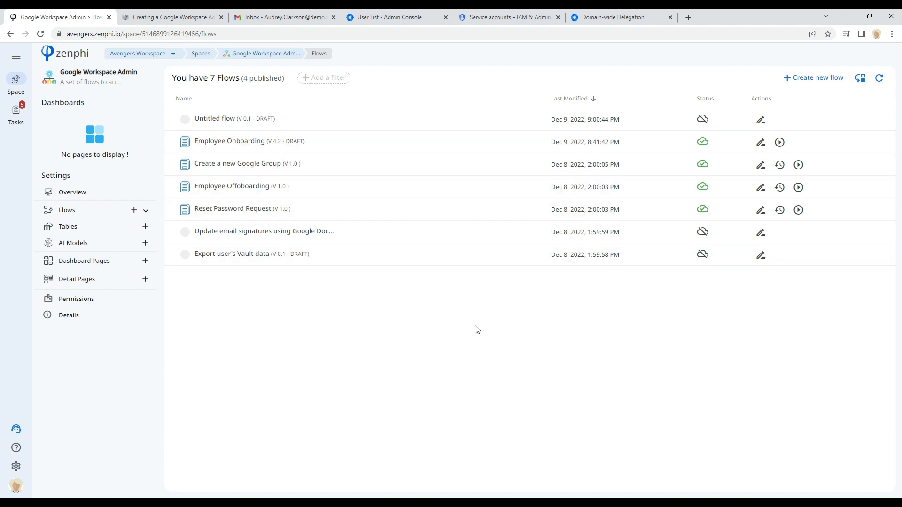
{"action": "left_click", "coordinate": [235, 142]}
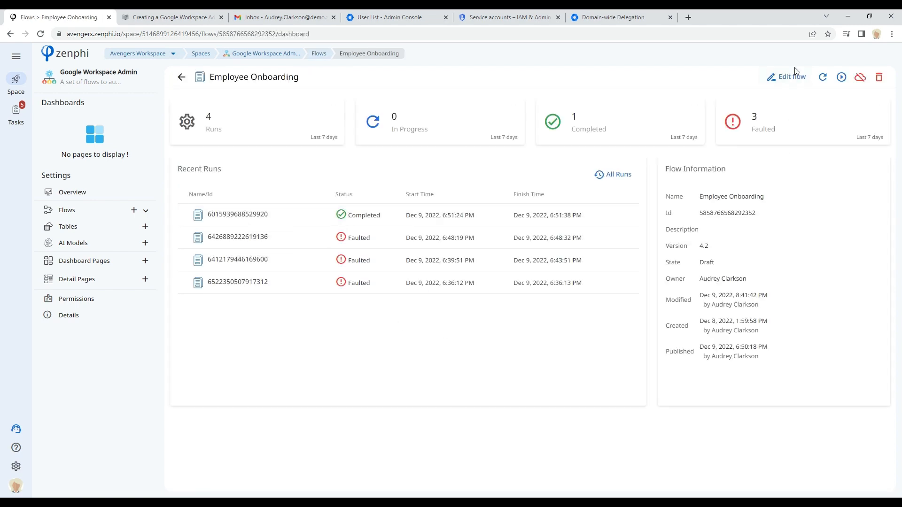
{"action": "left_click", "coordinate": [789, 76]}
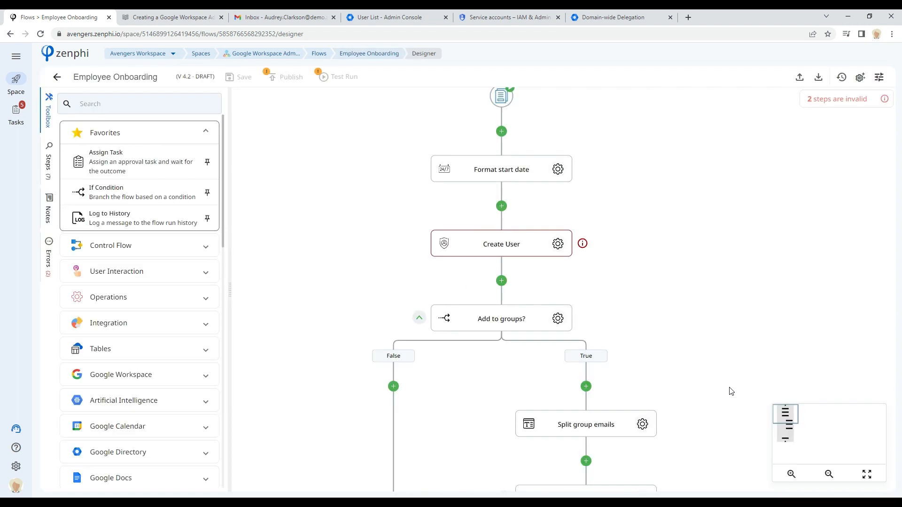
Step: Open the Employee Onboarding flow's form trigger in the form builder and scroll through its questions
{"action": "mouse_move", "coordinate": [788, 421]}
{"action": "left_mouse_down"}
{"action": "mouse_move", "coordinate": [792, 447]}
{"action": "mouse_move", "coordinate": [787, 420]}
{"action": "mouse_move", "coordinate": [794, 422]}
{"action": "left_mouse_up"}
{"action": "left_click_drag", "start_coordinate": [626, 298], "coordinate": [652, 273]}
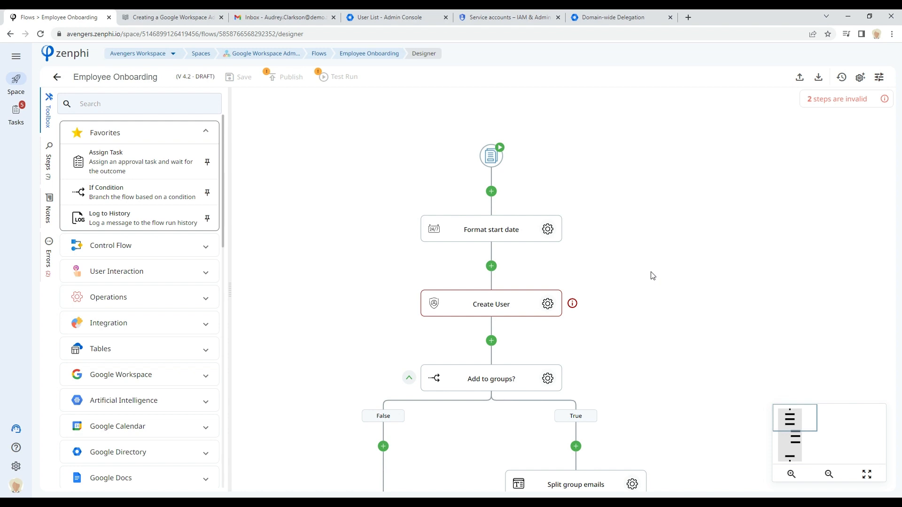
{"action": "left_click", "coordinate": [491, 155]}
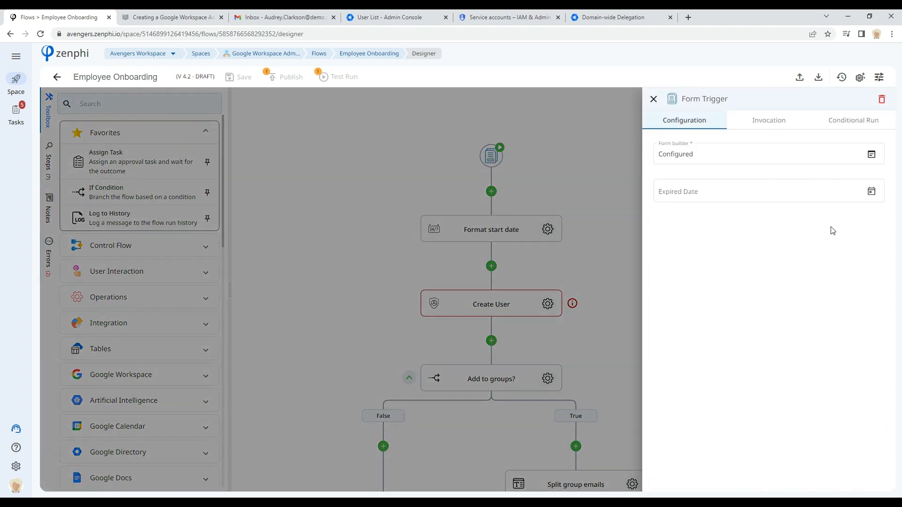
{"action": "left_click", "coordinate": [872, 154]}
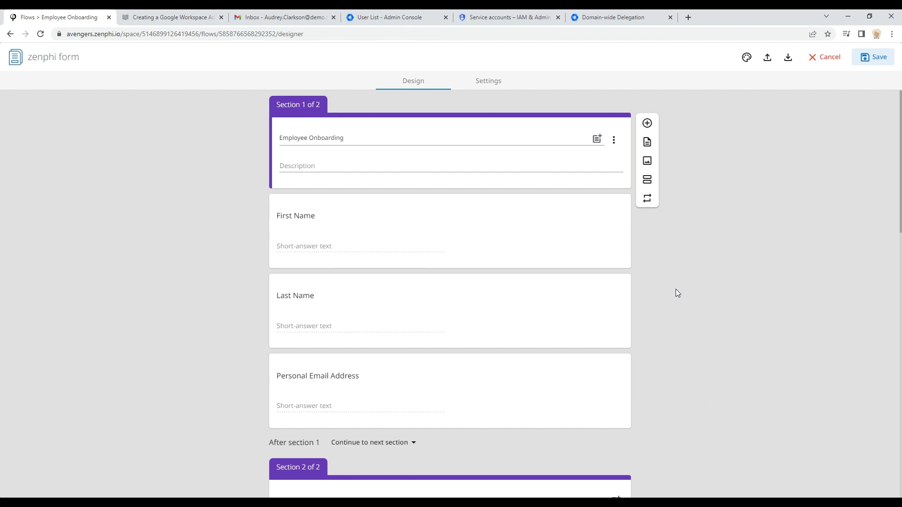
{"action": "scroll", "coordinate": [454, 339], "scroll_direction": "down", "scroll_amount": 6}
{"action": "scroll", "coordinate": [454, 339], "scroll_direction": "up", "scroll_amount": 5}
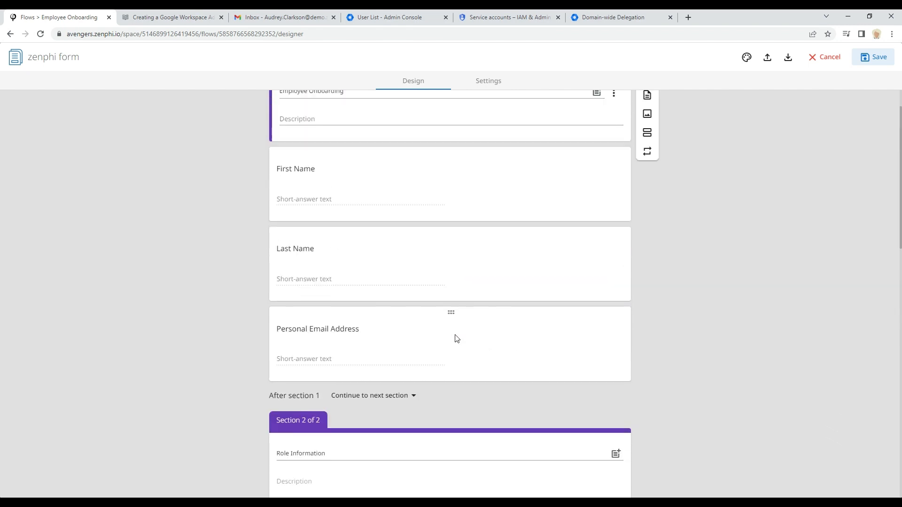
{"action": "scroll", "coordinate": [398, 294], "scroll_direction": "up", "scroll_amount": 1}
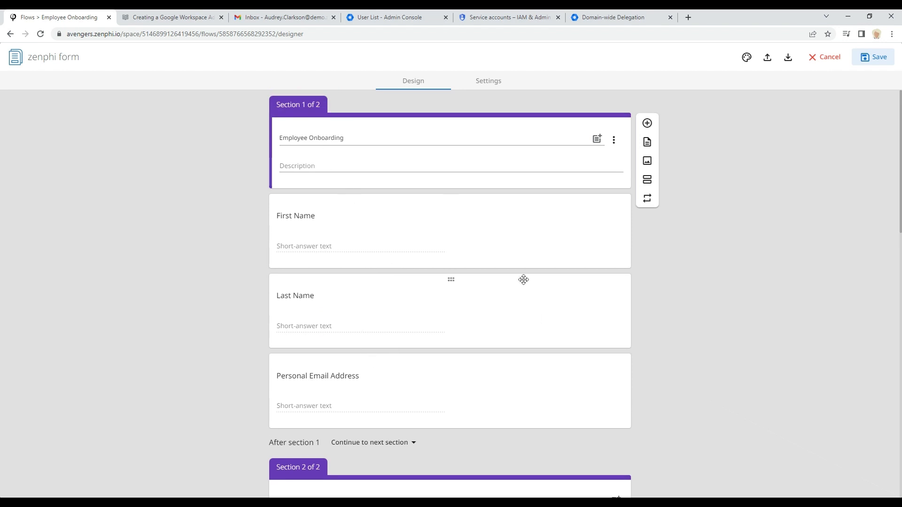
Step: Scroll through the remaining Employee Onboarding form questions and close the form builder without saving
{"action": "scroll", "coordinate": [511, 277], "scroll_direction": "down", "scroll_amount": 9}
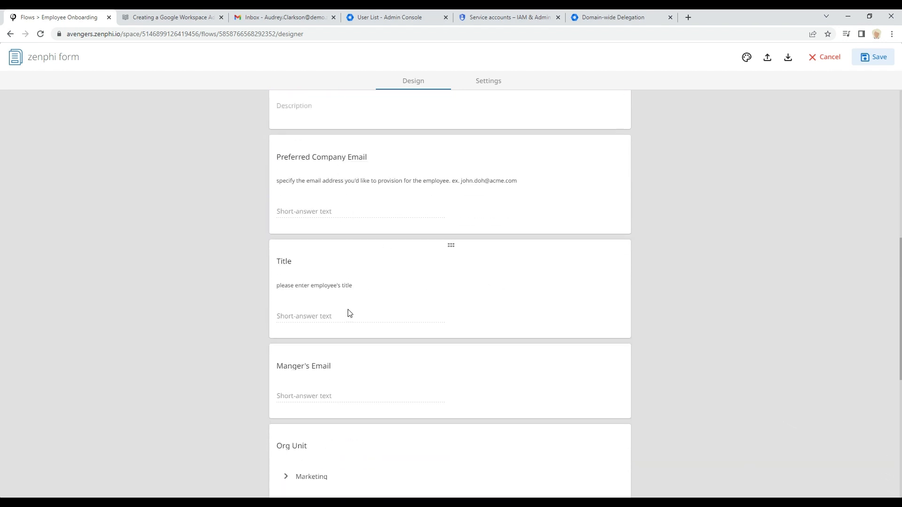
{"action": "scroll", "coordinate": [359, 342], "scroll_direction": "down", "scroll_amount": 2}
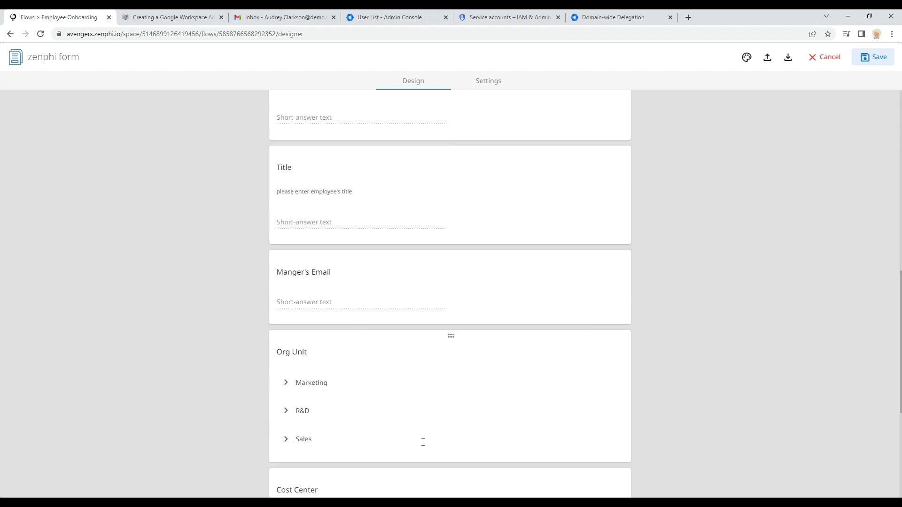
{"action": "scroll", "coordinate": [323, 375], "scroll_direction": "down", "scroll_amount": 4}
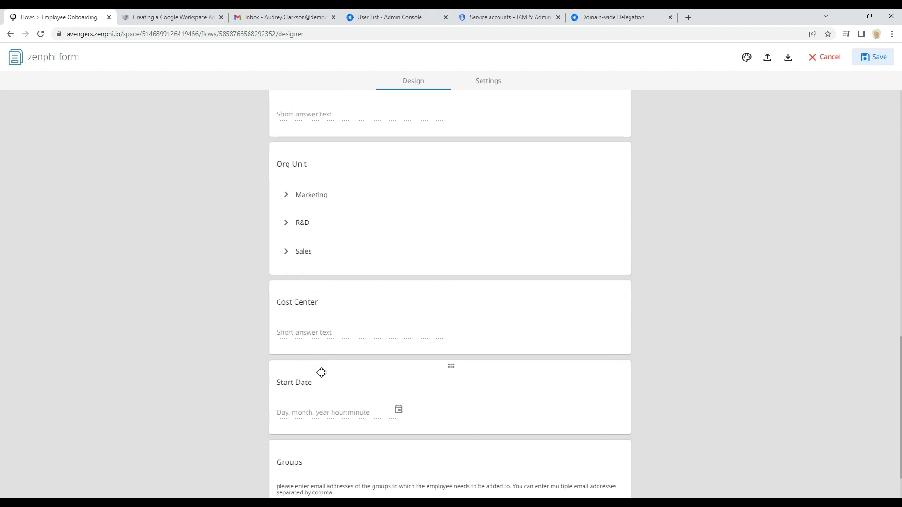
{"action": "scroll", "coordinate": [322, 363], "scroll_direction": "down", "scroll_amount": 1}
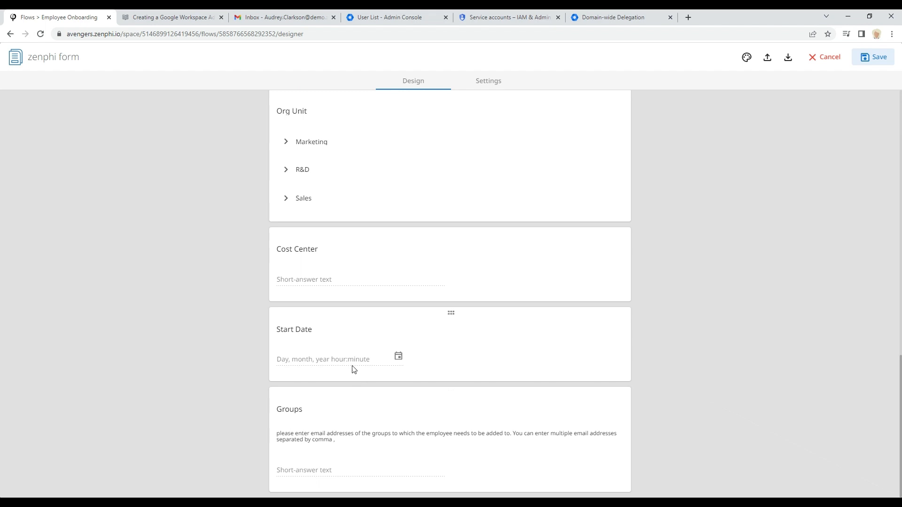
{"action": "scroll", "coordinate": [398, 376], "scroll_direction": "up", "scroll_amount": 6}
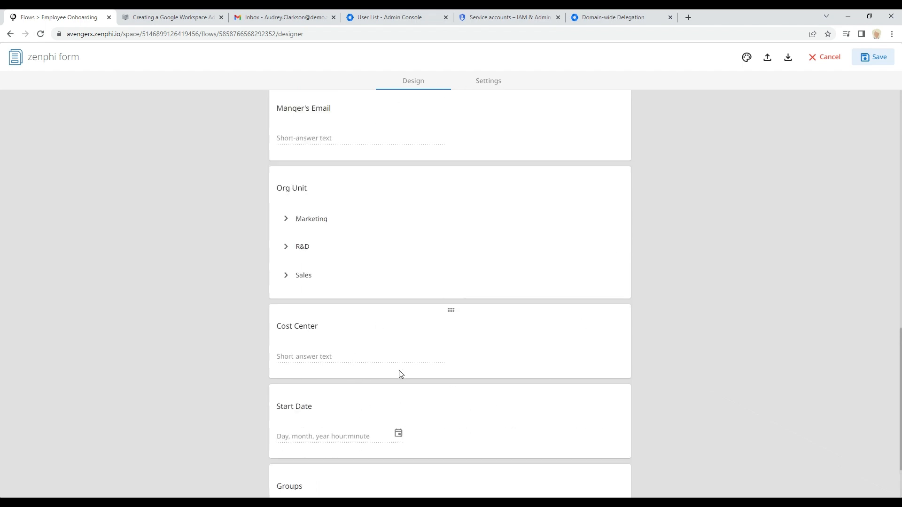
{"action": "scroll", "coordinate": [398, 367], "scroll_direction": "up", "scroll_amount": 4}
{"action": "scroll", "coordinate": [401, 361], "scroll_direction": "up", "scroll_amount": 1}
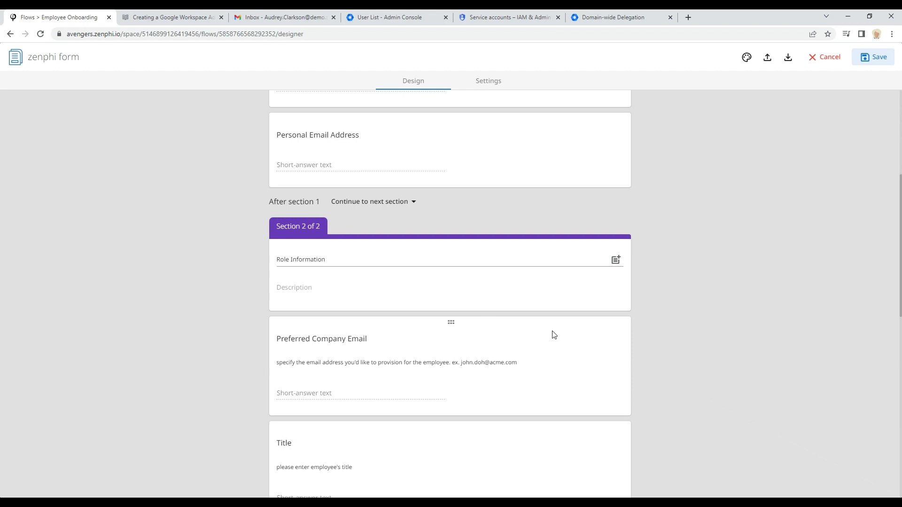
{"action": "left_click", "coordinate": [825, 57]}
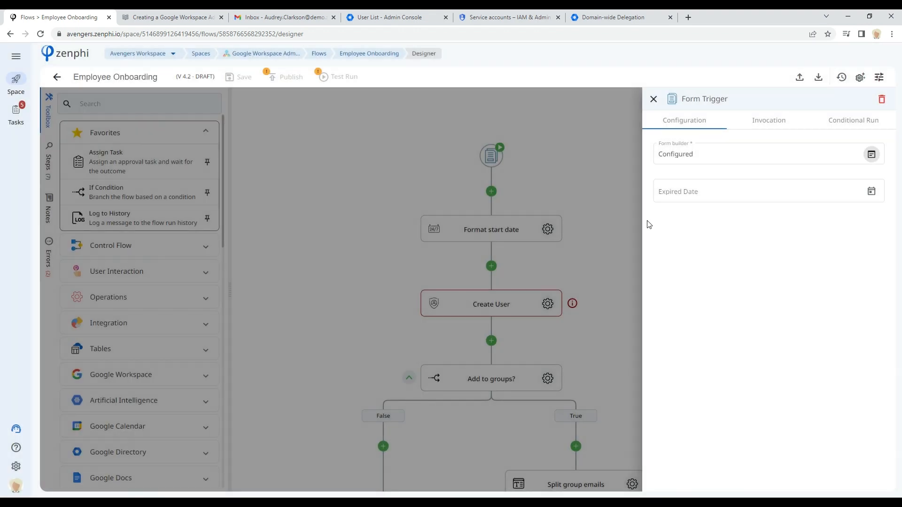
Step: Close the trigger panel, then expand the toolbox's Google Directory category and browse its list of actions
{"action": "left_click", "coordinate": [612, 128]}
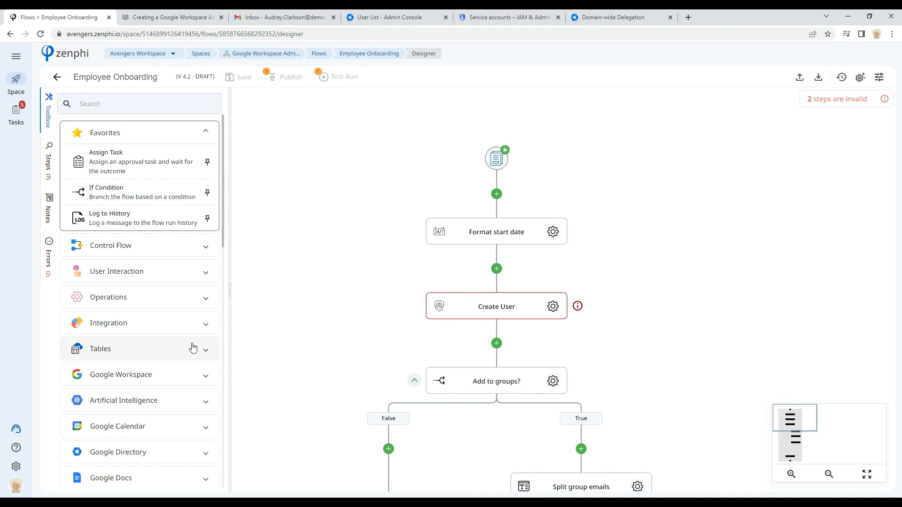
{"action": "scroll", "coordinate": [192, 346], "scroll_direction": "down", "scroll_amount": 1}
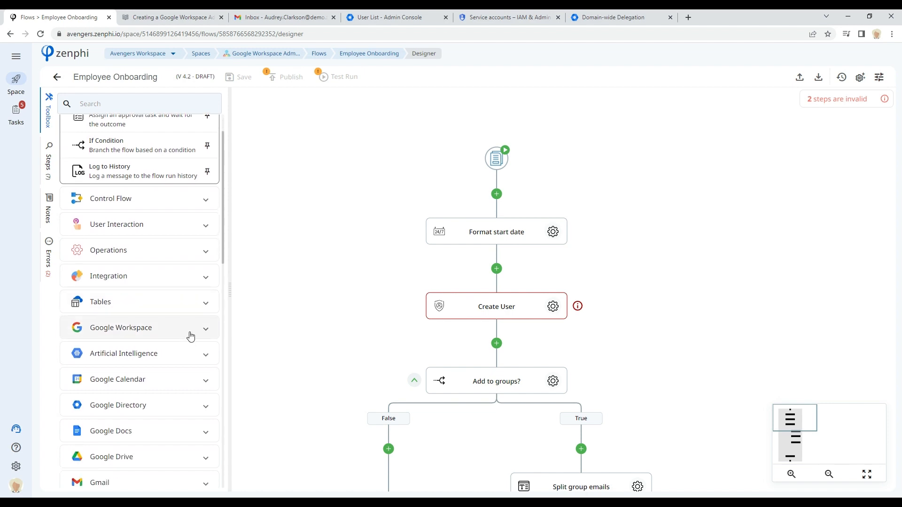
{"action": "scroll", "coordinate": [190, 334], "scroll_direction": "down", "scroll_amount": 1}
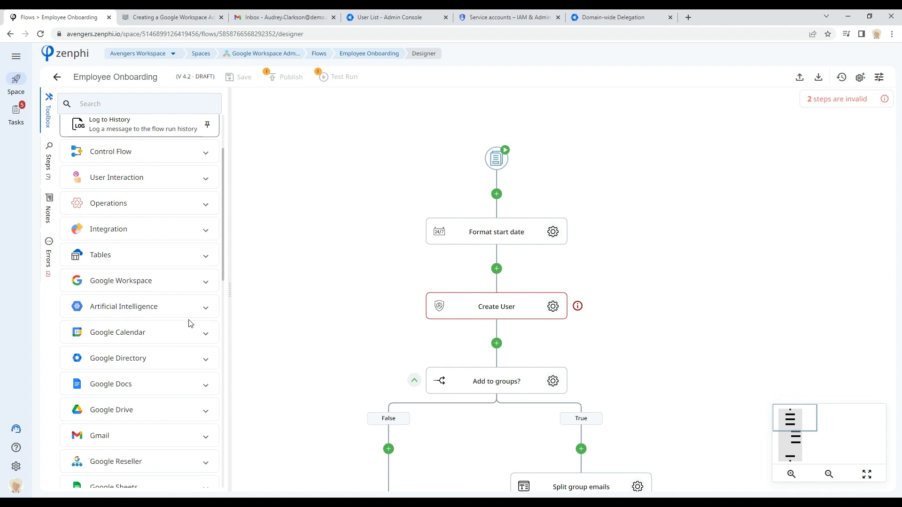
{"action": "scroll", "coordinate": [190, 323], "scroll_direction": "down", "scroll_amount": 1}
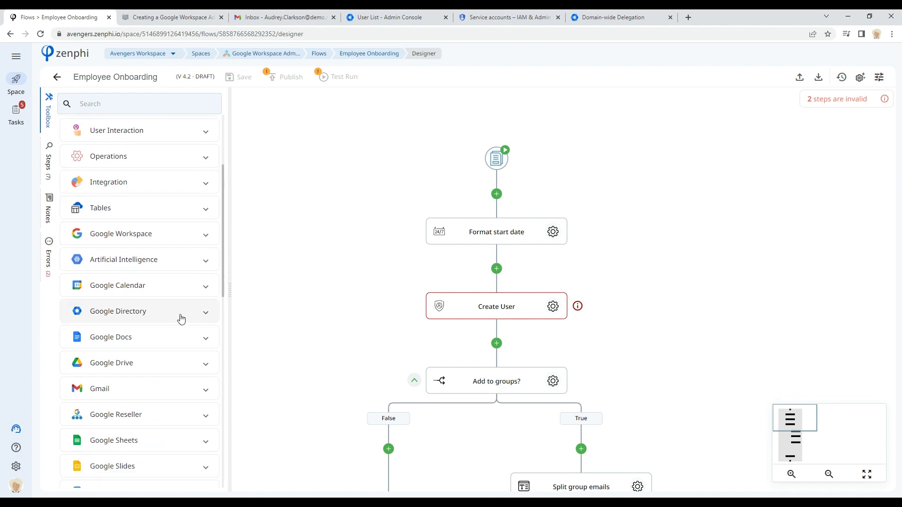
{"action": "left_click", "coordinate": [173, 314]}
{"action": "scroll", "coordinate": [172, 324], "scroll_direction": "down", "scroll_amount": 3}
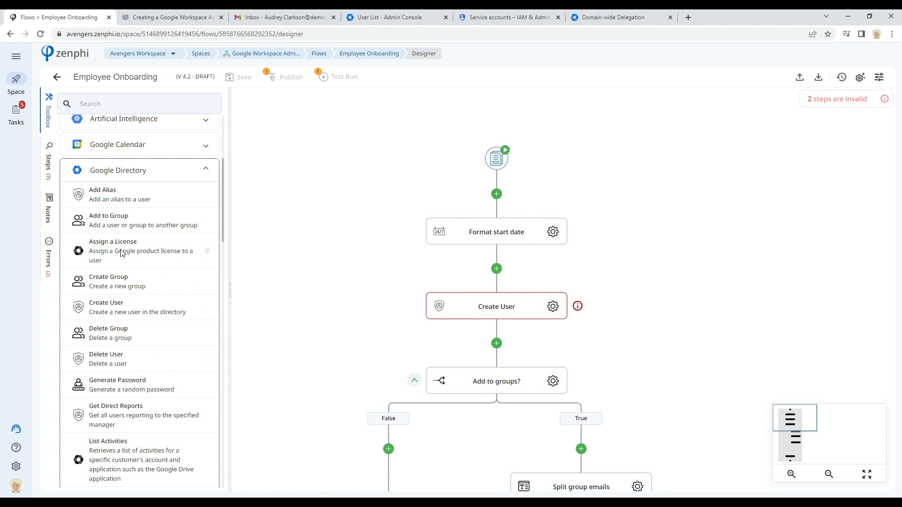
{"action": "scroll", "coordinate": [125, 279], "scroll_direction": "down", "scroll_amount": 2}
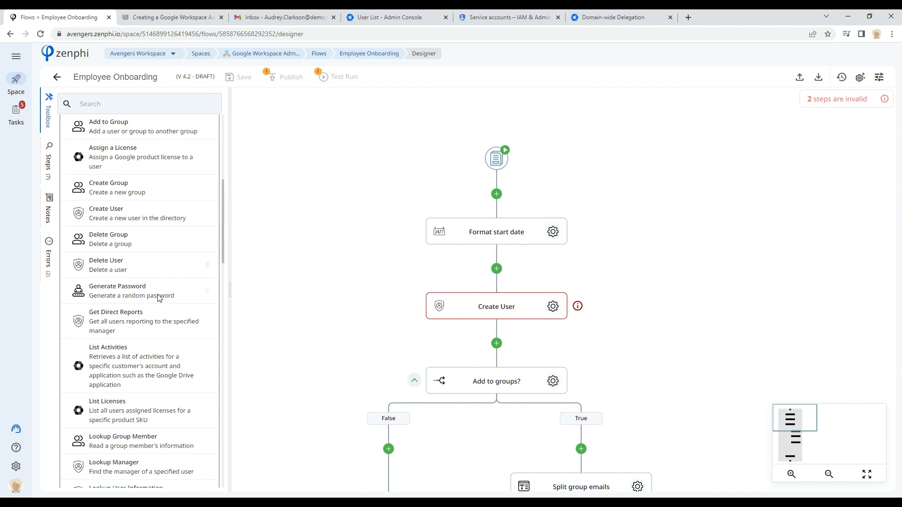
{"action": "scroll", "coordinate": [141, 338], "scroll_direction": "down", "scroll_amount": 2}
{"action": "scroll", "coordinate": [141, 338], "scroll_direction": "down", "scroll_amount": 2}
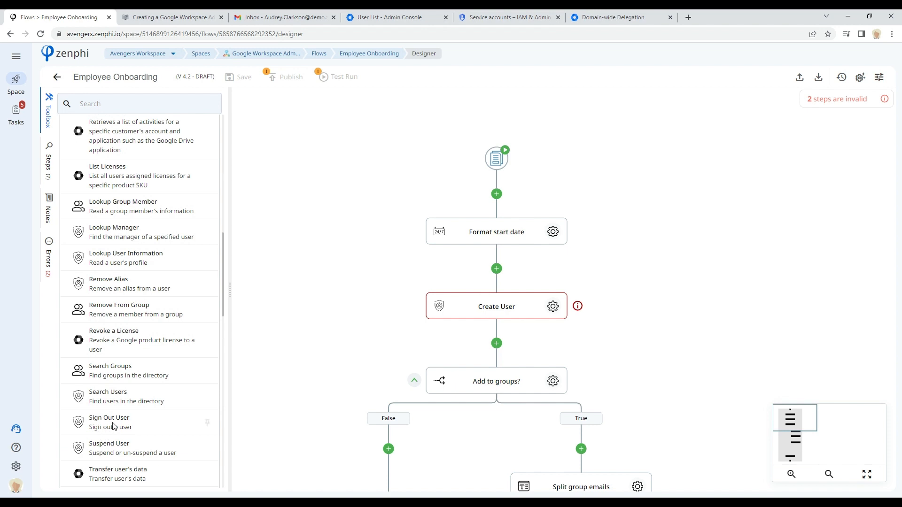
{"action": "scroll", "coordinate": [115, 425], "scroll_direction": "down", "scroll_amount": 1}
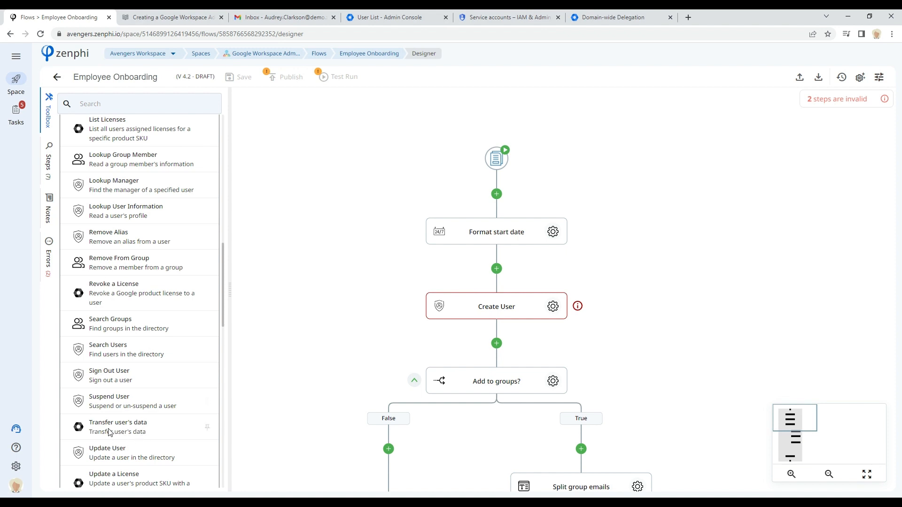
{"action": "scroll", "coordinate": [102, 414], "scroll_direction": "down", "scroll_amount": 1}
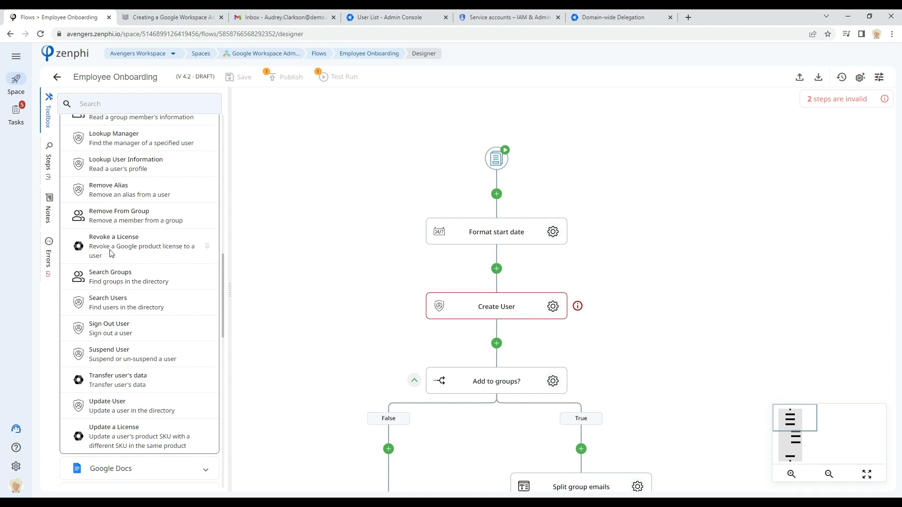
{"action": "scroll", "coordinate": [122, 374], "scroll_direction": "up", "scroll_amount": 5}
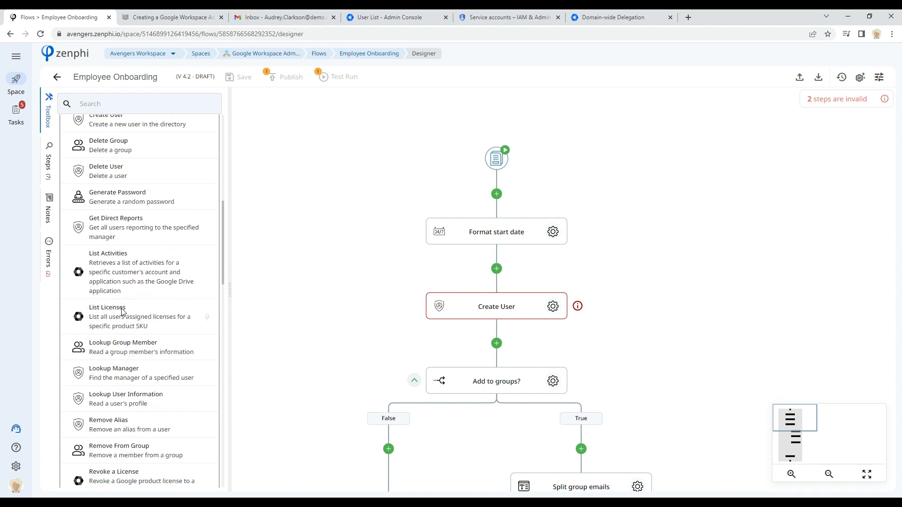
{"action": "scroll", "coordinate": [117, 321], "scroll_direction": "up", "scroll_amount": 3}
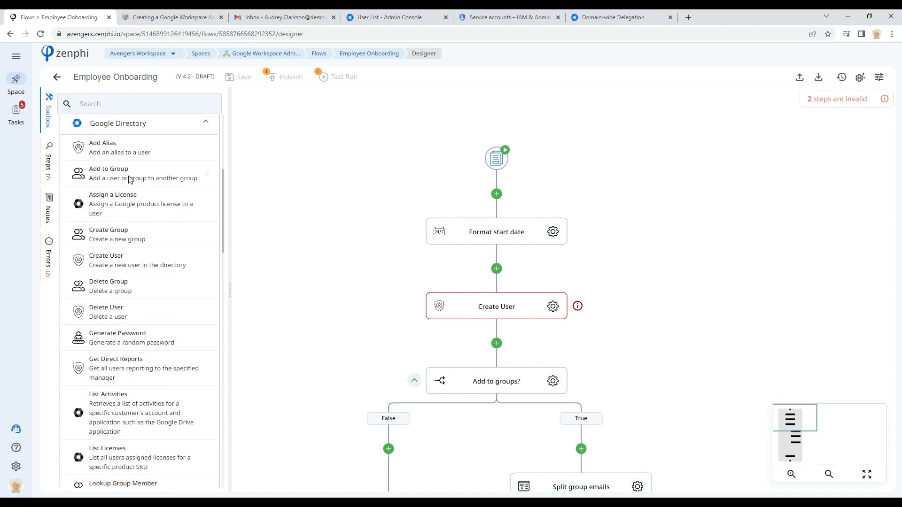
{"action": "scroll", "coordinate": [121, 197], "scroll_direction": "up", "scroll_amount": 4}
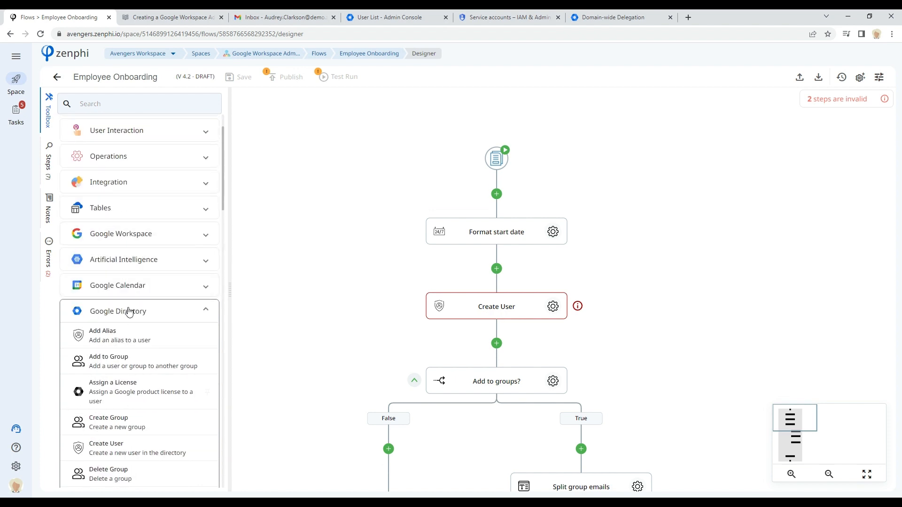
{"action": "left_click", "coordinate": [120, 315]}
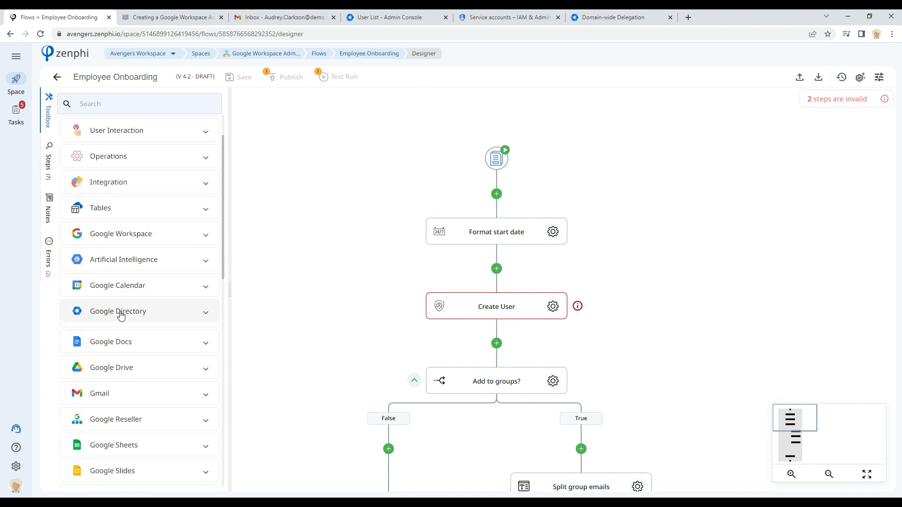
Step: Expand the Google Workspace category in the toolbox, scroll through its Gmail and calendar actions, and collapse it
{"action": "left_click", "coordinate": [171, 240]}
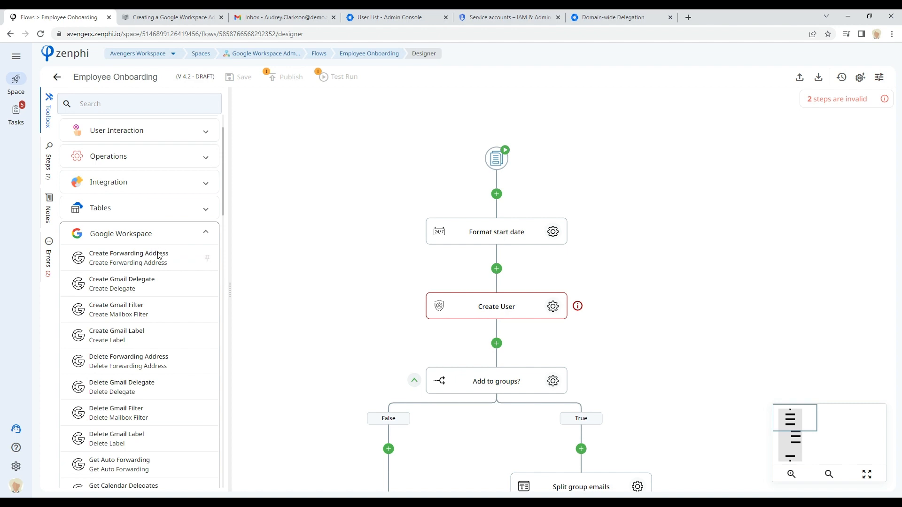
{"action": "scroll", "coordinate": [160, 256], "scroll_direction": "down", "scroll_amount": 1}
{"action": "scroll", "coordinate": [165, 296], "scroll_direction": "down", "scroll_amount": 1}
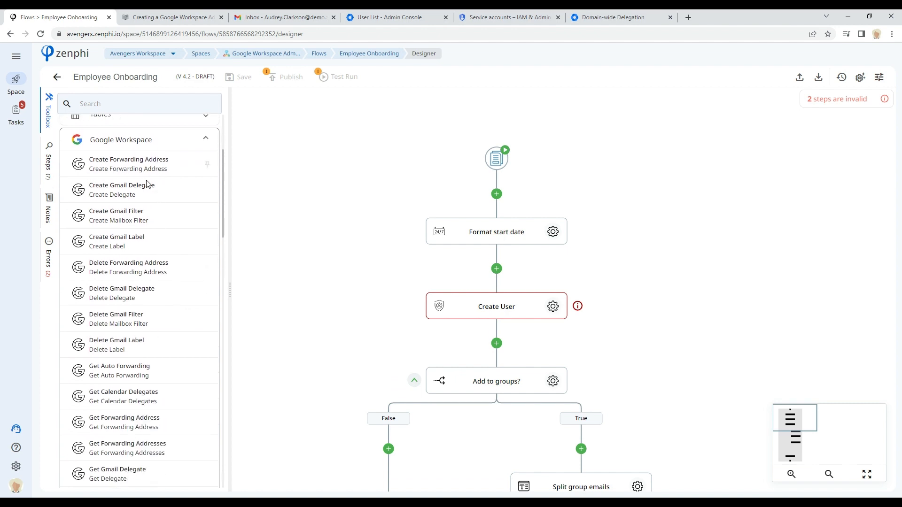
{"action": "scroll", "coordinate": [117, 362], "scroll_direction": "down", "scroll_amount": 1}
{"action": "scroll", "coordinate": [117, 362], "scroll_direction": "down", "scroll_amount": 1}
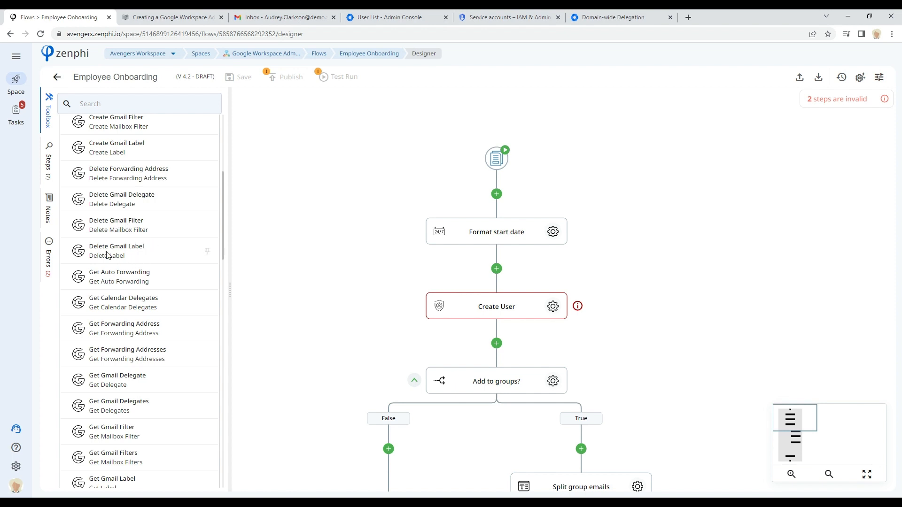
{"action": "scroll", "coordinate": [135, 362], "scroll_direction": "down", "scroll_amount": 3}
{"action": "scroll", "coordinate": [136, 362], "scroll_direction": "down", "scroll_amount": 3}
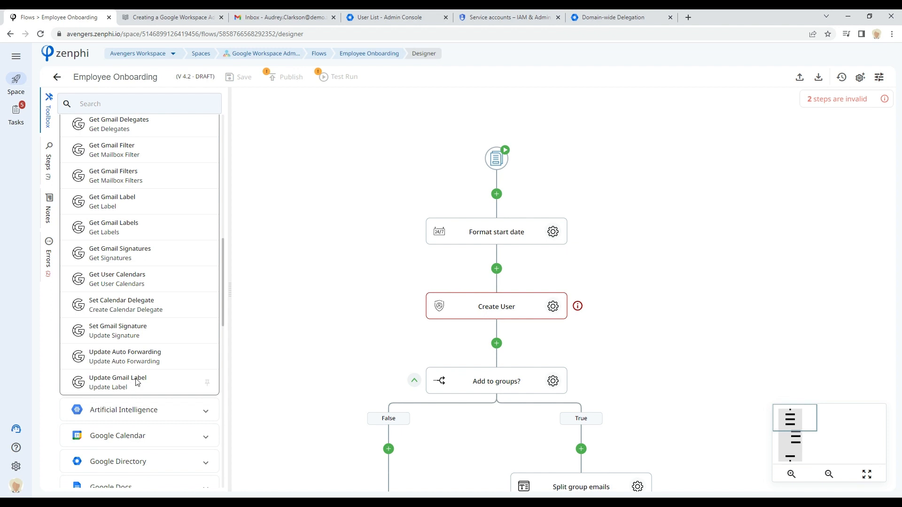
{"action": "scroll", "coordinate": [159, 302], "scroll_direction": "up", "scroll_amount": 7}
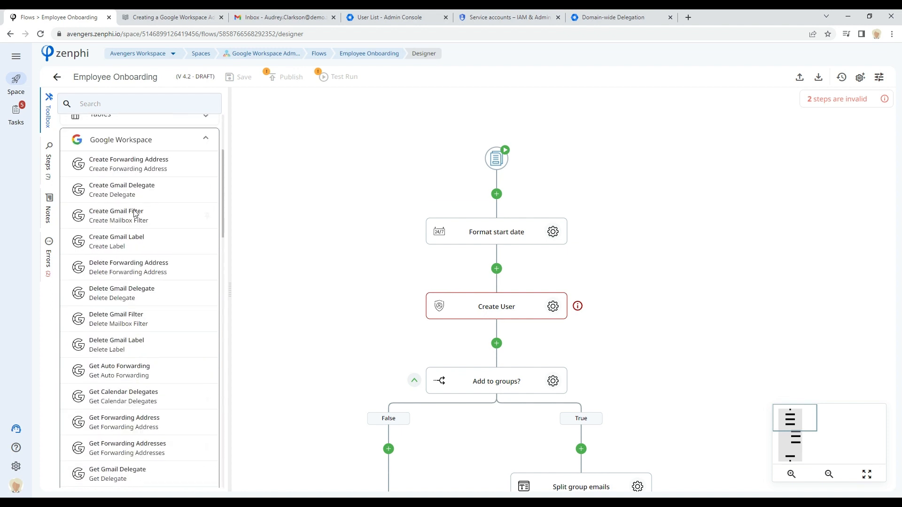
{"action": "left_click", "coordinate": [151, 140]}
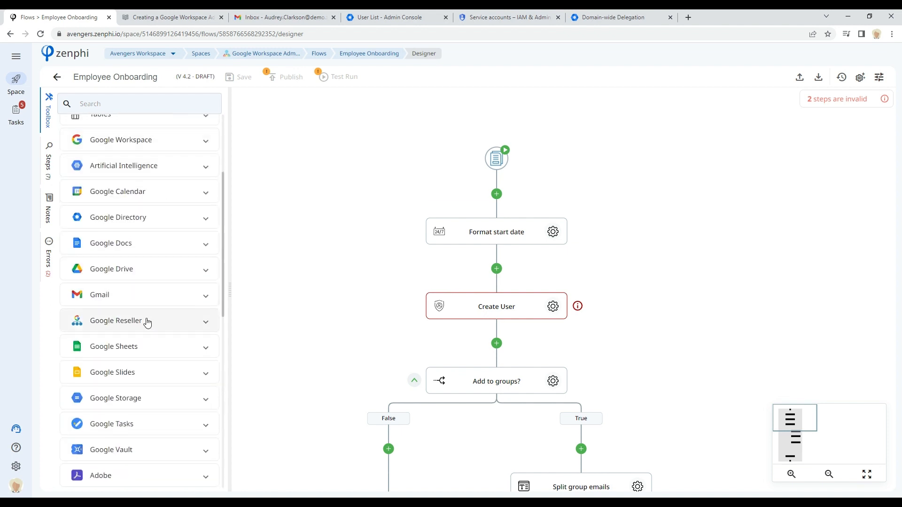
Step: Expand the Google Reseller category to view its actions, then collapse it and return to the top of the toolbox
{"action": "left_click", "coordinate": [148, 321]}
{"action": "scroll", "coordinate": [150, 306], "scroll_direction": "down", "scroll_amount": 3}
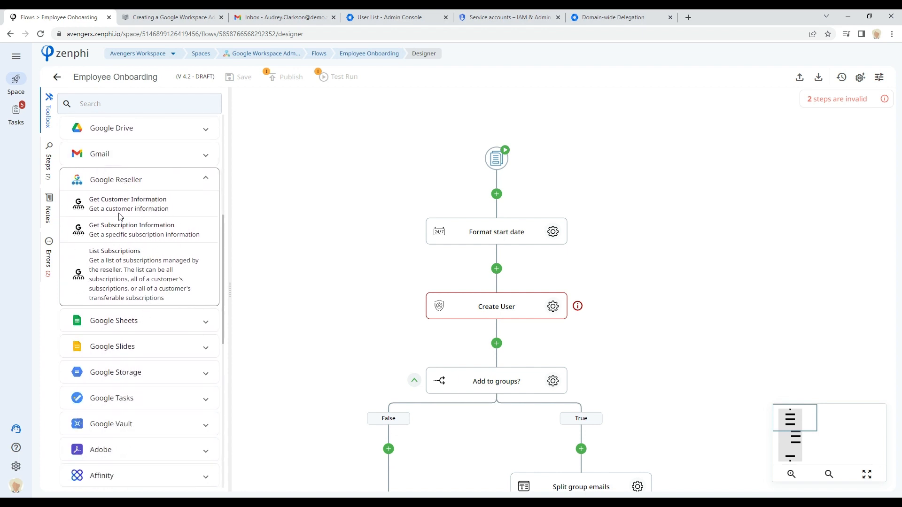
{"action": "left_click", "coordinate": [128, 184]}
{"action": "scroll", "coordinate": [120, 296], "scroll_direction": "up", "scroll_amount": 6}
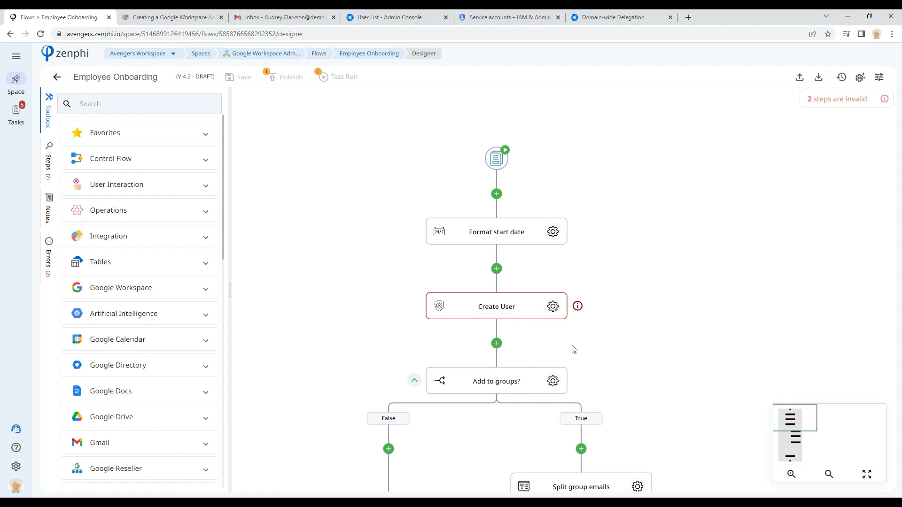
Step: Open the Create User step's settings and try typing a primary email address, then clear the field
{"action": "left_click", "coordinate": [554, 307]}
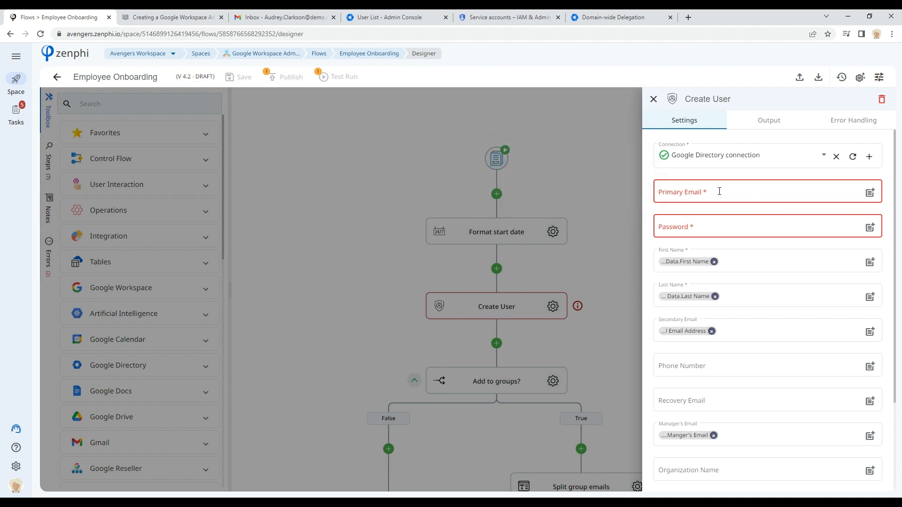
{"action": "left_click", "coordinate": [693, 196]}
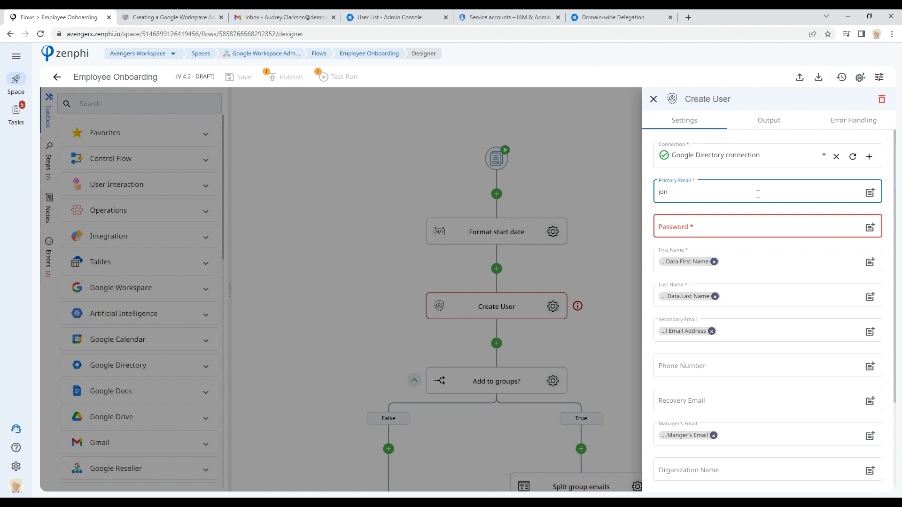
{"action": "type", "text": "@upanidea.com"}
{"action": "left_click_drag", "start_coordinate": [758, 194], "coordinate": [680, 209]}
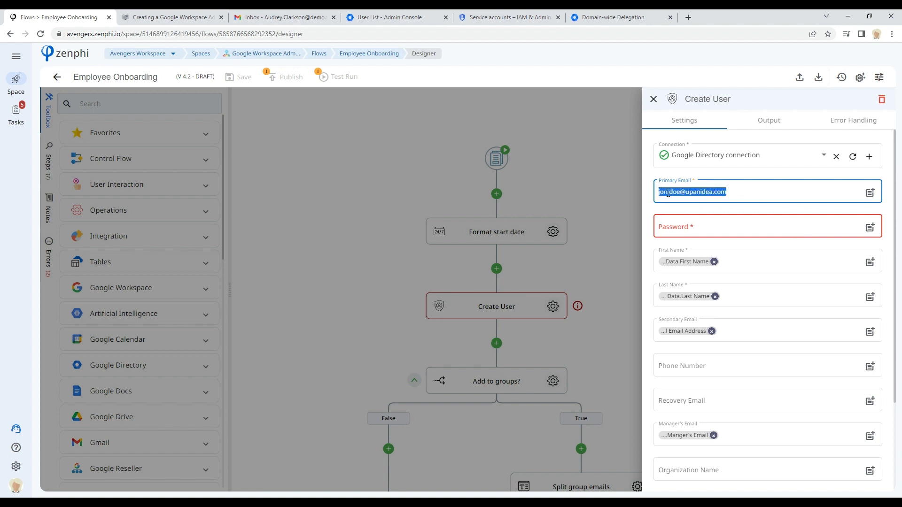
{"action": "key", "text": "BackSpace"}
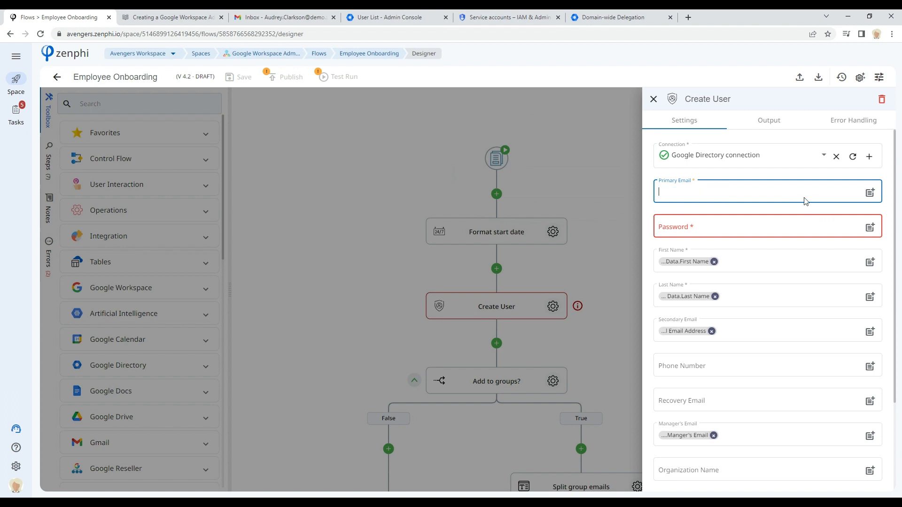
Step: Insert the form's Preferred Company Email token into the Create User step's Primary Email field
{"action": "left_click", "coordinate": [869, 193]}
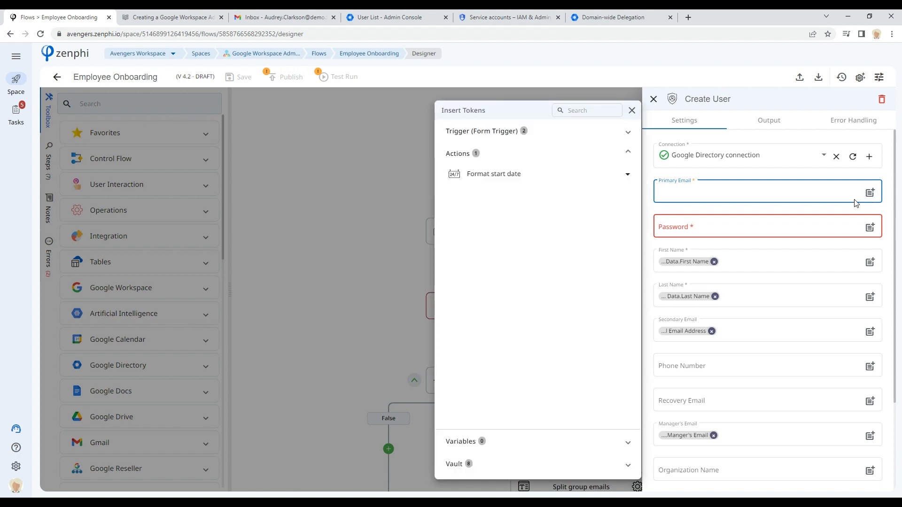
{"action": "left_click", "coordinate": [458, 133]}
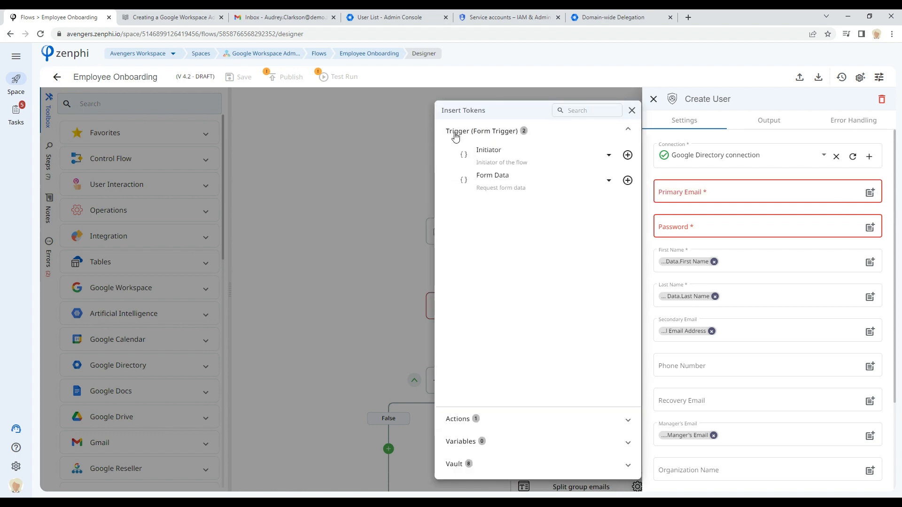
{"action": "left_click", "coordinate": [517, 184]}
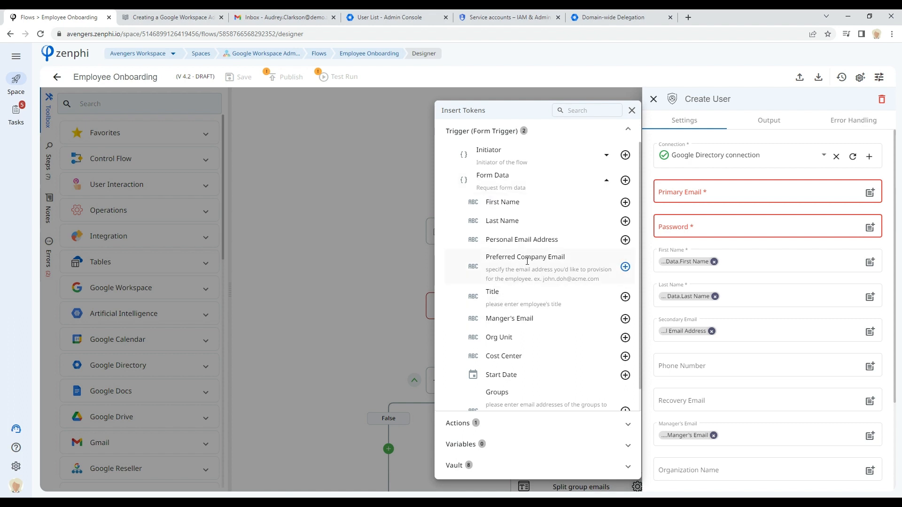
{"action": "left_click", "coordinate": [625, 266]}
{"action": "left_click", "coordinate": [668, 229]}
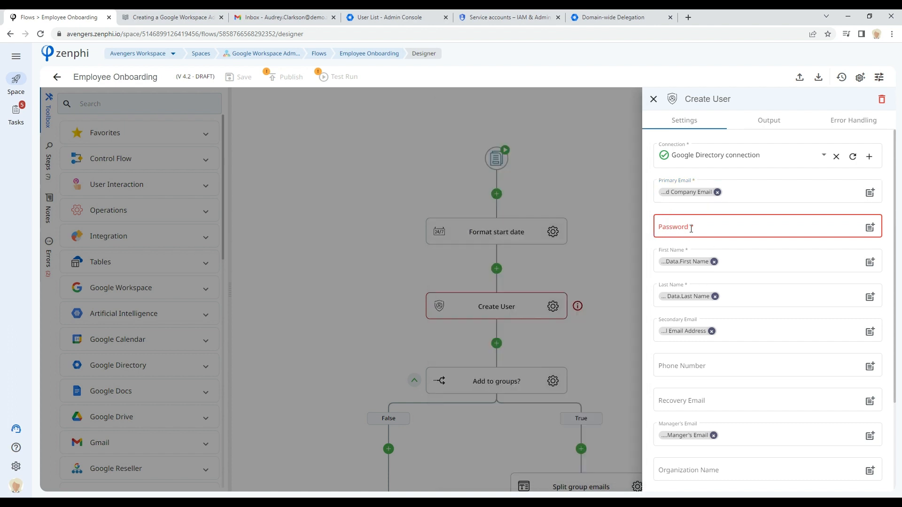
Step: Scroll through the Create User step's remaining field mappings, then close its settings panel
{"action": "scroll", "coordinate": [694, 227], "scroll_direction": "down", "scroll_amount": 1}
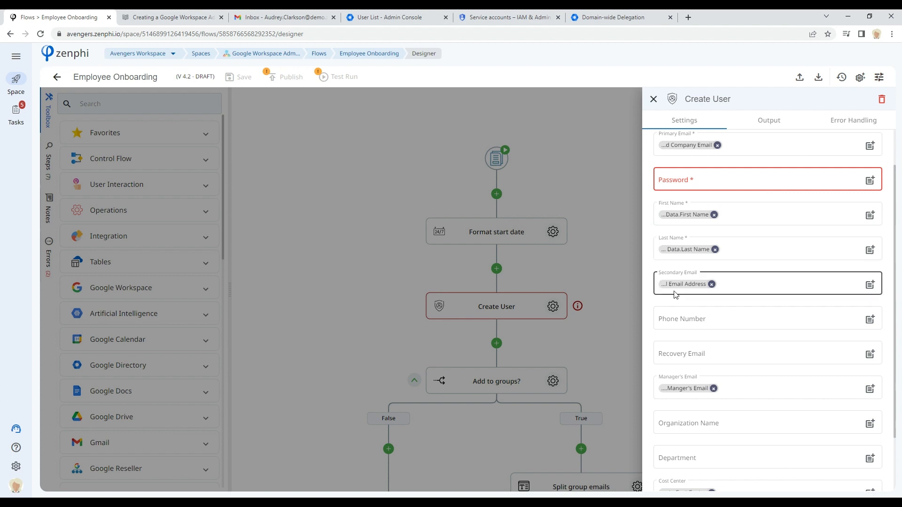
{"action": "scroll", "coordinate": [725, 353], "scroll_direction": "down", "scroll_amount": 1}
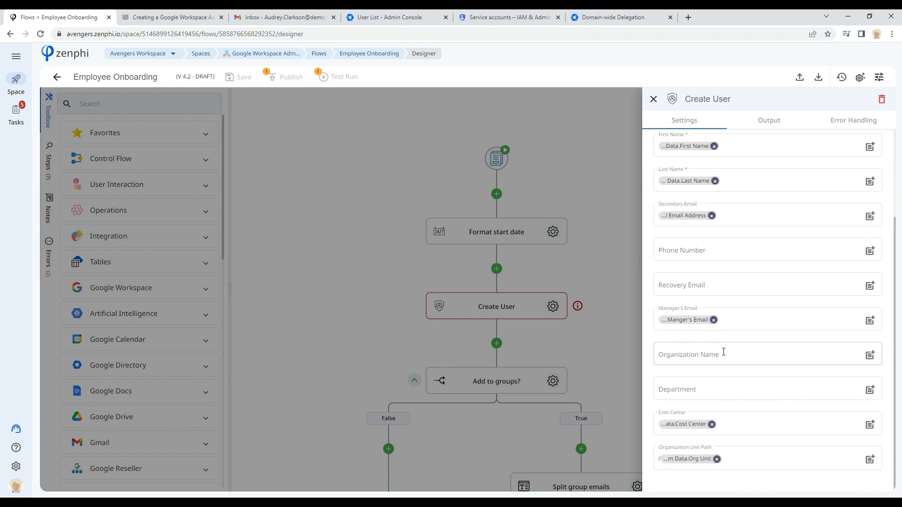
{"action": "left_click", "coordinate": [680, 458]}
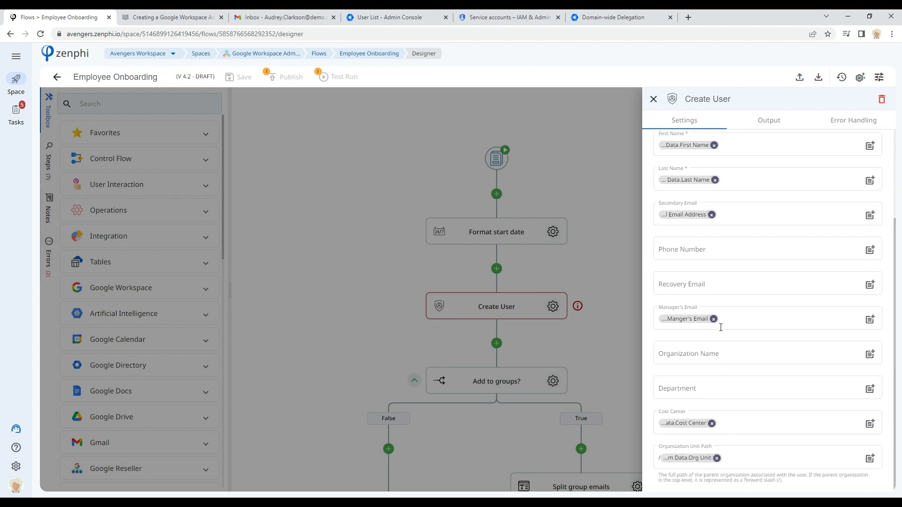
{"action": "scroll", "coordinate": [726, 316], "scroll_direction": "up", "scroll_amount": 2}
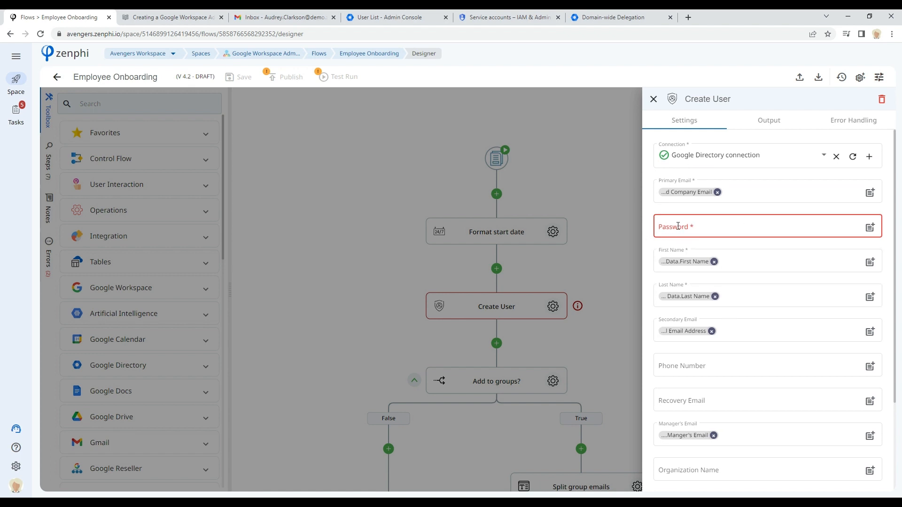
{"action": "left_click", "coordinate": [585, 244]}
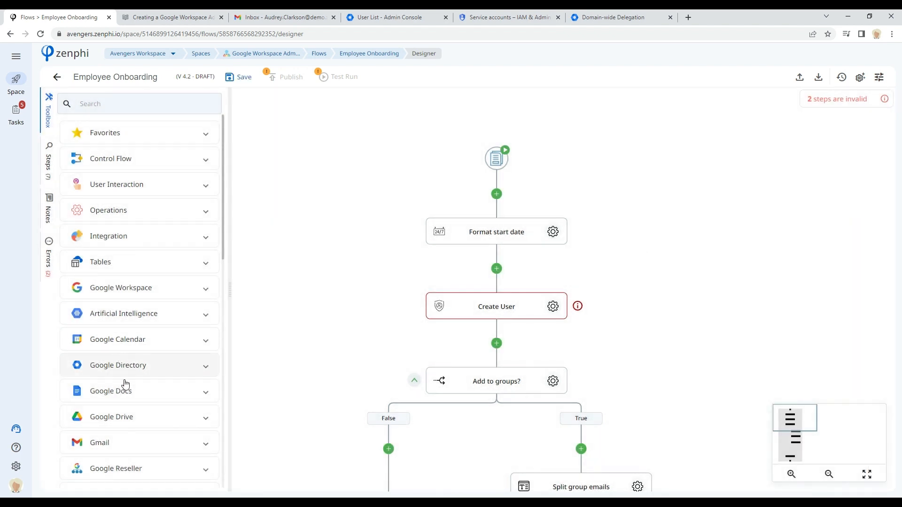
Step: Add a Generate Password action from the Google Directory category to the flow above the Create User step
{"action": "left_click", "coordinate": [151, 365]}
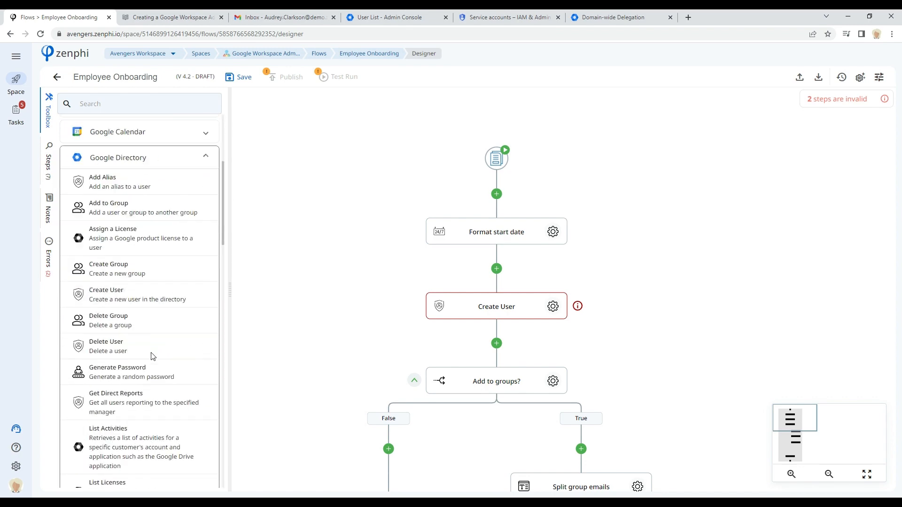
{"action": "scroll", "coordinate": [151, 356], "scroll_direction": "down", "scroll_amount": 6}
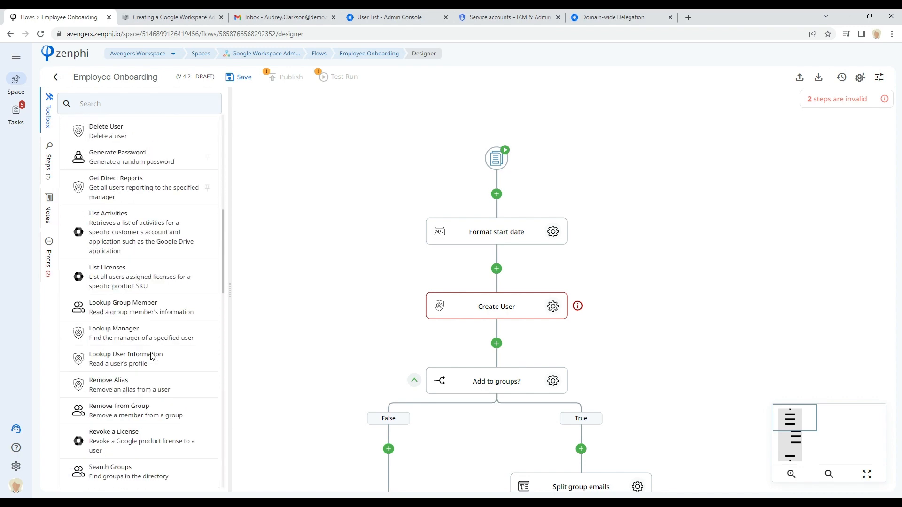
{"action": "scroll", "coordinate": [152, 357], "scroll_direction": "down", "scroll_amount": 1}
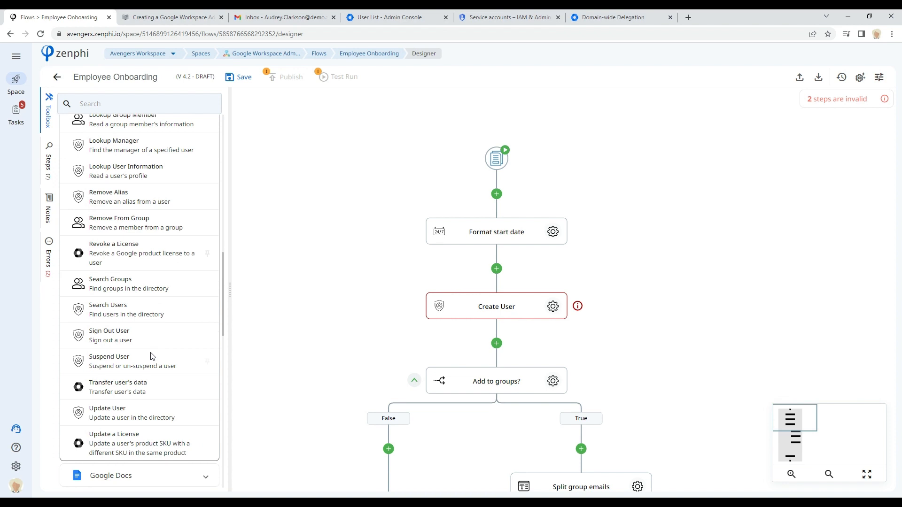
{"action": "scroll", "coordinate": [152, 357], "scroll_direction": "up", "scroll_amount": 1}
{"action": "scroll", "coordinate": [152, 357], "scroll_direction": "up", "scroll_amount": 3}
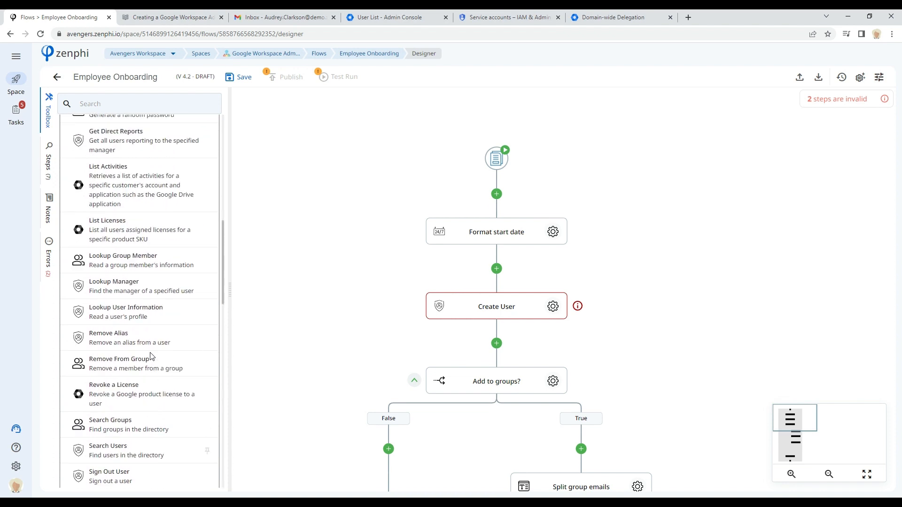
{"action": "scroll", "coordinate": [152, 356], "scroll_direction": "up", "scroll_amount": 3}
{"action": "left_click_drag", "start_coordinate": [125, 256], "coordinate": [491, 273]}
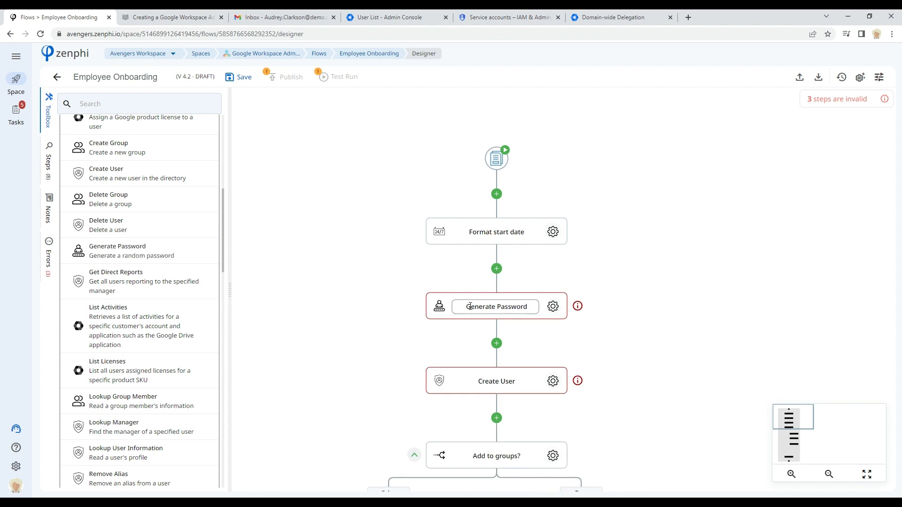
Step: Open the Generate Password step's settings to review its length and character options, then close them
{"action": "left_click", "coordinate": [553, 306]}
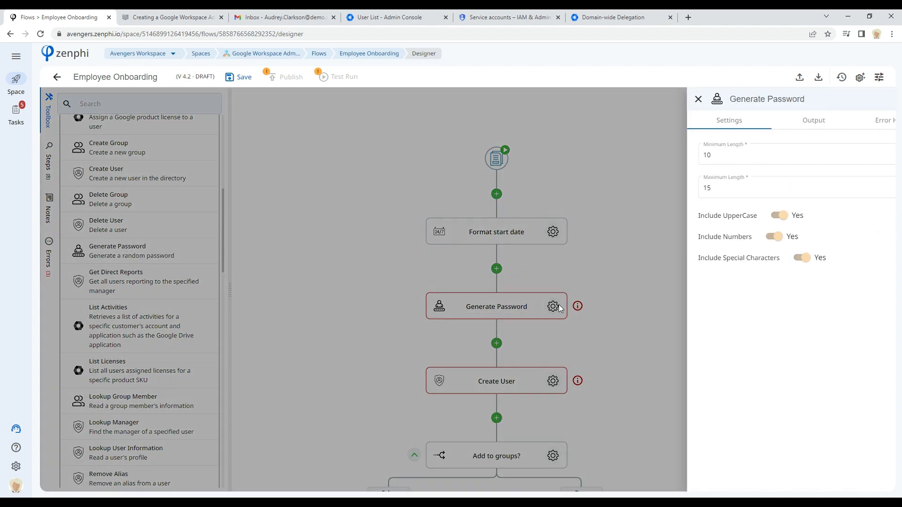
{"action": "left_click", "coordinate": [674, 158]}
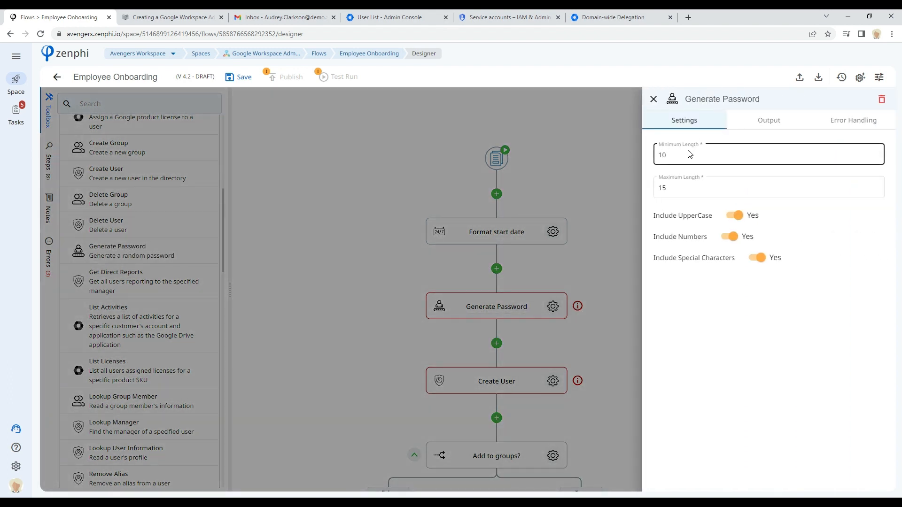
{"action": "left_click", "coordinate": [773, 236]}
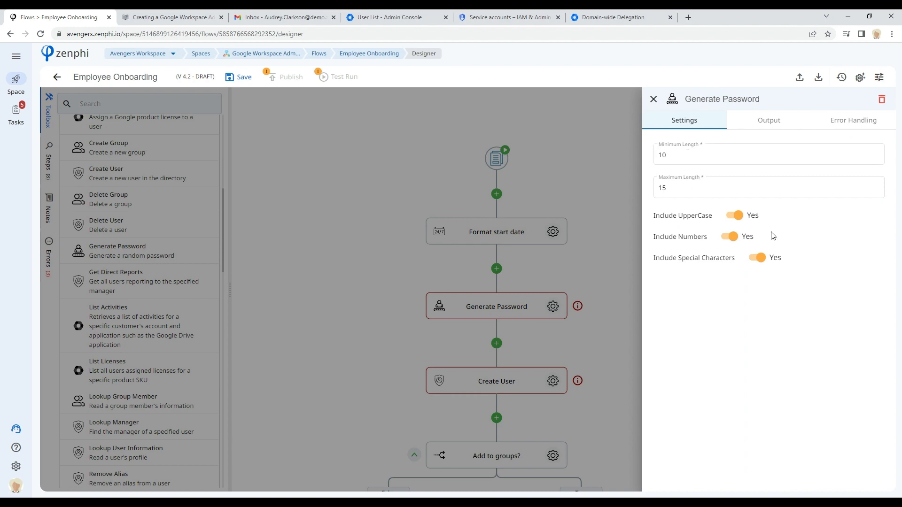
{"action": "left_click", "coordinate": [607, 317]}
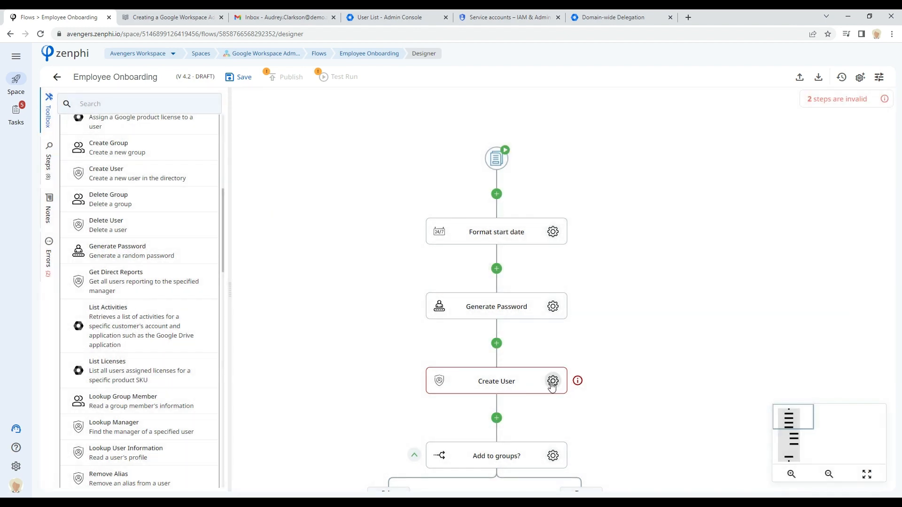
Step: Map the Generate Password step's Password output token into the Create User step's Password field
{"action": "left_click", "coordinate": [553, 383]}
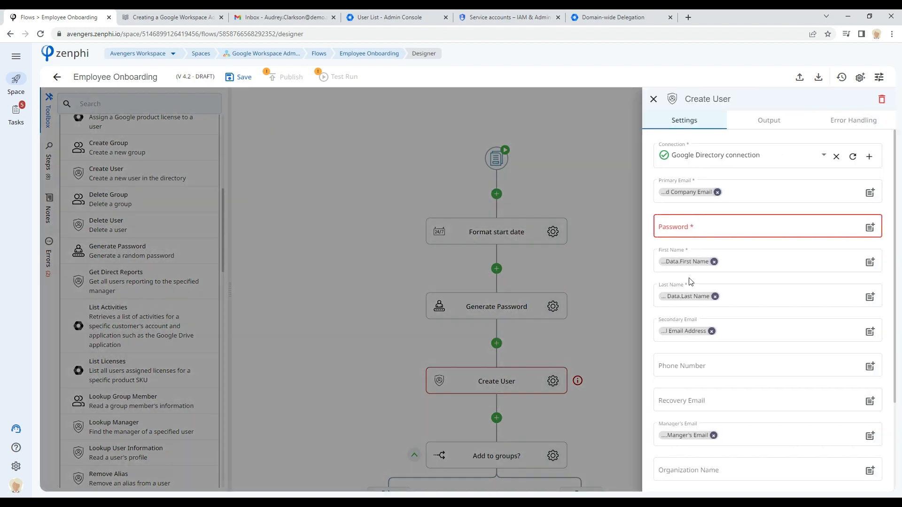
{"action": "left_click", "coordinate": [870, 228]}
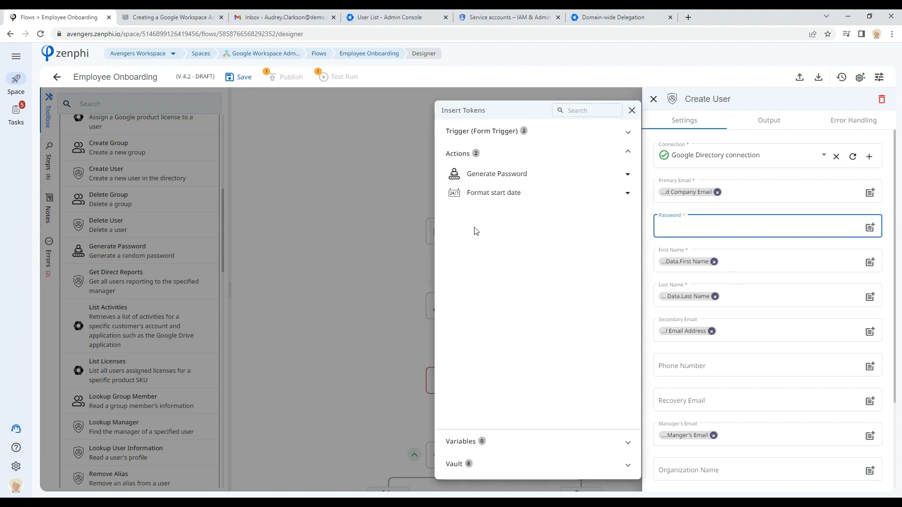
{"action": "left_click", "coordinate": [478, 175]}
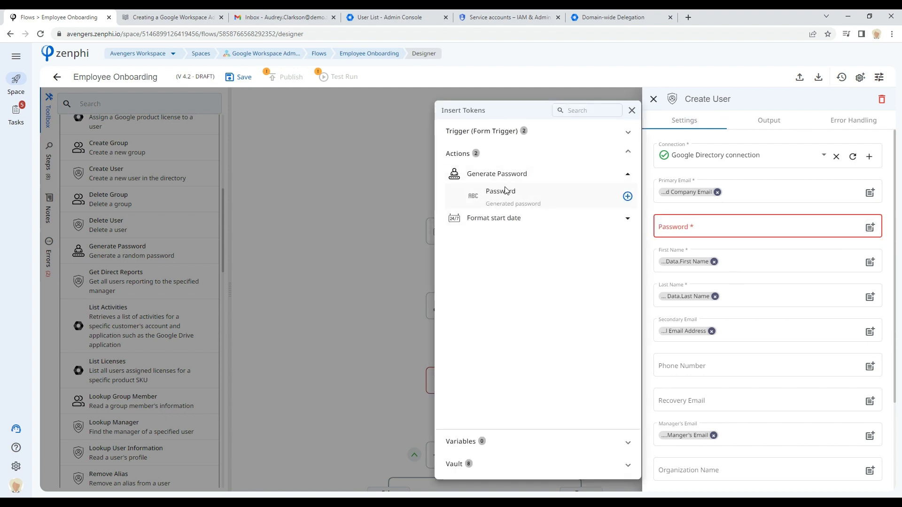
{"action": "left_click", "coordinate": [628, 198]}
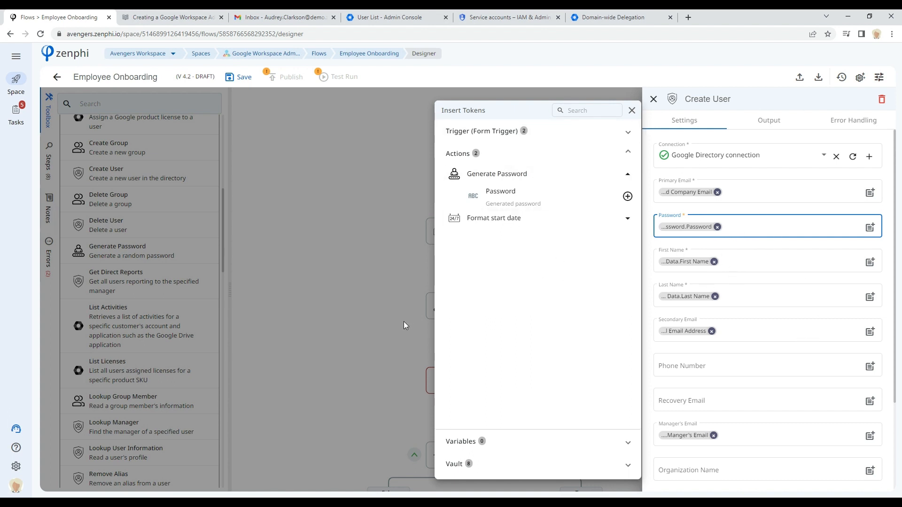
{"action": "left_click", "coordinate": [349, 242]}
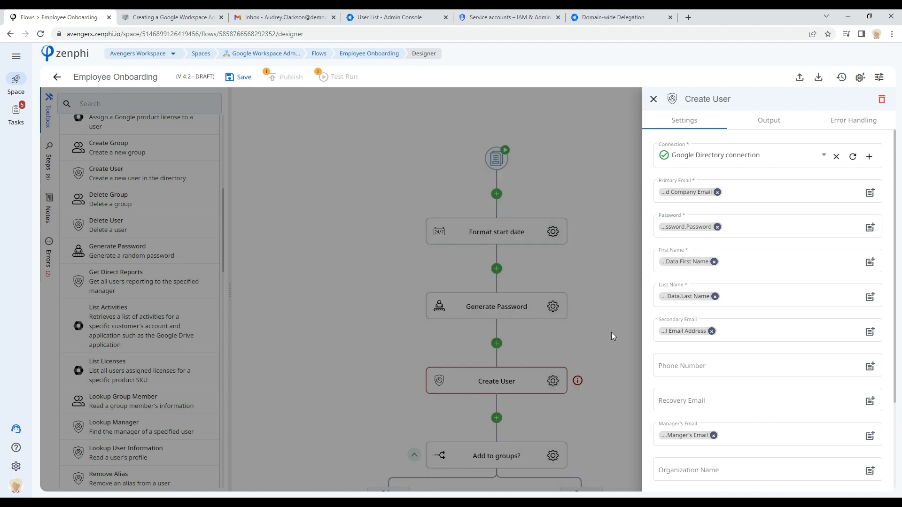
{"action": "left_click", "coordinate": [601, 326]}
Step: Pan down the flow and browse the actions in the toolbox's Control Flow category
{"action": "left_click_drag", "start_coordinate": [625, 389], "coordinate": [581, 213]}
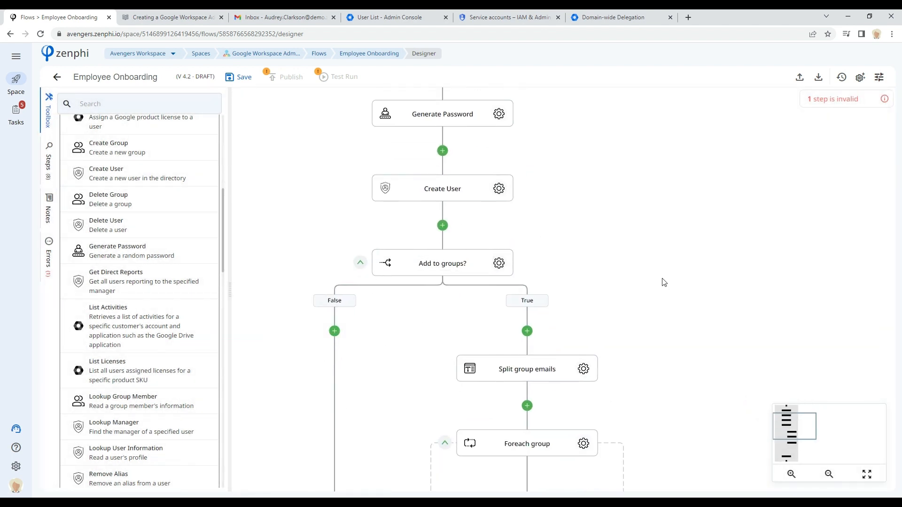
{"action": "left_click_drag", "start_coordinate": [665, 285], "coordinate": [679, 237]}
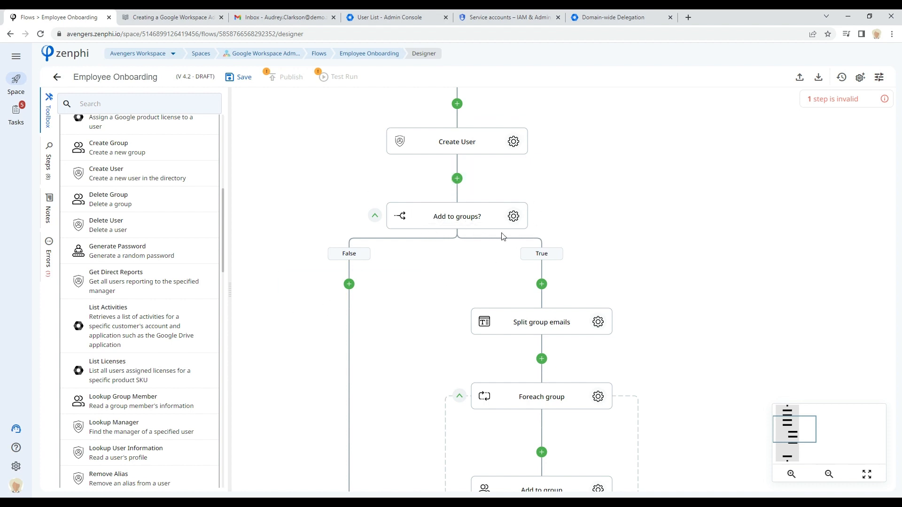
{"action": "scroll", "coordinate": [143, 193], "scroll_direction": "up", "scroll_amount": 7}
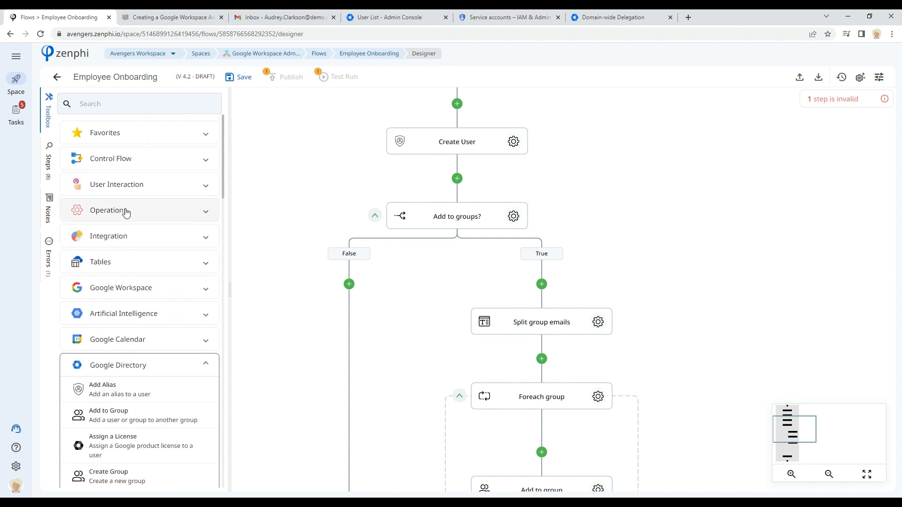
{"action": "left_click", "coordinate": [117, 159]}
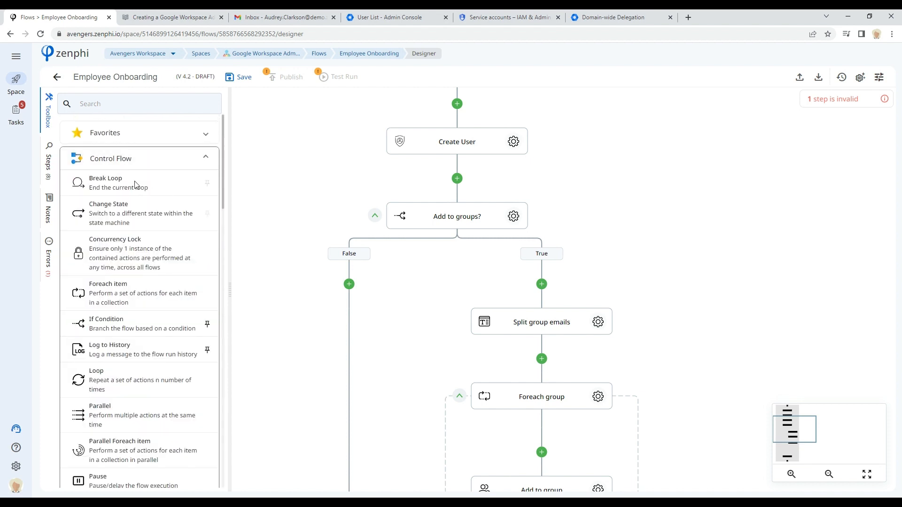
{"action": "scroll", "coordinate": [136, 184], "scroll_direction": "down", "scroll_amount": 2}
{"action": "scroll", "coordinate": [144, 282], "scroll_direction": "down", "scroll_amount": 2}
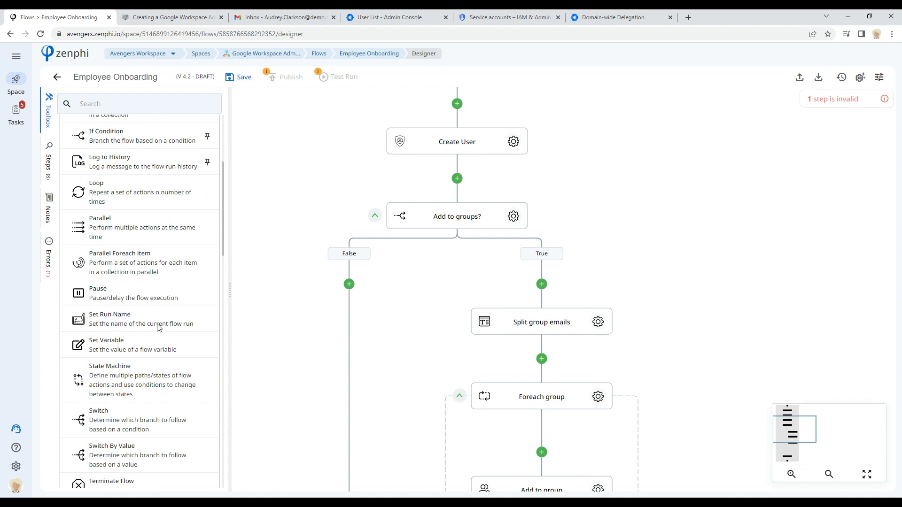
{"action": "scroll", "coordinate": [159, 315], "scroll_direction": "down", "scroll_amount": 2}
{"action": "scroll", "coordinate": [162, 306], "scroll_direction": "up", "scroll_amount": 3}
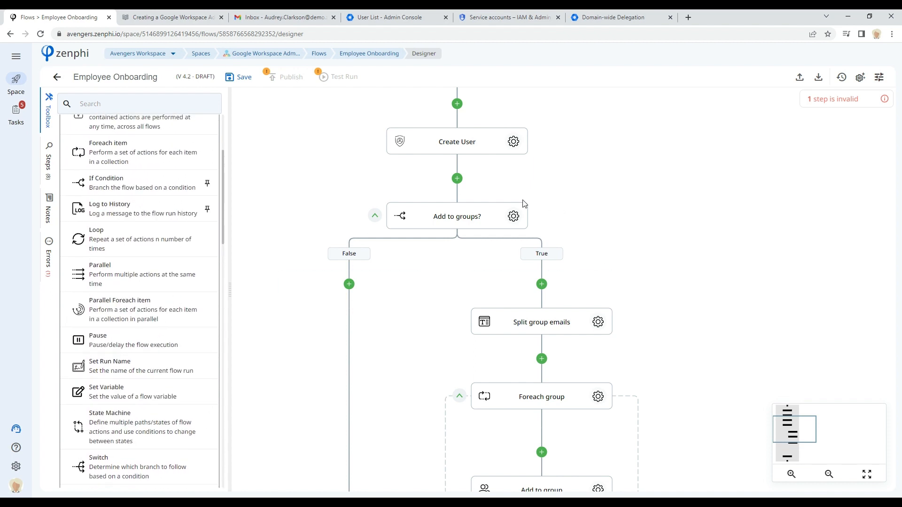
Step: Open the Add to groups? step's condition editor to review its clause, then cancel and close the panel
{"action": "left_click", "coordinate": [514, 216]}
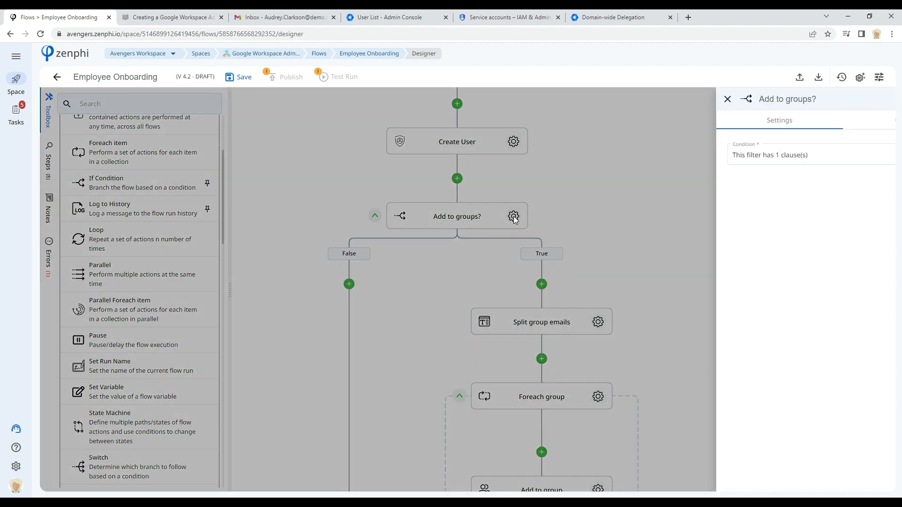
{"action": "left_click", "coordinate": [871, 156]}
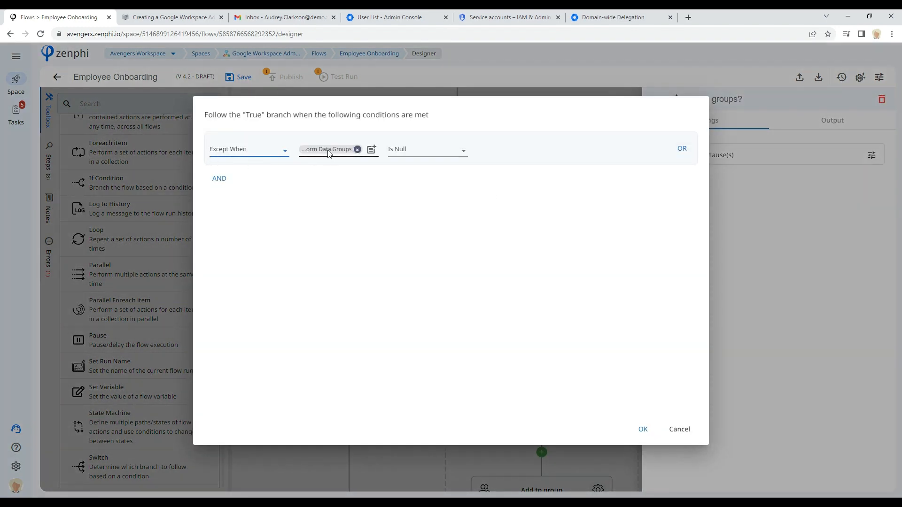
{"action": "mouse_move", "coordinate": [330, 154]}
{"action": "left_click", "coordinate": [680, 429]}
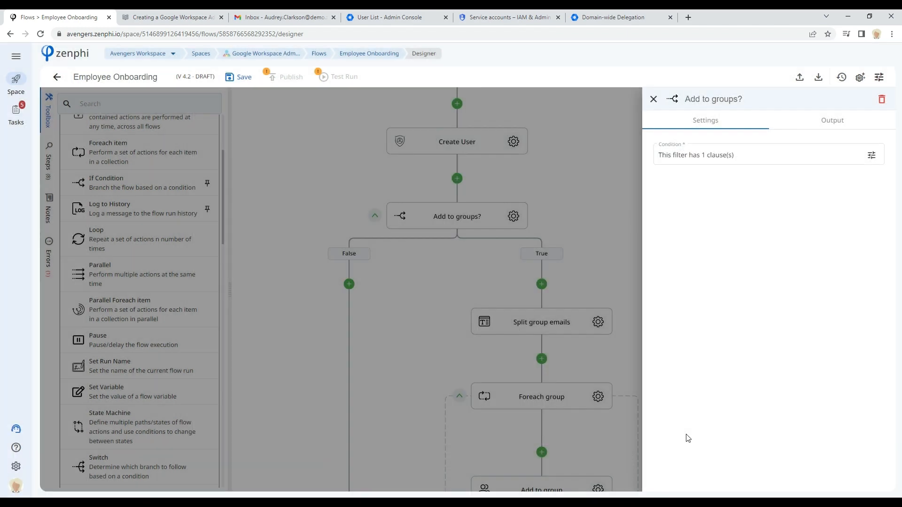
{"action": "left_click", "coordinate": [578, 246]}
Step: Open the Split group emails step's settings and select its Pattern field
{"action": "left_click", "coordinate": [456, 217]}
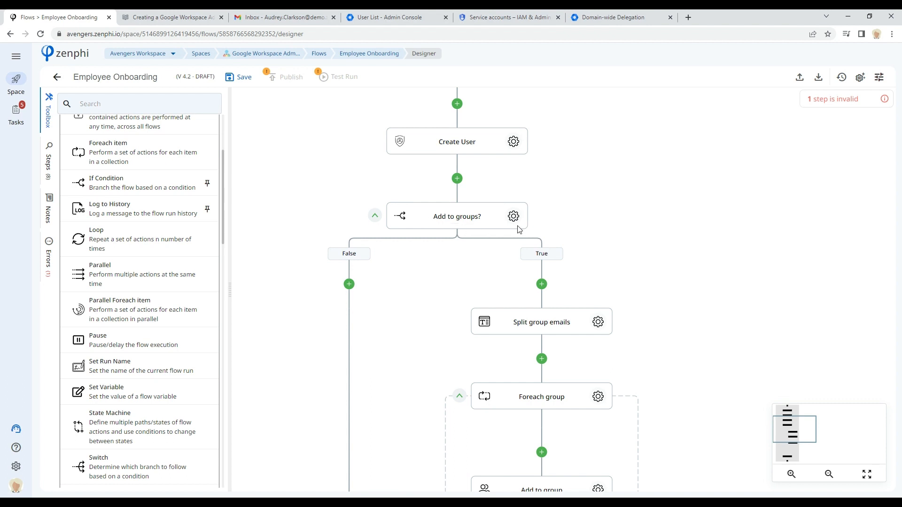
{"action": "left_click_drag", "start_coordinate": [643, 311], "coordinate": [616, 169]}
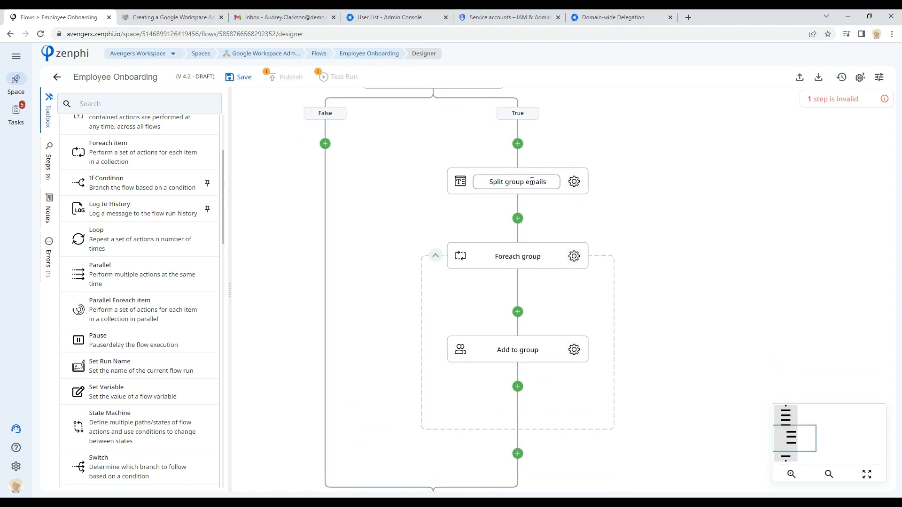
{"action": "left_click", "coordinate": [574, 181]}
{"action": "left_click", "coordinate": [660, 190]}
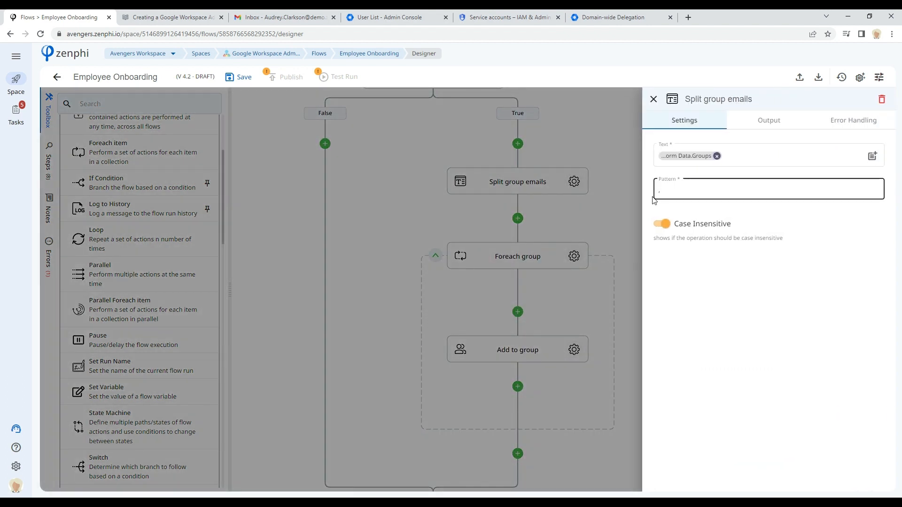
Step: Reopen the Split group emails step's settings and close the panel again
{"action": "left_click", "coordinate": [602, 196]}
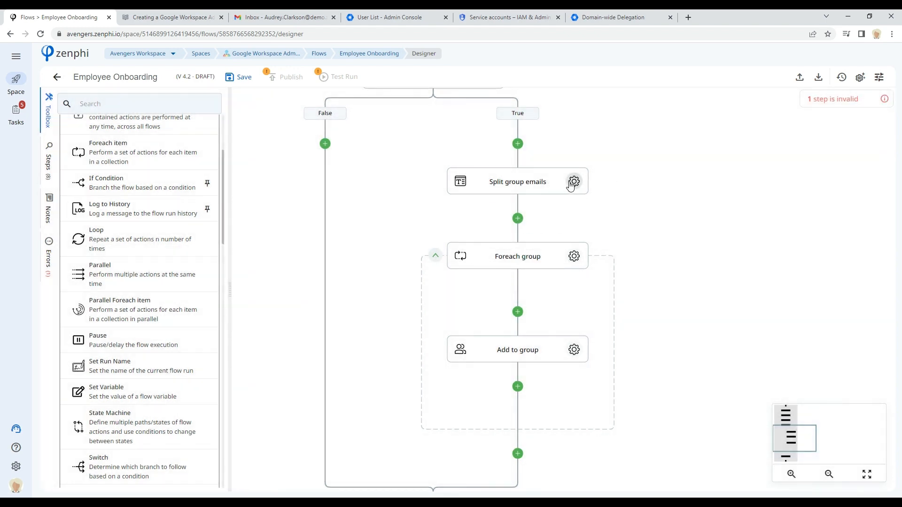
{"action": "left_click", "coordinate": [574, 182]}
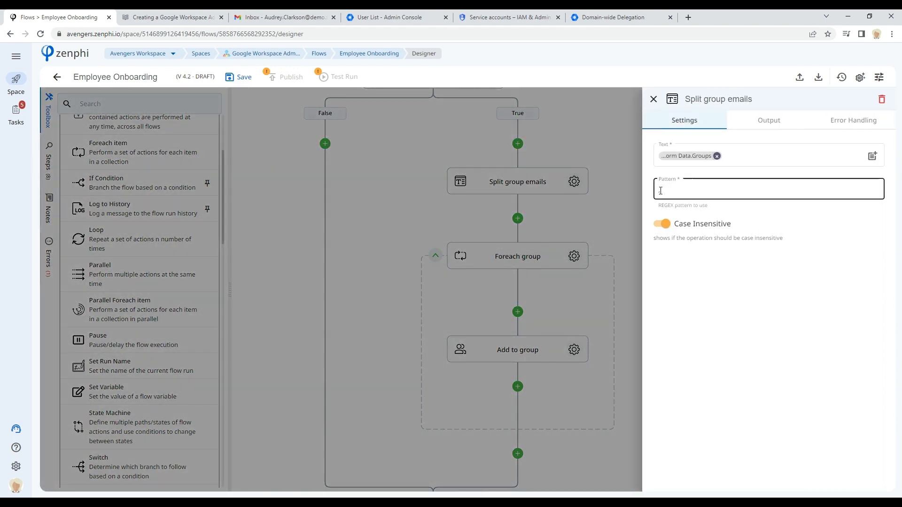
{"action": "left_click", "coordinate": [612, 209]}
{"action": "left_click", "coordinate": [612, 211]}
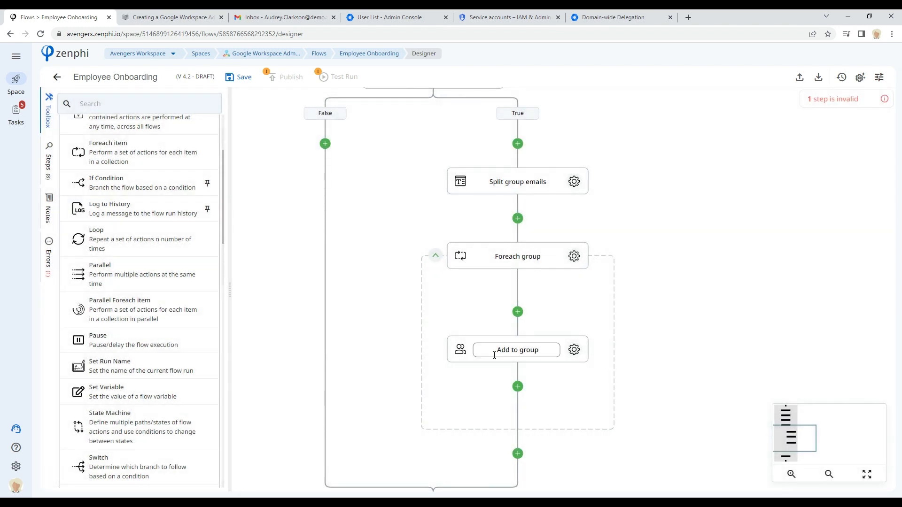
Step: Review the Add to group step's settings and close its panel
{"action": "left_click_drag", "start_coordinate": [677, 363], "coordinate": [671, 278]}
{"action": "left_click", "coordinate": [563, 267]}
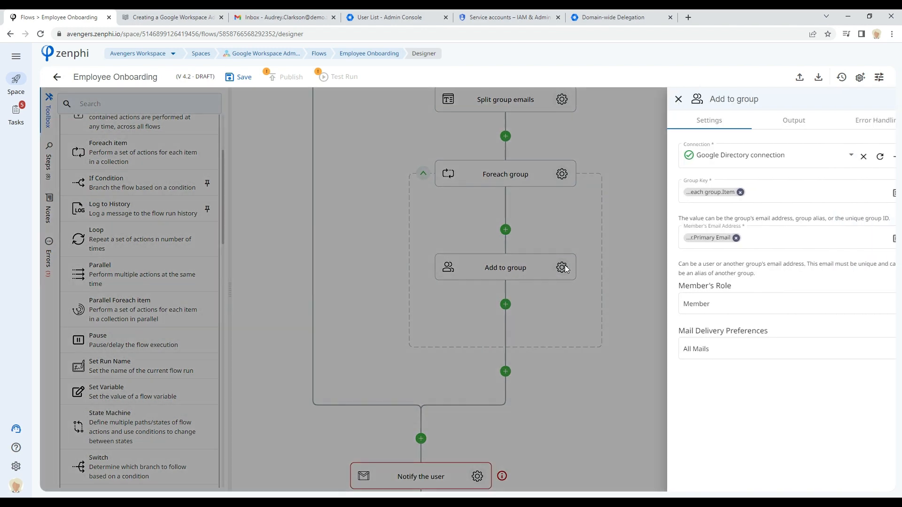
{"action": "mouse_move", "coordinate": [687, 192]}
{"action": "left_click", "coordinate": [610, 384]}
Step: Insert the Generate Password step's Password token after "Password:" in the Notify the user email body, then close the panel
{"action": "left_click_drag", "start_coordinate": [568, 421], "coordinate": [615, 281]}
{"action": "left_click", "coordinate": [525, 336]}
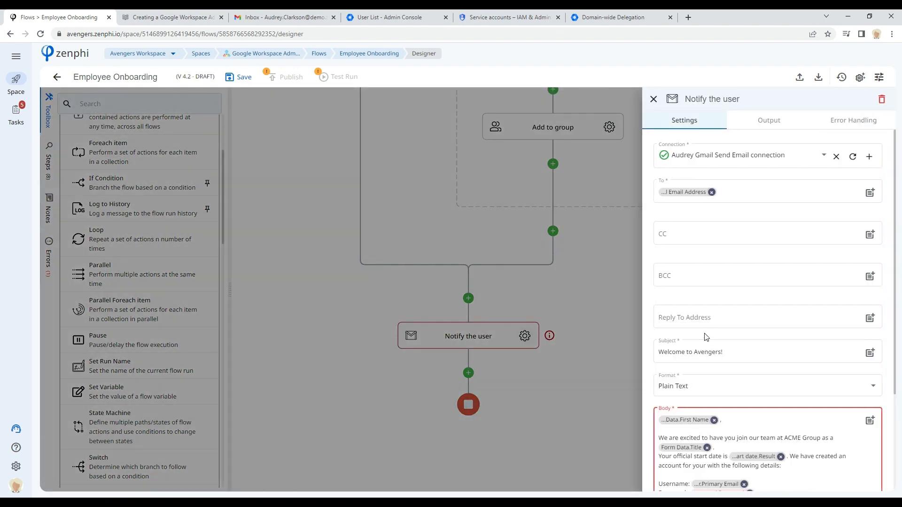
{"action": "scroll", "coordinate": [704, 335], "scroll_direction": "down", "scroll_amount": 2}
{"action": "left_click", "coordinate": [750, 400]}
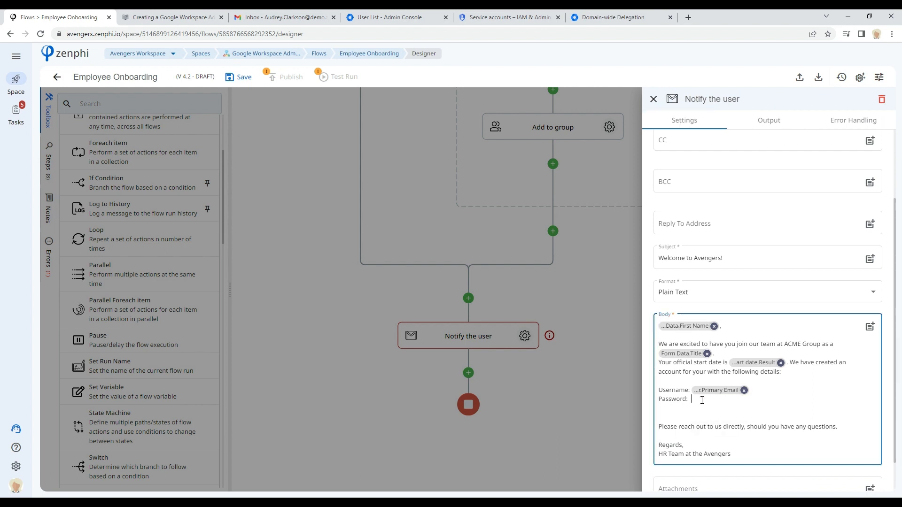
{"action": "left_click", "coordinate": [870, 327]}
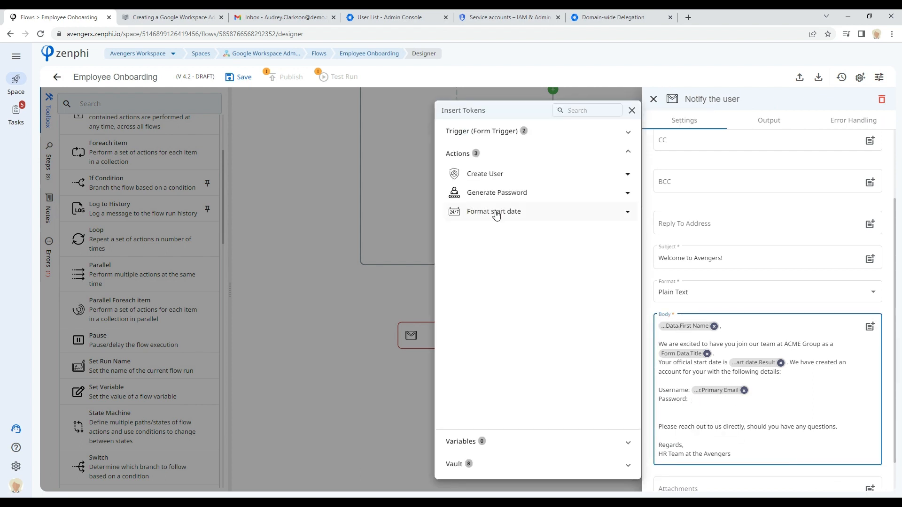
{"action": "left_click", "coordinate": [515, 192]}
{"action": "left_click", "coordinate": [628, 216]}
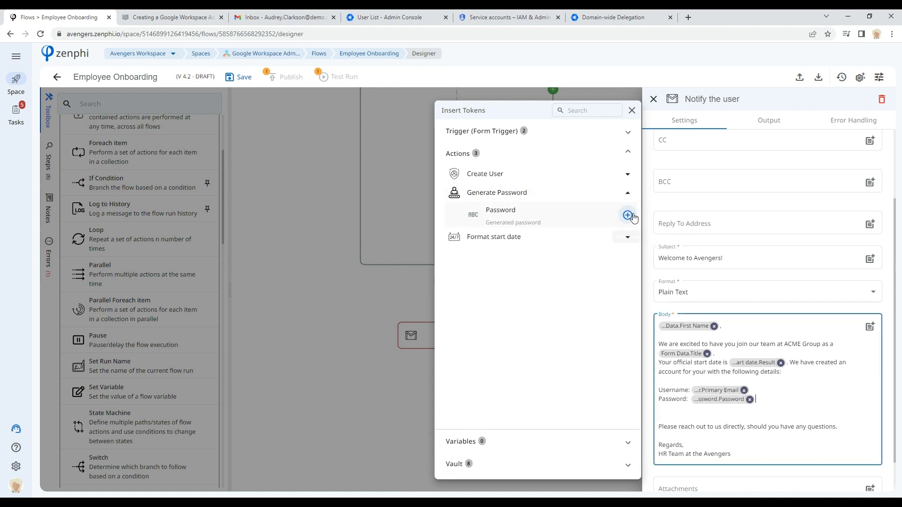
{"action": "left_click", "coordinate": [759, 438]}
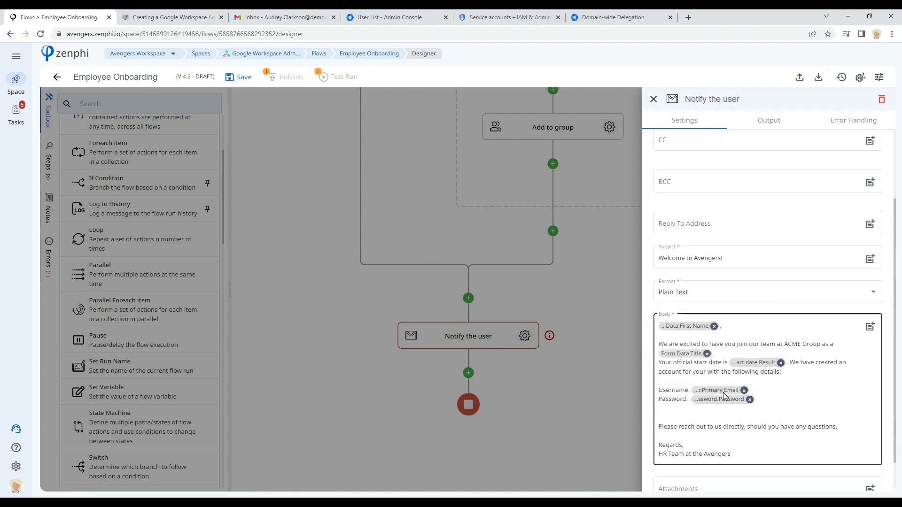
{"action": "scroll", "coordinate": [757, 429], "scroll_direction": "down", "scroll_amount": 1}
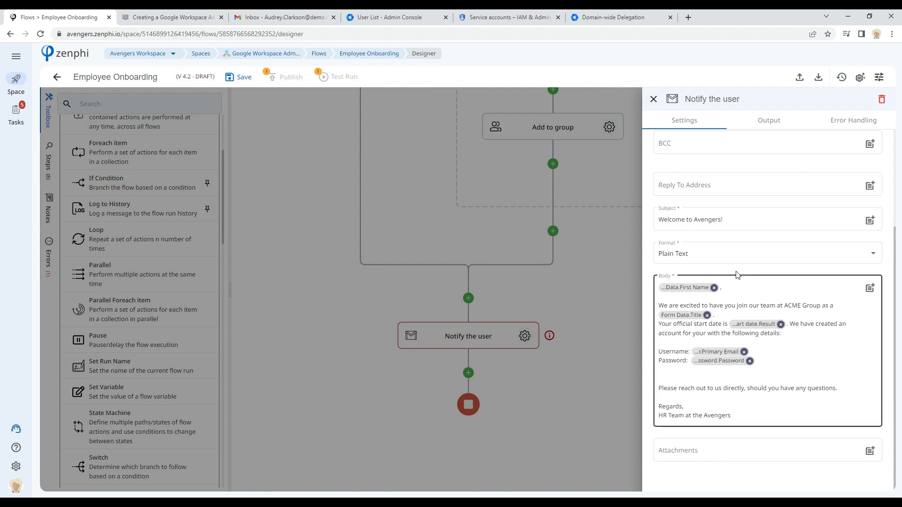
{"action": "scroll", "coordinate": [789, 354], "scroll_direction": "up", "scroll_amount": 3}
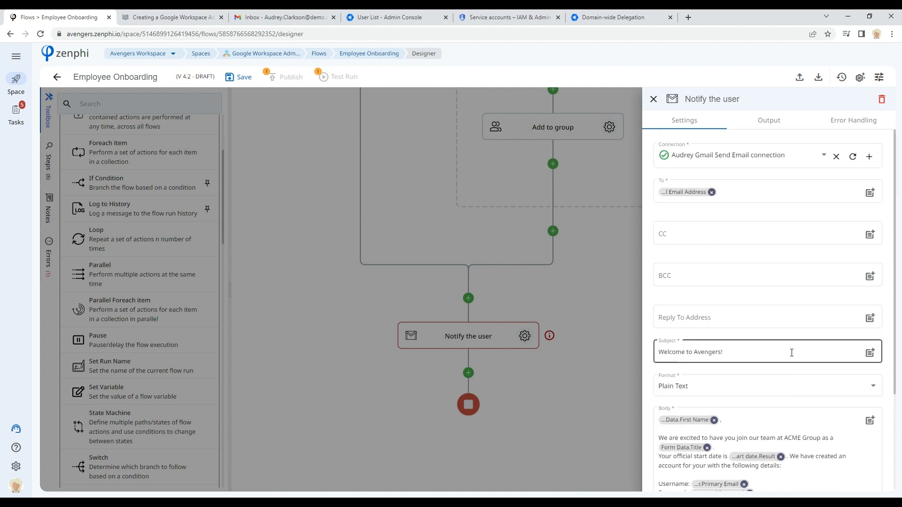
{"action": "mouse_move", "coordinate": [697, 155]}
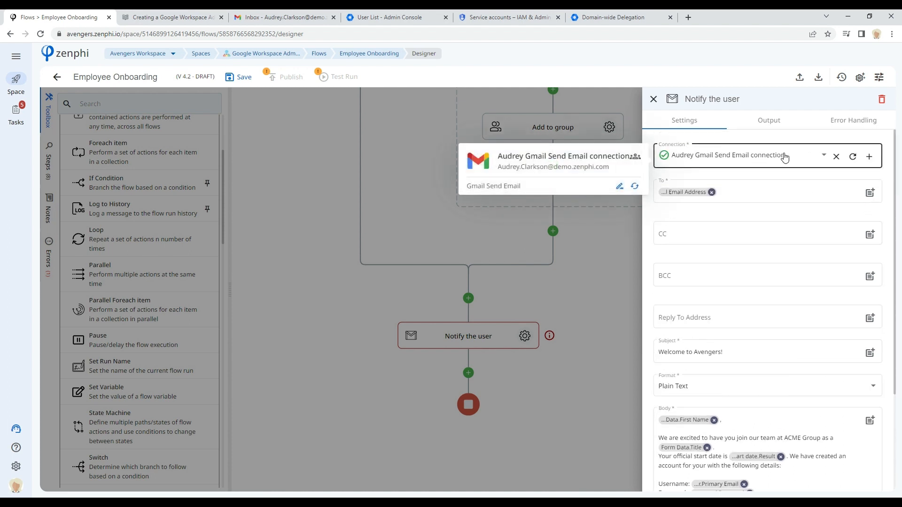
{"action": "left_click", "coordinate": [623, 294]}
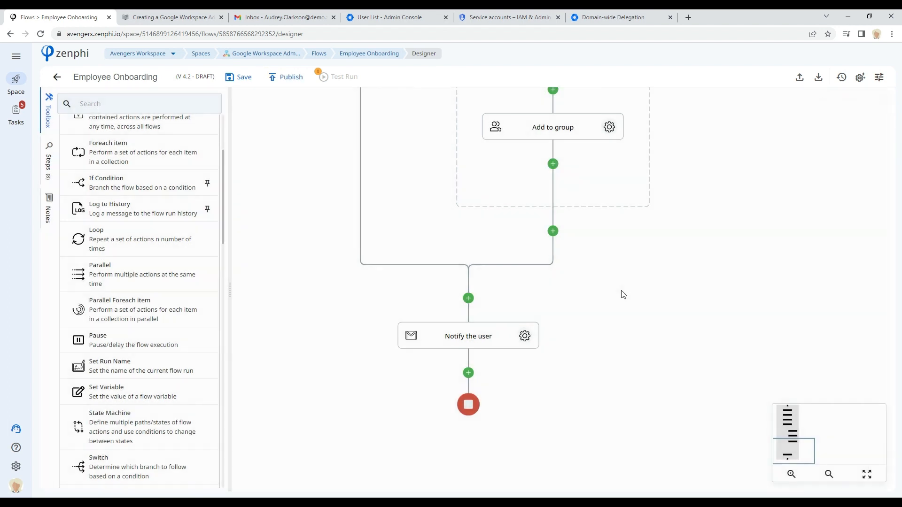
Step: Open a new Google Directory connection dialog from the Create User step's settings and cancel it
{"action": "left_click_drag", "start_coordinate": [798, 461], "coordinate": [793, 424]}
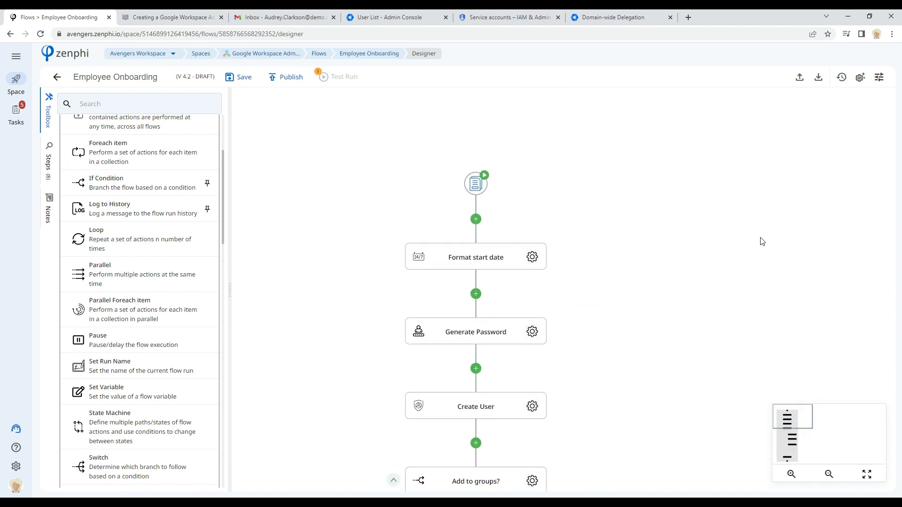
{"action": "left_click_drag", "start_coordinate": [633, 408], "coordinate": [597, 273]}
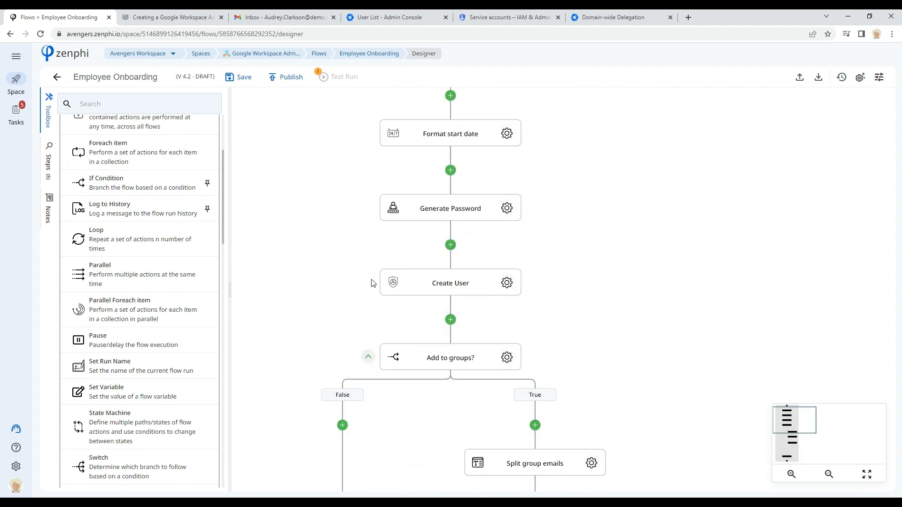
{"action": "left_click", "coordinate": [506, 284]}
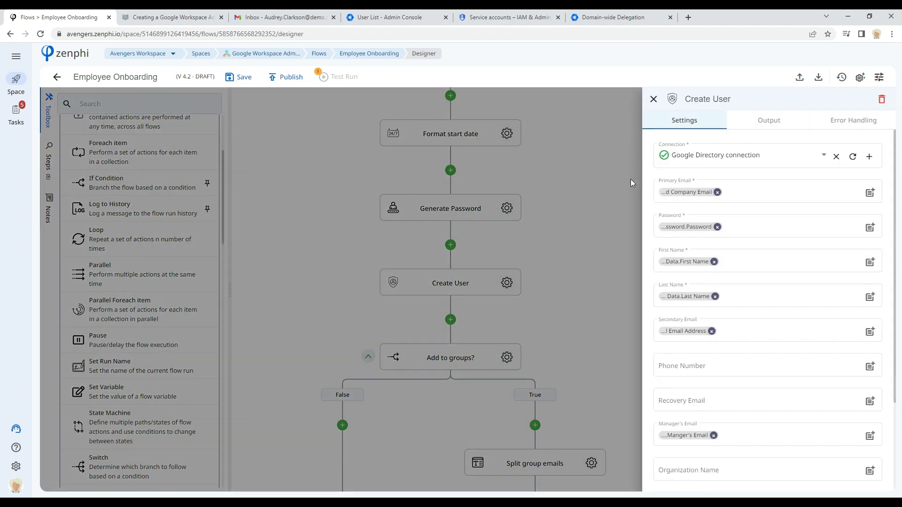
{"action": "mouse_move", "coordinate": [717, 160]}
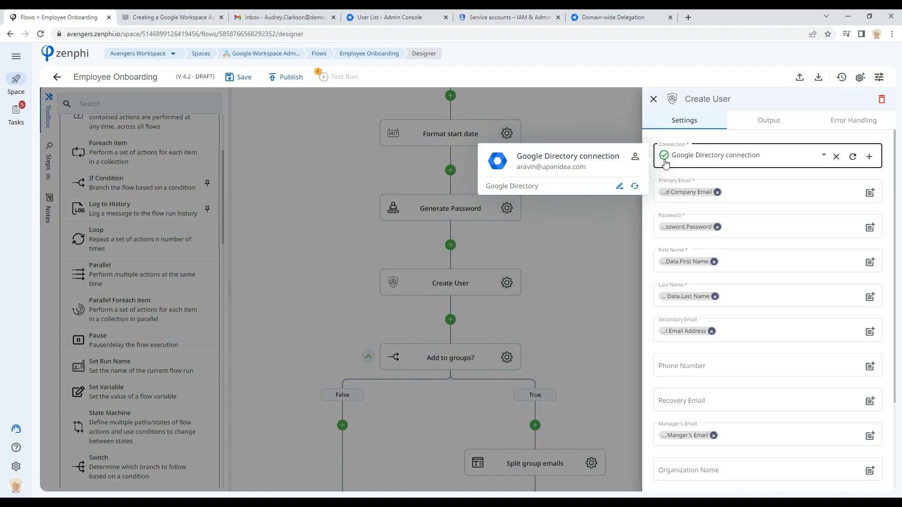
{"action": "left_click", "coordinate": [869, 157]}
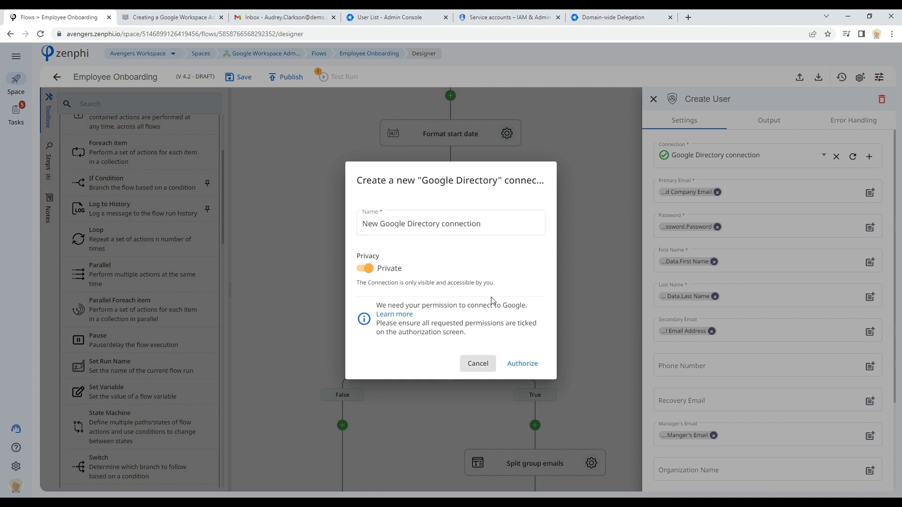
{"action": "left_click", "coordinate": [478, 366]}
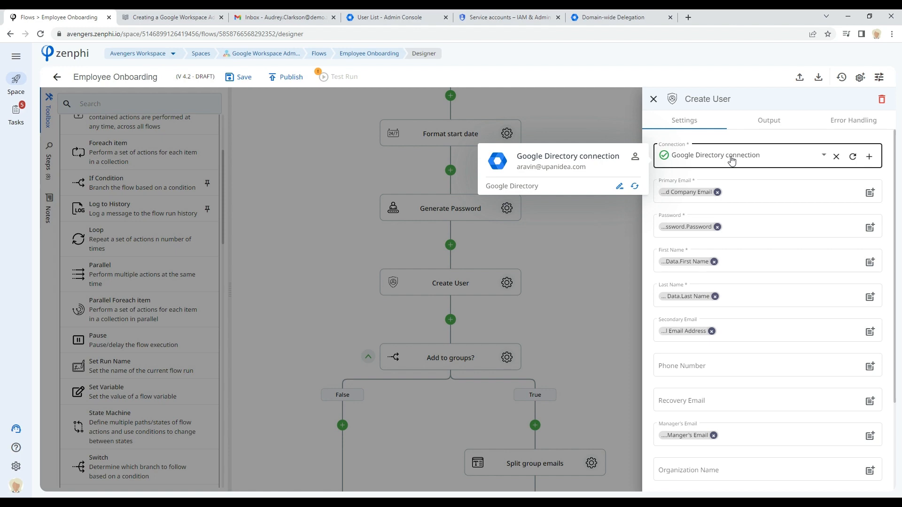
Step: Add a Google Workspace Create Gmail Delegate action between Generate Password and Create User, and open its new-connection dialog
{"action": "left_click", "coordinate": [294, 281]}
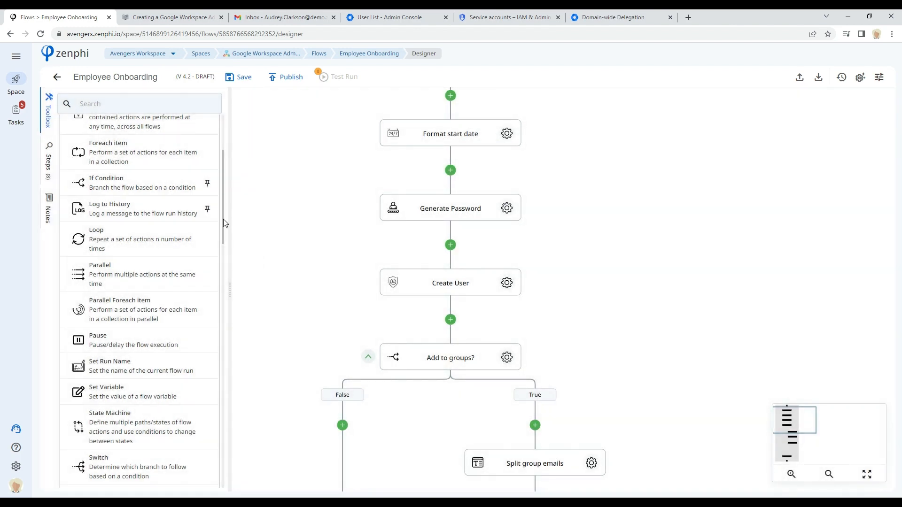
{"action": "left_click_drag", "start_coordinate": [224, 226], "coordinate": [224, 337]}
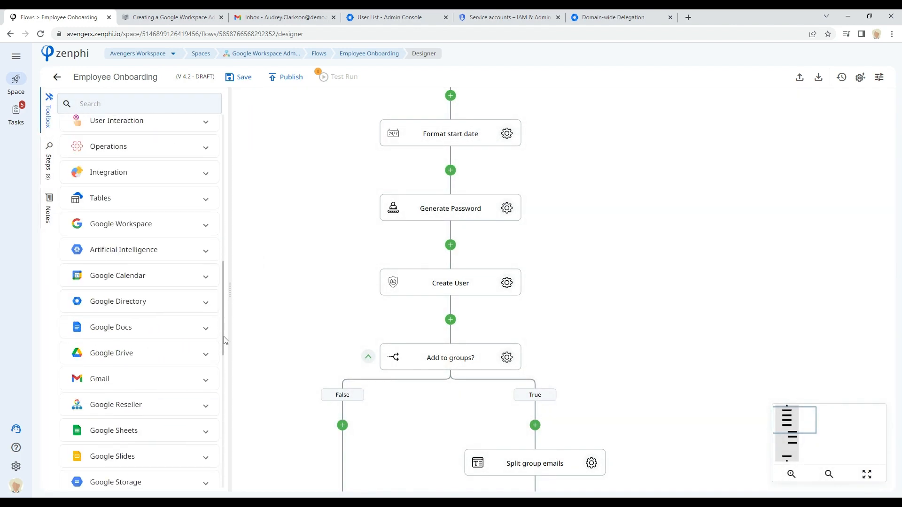
{"action": "left_click", "coordinate": [162, 230]}
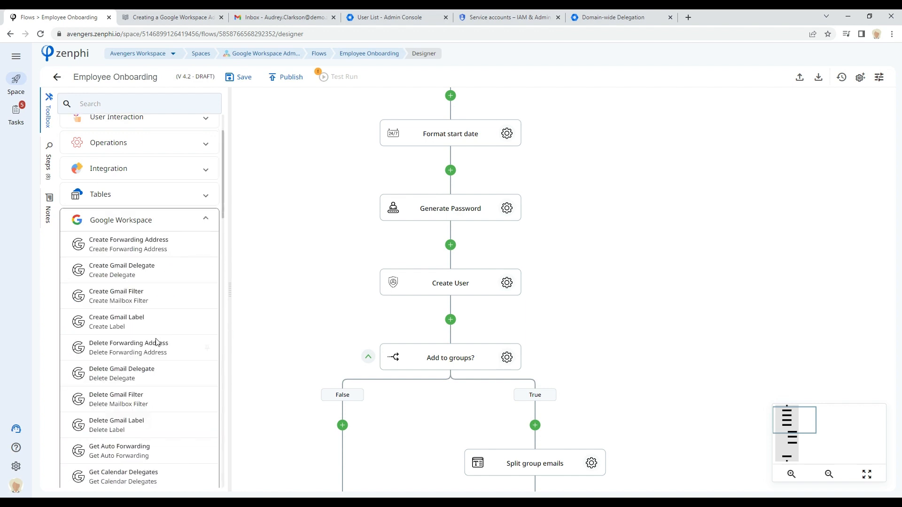
{"action": "scroll", "coordinate": [160, 333], "scroll_direction": "down", "scroll_amount": 1}
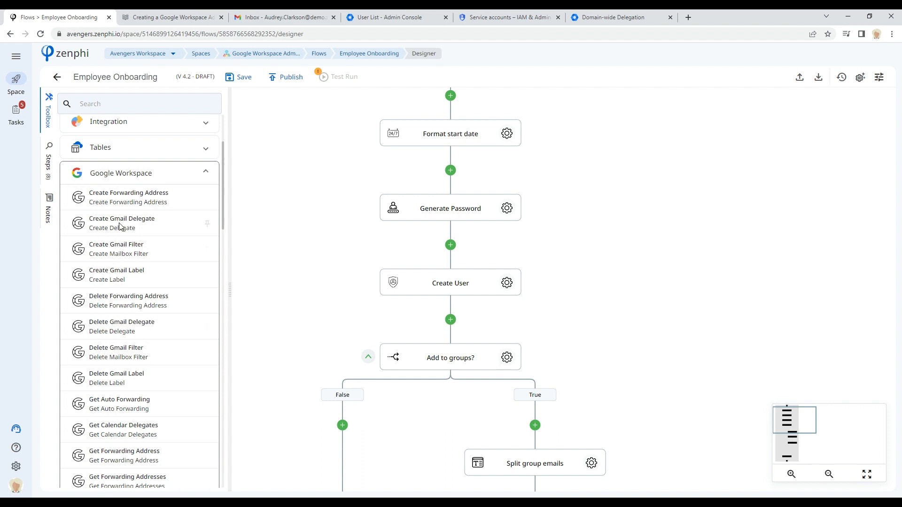
{"action": "left_click_drag", "start_coordinate": [116, 231], "coordinate": [461, 246]}
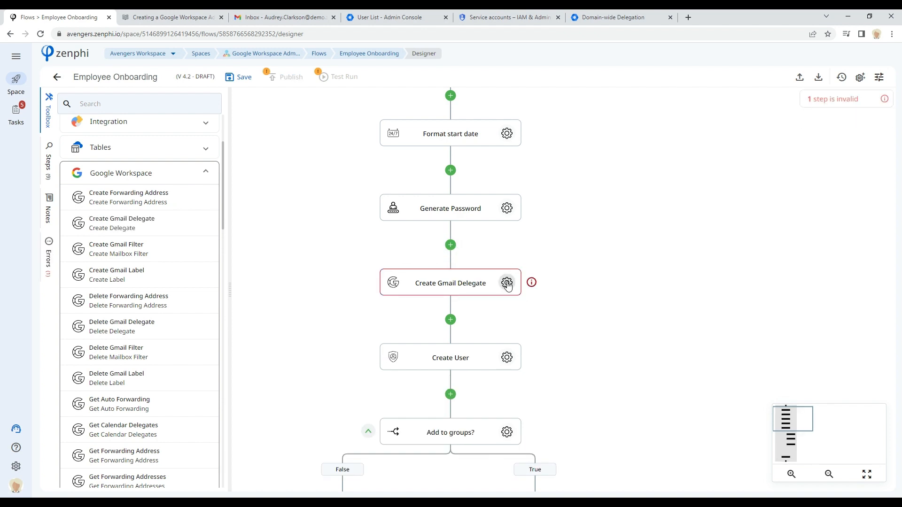
{"action": "left_click", "coordinate": [506, 283]}
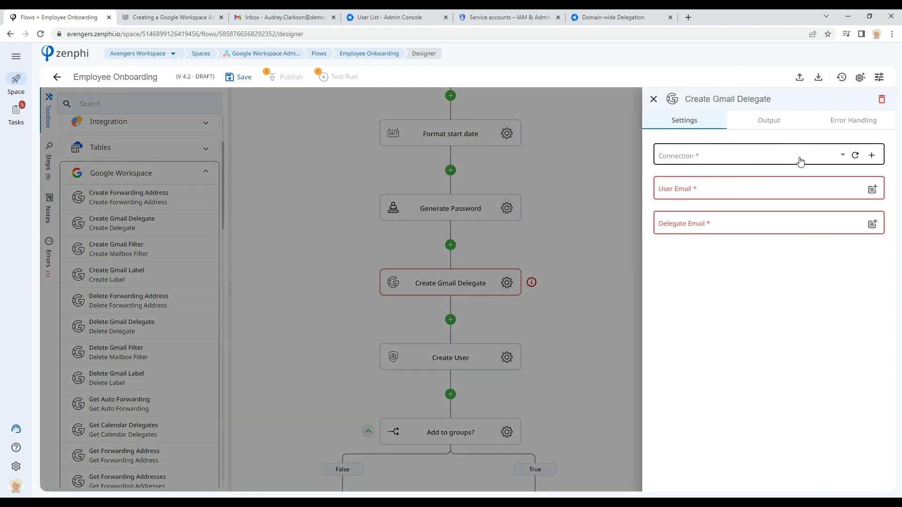
{"action": "left_click", "coordinate": [870, 158]}
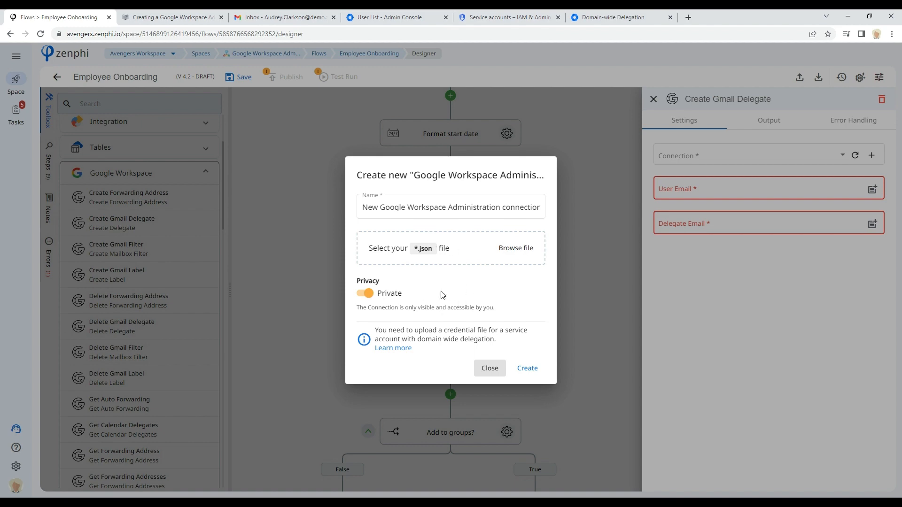
Step: Review the zenphi guide for Google Workspace Administration connections, then the service accounts and Domain-wide Delegation pages
{"action": "left_click", "coordinate": [168, 23]}
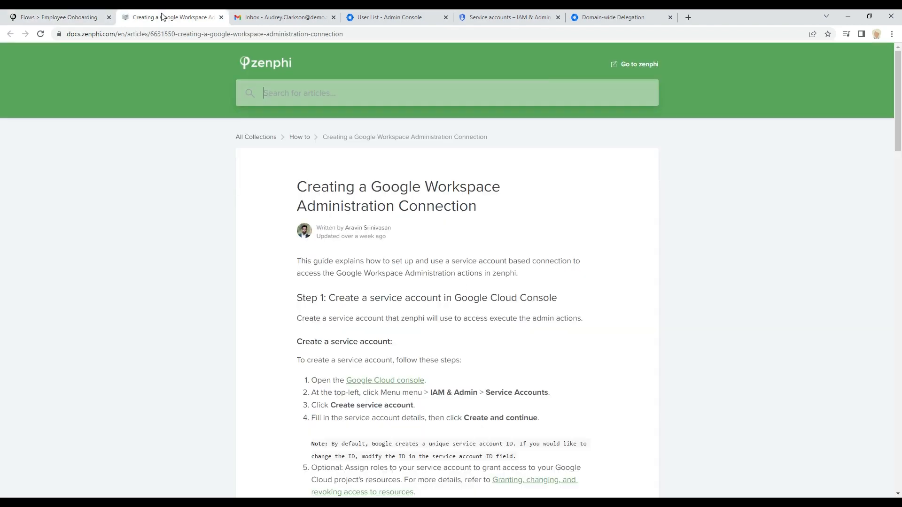
{"action": "scroll", "coordinate": [454, 289], "scroll_direction": "down", "scroll_amount": 7}
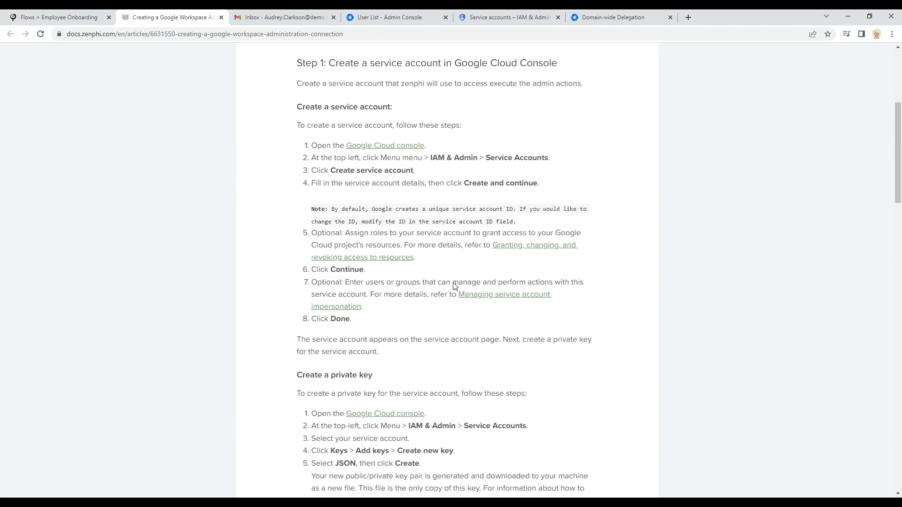
{"action": "scroll", "coordinate": [454, 286], "scroll_direction": "down", "scroll_amount": 12}
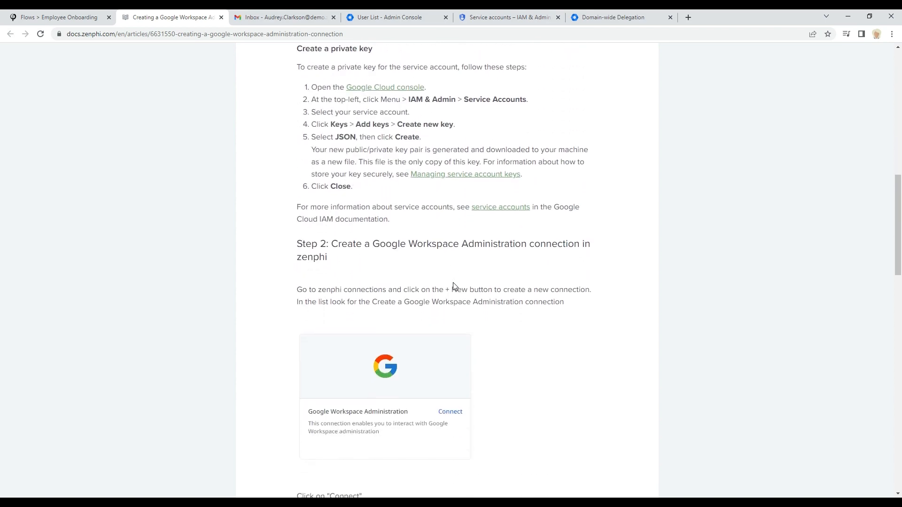
{"action": "scroll", "coordinate": [454, 287], "scroll_direction": "down", "scroll_amount": 10}
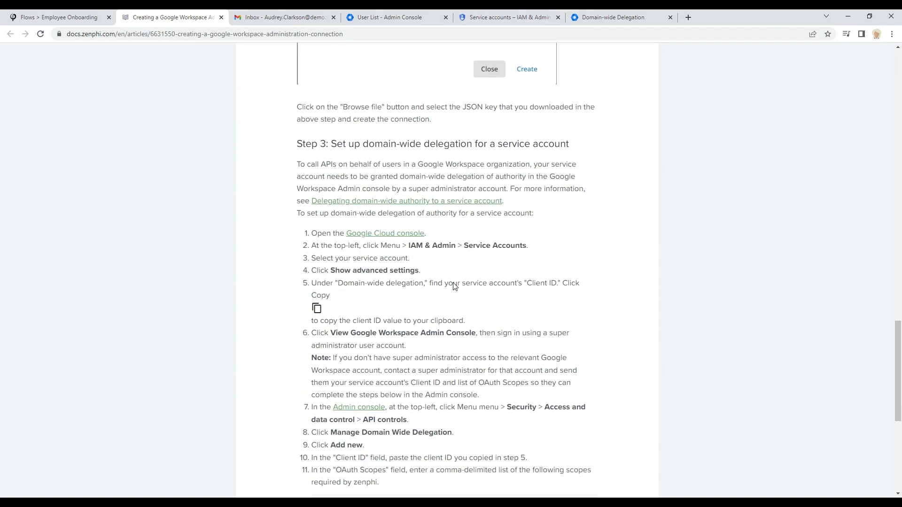
{"action": "scroll", "coordinate": [454, 288], "scroll_direction": "down", "scroll_amount": 1}
{"action": "scroll", "coordinate": [455, 287], "scroll_direction": "up", "scroll_amount": 3}
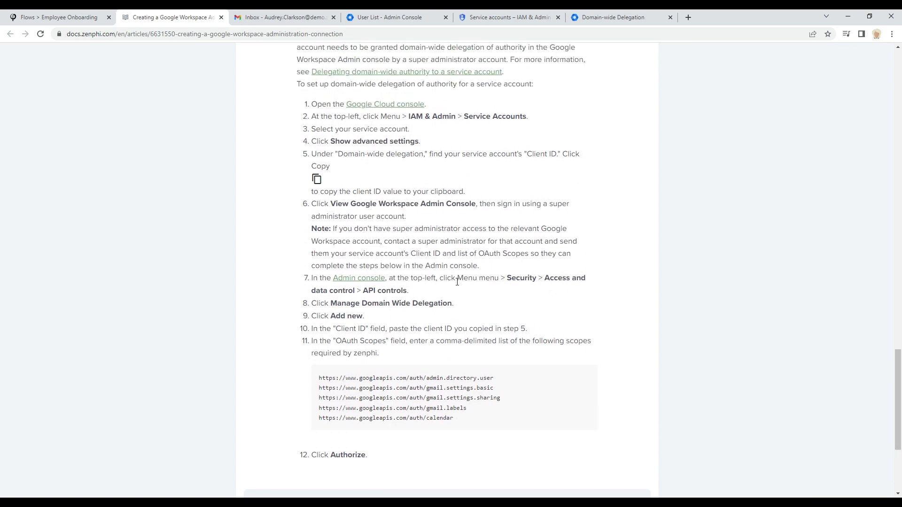
{"action": "scroll", "coordinate": [454, 287], "scroll_direction": "down", "scroll_amount": 2}
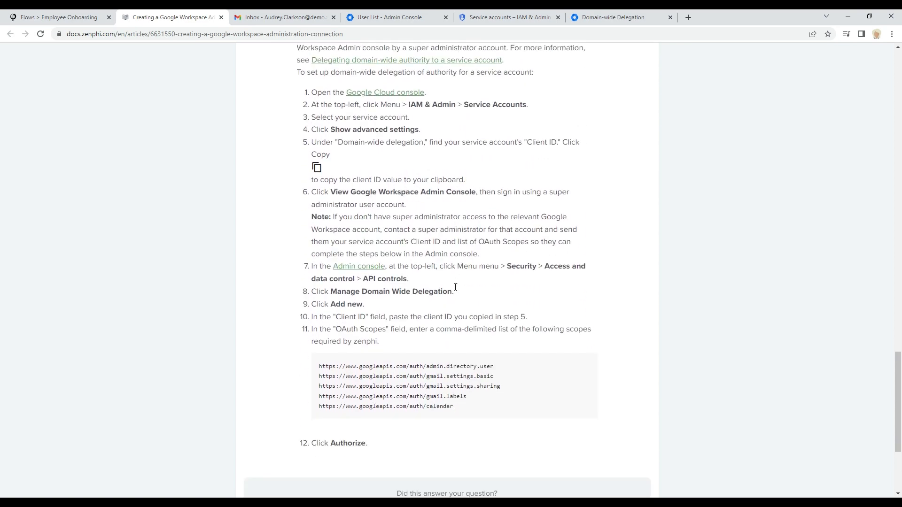
{"action": "scroll", "coordinate": [454, 289], "scroll_direction": "up", "scroll_amount": 13}
{"action": "scroll", "coordinate": [449, 290], "scroll_direction": "up", "scroll_amount": 15}
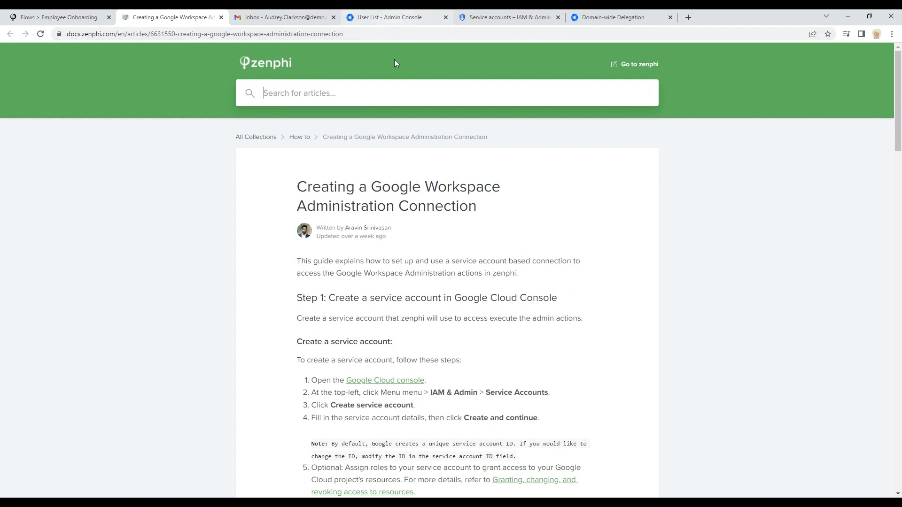
{"action": "left_click", "coordinate": [495, 17]}
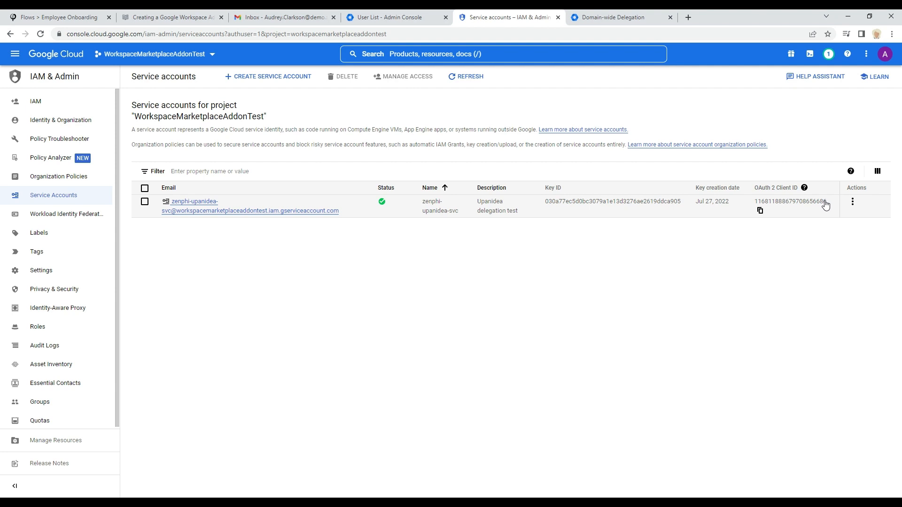
{"action": "left_click", "coordinate": [613, 19]}
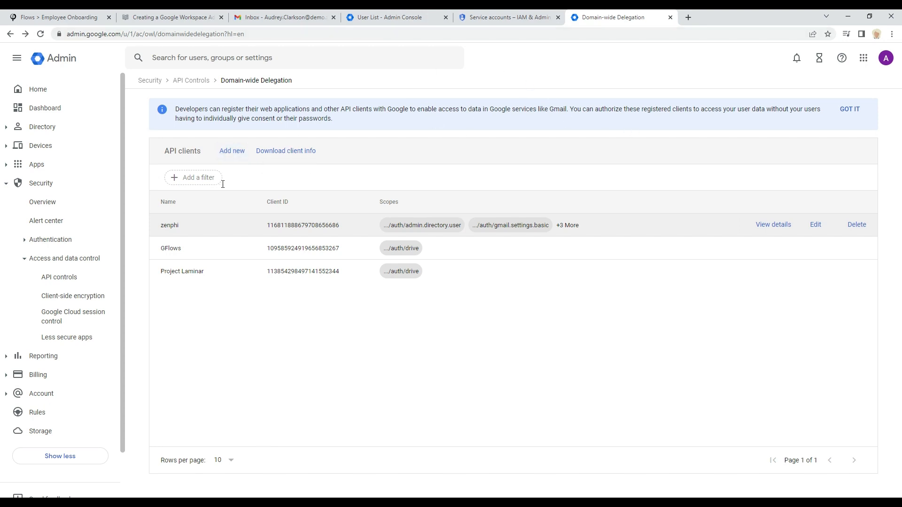
{"action": "left_click", "coordinate": [238, 153]}
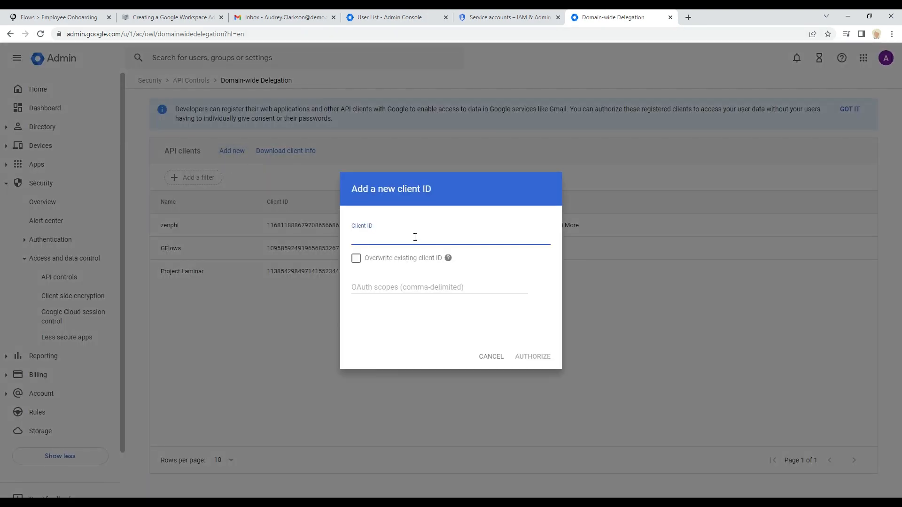
{"action": "left_click", "coordinate": [375, 288]}
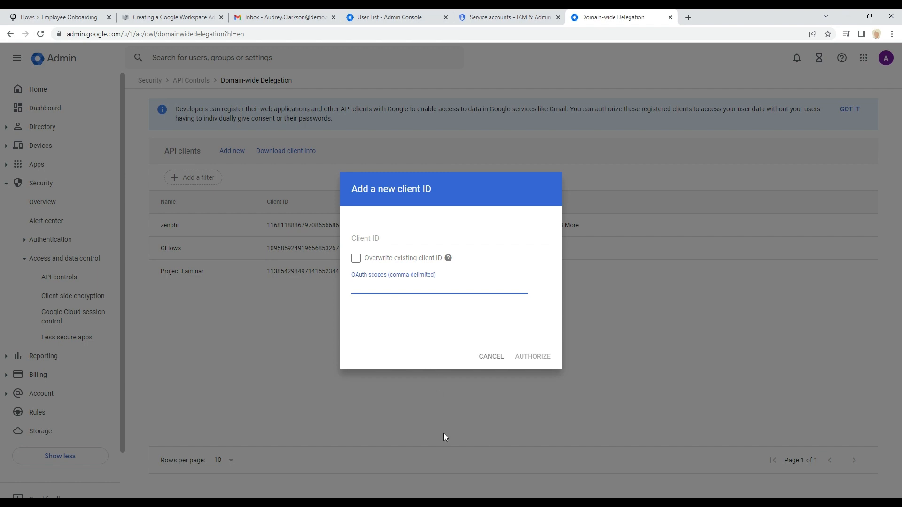
{"action": "left_click", "coordinate": [493, 360]}
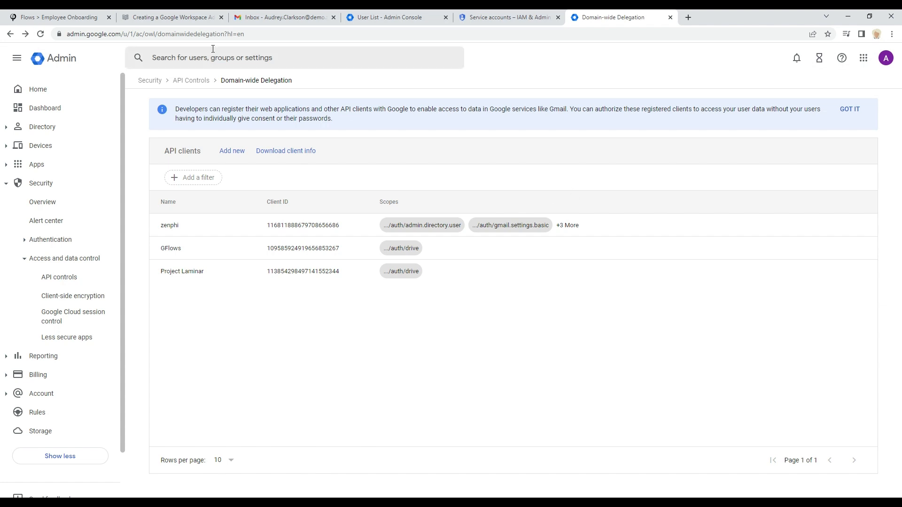
Step: Close the new-connection dialog and select the existing Google Workspace Administration connection for the Create Gmail Delegate step
{"action": "left_click", "coordinate": [502, 19]}
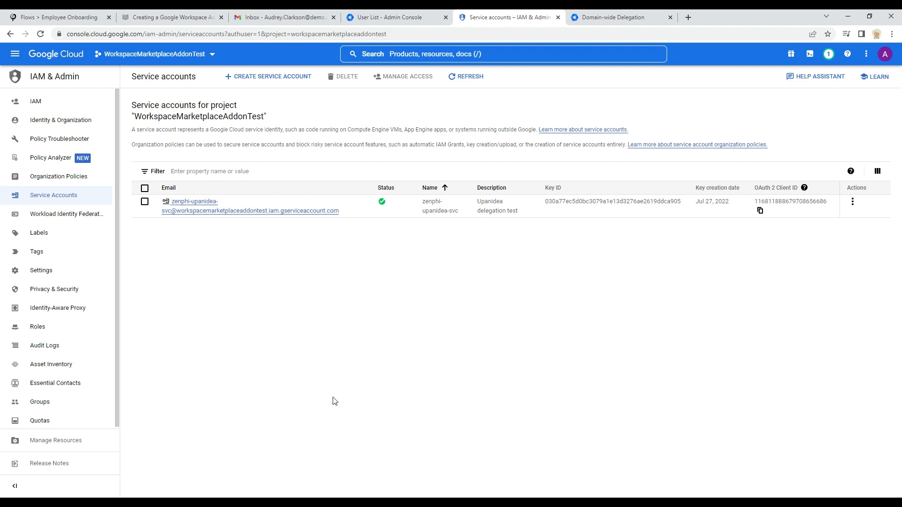
{"action": "left_click", "coordinate": [32, 22]}
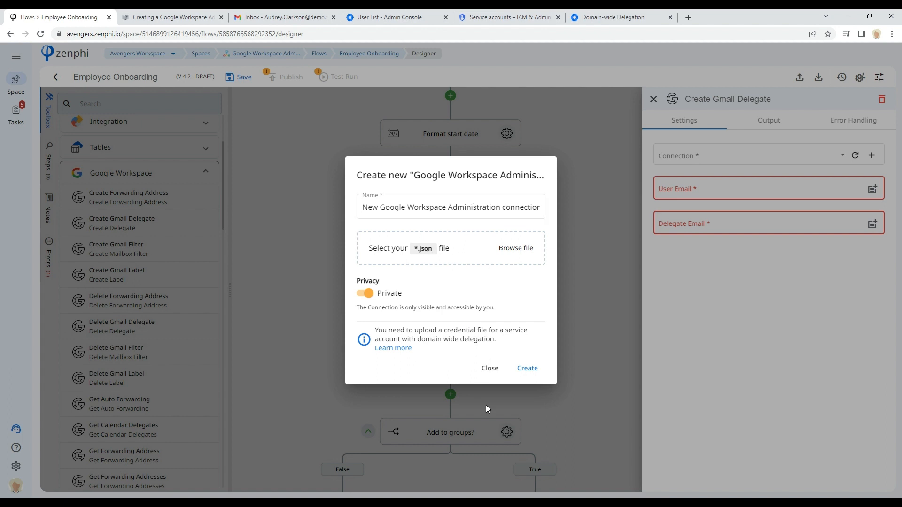
{"action": "left_click", "coordinate": [490, 370]}
{"action": "left_click", "coordinate": [749, 157]}
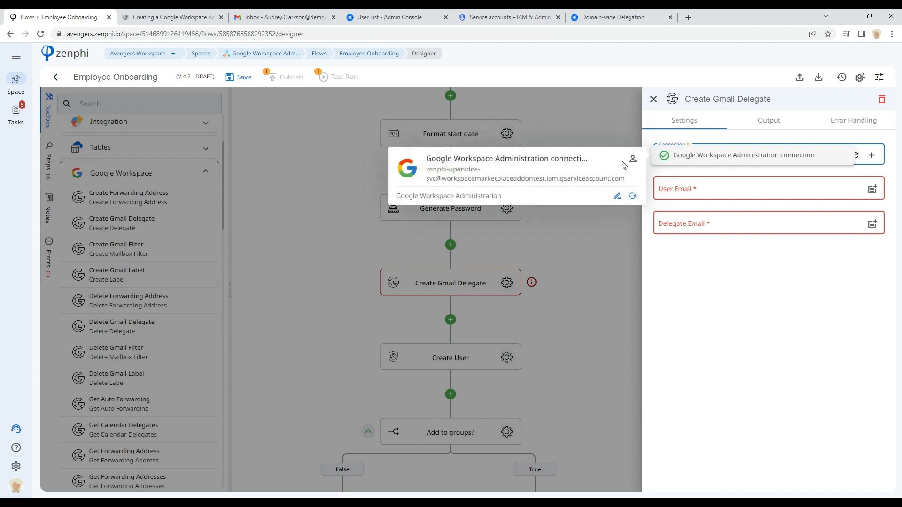
{"action": "left_click", "coordinate": [685, 155]}
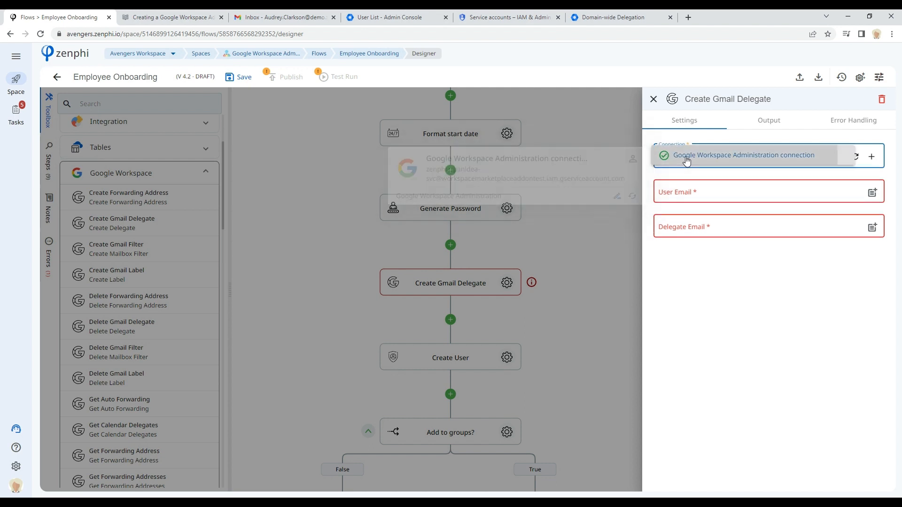
{"action": "left_click", "coordinate": [683, 195]}
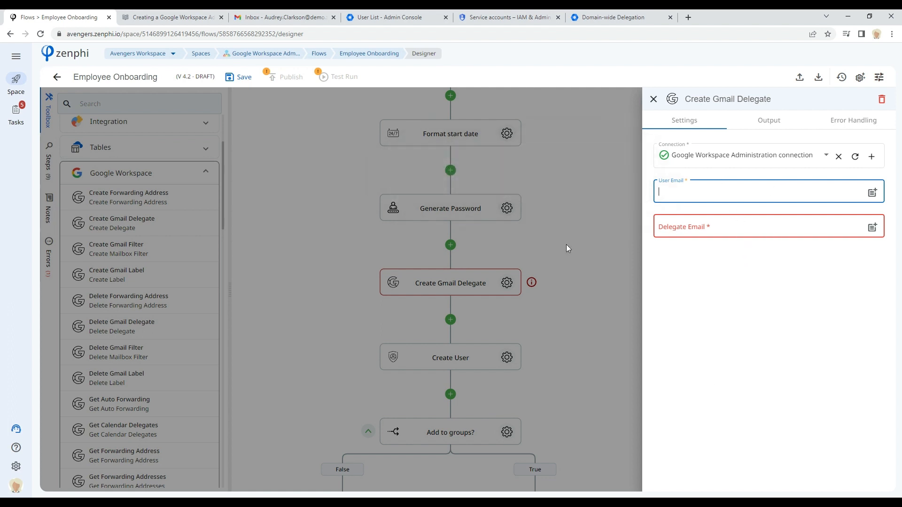
{"action": "left_click", "coordinate": [570, 291]}
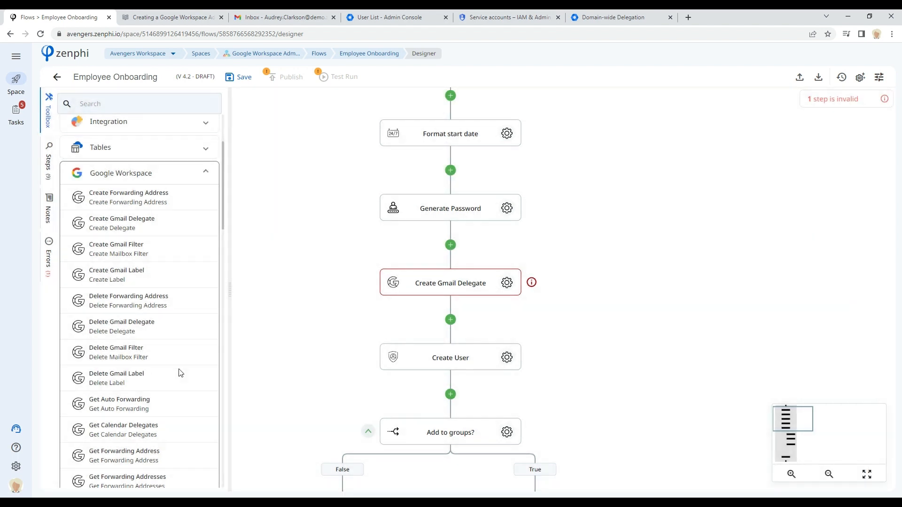
Step: Browse the Google Workspace and Google Directory actions in the toolbox
{"action": "scroll", "coordinate": [125, 335], "scroll_direction": "down", "scroll_amount": 3}
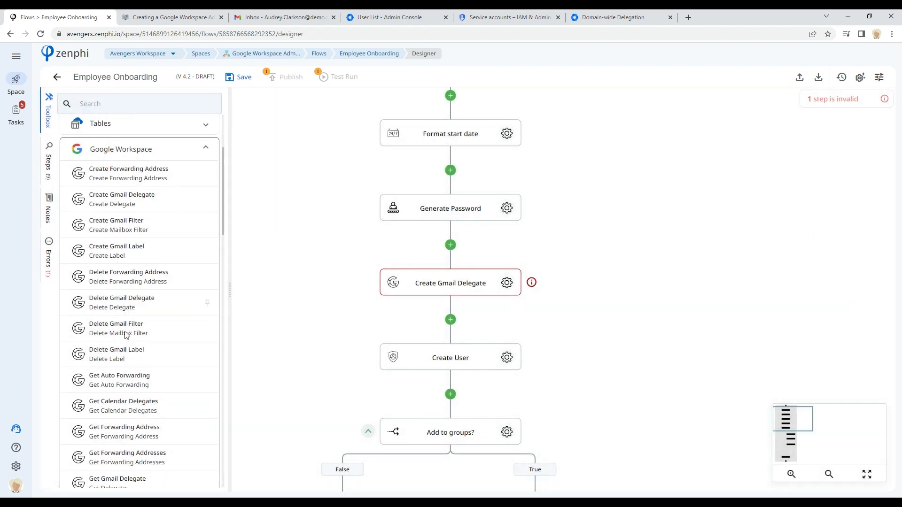
{"action": "scroll", "coordinate": [125, 338], "scroll_direction": "down", "scroll_amount": 3}
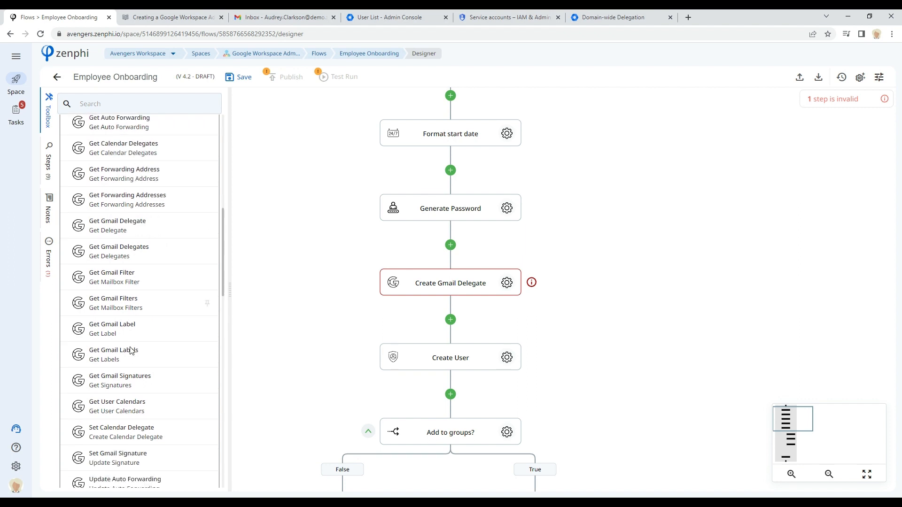
{"action": "scroll", "coordinate": [130, 352], "scroll_direction": "down", "scroll_amount": 2}
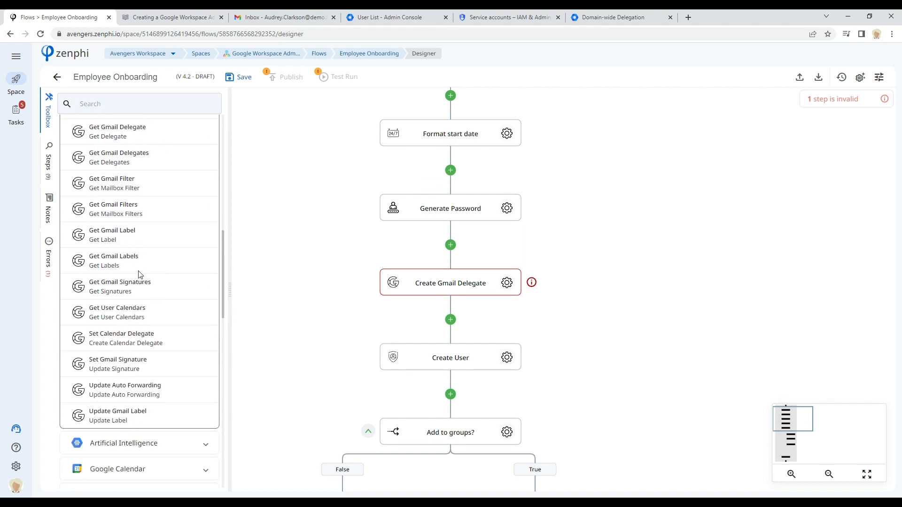
{"action": "scroll", "coordinate": [134, 259], "scroll_direction": "down", "scroll_amount": 1}
{"action": "scroll", "coordinate": [127, 263], "scroll_direction": "up", "scroll_amount": 4}
{"action": "scroll", "coordinate": [118, 266], "scroll_direction": "down", "scroll_amount": 6}
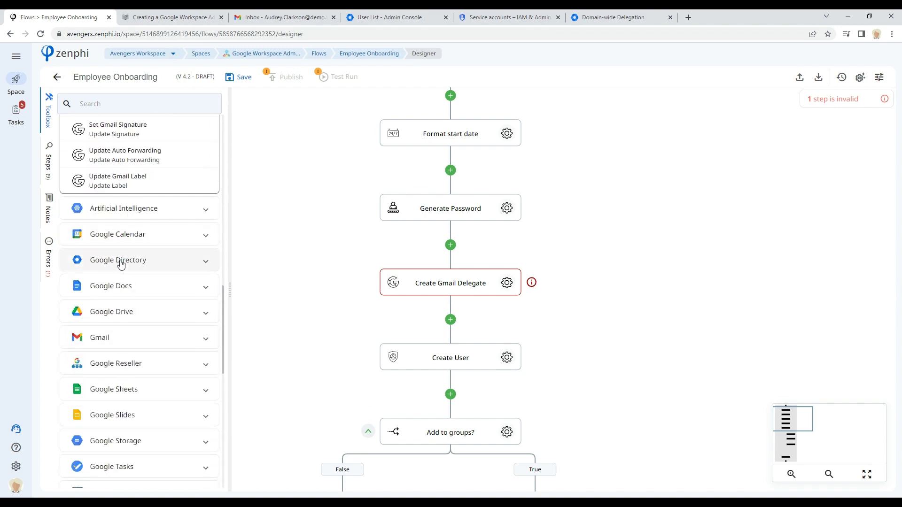
{"action": "left_click", "coordinate": [121, 261]}
{"action": "scroll", "coordinate": [141, 278], "scroll_direction": "up", "scroll_amount": 5}
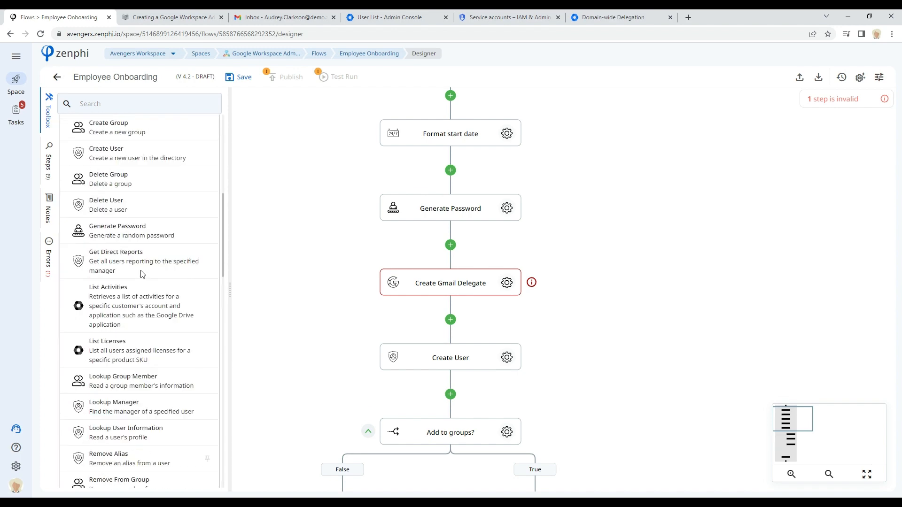
{"action": "scroll", "coordinate": [142, 274], "scroll_direction": "up", "scroll_amount": 3}
{"action": "scroll", "coordinate": [143, 281], "scroll_direction": "down", "scroll_amount": 3}
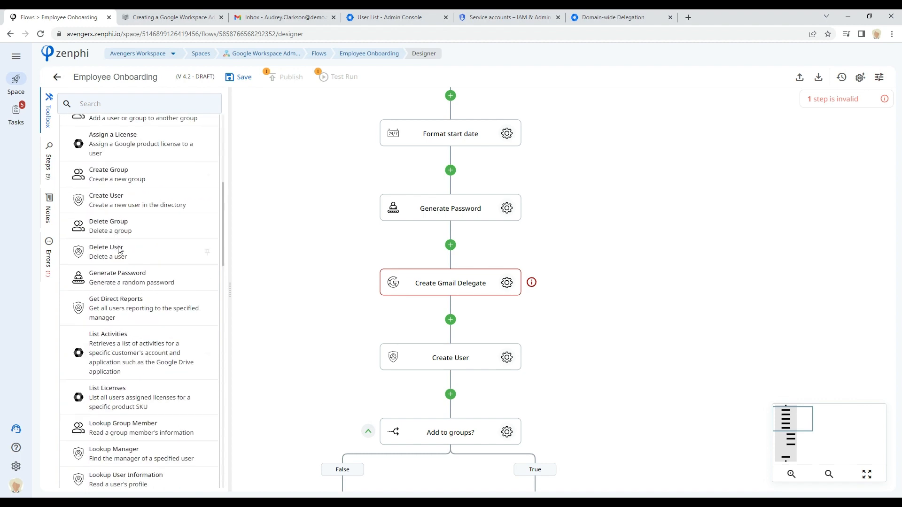
{"action": "scroll", "coordinate": [140, 398], "scroll_direction": "down", "scroll_amount": 4}
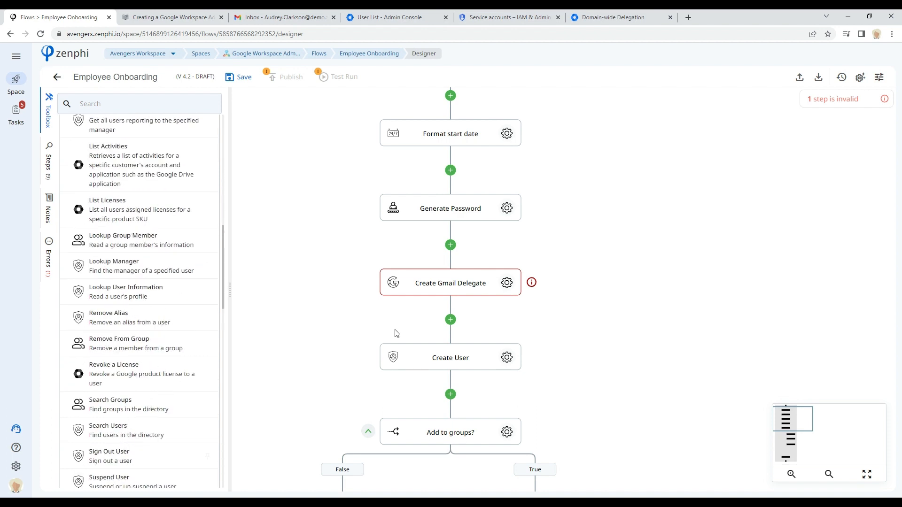
Step: Delete the Create Gmail Delegate step from the flow
{"action": "right_click", "coordinate": [390, 288]}
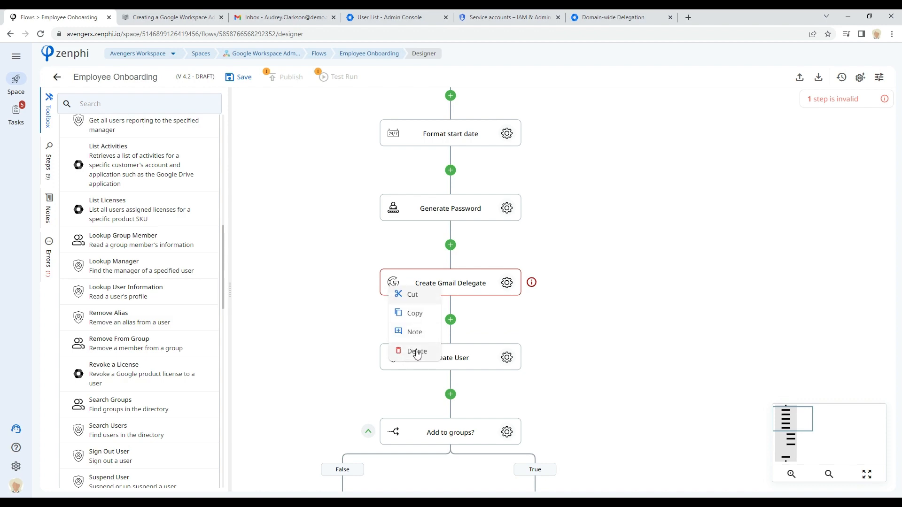
{"action": "left_click", "coordinate": [417, 352]}
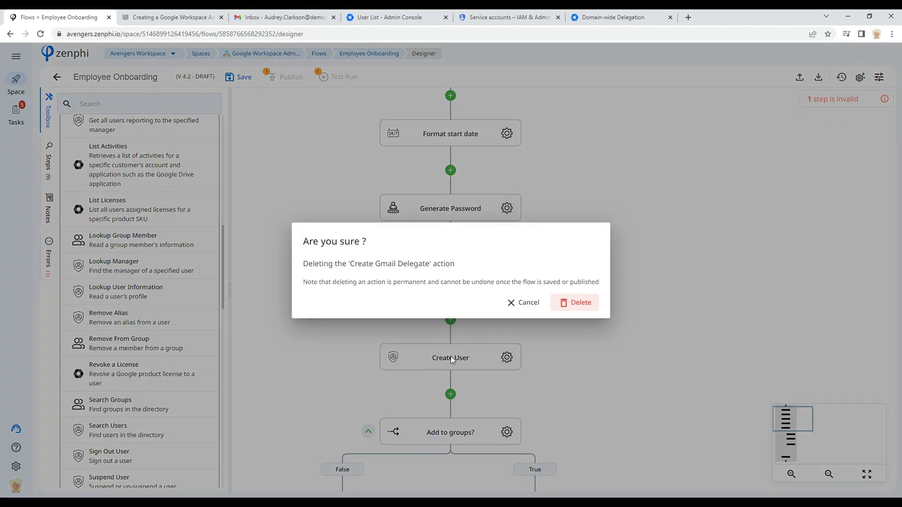
{"action": "left_click", "coordinate": [583, 303]}
Step: Open the Form Trigger's invocation URL in a new tab and sign in with the demo admin account
{"action": "mouse_move", "coordinate": [793, 439]}
{"action": "left_mouse_down"}
{"action": "mouse_move", "coordinate": [794, 473]}
{"action": "mouse_move", "coordinate": [793, 440]}
{"action": "left_mouse_up"}
{"action": "scroll", "coordinate": [580, 222], "scroll_direction": "up", "scroll_amount": 3}
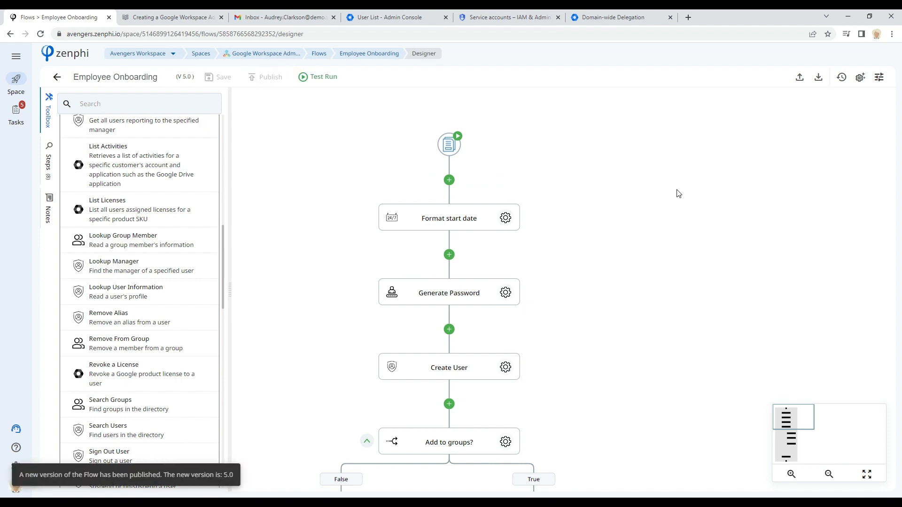
{"action": "left_click", "coordinate": [451, 146]}
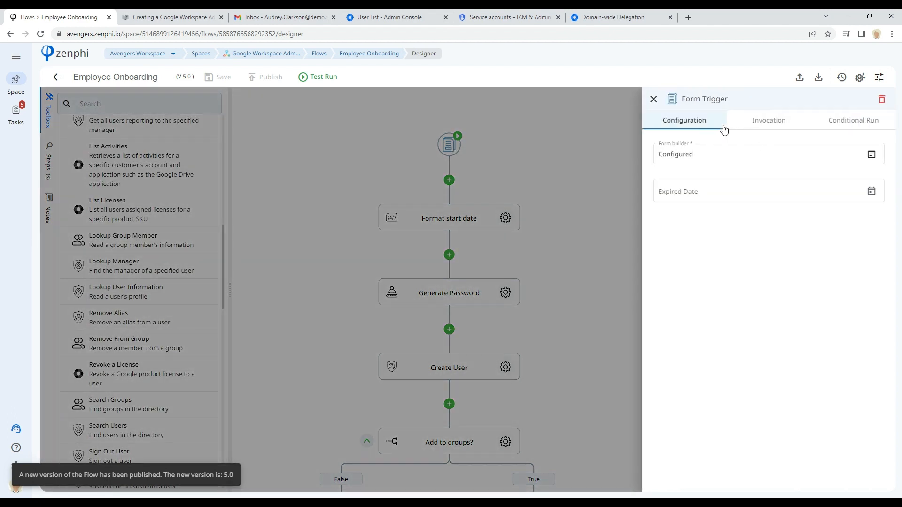
{"action": "left_click", "coordinate": [780, 125]}
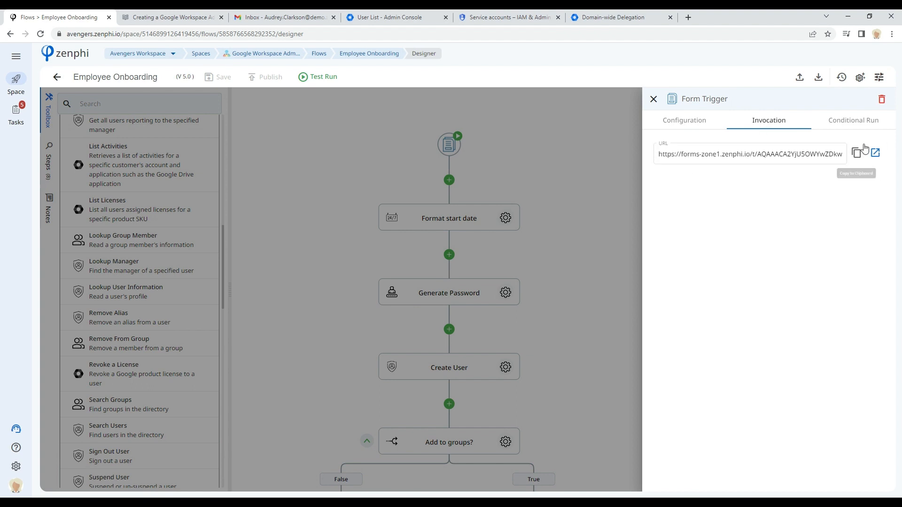
{"action": "left_click", "coordinate": [876, 154]}
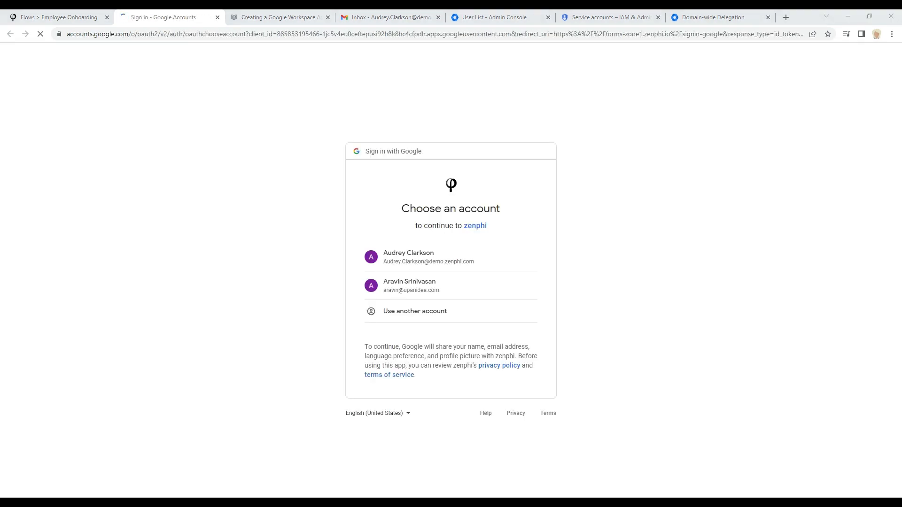
{"action": "left_click", "coordinate": [401, 257]}
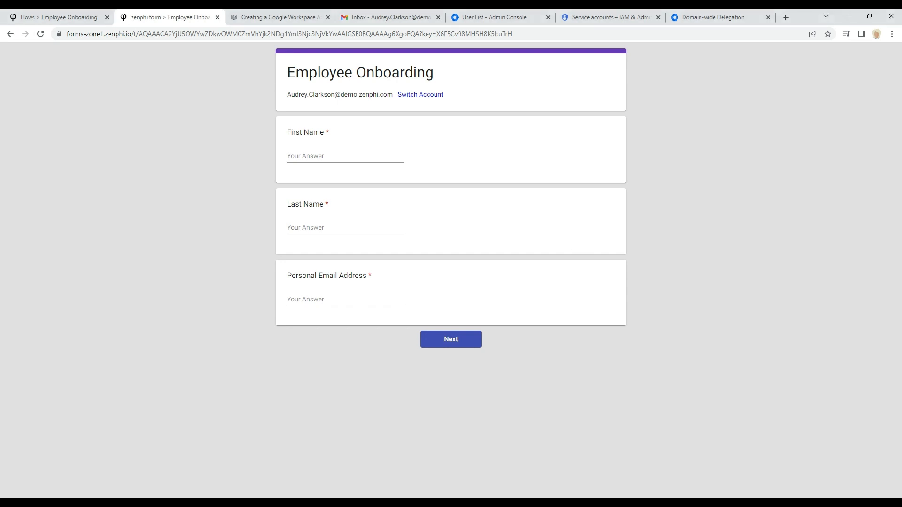
Step: Fill in the employee's first name, last name and personal email address on the form, then continue to the next page
{"action": "left_click", "coordinate": [317, 154]}
{"action": "type", "text": "Jo"}
{"action": "left_click", "coordinate": [362, 226]}
{"action": "type", "text": "D"}
{"action": "left_click", "coordinate": [332, 302]}
{"action": "key", "text": "ctrl+v"}
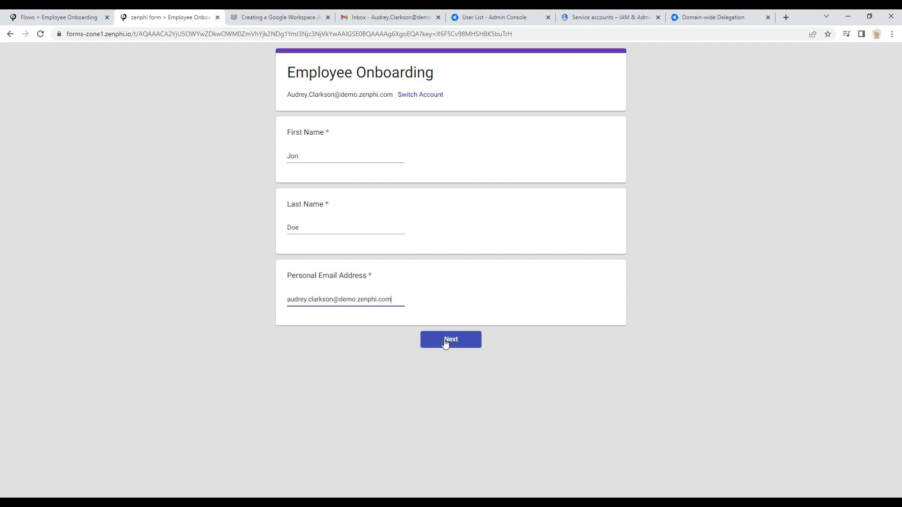
{"action": "left_click", "coordinate": [446, 343]}
Step: Enter the preferred company email, the title Devloper, and the manager's email on the Role Information page
{"action": "left_click", "coordinate": [327, 164]}
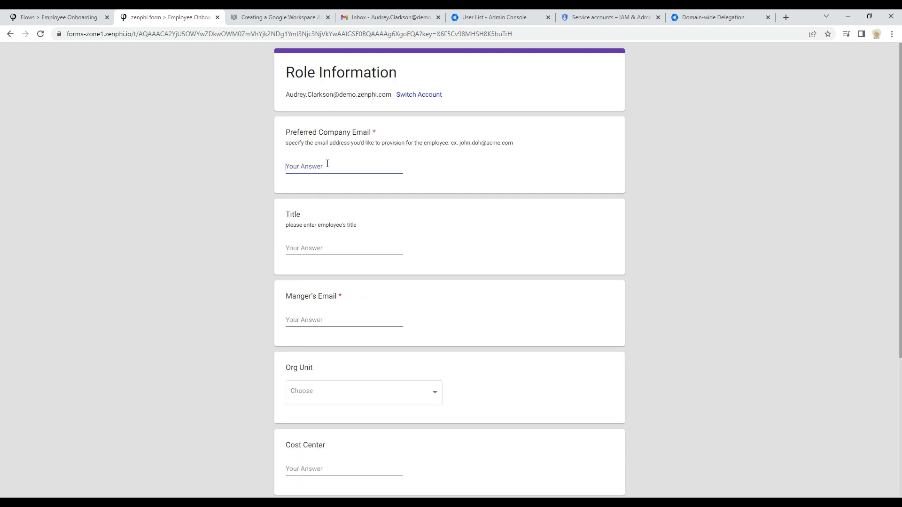
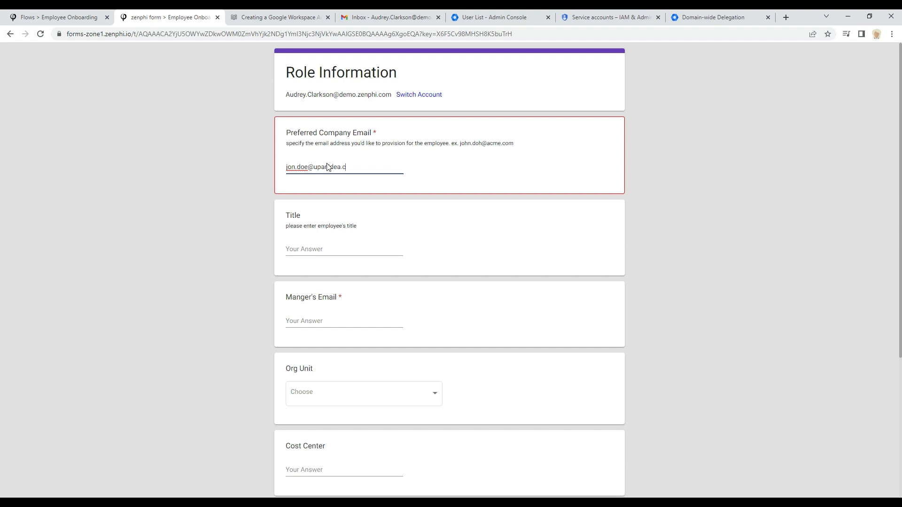
{"action": "left_click", "coordinate": [340, 251]}
{"action": "type", "text": "Dev"}
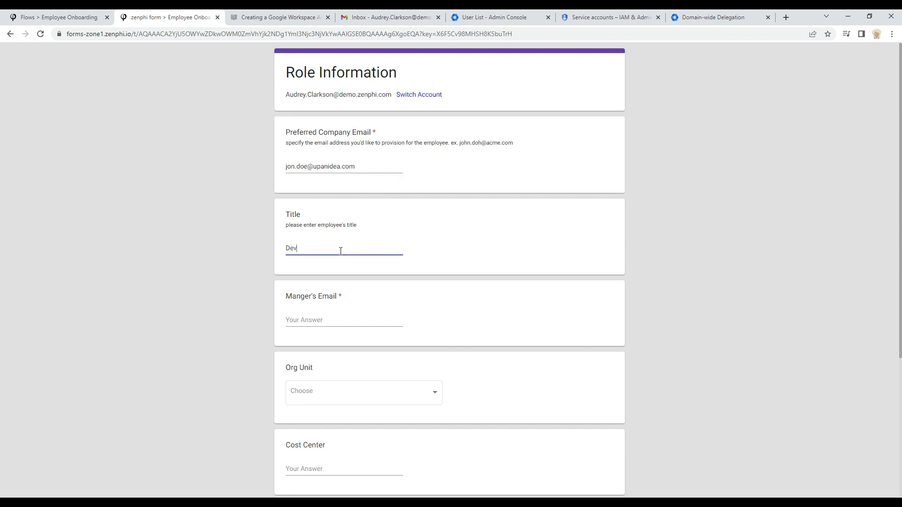
{"action": "left_click", "coordinate": [337, 319]}
{"action": "key", "text": "ctrl+v"}
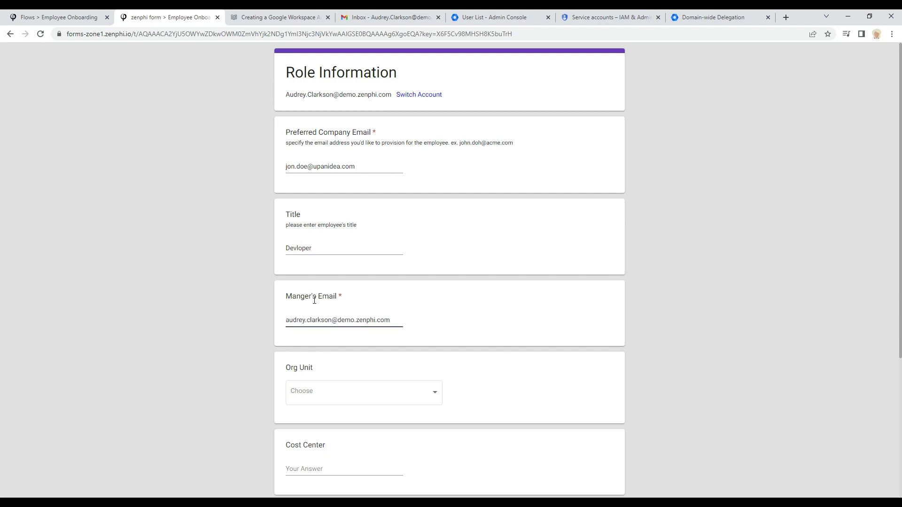
Step: Set the Org Unit to R&D and the Start Date to December 20, 2022 at 9:25 PM
{"action": "scroll", "coordinate": [350, 291], "scroll_direction": "down", "scroll_amount": 3}
{"action": "left_click", "coordinate": [347, 247]}
{"action": "left_click", "coordinate": [308, 296]}
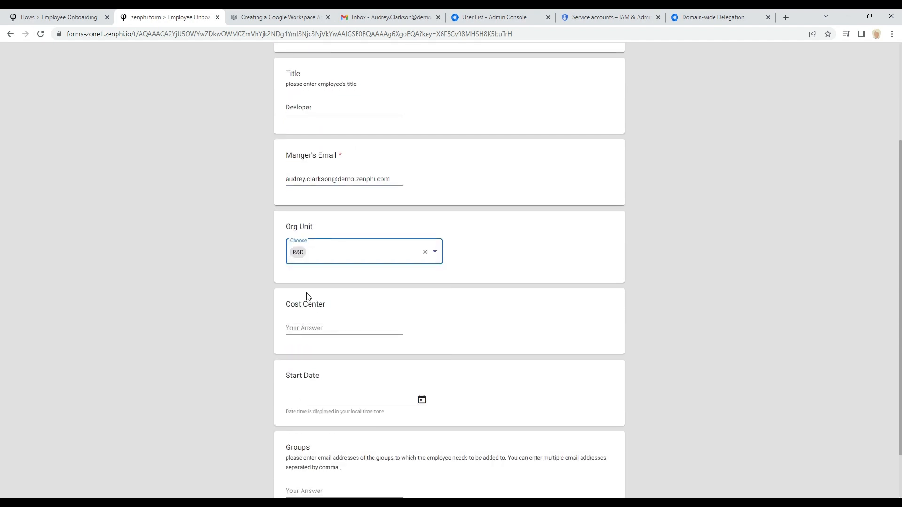
{"action": "scroll", "coordinate": [345, 329], "scroll_direction": "down", "scroll_amount": 2}
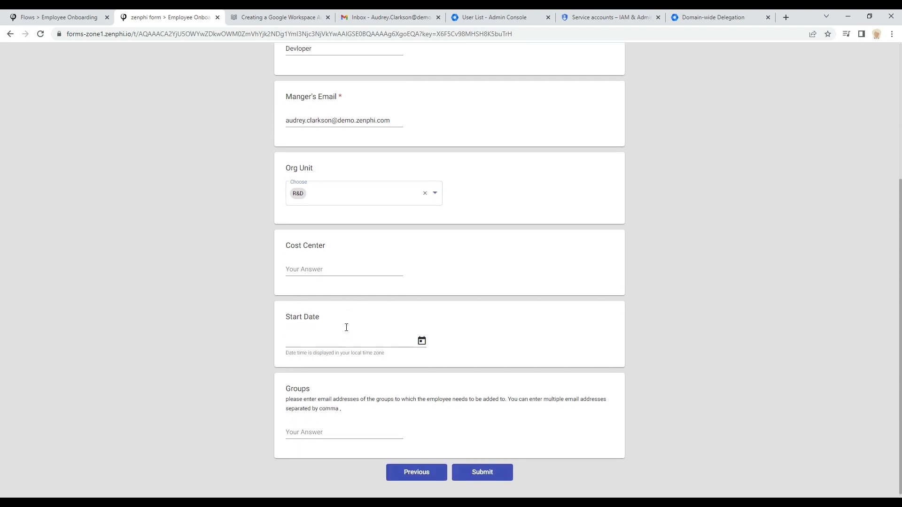
{"action": "left_click", "coordinate": [423, 340]}
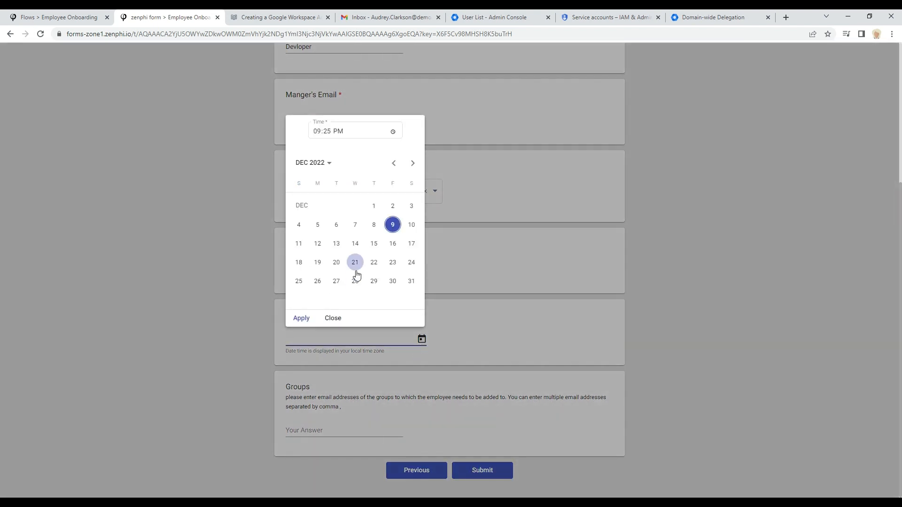
{"action": "left_click", "coordinate": [338, 264]}
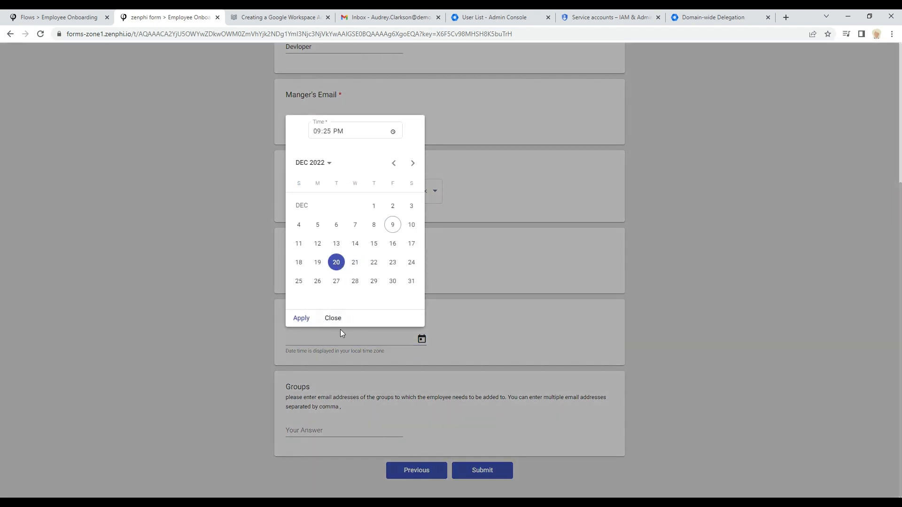
{"action": "left_click", "coordinate": [301, 321]}
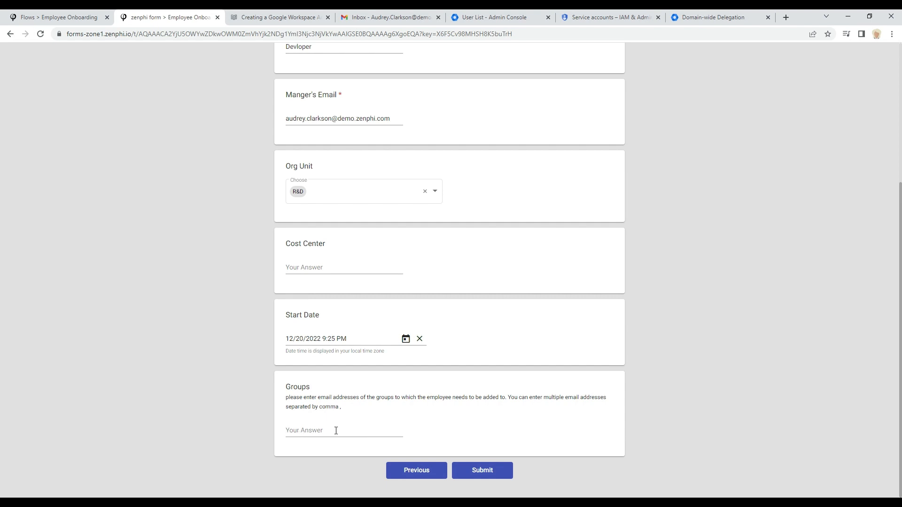
{"action": "scroll", "coordinate": [456, 413], "scroll_direction": "up", "scroll_amount": 4}
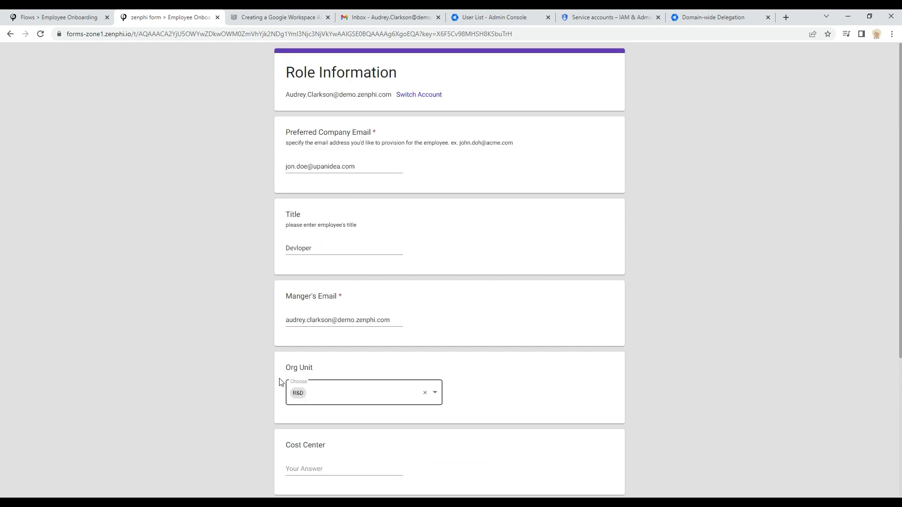
Step: Submit the completed Role Information page of the onboarding form
{"action": "scroll", "coordinate": [481, 354], "scroll_direction": "down", "scroll_amount": 5}
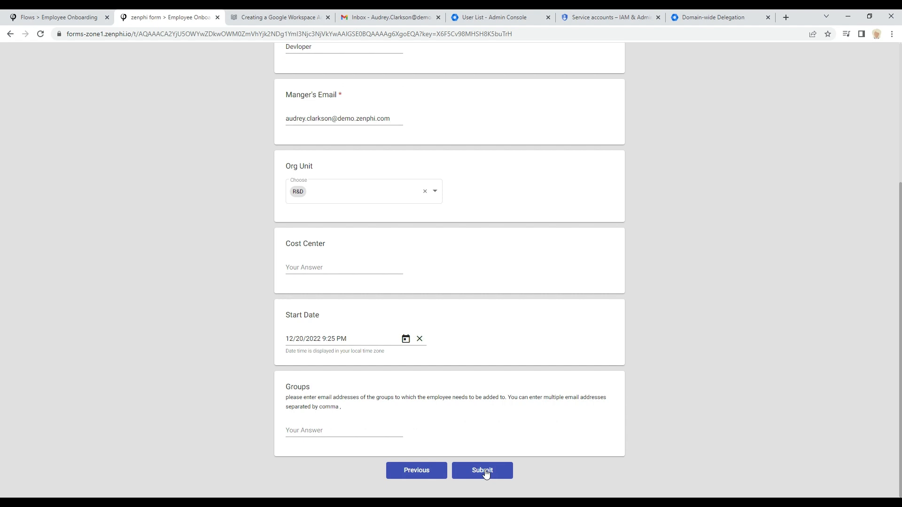
{"action": "scroll", "coordinate": [469, 421], "scroll_direction": "up", "scroll_amount": 4}
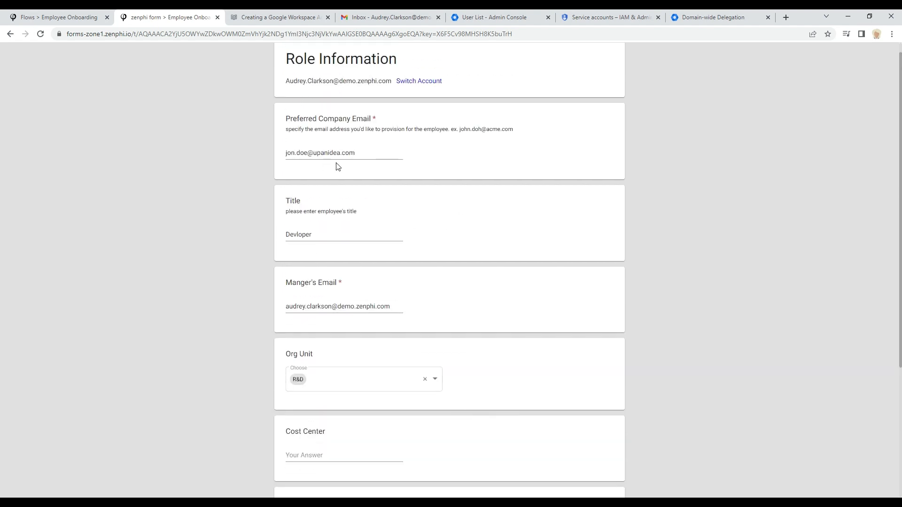
{"action": "triple_click", "coordinate": [376, 154]}
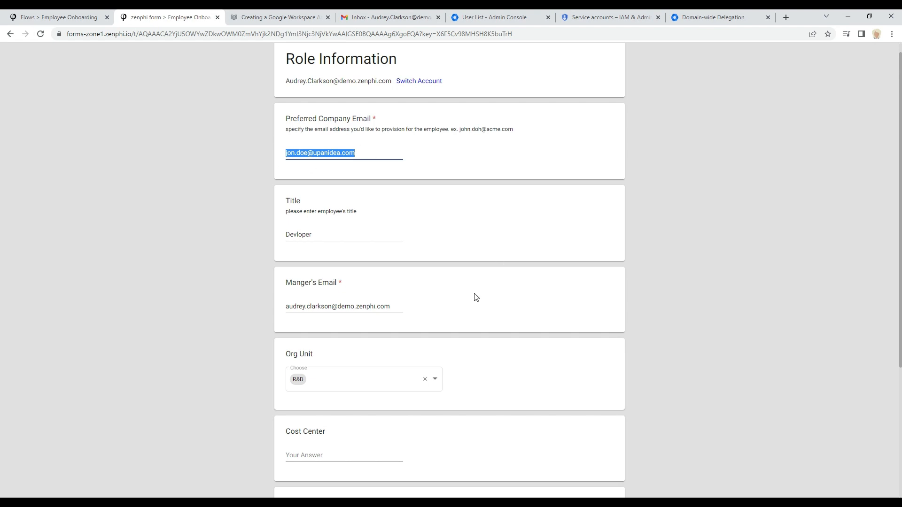
{"action": "scroll", "coordinate": [476, 297], "scroll_direction": "down", "scroll_amount": 4}
{"action": "left_click", "coordinate": [491, 472]}
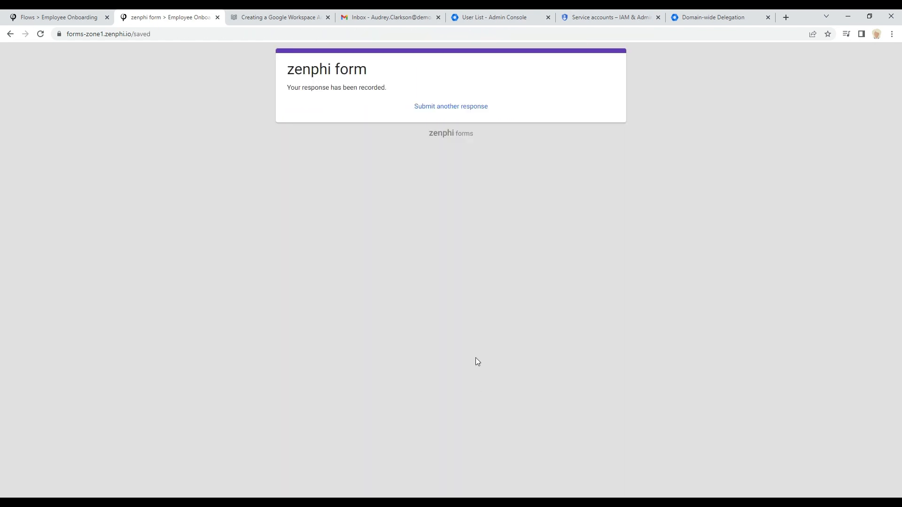
Step: Open the newest Employee Onboarding run from the flow's dashboard to inspect its step details
{"action": "left_click", "coordinate": [61, 17]}
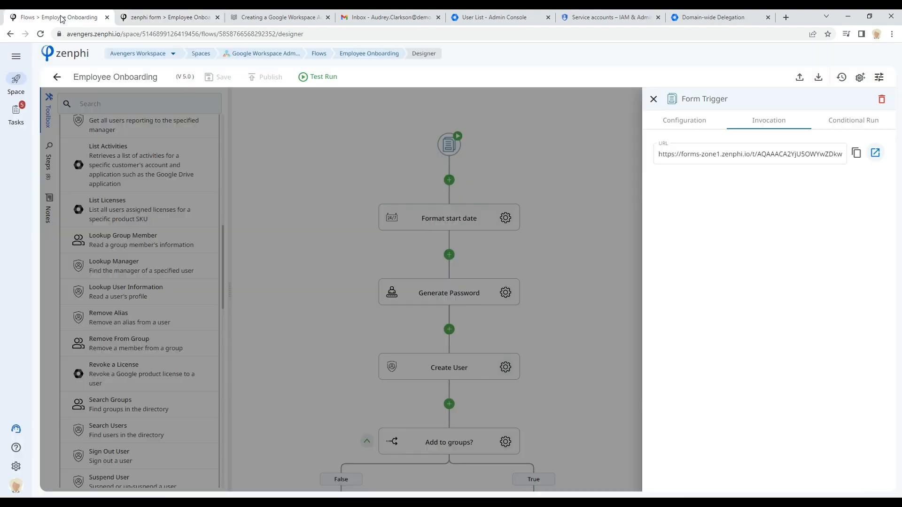
{"action": "left_click", "coordinate": [370, 53]}
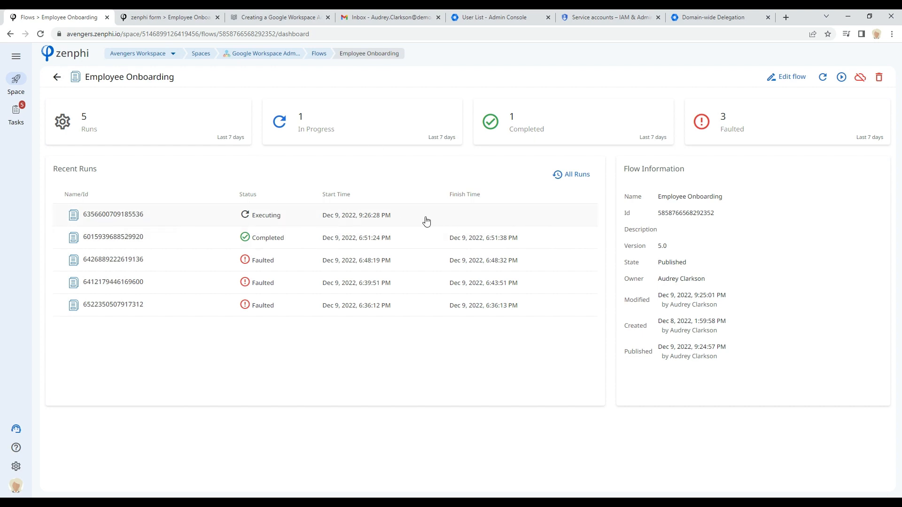
{"action": "left_click", "coordinate": [111, 215]}
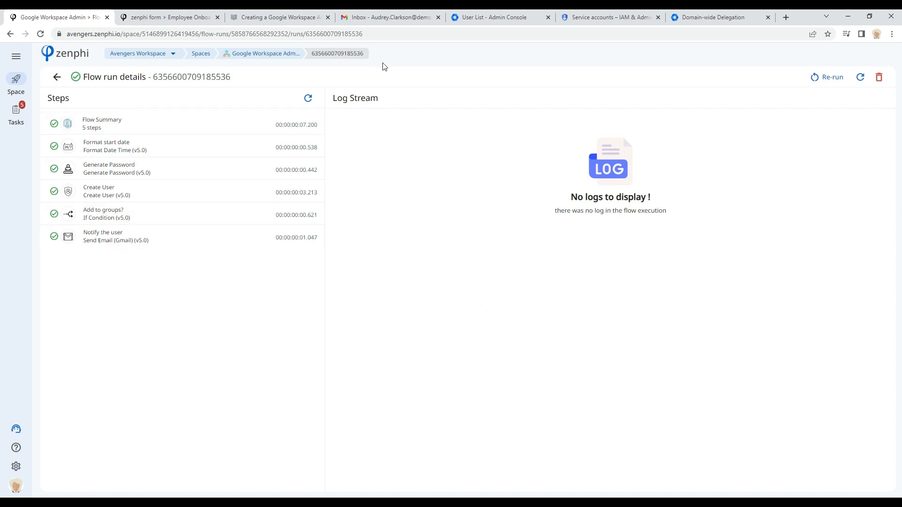
Step: Refresh the Gmail inbox, open the Welcome to Avengers! email and select the generated password in it
{"action": "left_click", "coordinate": [366, 20]}
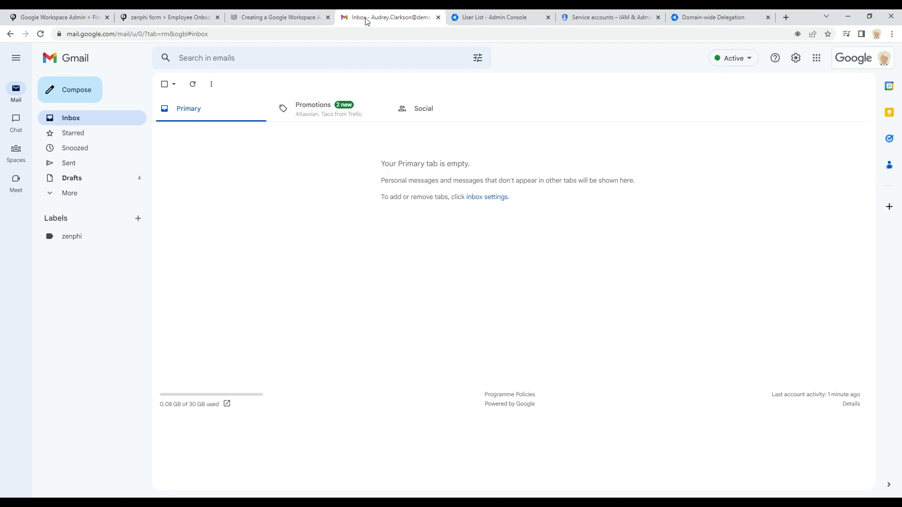
{"action": "left_click", "coordinate": [191, 83]}
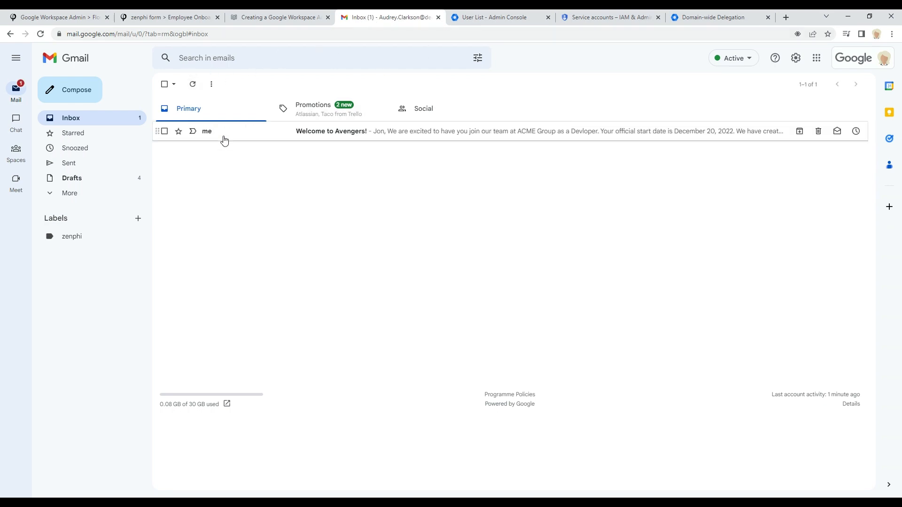
{"action": "left_click", "coordinate": [224, 141]}
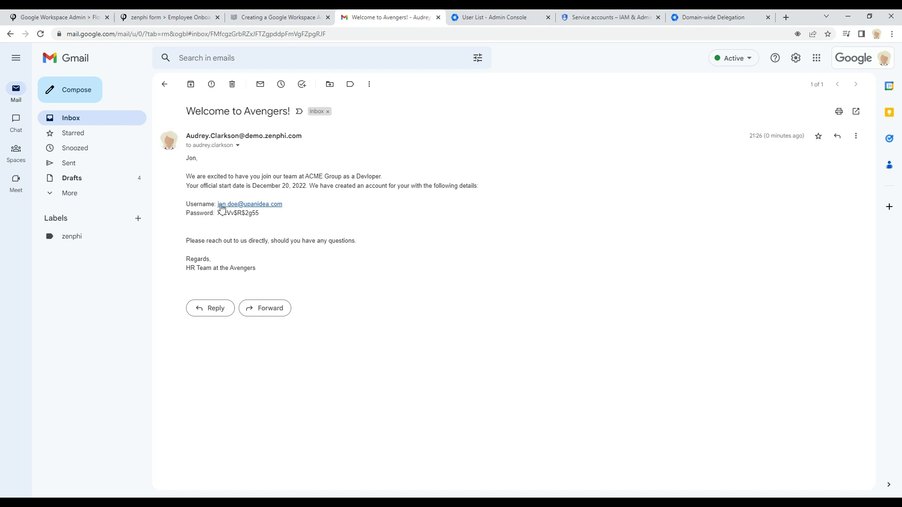
{"action": "left_click_drag", "start_coordinate": [259, 214], "coordinate": [217, 213]}
Step: Return to the Google Workspace Admin space and reopen the Employee Onboarding flow in the designer
{"action": "left_click", "coordinate": [66, 18]}
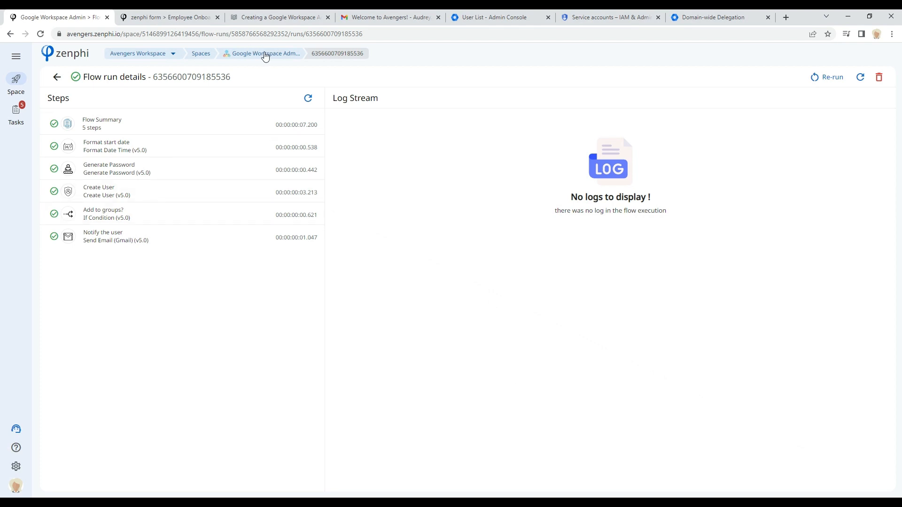
{"action": "left_click", "coordinate": [266, 55]}
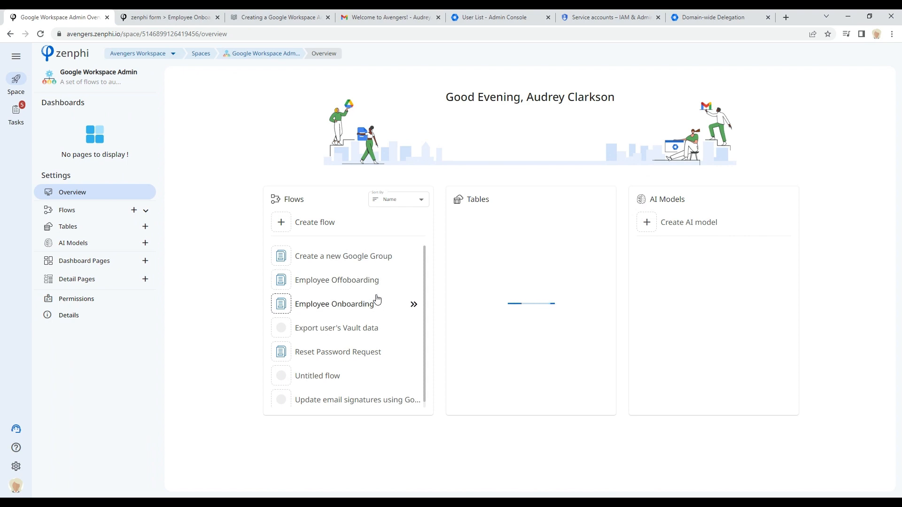
{"action": "left_click", "coordinate": [414, 305]}
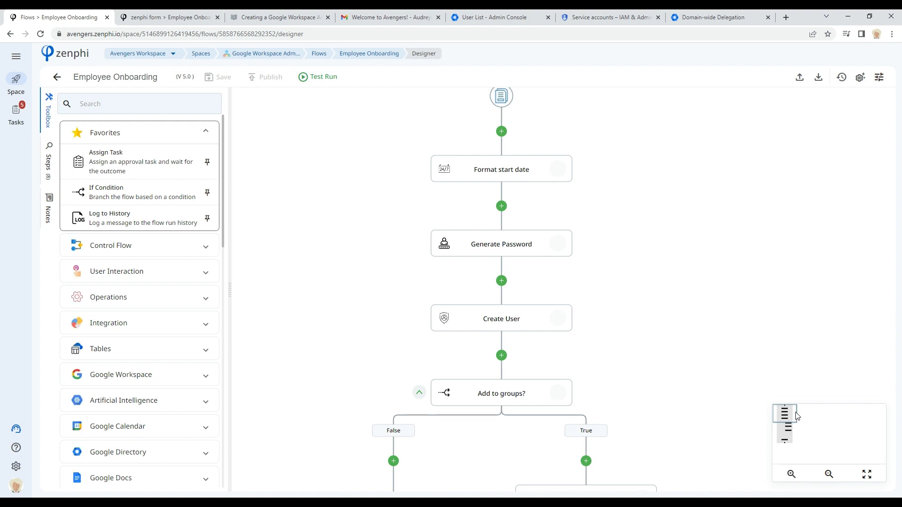
Step: Add a Google Sheets Read Rows step to the flow just before the Notify the user step
{"action": "left_click_drag", "start_coordinate": [788, 421], "coordinate": [793, 443]}
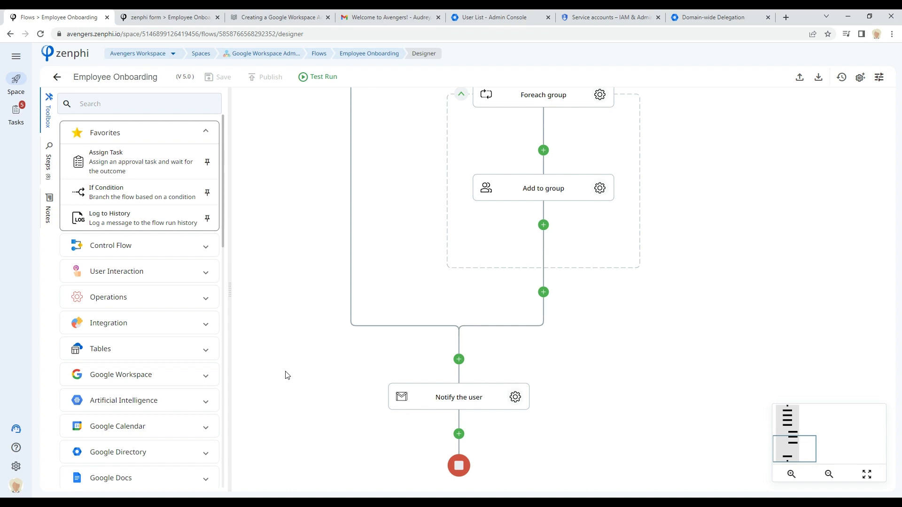
{"action": "scroll", "coordinate": [177, 374], "scroll_direction": "down", "scroll_amount": 5}
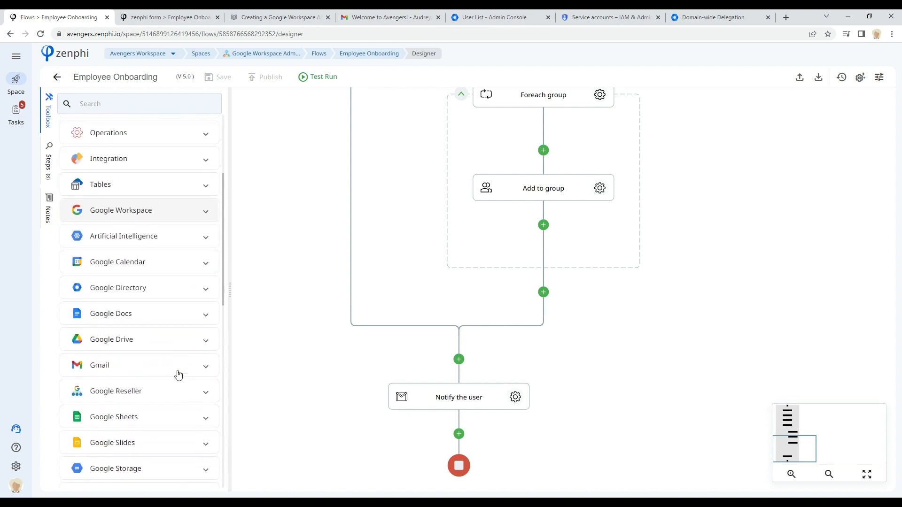
{"action": "left_click", "coordinate": [137, 350]}
{"action": "scroll", "coordinate": [139, 350], "scroll_direction": "down", "scroll_amount": 5}
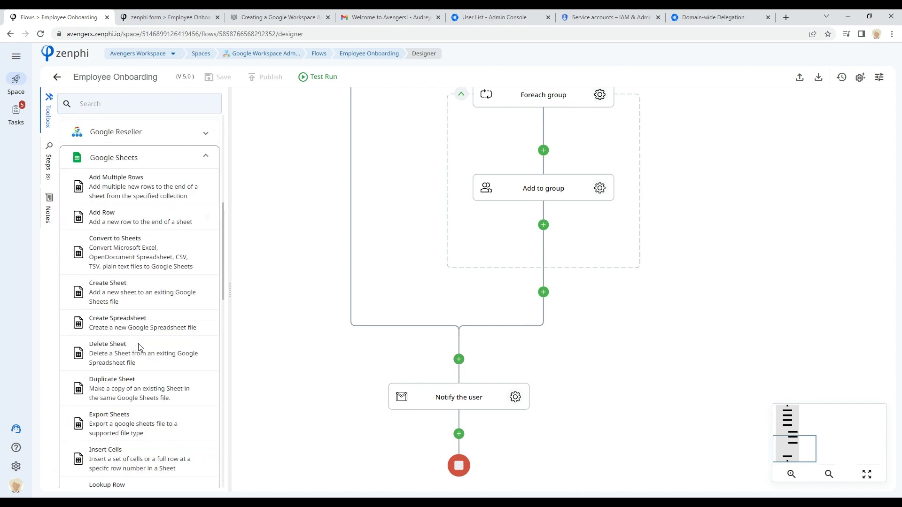
{"action": "scroll", "coordinate": [139, 347], "scroll_direction": "down", "scroll_amount": 3}
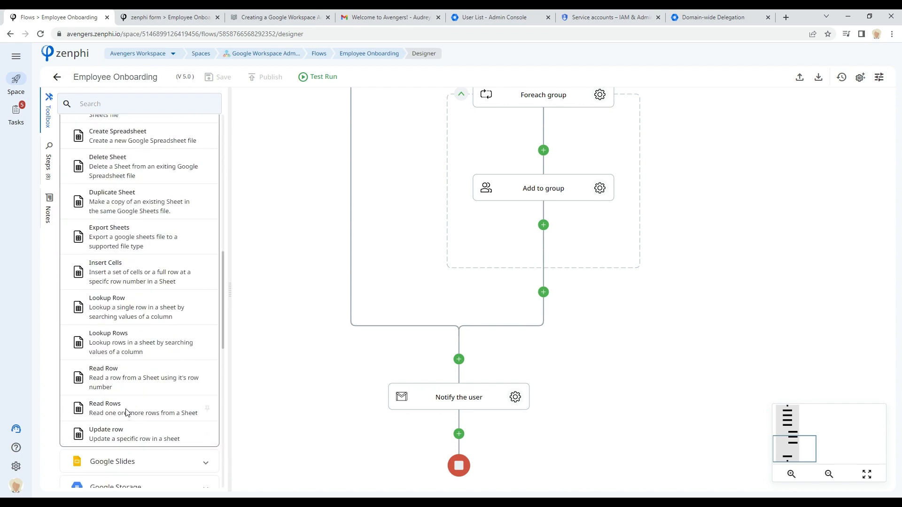
{"action": "left_click_drag", "start_coordinate": [114, 409], "coordinate": [472, 362]}
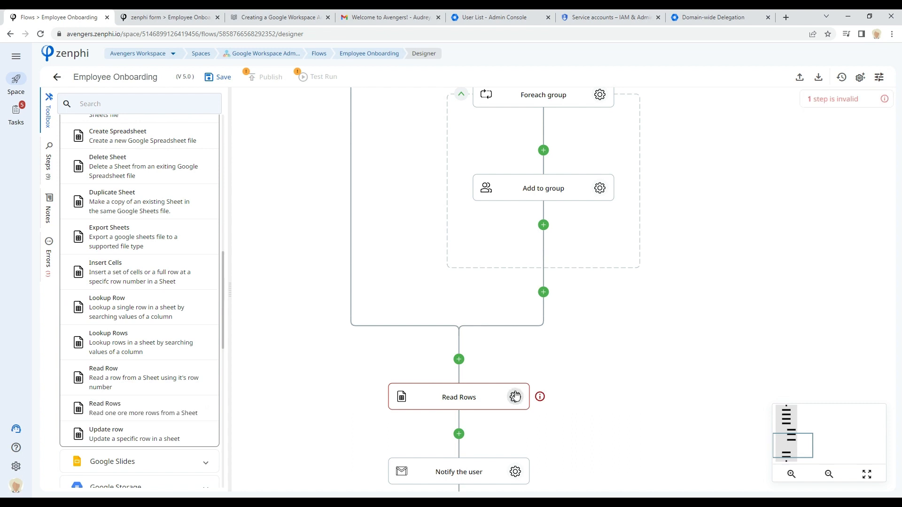
Step: Open the Read Rows step's settings and choose the WW Google Drive connection
{"action": "left_click", "coordinate": [515, 398]}
{"action": "left_click", "coordinate": [689, 155]}
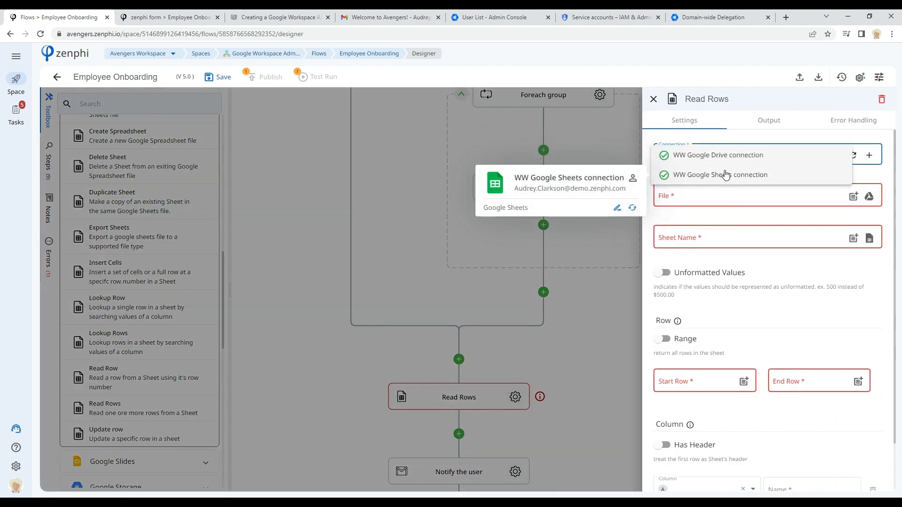
{"action": "left_click", "coordinate": [714, 156]}
Step: Pick the Labels spreadsheet from the Webinar folder in Drive as the step's file
{"action": "left_click", "coordinate": [868, 199]}
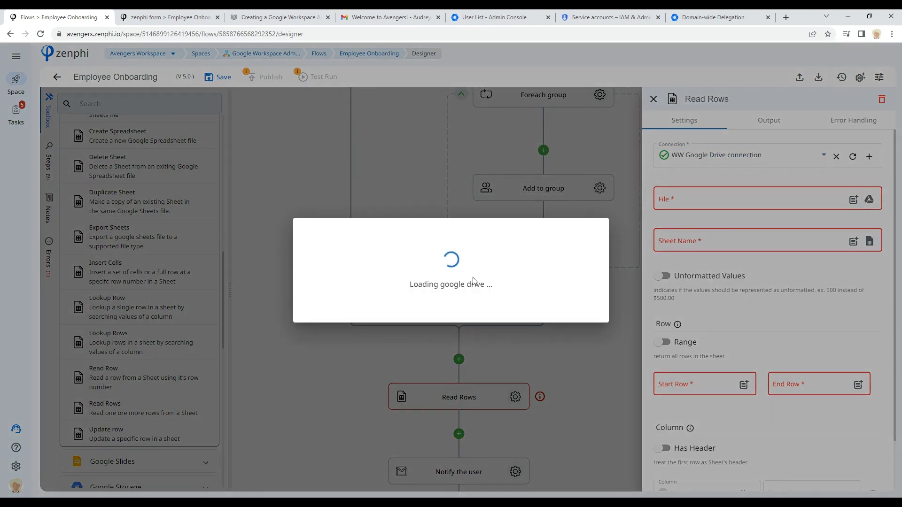
{"action": "scroll", "coordinate": [235, 370], "scroll_direction": "down", "scroll_amount": 15}
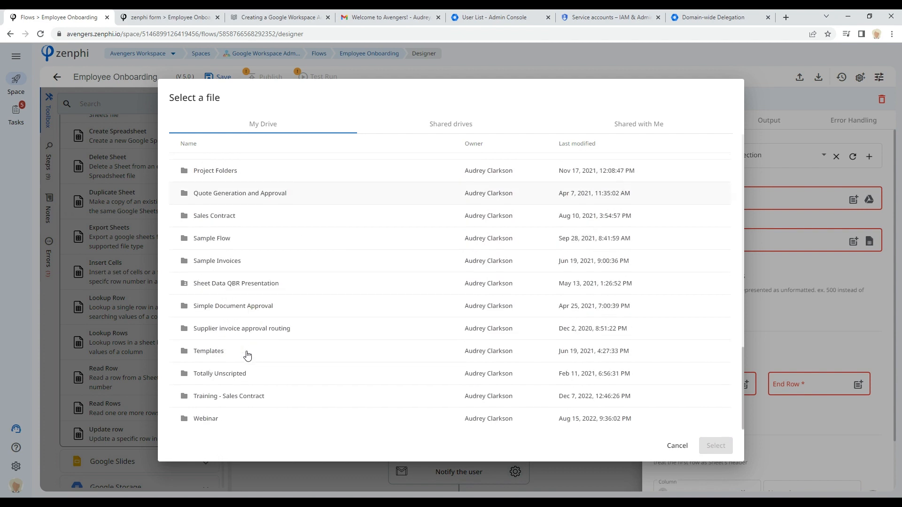
{"action": "double_click", "coordinate": [262, 422]}
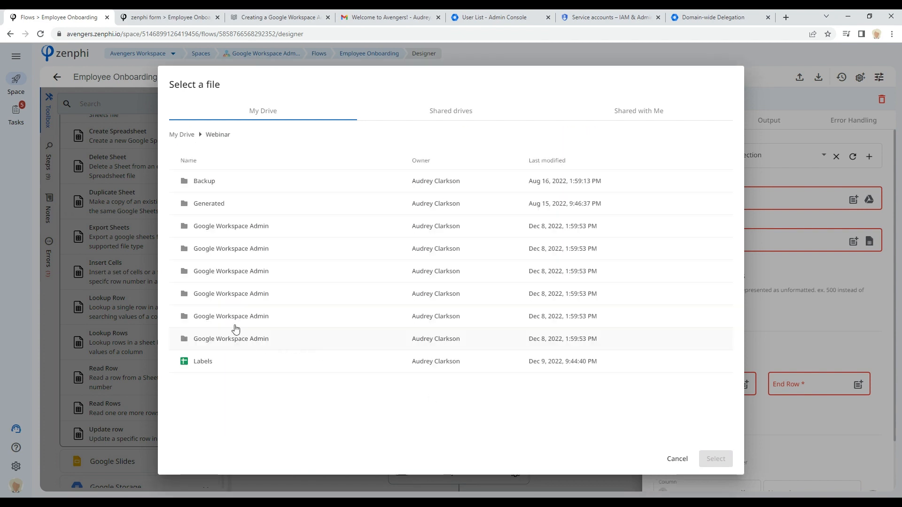
{"action": "left_click", "coordinate": [198, 363]}
{"action": "left_click", "coordinate": [717, 461]}
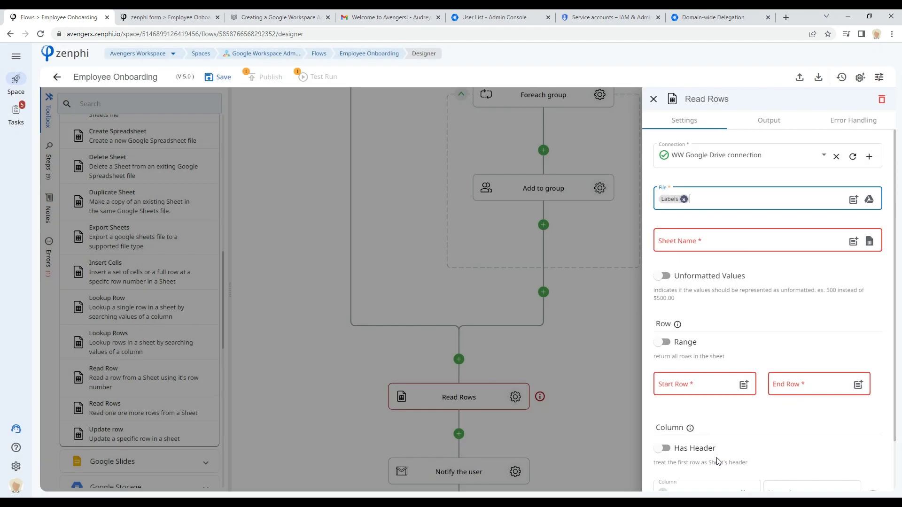
Step: Choose Sheet1 as the sheet name for the Read Rows step
{"action": "left_click", "coordinate": [869, 241]}
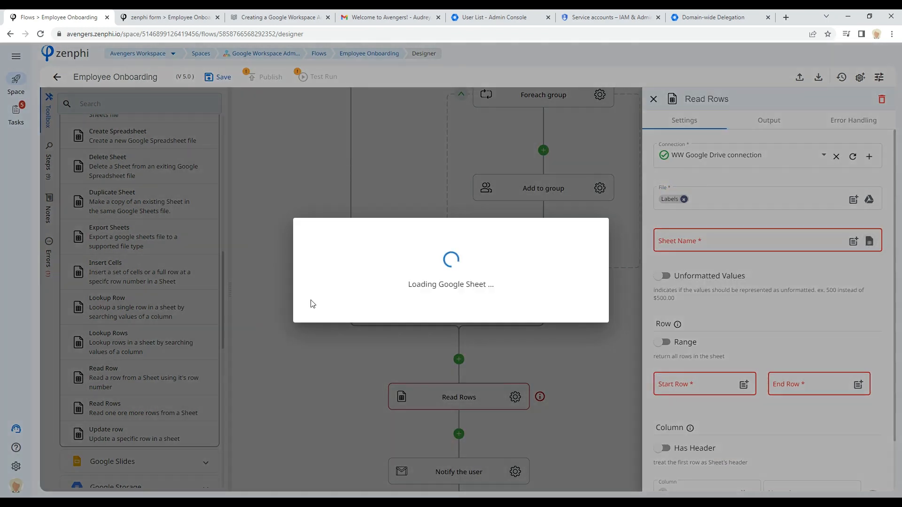
{"action": "left_click", "coordinate": [334, 264]}
{"action": "left_click", "coordinate": [329, 290]}
{"action": "left_click", "coordinate": [580, 308]}
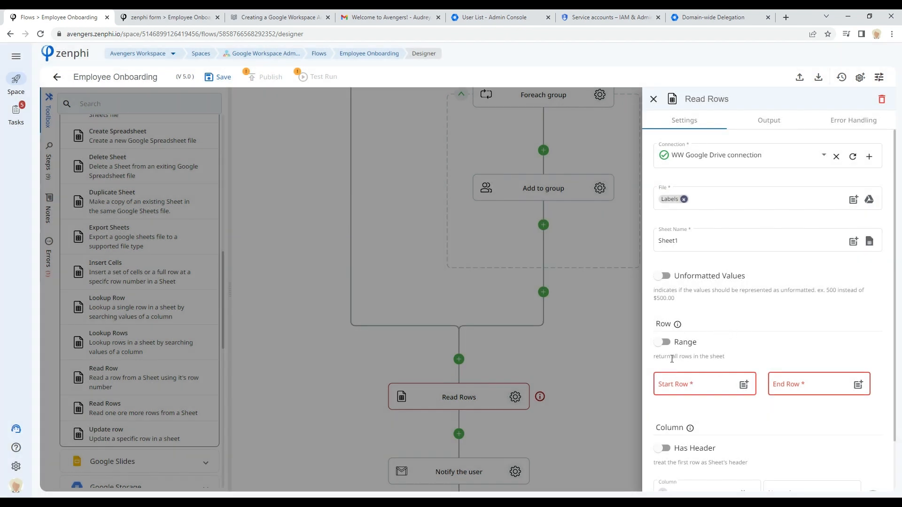
Step: Turn on All Rows and Has Header, then load the sheet's columns into the step
{"action": "left_click", "coordinate": [663, 342]}
{"action": "scroll", "coordinate": [781, 342], "scroll_direction": "down", "scroll_amount": 1}
{"action": "left_click", "coordinate": [662, 390]}
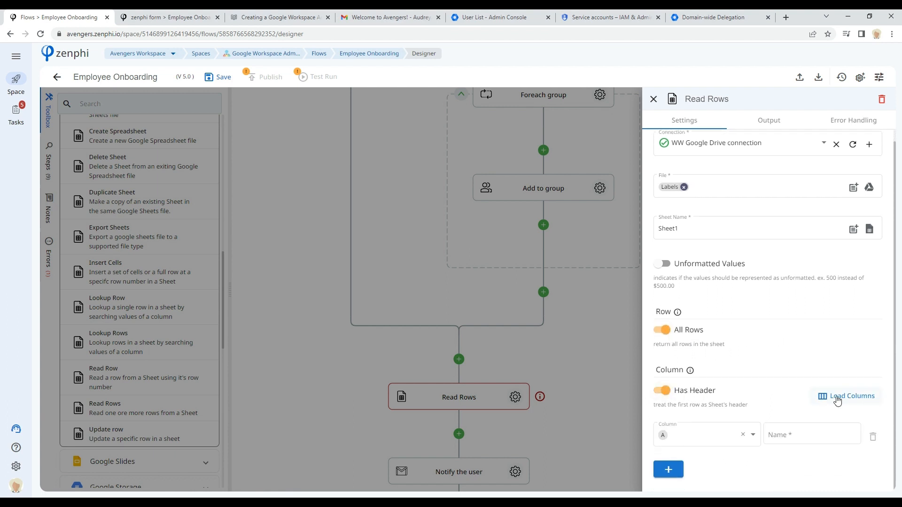
{"action": "left_click", "coordinate": [838, 400]}
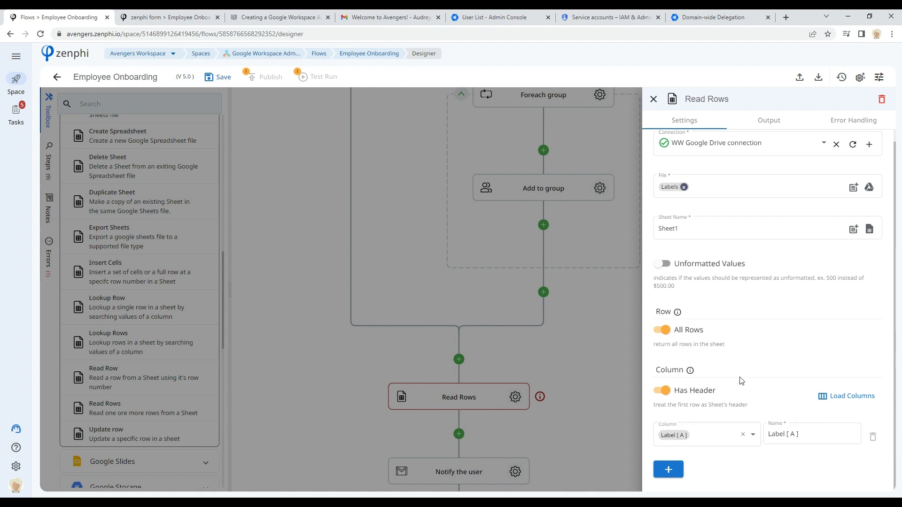
Step: Open the Labels spreadsheet in a new tab to examine its label values, then return to the designer
{"action": "mouse_move", "coordinate": [671, 187]}
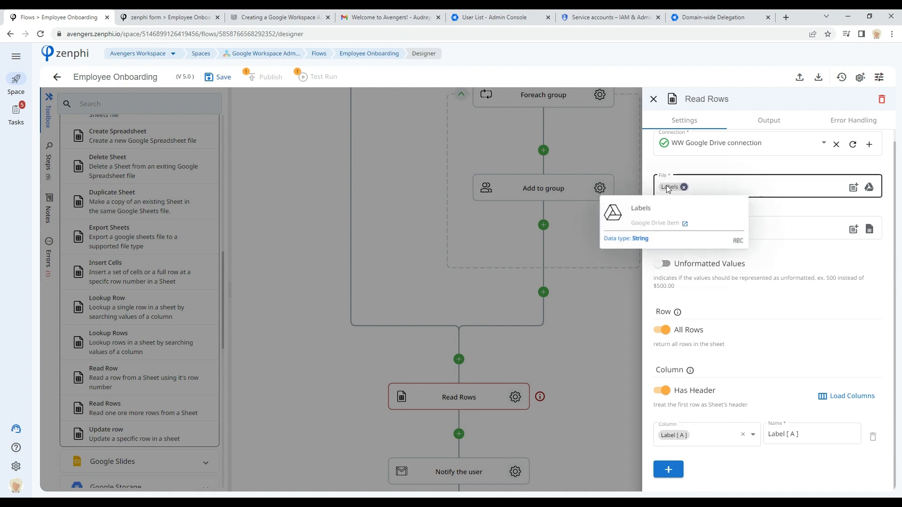
{"action": "left_click", "coordinate": [686, 225]}
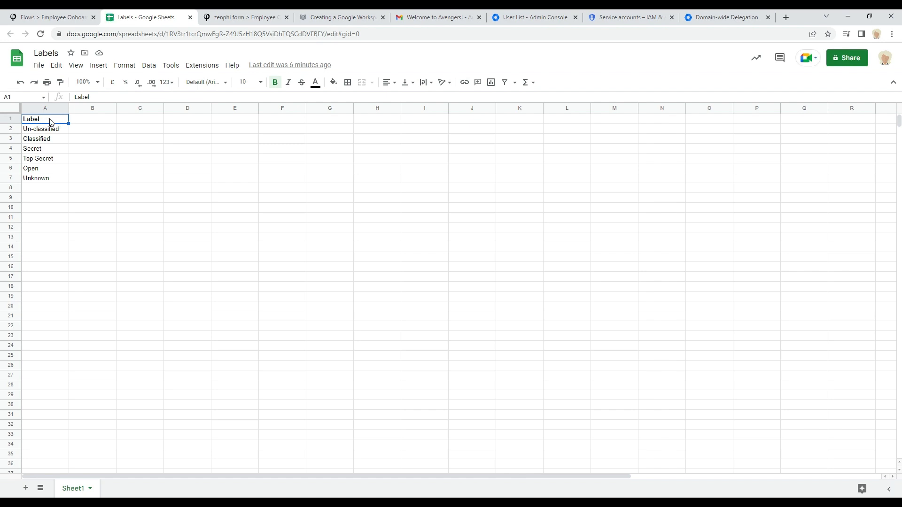
{"action": "left_click_drag", "start_coordinate": [47, 131], "coordinate": [47, 181]}
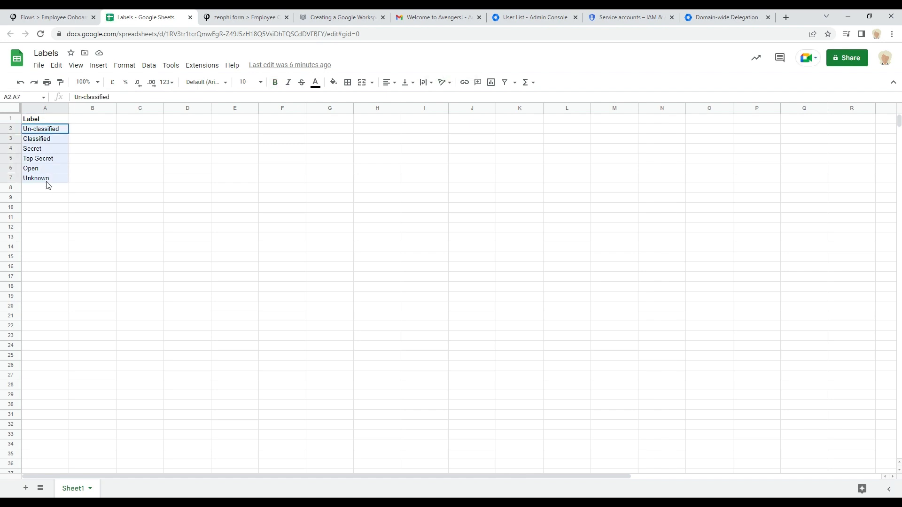
{"action": "left_click", "coordinate": [151, 168]}
{"action": "left_click", "coordinate": [67, 20]}
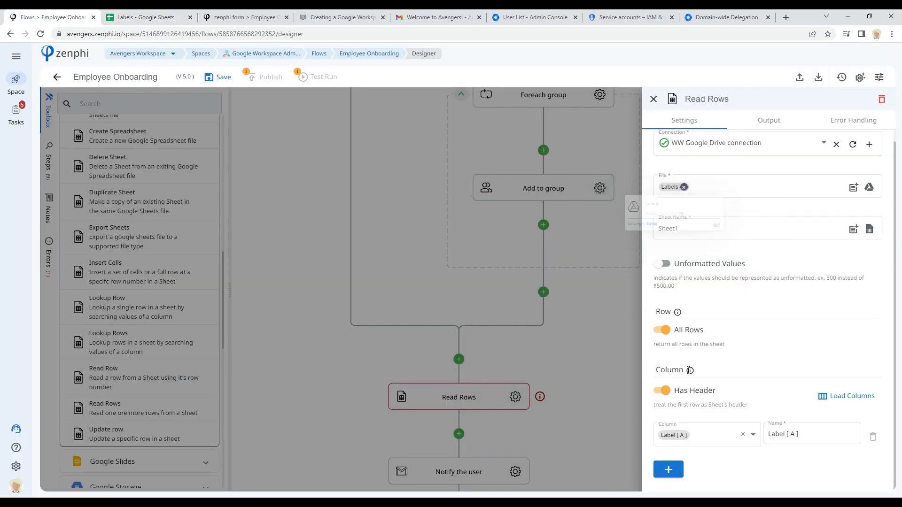
Step: Add a Foreach item loop from Control Flow directly after the Read Rows step
{"action": "left_click", "coordinate": [554, 413]}
{"action": "scroll", "coordinate": [127, 245], "scroll_direction": "up", "scroll_amount": 15}
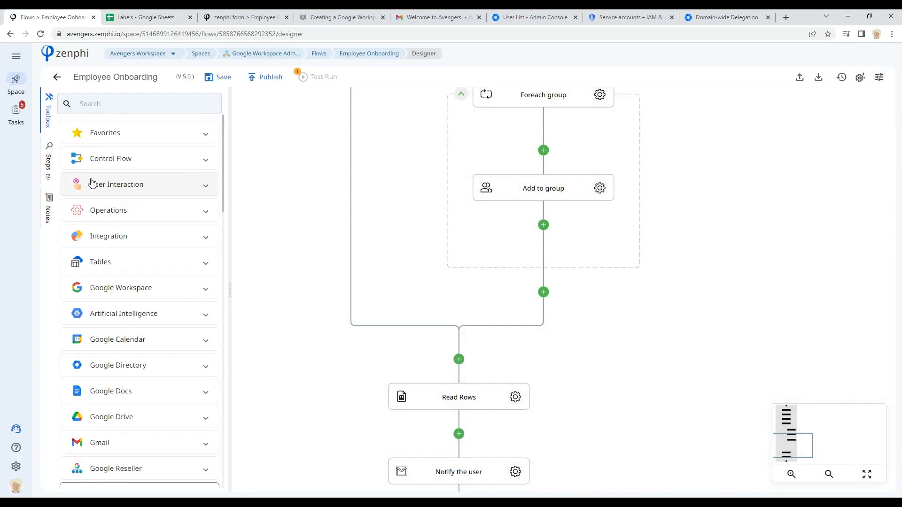
{"action": "left_click", "coordinate": [121, 162]}
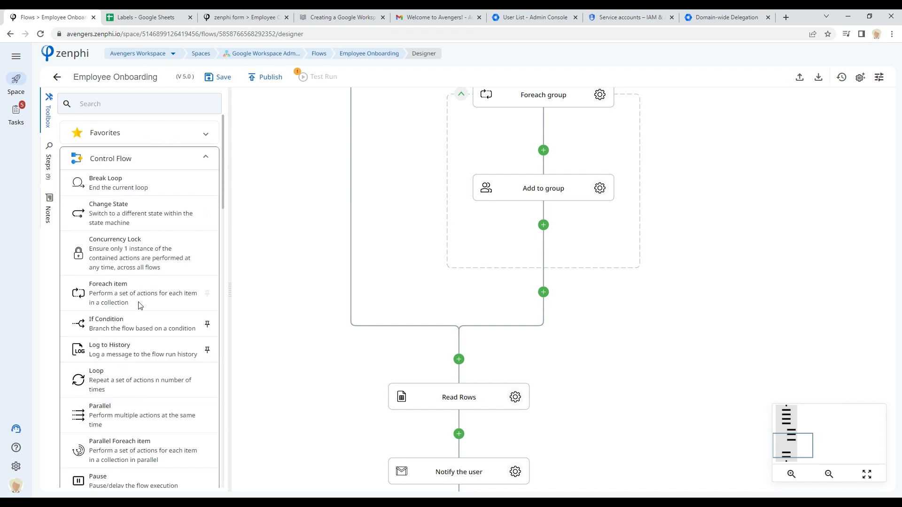
{"action": "left_click_drag", "start_coordinate": [103, 297], "coordinate": [463, 436]}
{"action": "scroll", "coordinate": [636, 308], "scroll_direction": "down", "scroll_amount": 4}
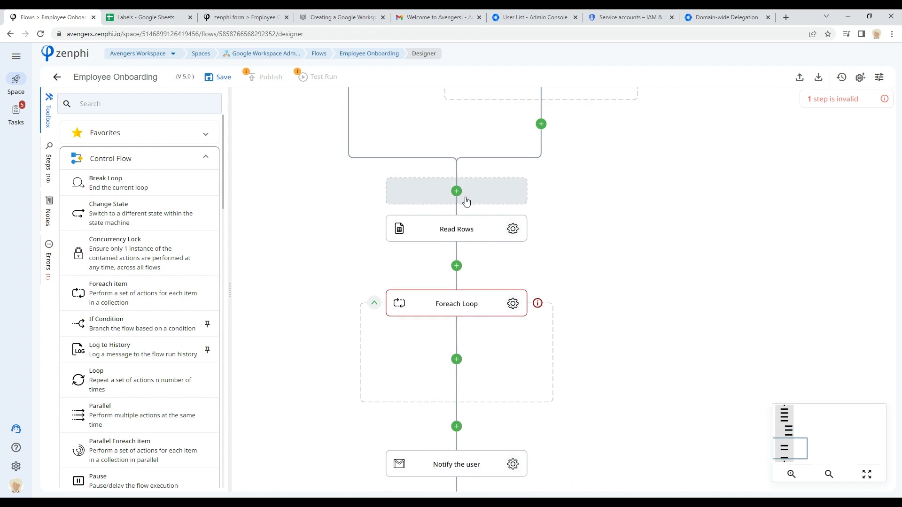
Step: Set the Foreach Loop's collection to the Rows output of the Read Rows step
{"action": "left_click", "coordinate": [513, 304]}
{"action": "left_click", "coordinate": [872, 156]}
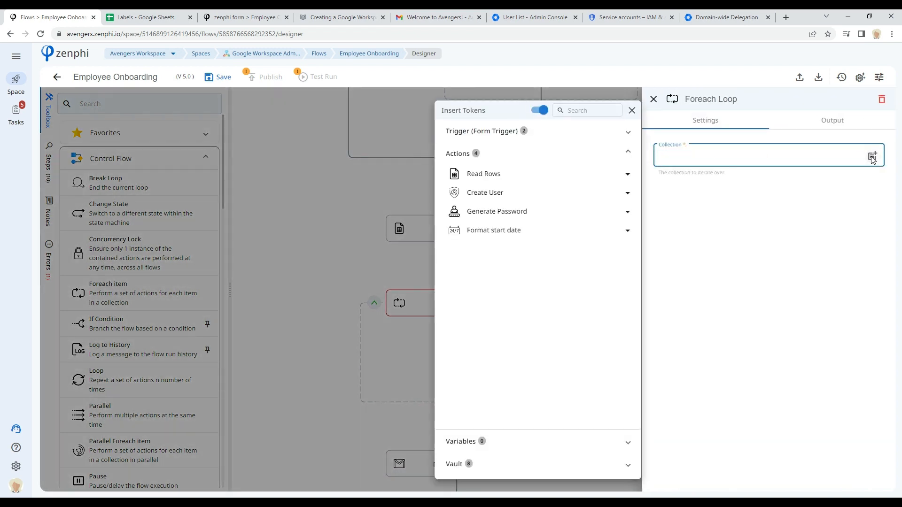
{"action": "left_click", "coordinate": [515, 174]}
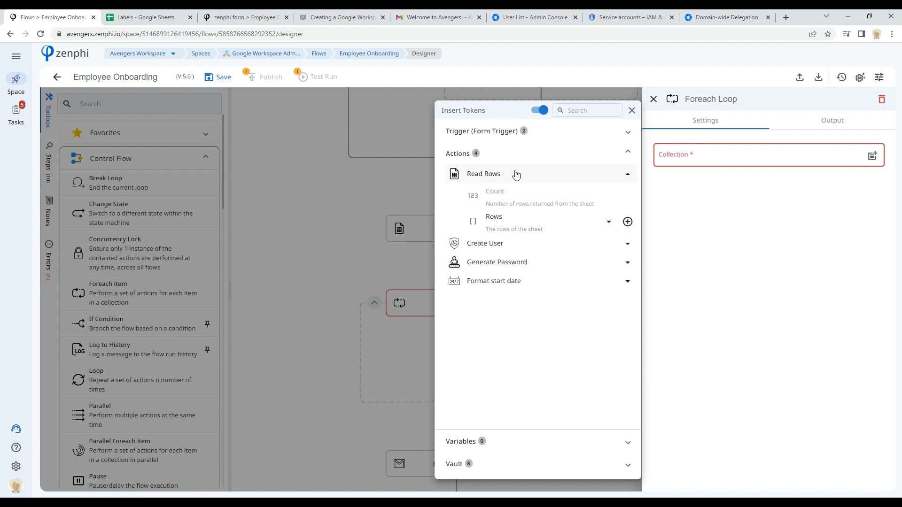
{"action": "left_click", "coordinate": [628, 223]}
{"action": "left_click", "coordinate": [721, 223]}
{"action": "left_click", "coordinate": [611, 219]}
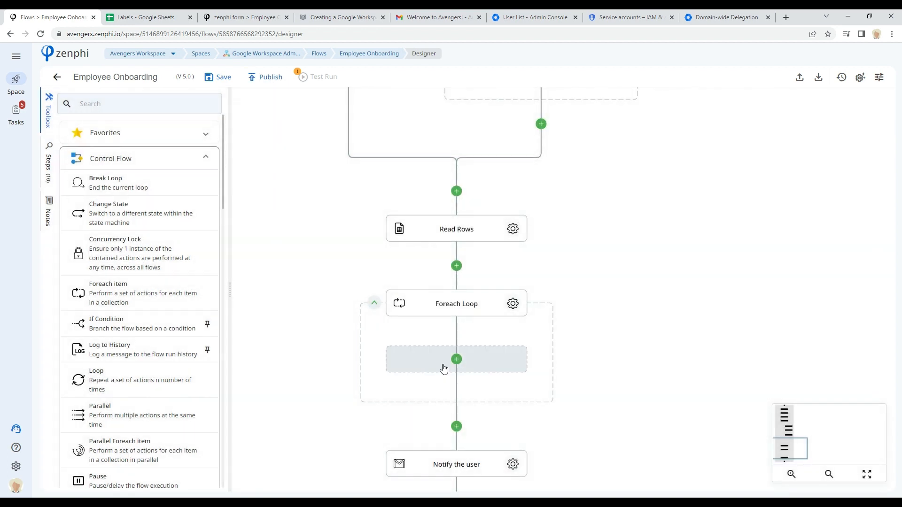
Step: Add a Create Gmail Label step from Google Workspace inside the Foreach Loop
{"action": "left_click", "coordinate": [115, 163]}
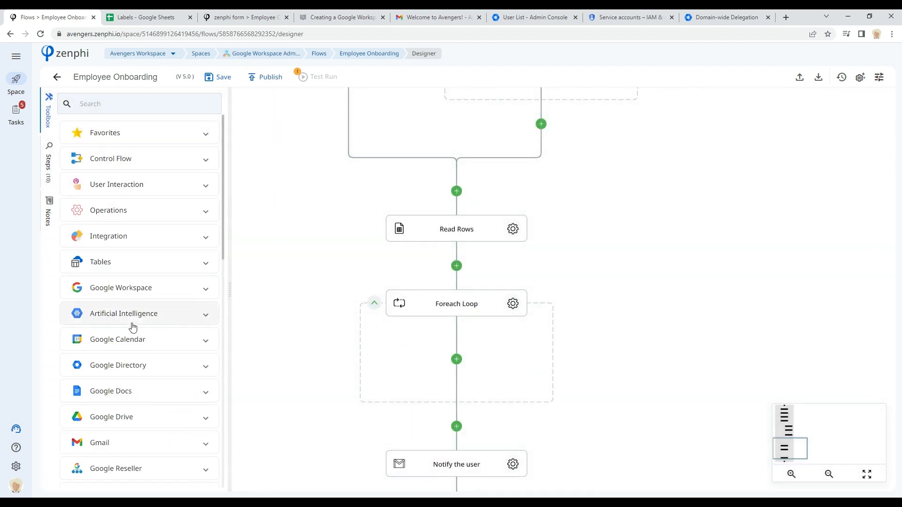
{"action": "left_click", "coordinate": [139, 289]}
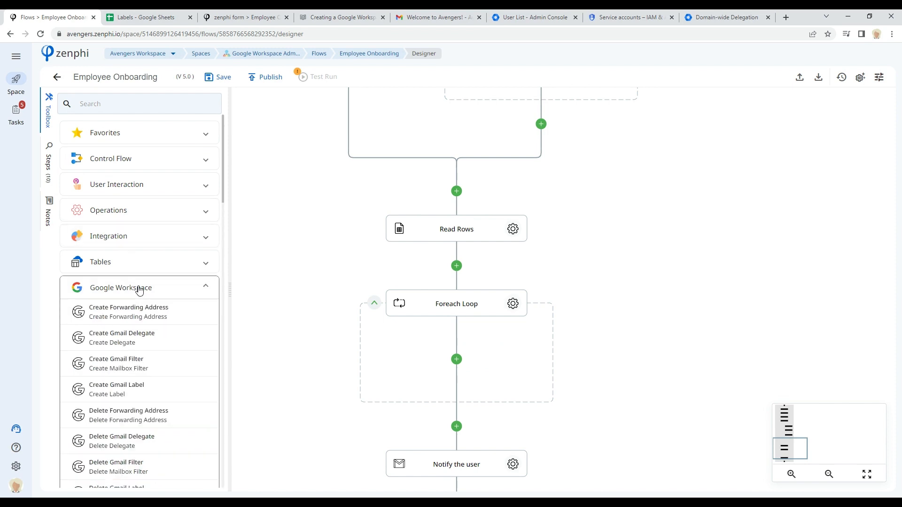
{"action": "scroll", "coordinate": [139, 290], "scroll_direction": "down", "scroll_amount": 4}
{"action": "scroll", "coordinate": [139, 288], "scroll_direction": "up", "scroll_amount": 2}
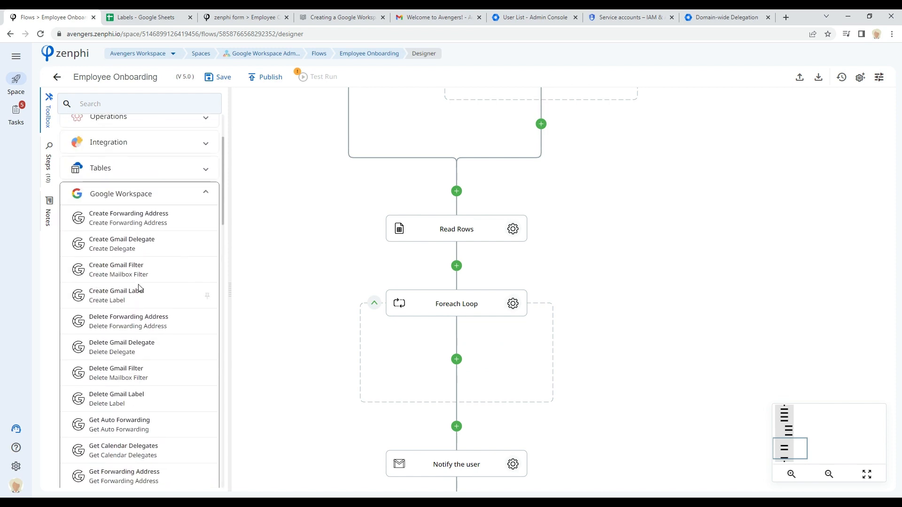
{"action": "scroll", "coordinate": [139, 288], "scroll_direction": "down", "scroll_amount": 6}
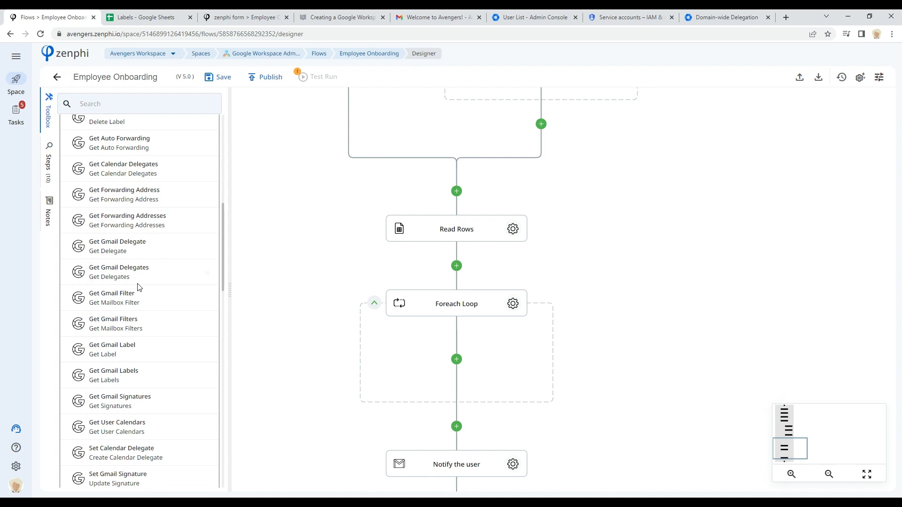
{"action": "scroll", "coordinate": [139, 288], "scroll_direction": "down", "scroll_amount": 3}
{"action": "scroll", "coordinate": [135, 276], "scroll_direction": "up", "scroll_amount": 8}
{"action": "left_click_drag", "start_coordinate": [115, 258], "coordinate": [464, 363]}
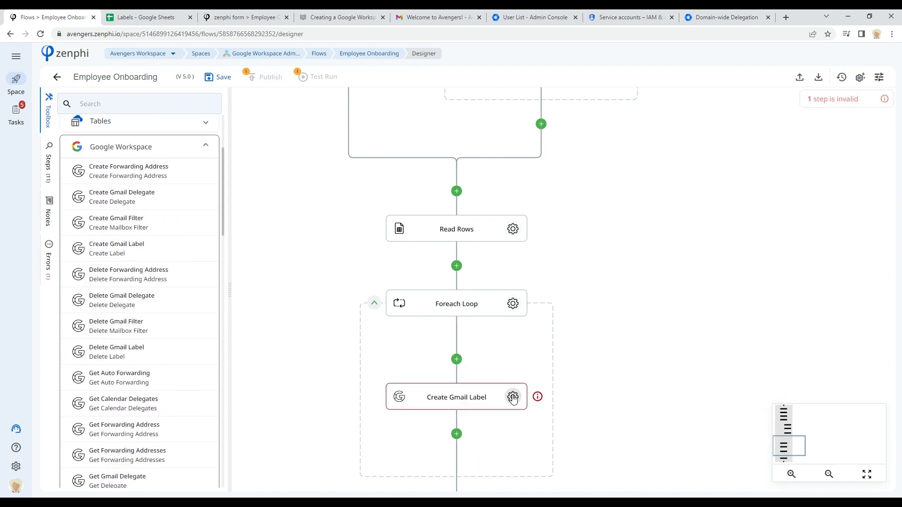
Step: Set the Create Gmail Label connection to Google Workspace Administration connection and its user email to Create User's Primary Email
{"action": "left_click", "coordinate": [513, 398]}
{"action": "left_click", "coordinate": [771, 161]}
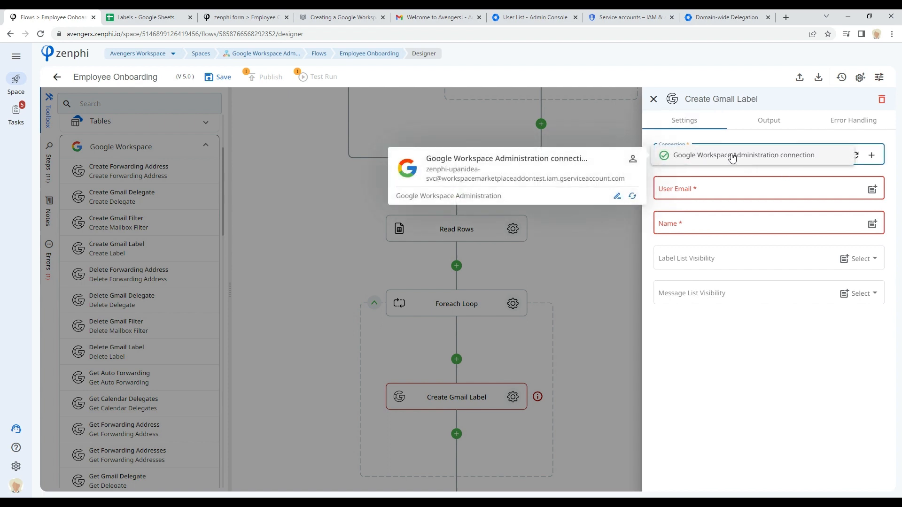
{"action": "left_click", "coordinate": [731, 157]}
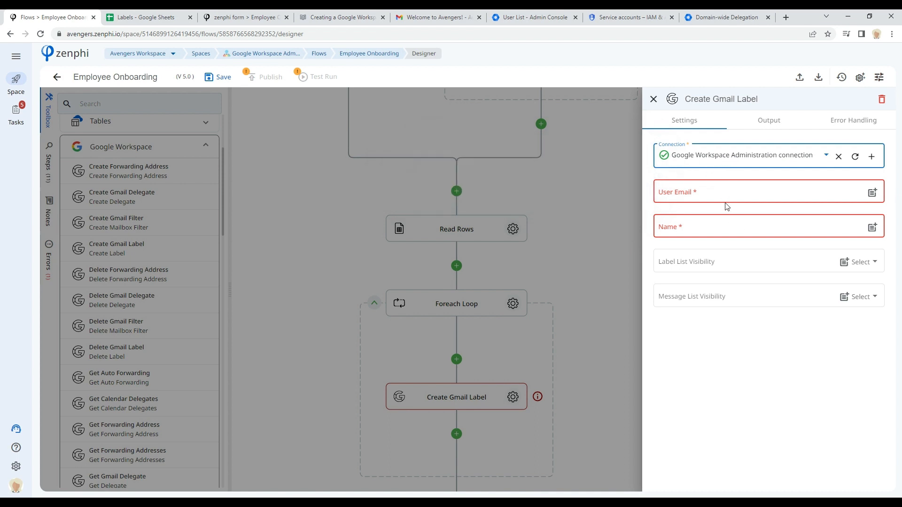
{"action": "left_click", "coordinate": [872, 193]}
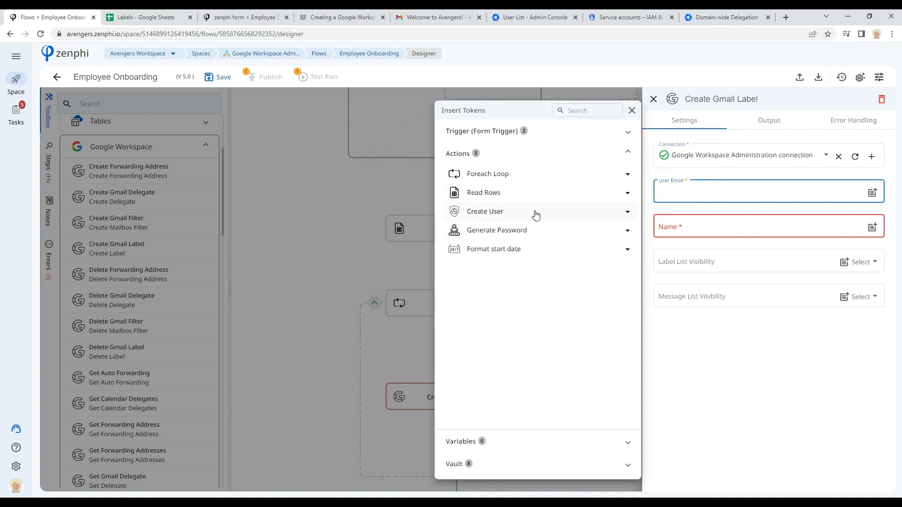
{"action": "left_click", "coordinate": [533, 212]}
{"action": "left_click", "coordinate": [626, 267]}
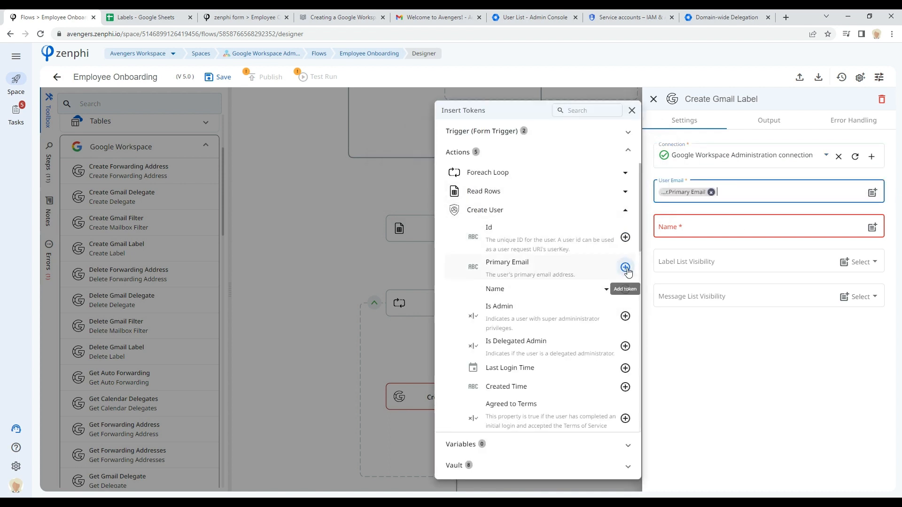
Step: Set the label name to the Foreach Loop's current row Label [ A ] value
{"action": "left_click", "coordinate": [709, 225]}
{"action": "left_click", "coordinate": [672, 229]}
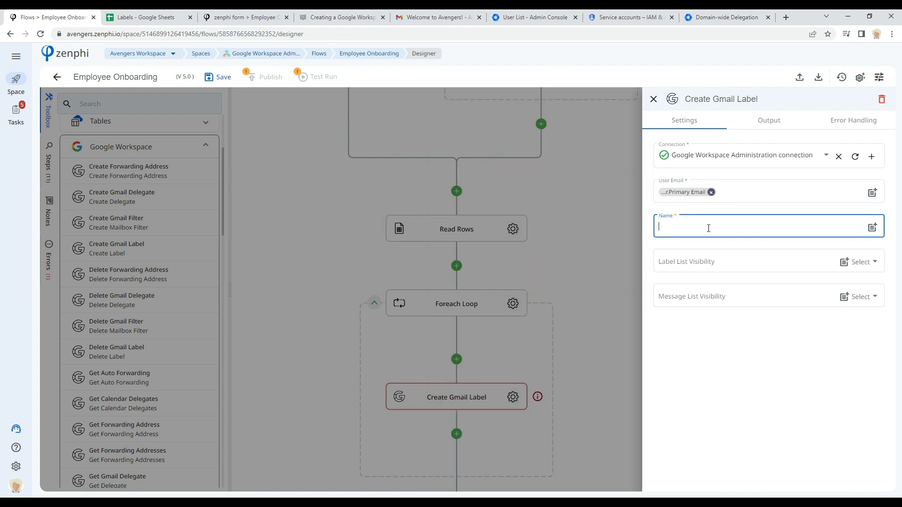
{"action": "left_click", "coordinate": [874, 228]}
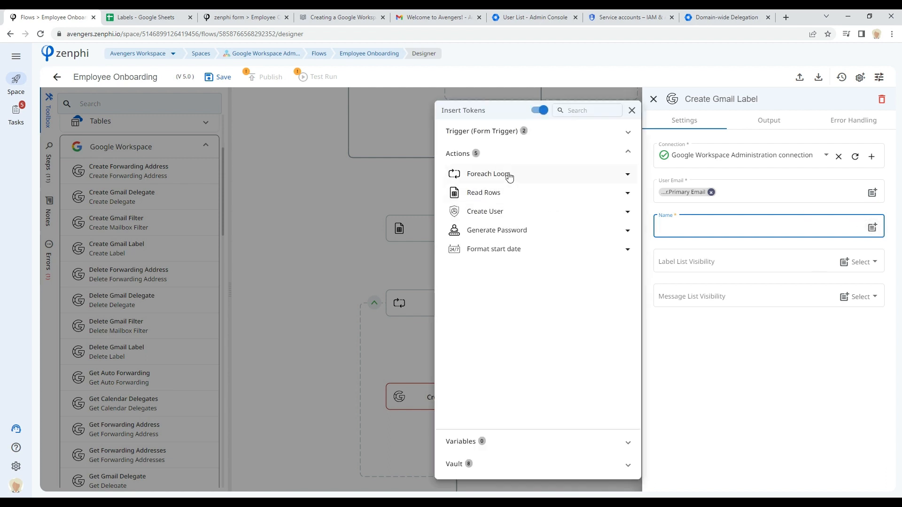
{"action": "left_click", "coordinate": [501, 175]}
{"action": "left_click", "coordinate": [523, 201]}
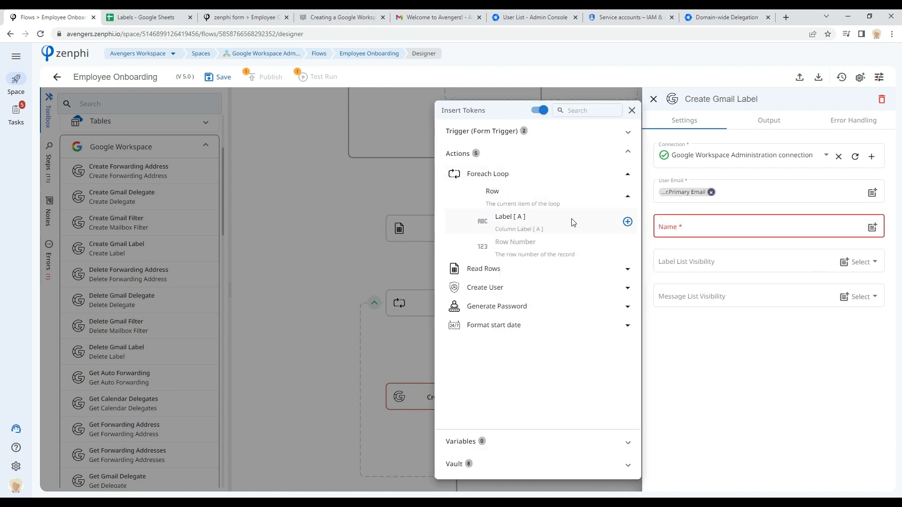
{"action": "left_click", "coordinate": [628, 221]}
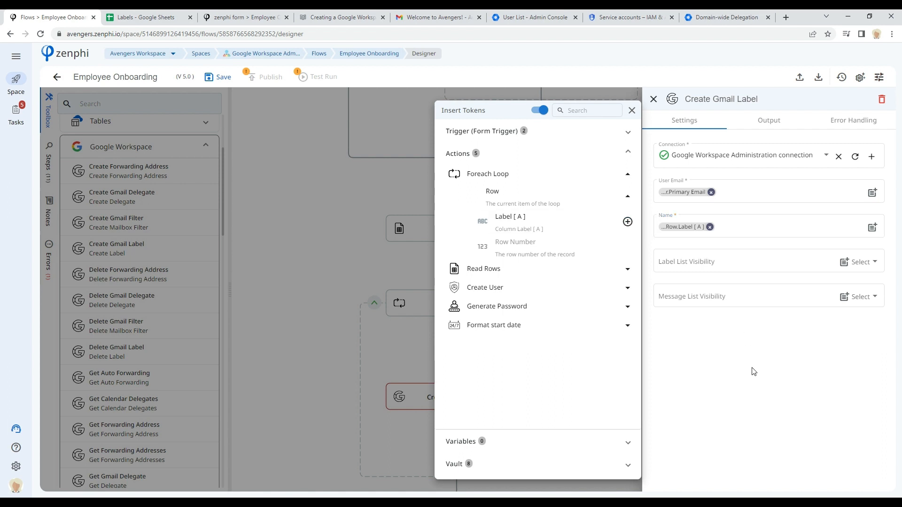
{"action": "left_click", "coordinate": [753, 371]}
Step: Review the label list and message list visibility options and close the Create Gmail Label settings
{"action": "left_click", "coordinate": [869, 263]}
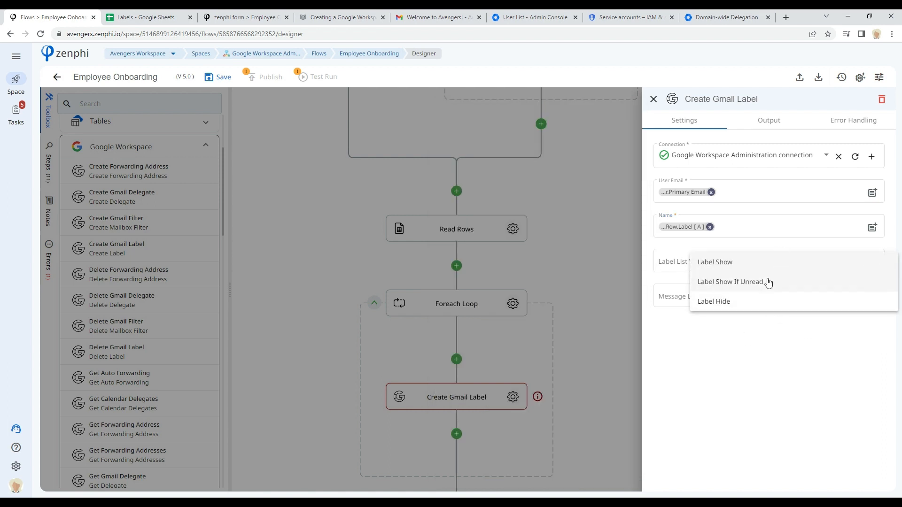
{"action": "left_click", "coordinate": [760, 360]}
{"action": "left_click", "coordinate": [869, 298]}
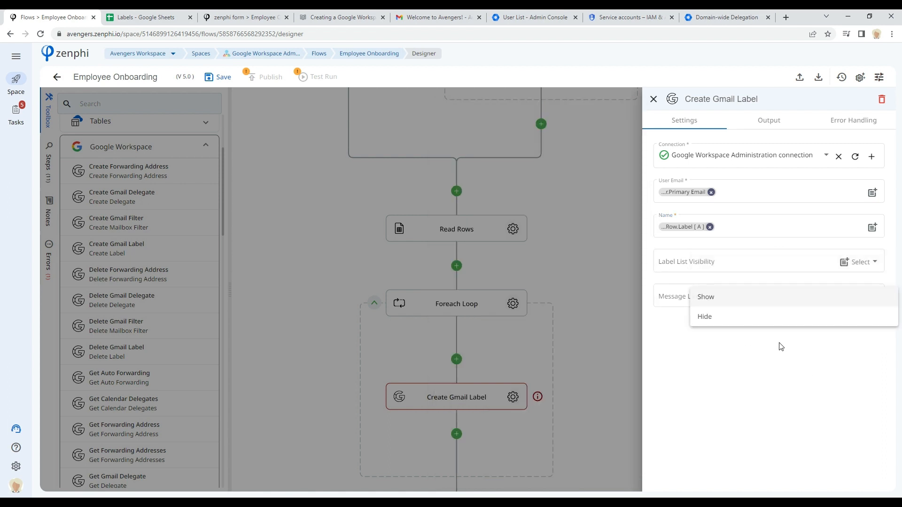
{"action": "left_click", "coordinate": [745, 398]}
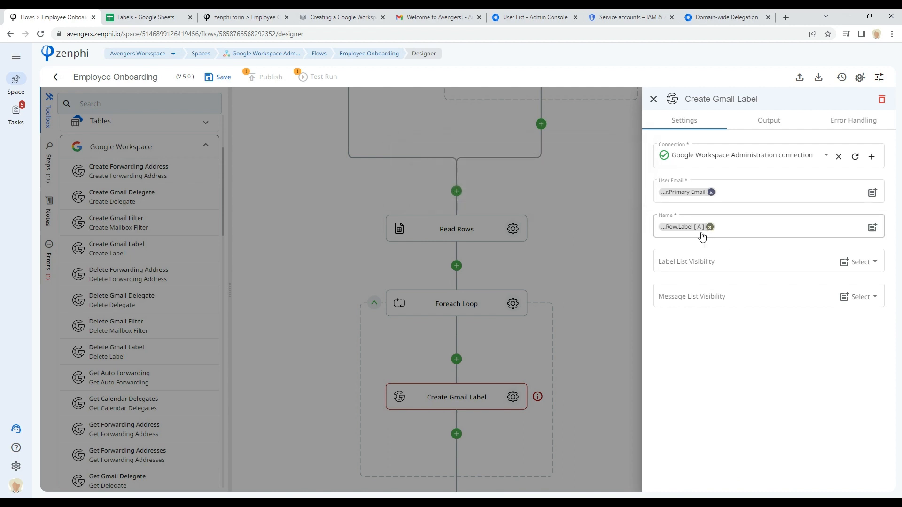
{"action": "left_click", "coordinate": [582, 351]}
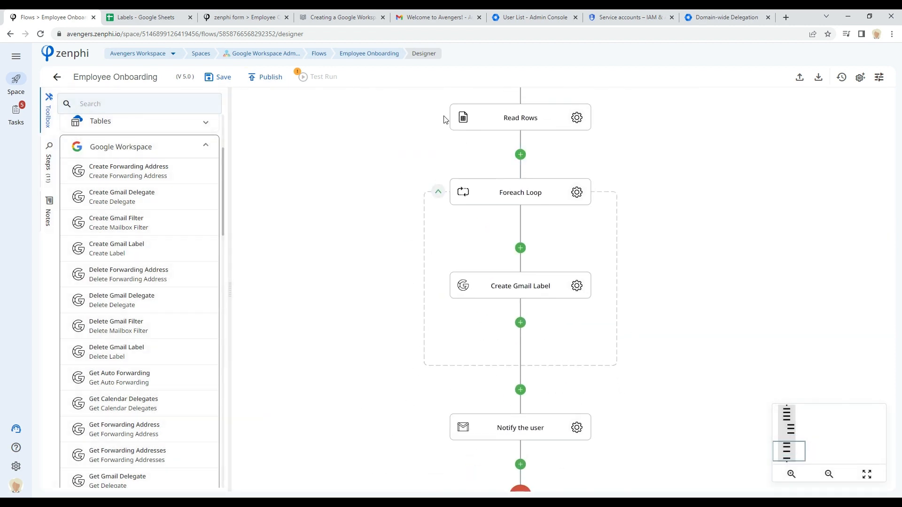
Step: Check the Labels spreadsheet's label values and return to the flow designer
{"action": "left_click", "coordinate": [119, 16]}
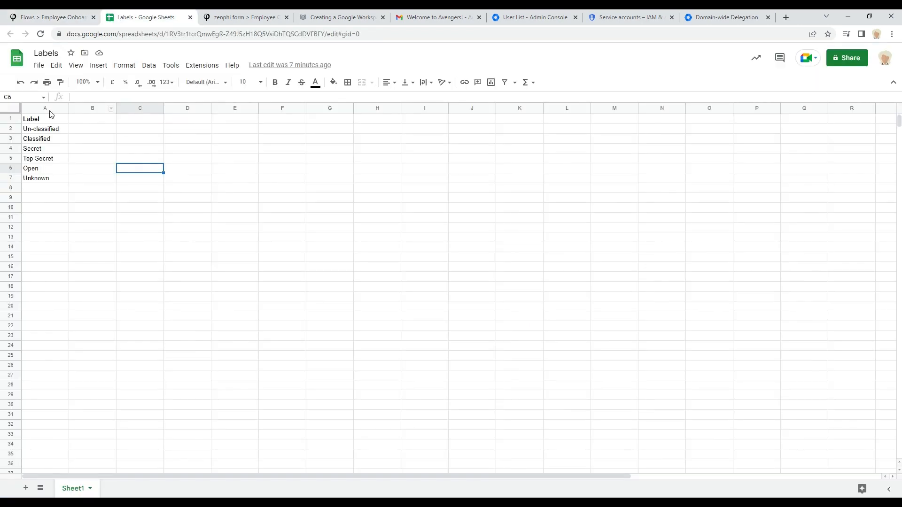
{"action": "left_click", "coordinate": [30, 18]}
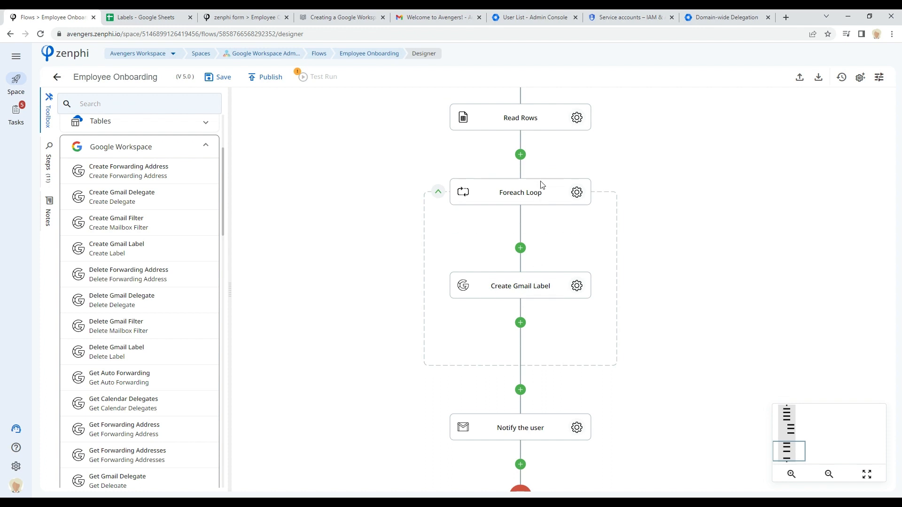
Step: Add a Create Gmail Filter step after the Foreach Loop, before Notify the user
{"action": "left_click_drag", "start_coordinate": [743, 347], "coordinate": [723, 293]}
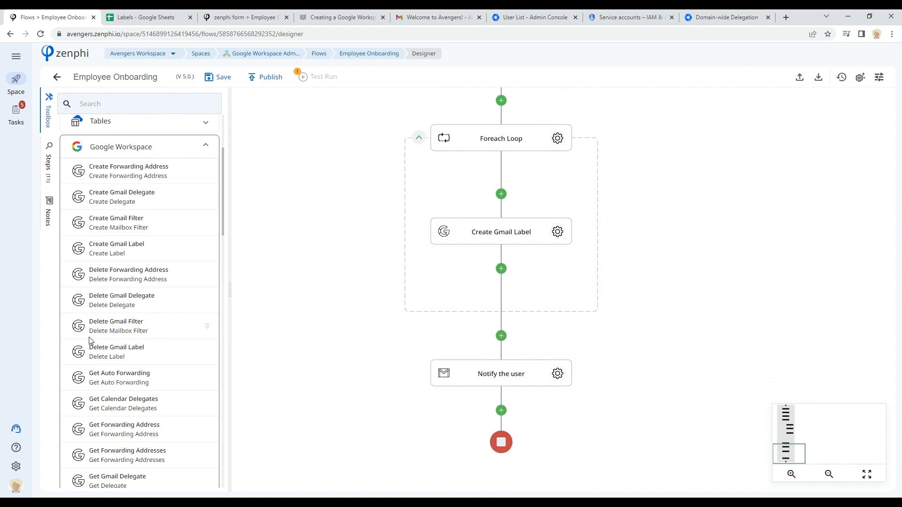
{"action": "left_click_drag", "start_coordinate": [83, 358], "coordinate": [501, 350]}
{"action": "left_click_drag", "start_coordinate": [171, 230], "coordinate": [504, 348]}
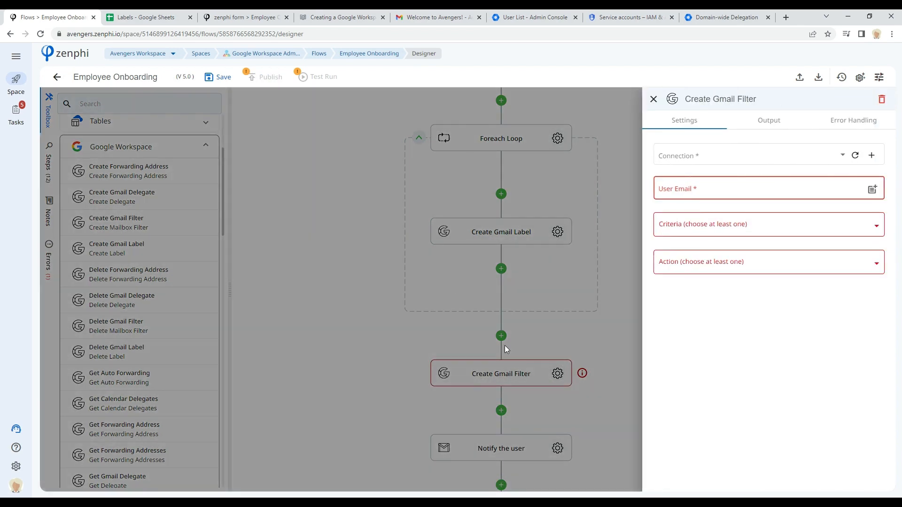
Step: Set the Create Gmail Filter user email to Create User's Primary Email and its connection to Google Workspace Administration connection
{"action": "left_click", "coordinate": [696, 187]}
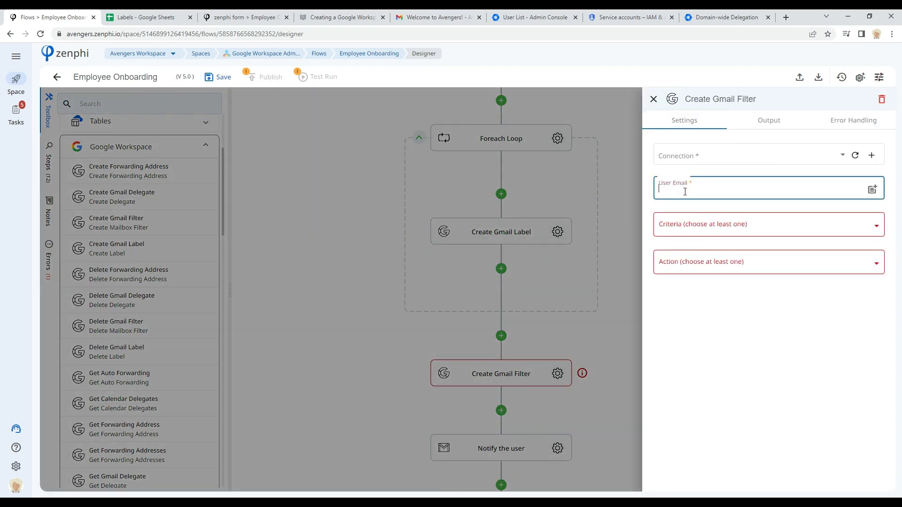
{"action": "left_click", "coordinate": [873, 190]}
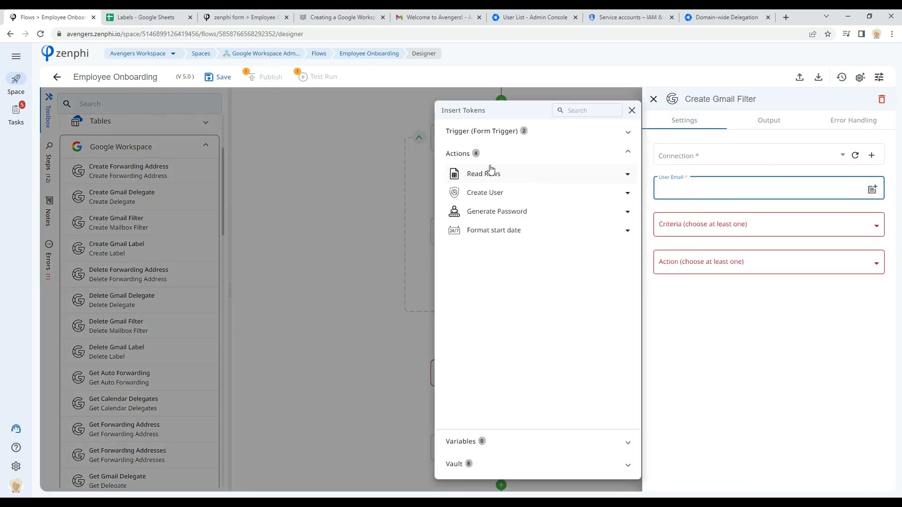
{"action": "left_click", "coordinate": [517, 192]}
{"action": "left_click", "coordinate": [625, 249]}
{"action": "left_click", "coordinate": [759, 329]}
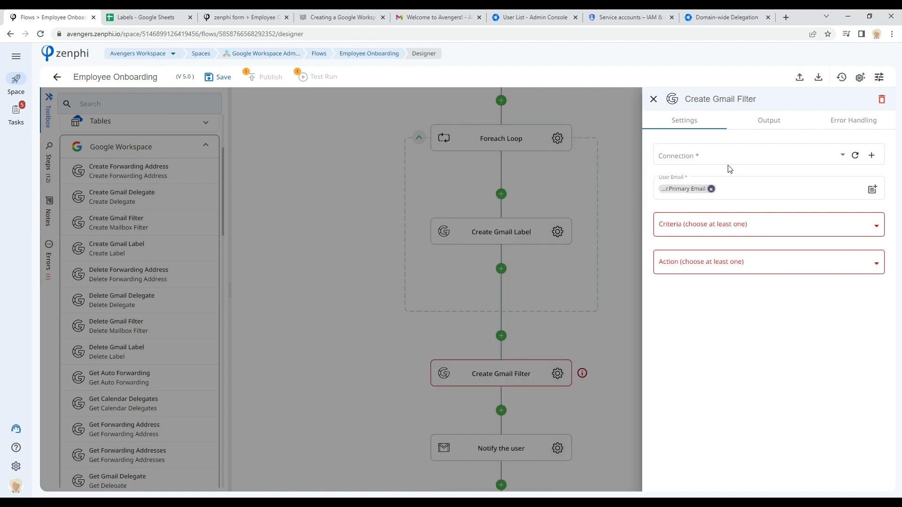
{"action": "left_click", "coordinate": [729, 162]}
{"action": "left_click", "coordinate": [691, 162]}
Step: Add a Subject criterion to the filter with the value Secret
{"action": "left_click", "coordinate": [705, 230]}
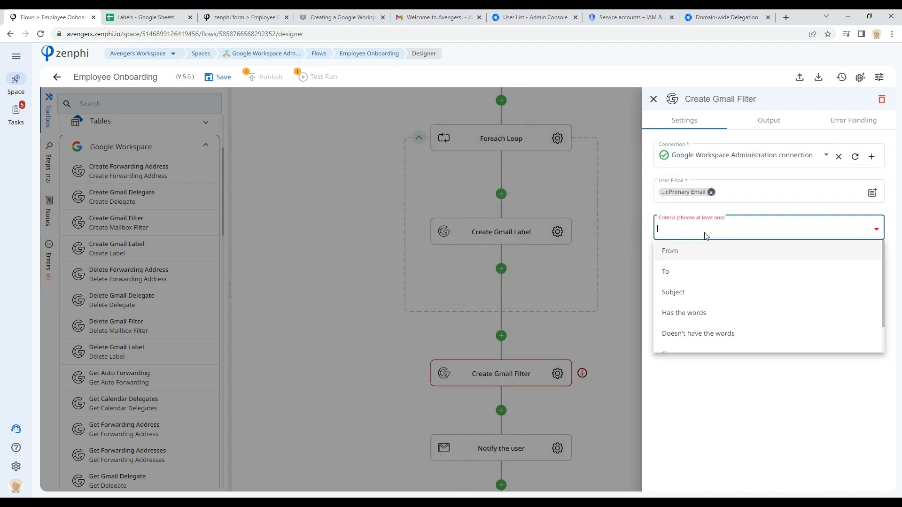
{"action": "left_click", "coordinate": [689, 294]}
{"action": "left_click", "coordinate": [749, 402]}
{"action": "left_click", "coordinate": [703, 268]}
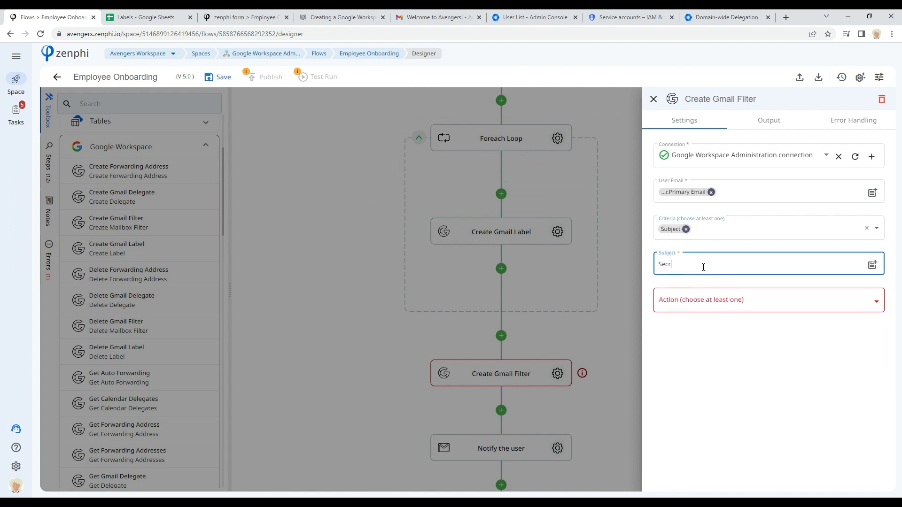
Step: Add an Add Label(s) action to the filter that applies the label Secret
{"action": "left_click", "coordinate": [684, 303]}
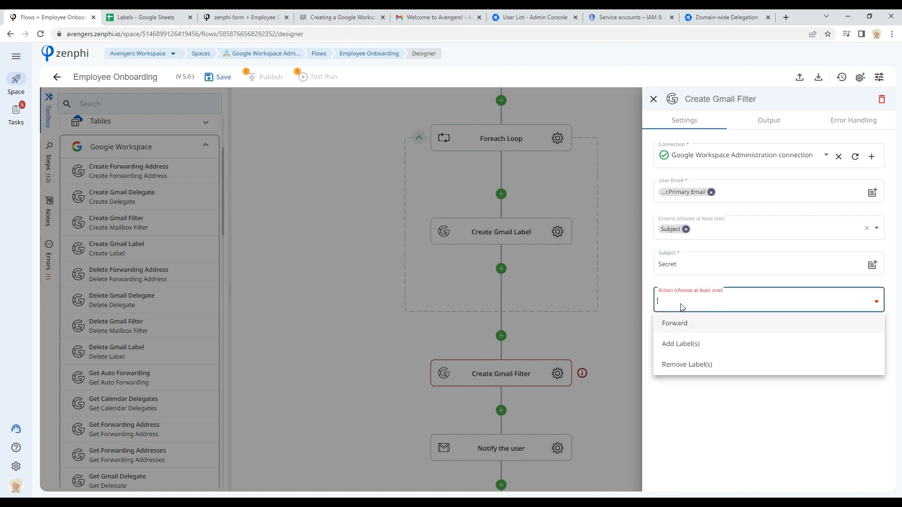
{"action": "left_click", "coordinate": [697, 345]}
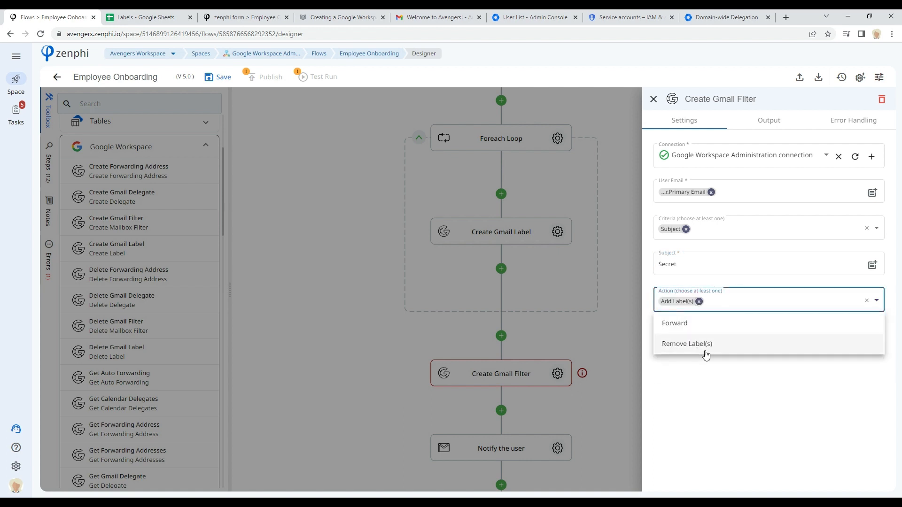
{"action": "left_click", "coordinate": [719, 397]}
{"action": "left_click", "coordinate": [697, 339]}
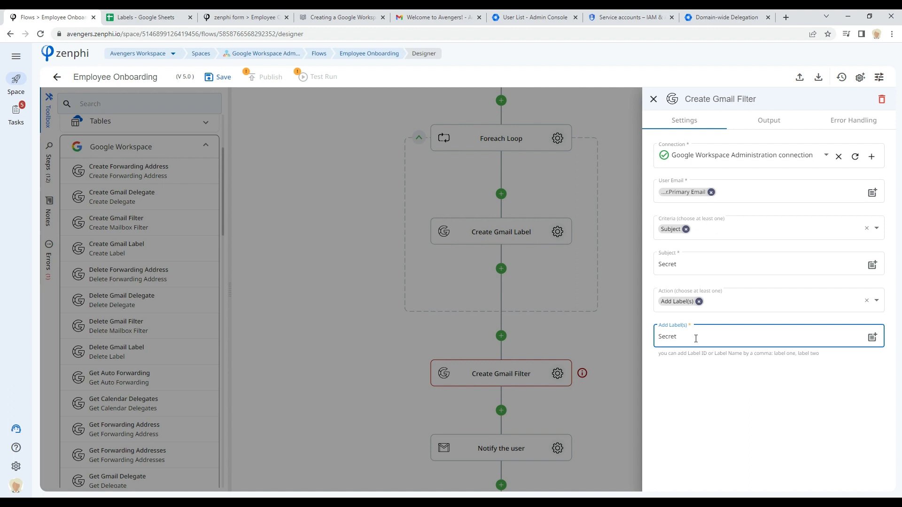
{"action": "left_click", "coordinate": [614, 388]}
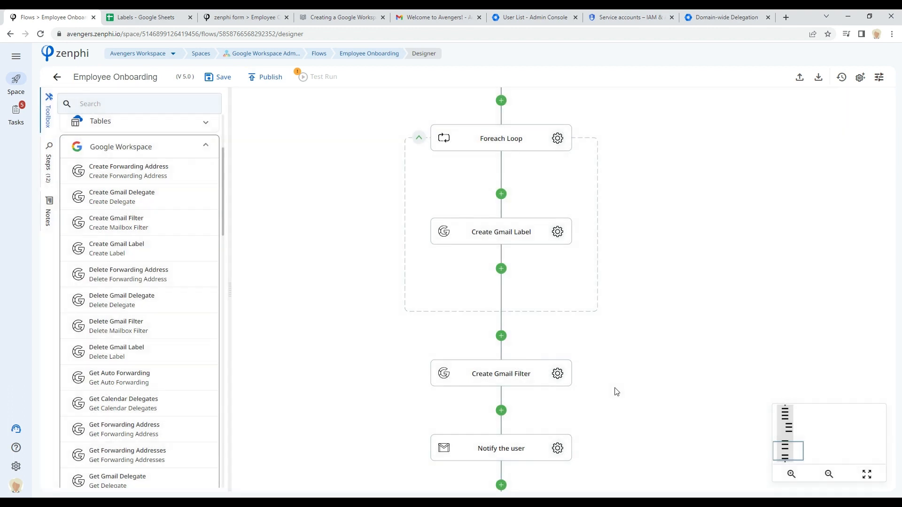
{"action": "mouse_move", "coordinate": [786, 456]}
{"action": "left_mouse_down"}
{"action": "mouse_move", "coordinate": [787, 463]}
{"action": "mouse_move", "coordinate": [787, 451]}
{"action": "left_mouse_up"}
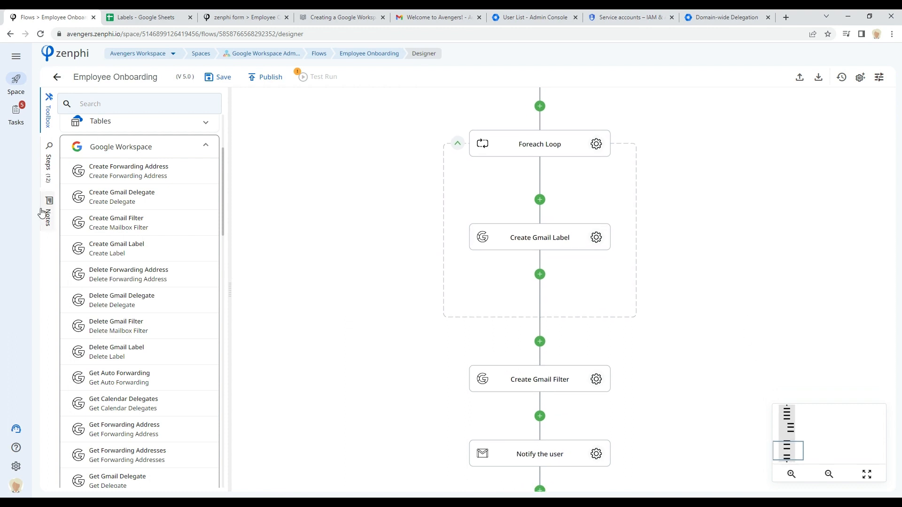
{"action": "left_click_drag", "start_coordinate": [694, 170], "coordinate": [683, 214]}
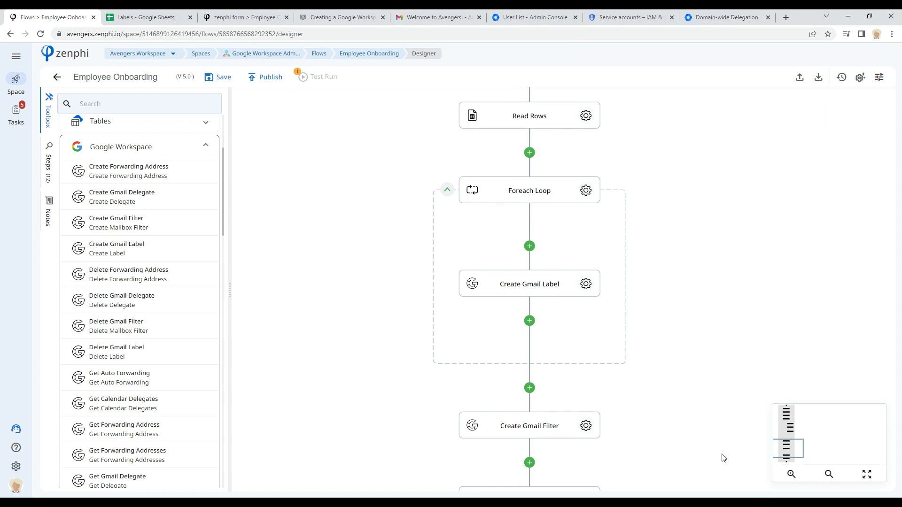
Step: Leave the Employee Onboarding designer without saving and open the Employee Offboarding flow for editing
{"action": "left_click", "coordinate": [320, 54]}
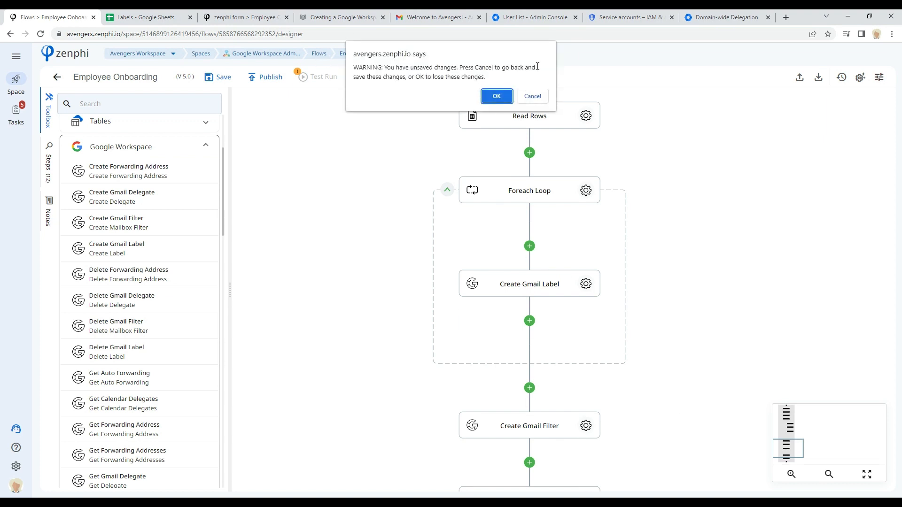
{"action": "left_click", "coordinate": [497, 97]}
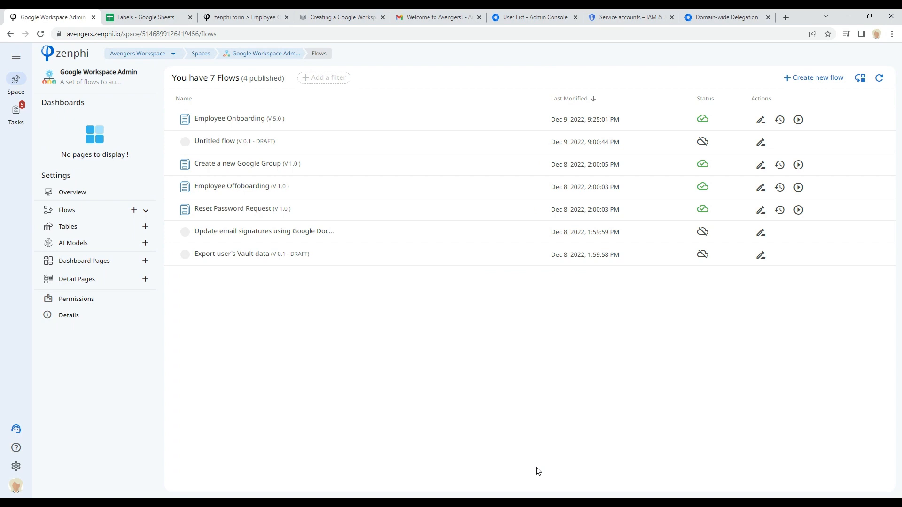
{"action": "left_click", "coordinate": [209, 186]}
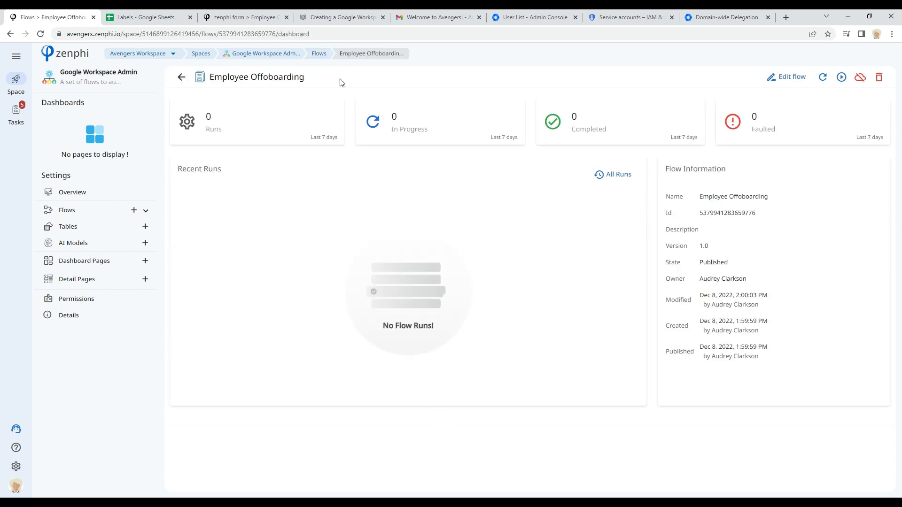
{"action": "left_click", "coordinate": [784, 79]}
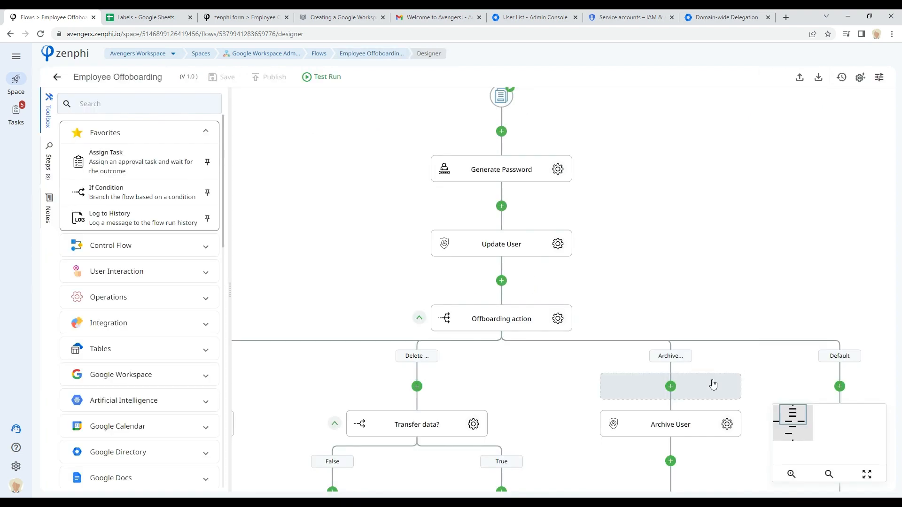
Step: Review the form built for the Offboarding flow's Form Trigger, going through all three of its sections
{"action": "mouse_move", "coordinate": [798, 421]}
{"action": "left_mouse_down"}
{"action": "mouse_move", "coordinate": [791, 427]}
{"action": "mouse_move", "coordinate": [798, 431]}
{"action": "mouse_move", "coordinate": [792, 419]}
{"action": "mouse_move", "coordinate": [799, 420]}
{"action": "left_mouse_up"}
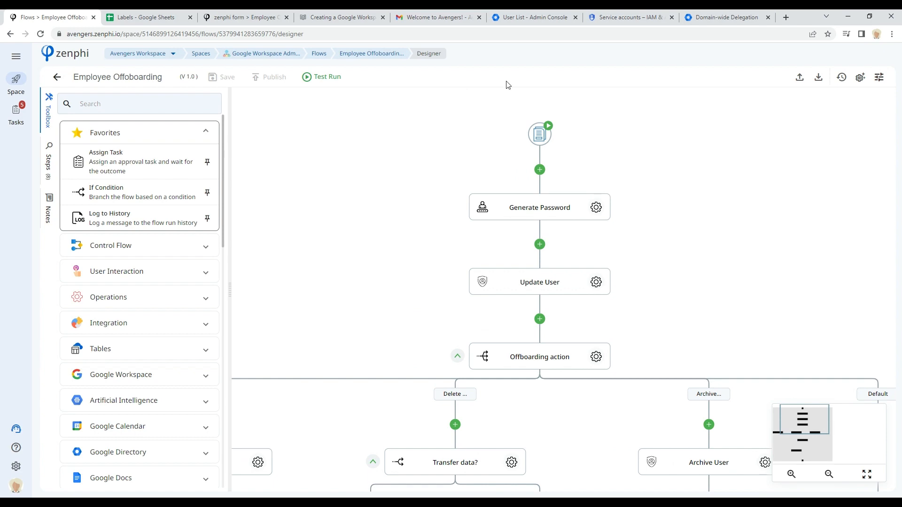
{"action": "left_click", "coordinate": [543, 136]}
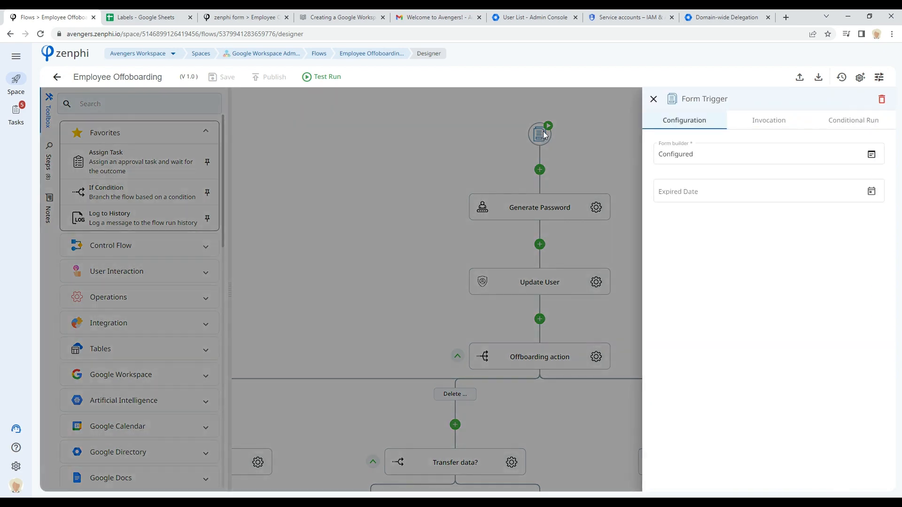
{"action": "left_click", "coordinate": [872, 153]}
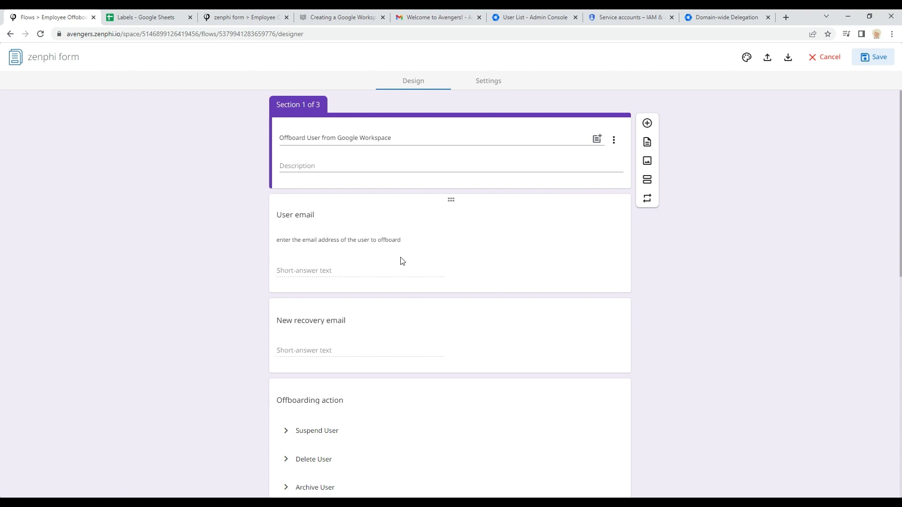
{"action": "scroll", "coordinate": [429, 260], "scroll_direction": "down", "scroll_amount": 2}
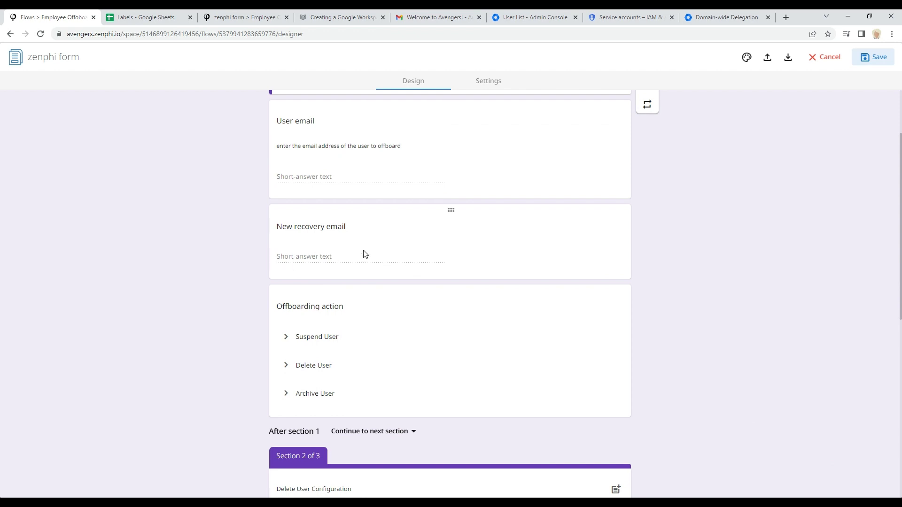
{"action": "scroll", "coordinate": [362, 254], "scroll_direction": "down", "scroll_amount": 3}
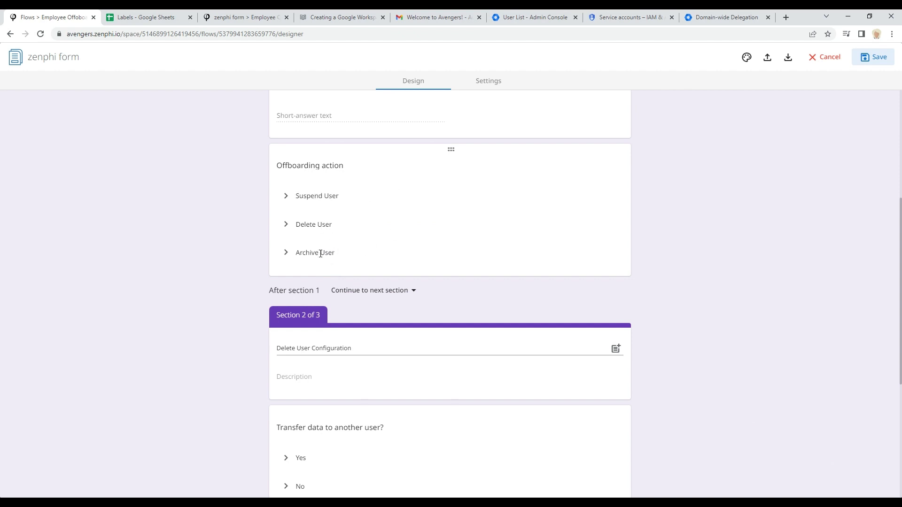
{"action": "scroll", "coordinate": [558, 236], "scroll_direction": "down", "scroll_amount": 4}
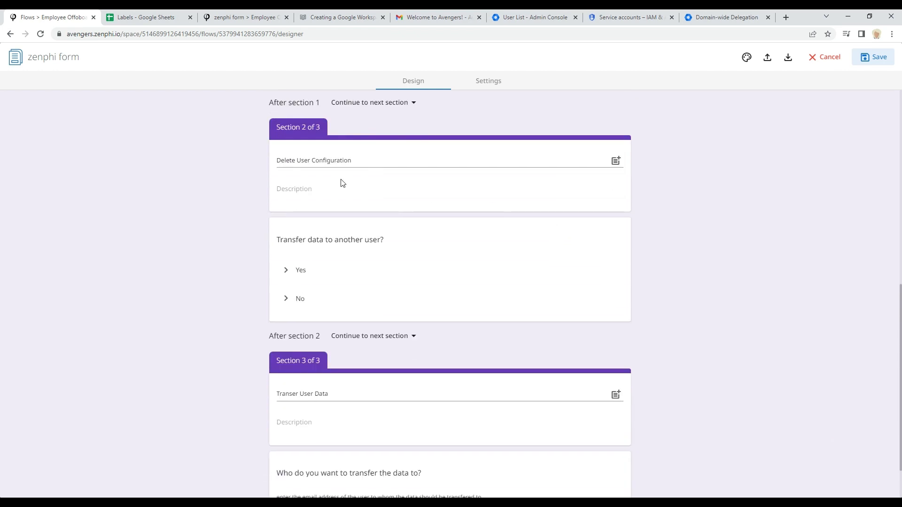
{"action": "scroll", "coordinate": [341, 181], "scroll_direction": "up", "scroll_amount": 2}
{"action": "scroll", "coordinate": [341, 184], "scroll_direction": "up", "scroll_amount": 1}
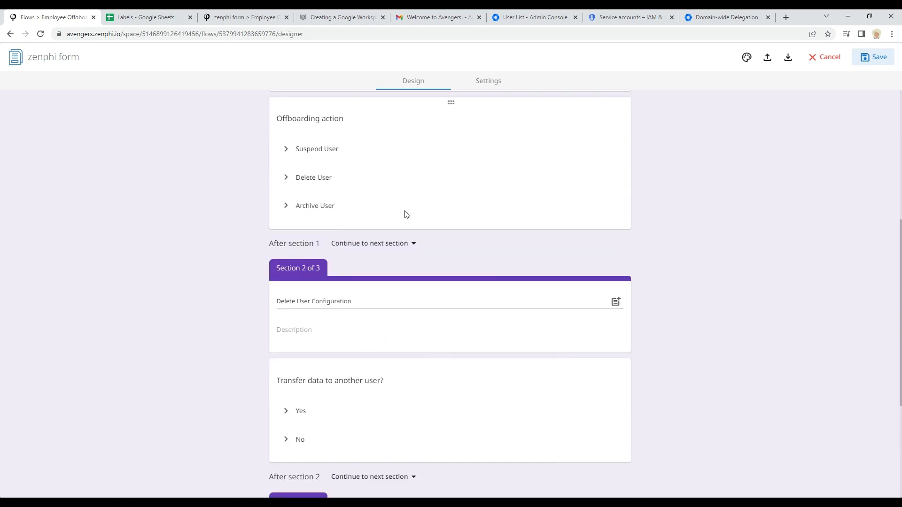
{"action": "scroll", "coordinate": [407, 219], "scroll_direction": "down", "scroll_amount": 3}
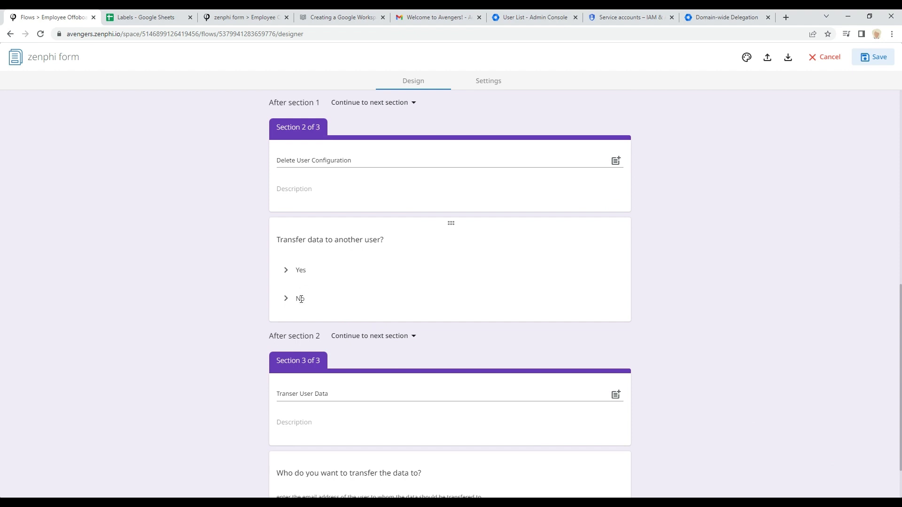
{"action": "scroll", "coordinate": [465, 310], "scroll_direction": "down", "scroll_amount": 1}
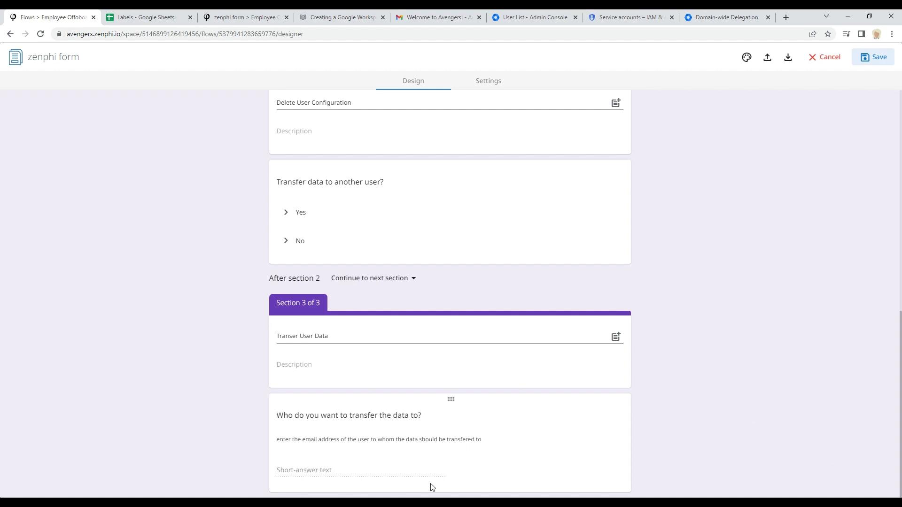
{"action": "left_click", "coordinate": [828, 57]}
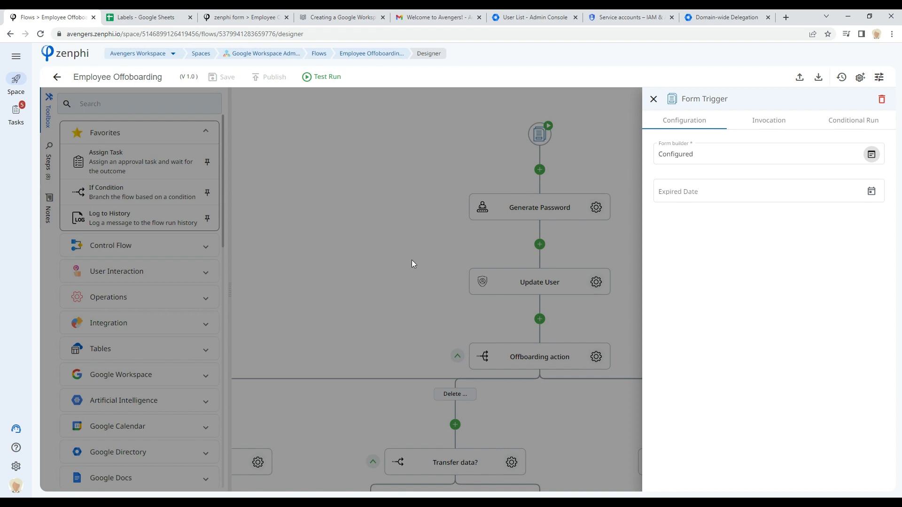
Step: Inspect the Update User step's connection, user and fields-for-update settings
{"action": "left_click", "coordinate": [412, 261]}
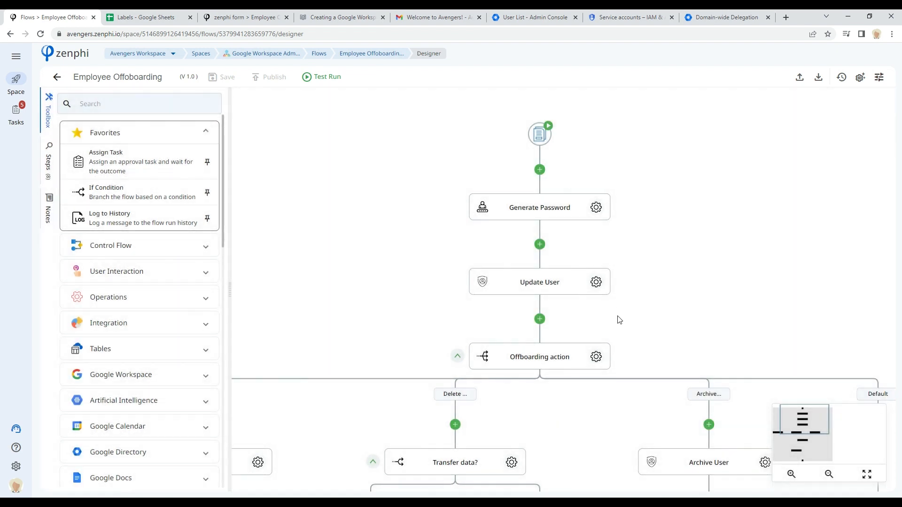
{"action": "left_click_drag", "start_coordinate": [647, 320], "coordinate": [661, 288]}
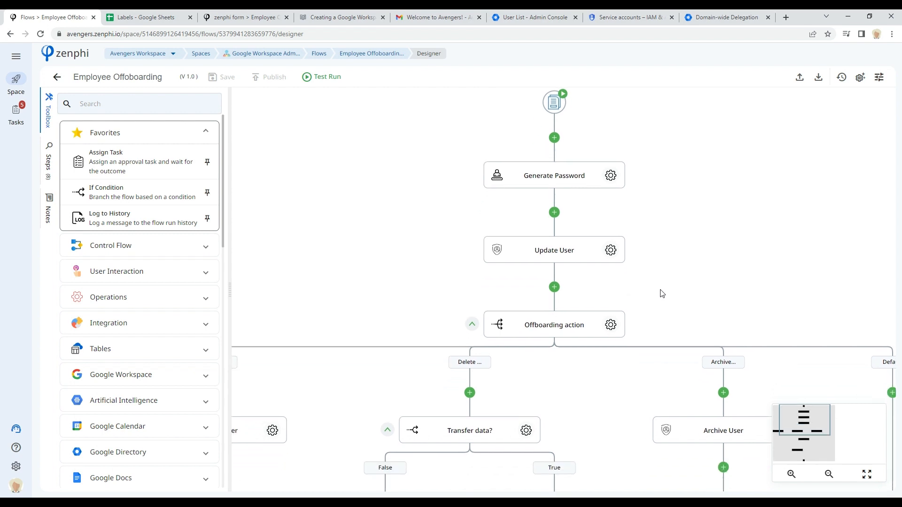
{"action": "left_click", "coordinate": [613, 252]}
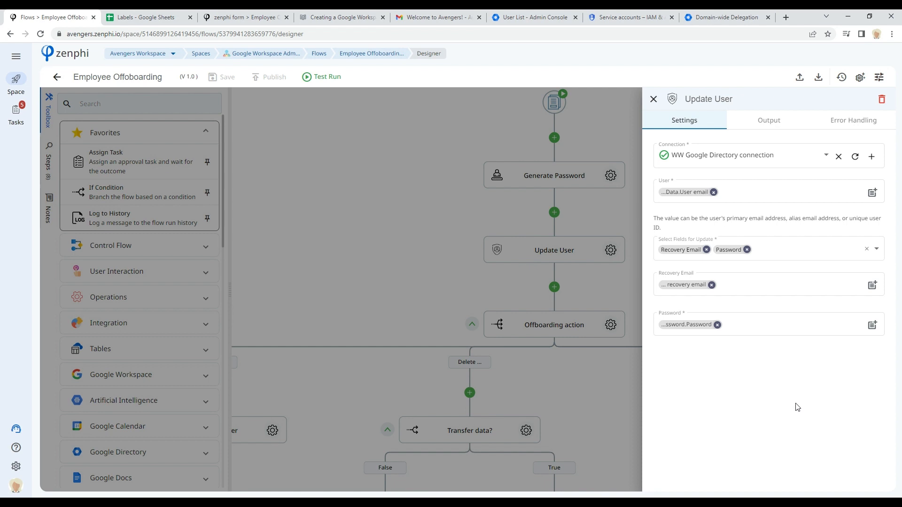
{"action": "mouse_move", "coordinate": [685, 193]}
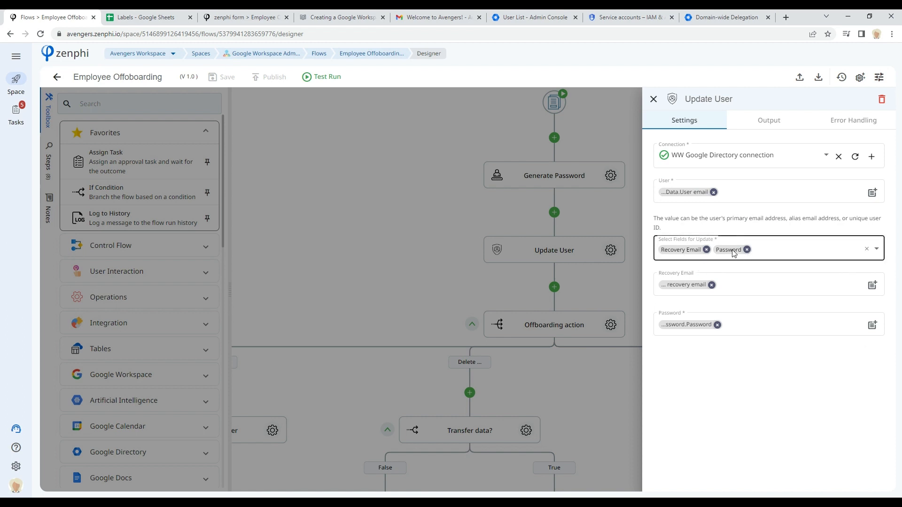
{"action": "mouse_move", "coordinate": [694, 287]}
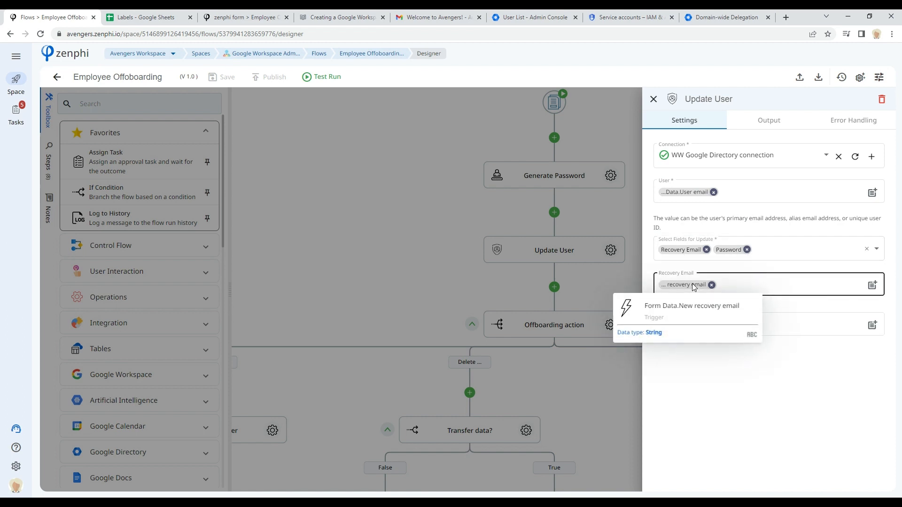
{"action": "mouse_move", "coordinate": [694, 324]}
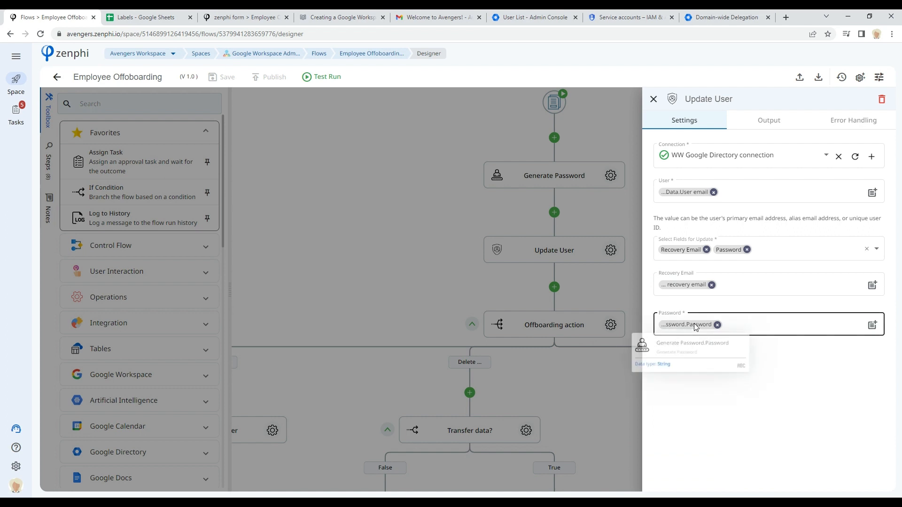
{"action": "left_click", "coordinate": [604, 280]}
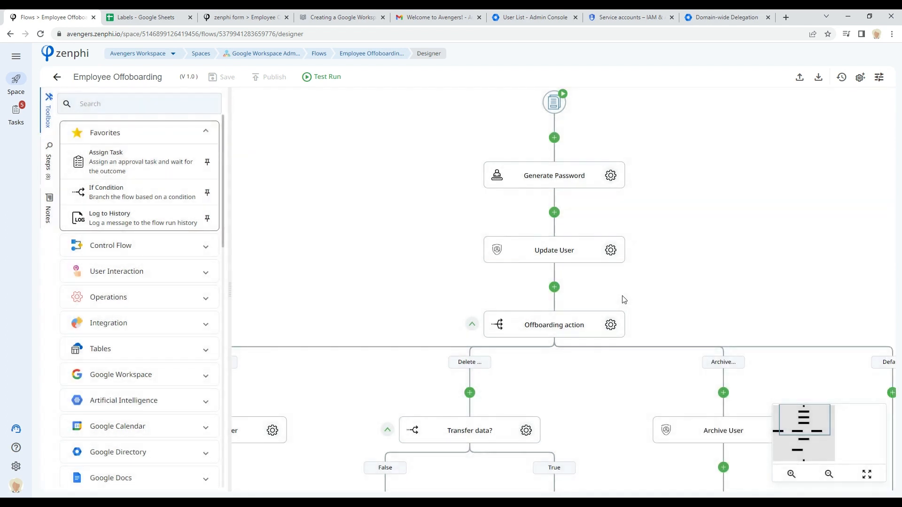
Step: Inspect the Offboarding action switch's input and its branch values
{"action": "left_click_drag", "start_coordinate": [677, 321], "coordinate": [710, 164]}
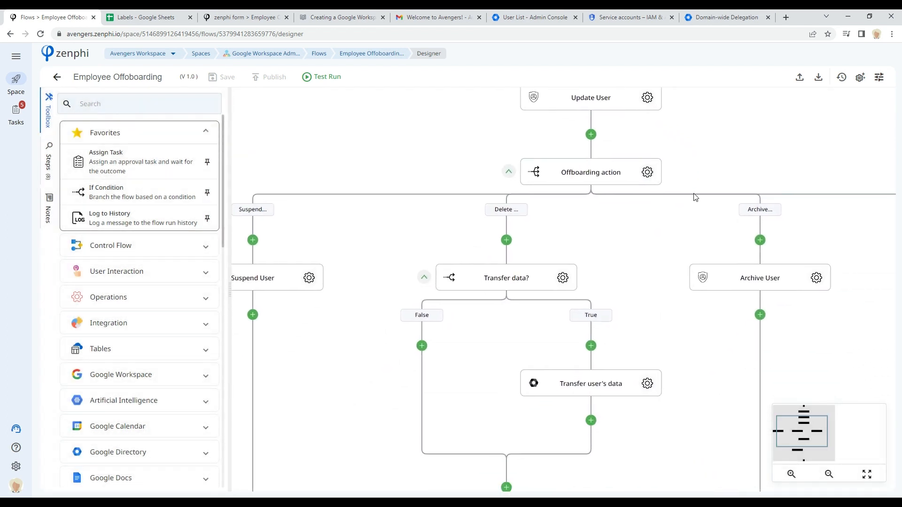
{"action": "left_click", "coordinate": [647, 173]}
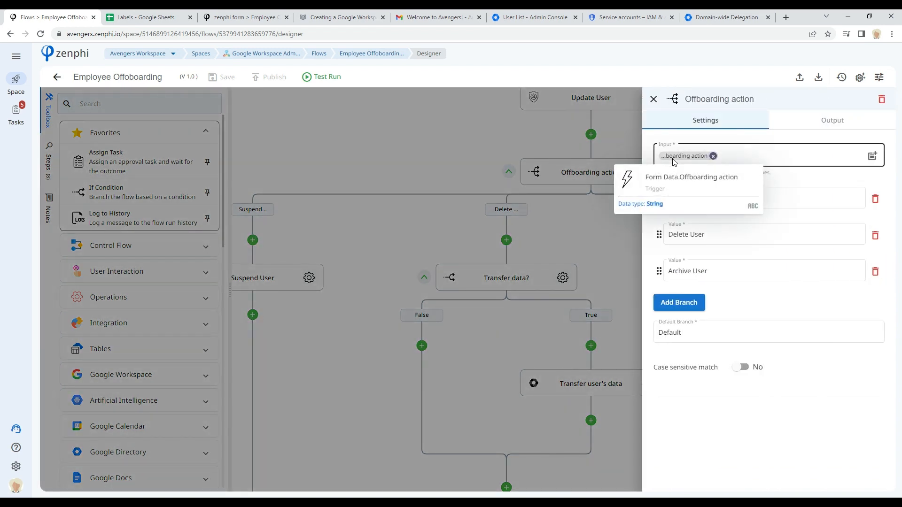
{"action": "left_click", "coordinate": [672, 200]}
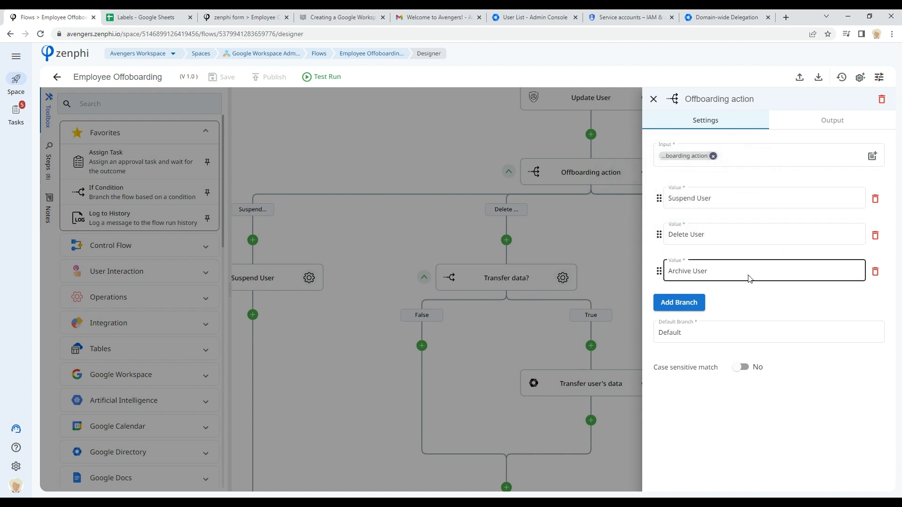
{"action": "left_click", "coordinate": [585, 232]}
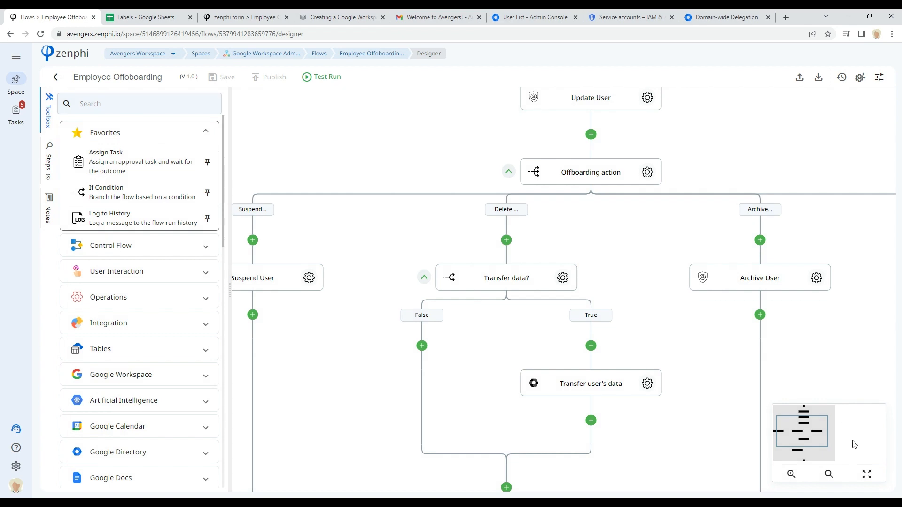
Step: Inspect the Suspend User step's connection, user and suspended settings
{"action": "mouse_move", "coordinate": [809, 436]}
{"action": "left_mouse_down"}
{"action": "mouse_move", "coordinate": [807, 427]}
{"action": "mouse_move", "coordinate": [799, 433]}
{"action": "left_mouse_up"}
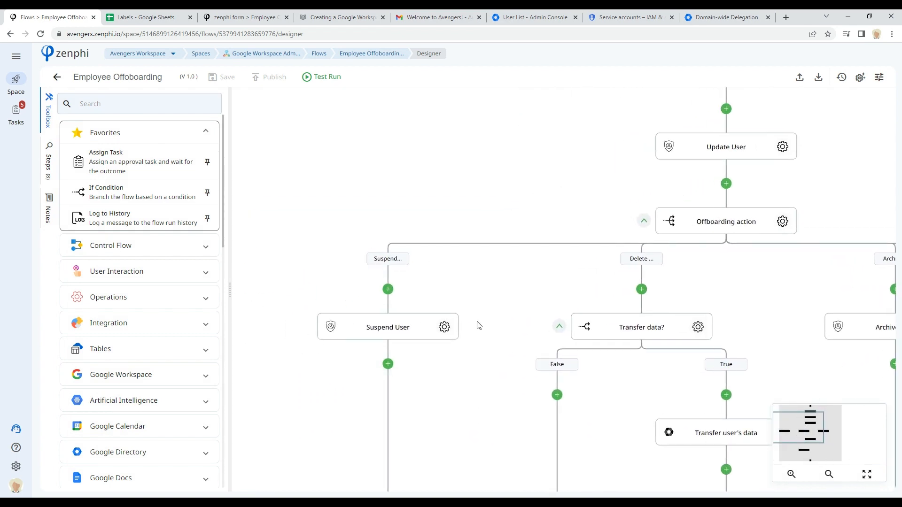
{"action": "left_click", "coordinate": [444, 328]}
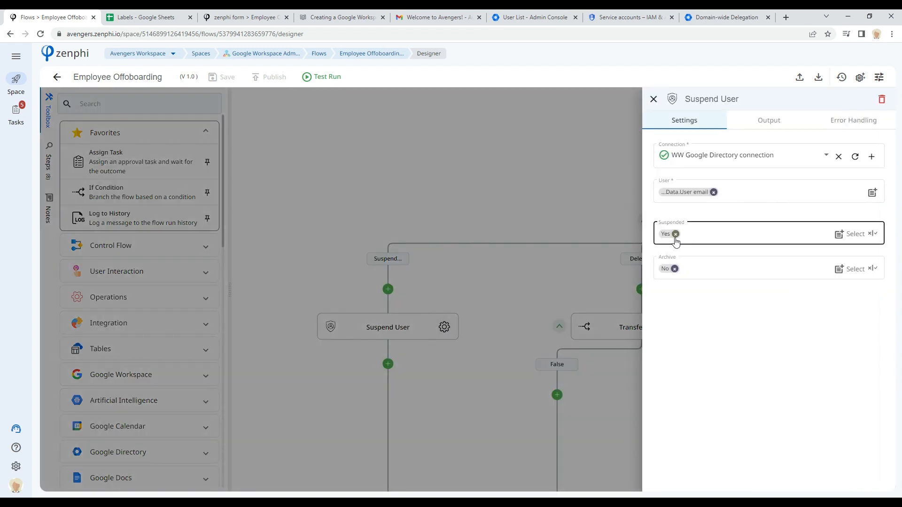
{"action": "left_click", "coordinate": [569, 292]}
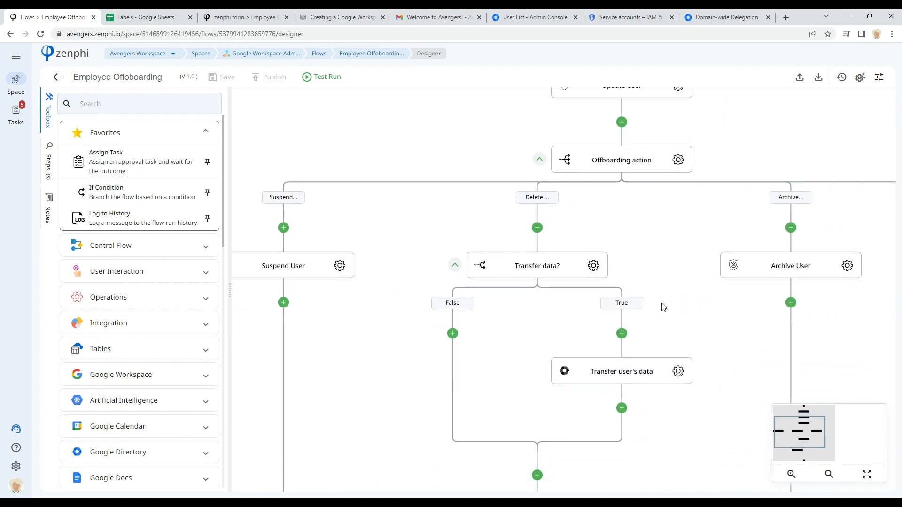
Step: Inspect the condition clause of the Transfer data? branch
{"action": "left_click", "coordinate": [594, 265]}
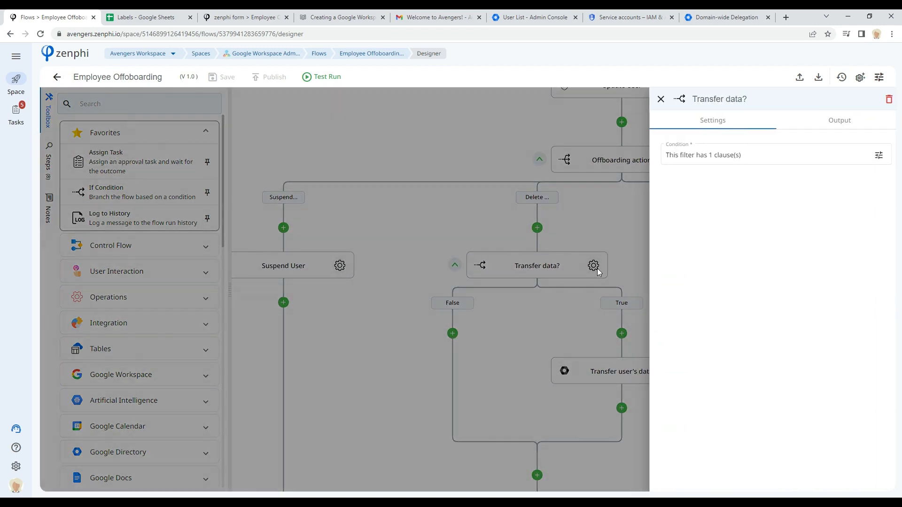
{"action": "left_click", "coordinate": [871, 155]}
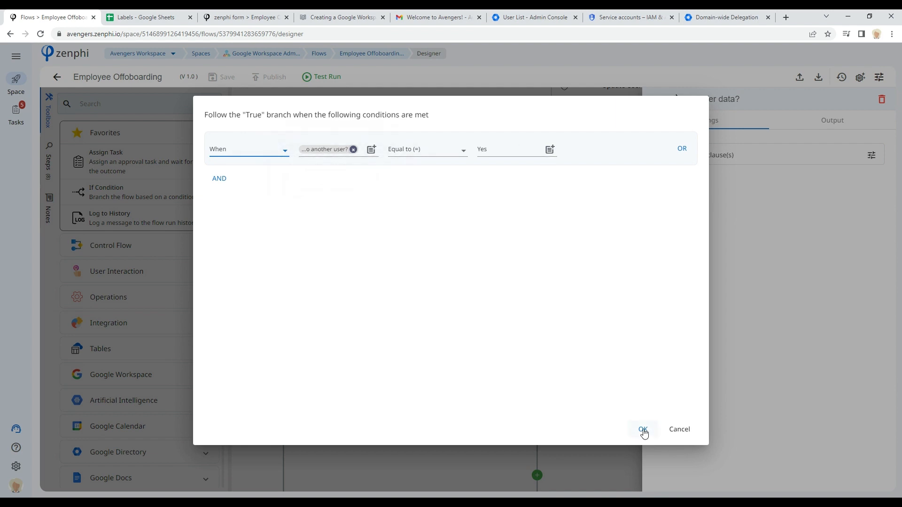
{"action": "left_click", "coordinate": [682, 432]}
{"action": "left_click", "coordinate": [541, 347]}
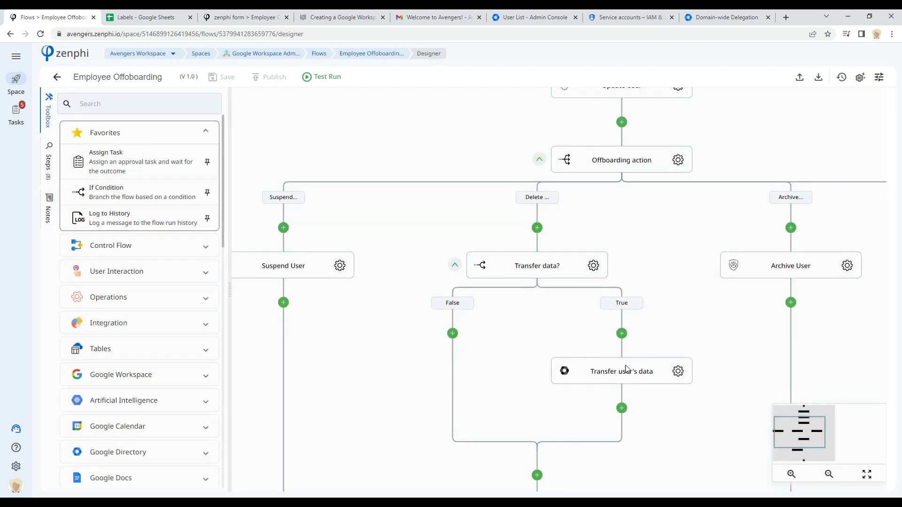
Step: Inspect the Transfer user's data step's connection, users and data-to-transfer options
{"action": "left_click_drag", "start_coordinate": [724, 365], "coordinate": [584, 296]}
{"action": "left_click", "coordinate": [520, 301]}
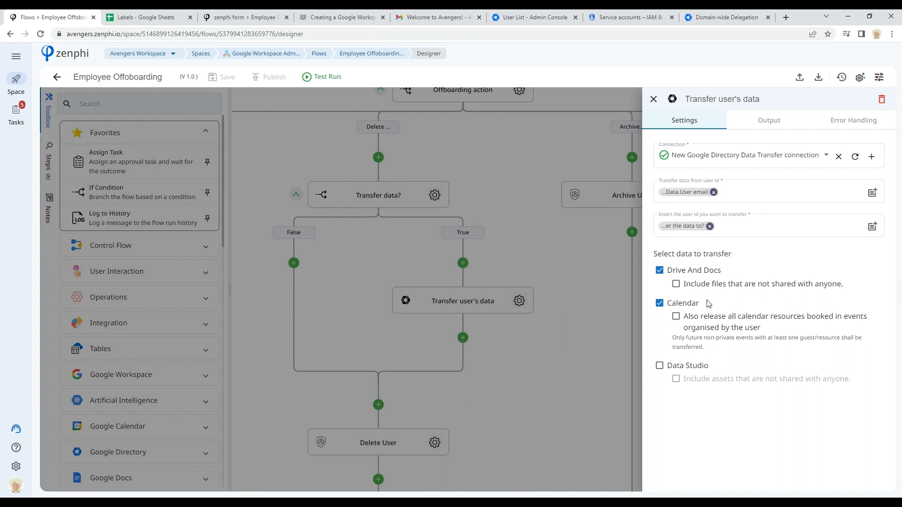
{"action": "mouse_move", "coordinate": [673, 195]}
{"action": "left_click", "coordinate": [525, 363]}
Step: Inspect the Delete User step's connection and user settings
{"action": "left_click_drag", "start_coordinate": [520, 402], "coordinate": [540, 309]}
{"action": "left_click", "coordinate": [491, 315]}
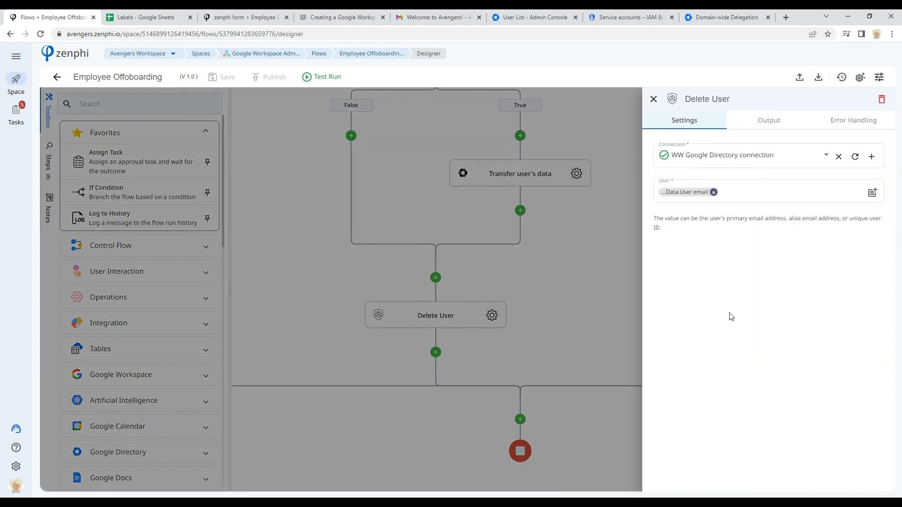
{"action": "left_click", "coordinate": [557, 328]}
Step: Inspect the Archive User step's connection, user, suspended and archive settings
{"action": "left_click_drag", "start_coordinate": [648, 225], "coordinate": [559, 395]}
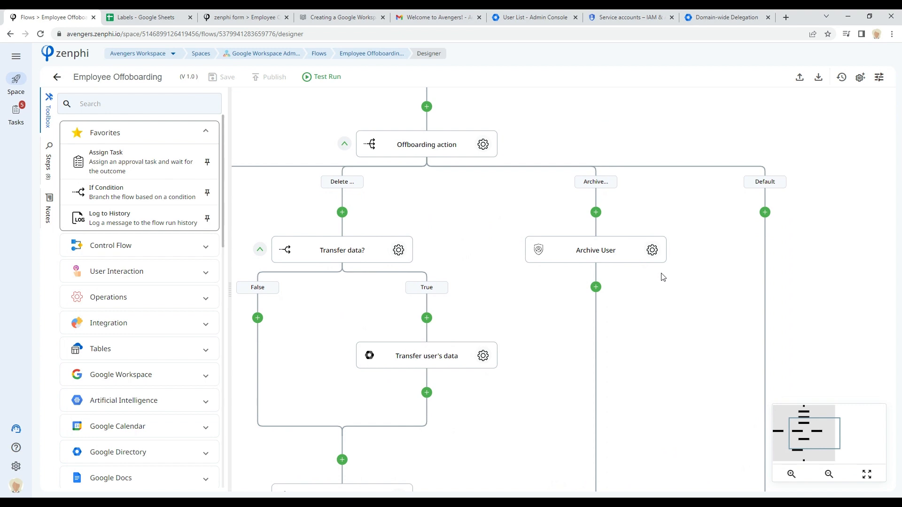
{"action": "left_click", "coordinate": [653, 250]}
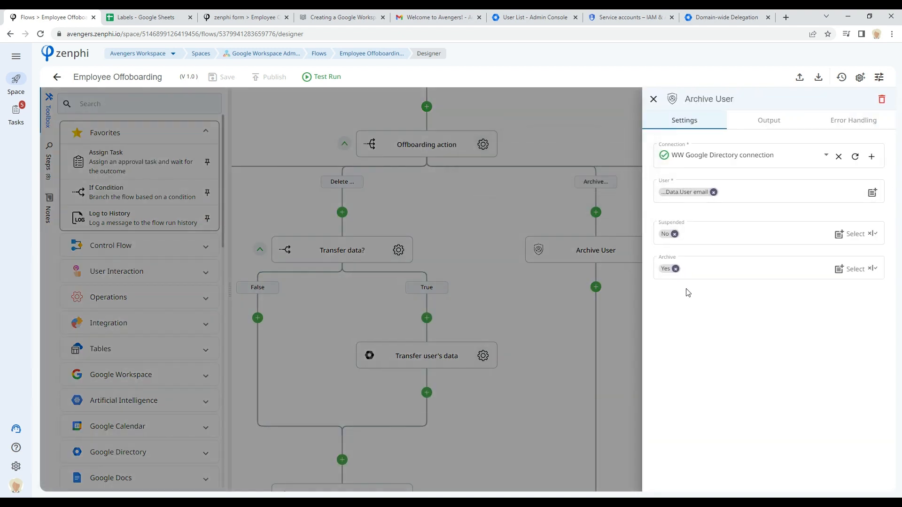
Step: Close the Archive User panel and return to the space's flows list
{"action": "left_click", "coordinate": [629, 318]}
{"action": "mouse_move", "coordinate": [818, 430]}
{"action": "left_mouse_down"}
{"action": "mouse_move", "coordinate": [806, 443]}
{"action": "mouse_move", "coordinate": [805, 426]}
{"action": "mouse_move", "coordinate": [800, 452]}
{"action": "mouse_move", "coordinate": [807, 416]}
{"action": "left_mouse_up"}
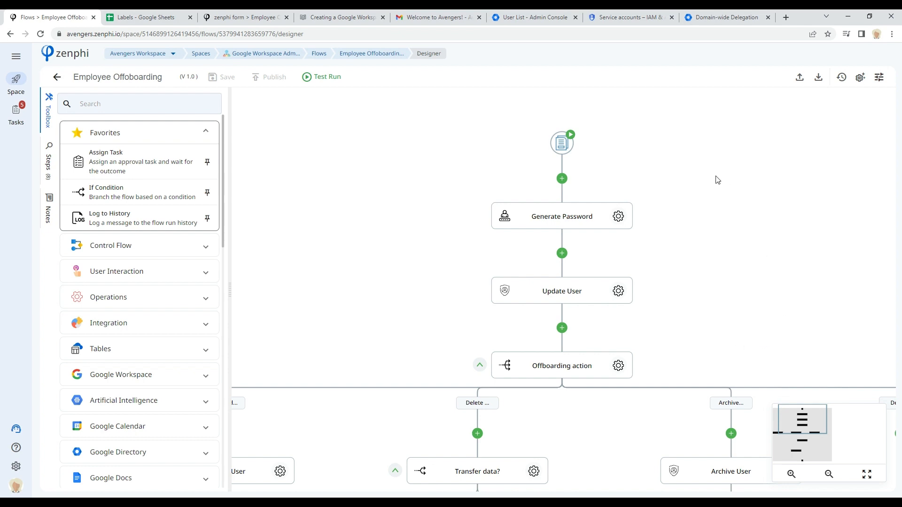
{"action": "left_click", "coordinate": [319, 55]}
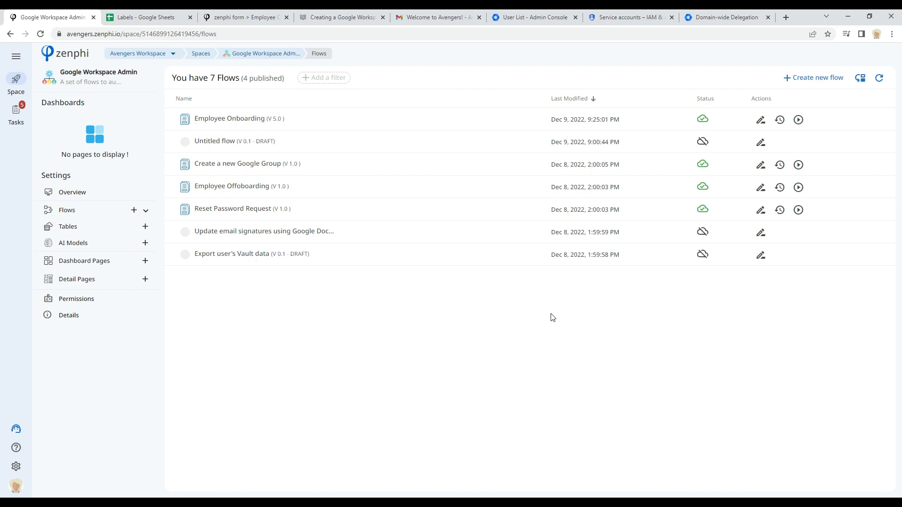
Step: Open the Update email signatures using Google Docs template flow in the designer
{"action": "left_click", "coordinate": [235, 232]}
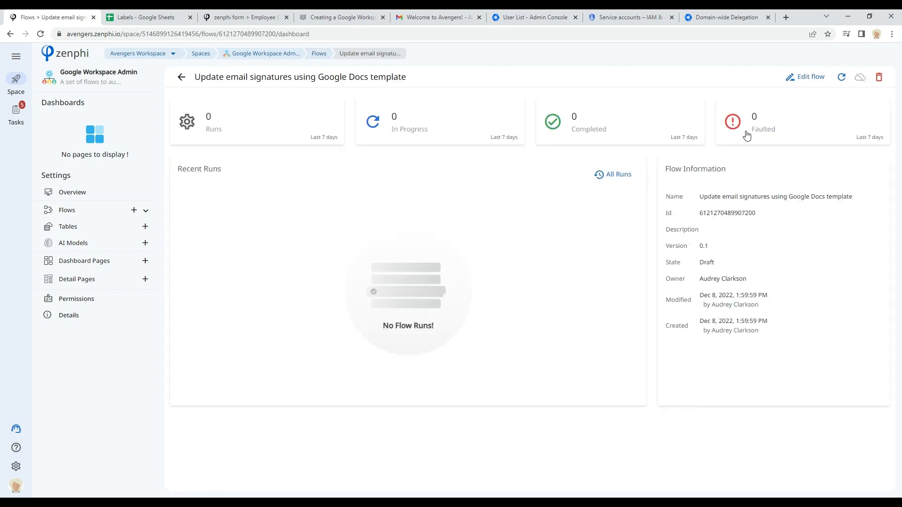
{"action": "left_click", "coordinate": [799, 77]}
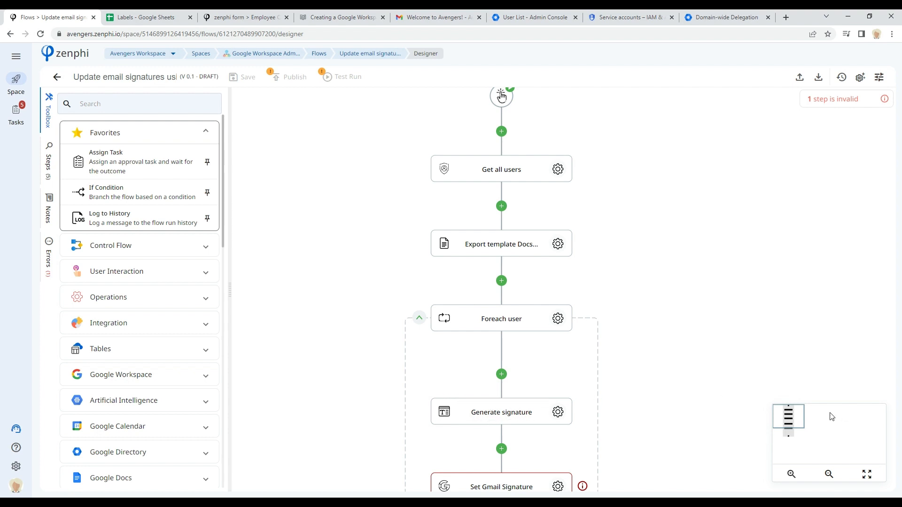
{"action": "scroll", "coordinate": [668, 259], "scroll_direction": "up", "scroll_amount": 2}
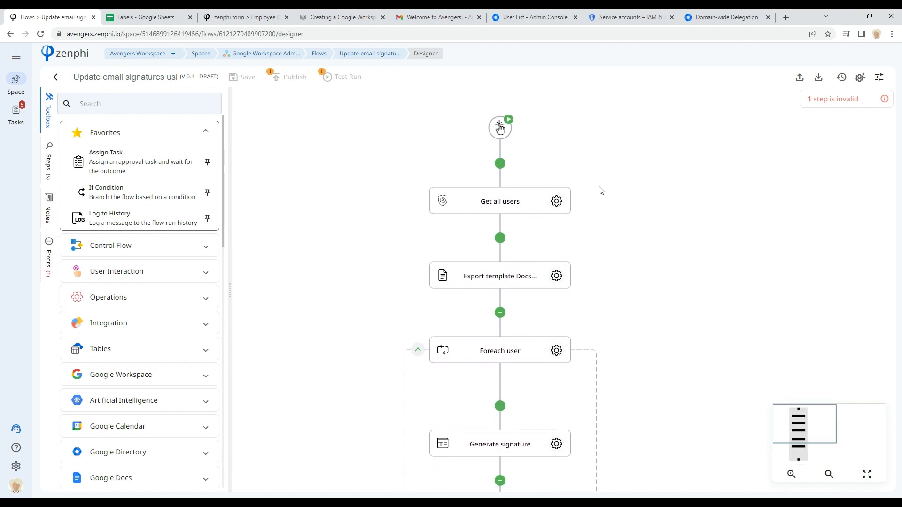
Step: Inspect the Get all users step's connection, domain and user filter settings
{"action": "left_click", "coordinate": [557, 201]}
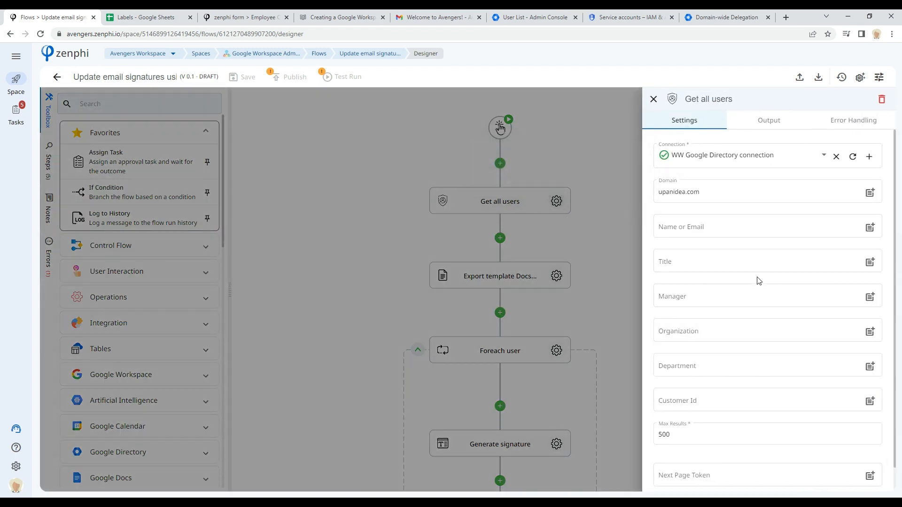
{"action": "double_click", "coordinate": [692, 198]}
{"action": "scroll", "coordinate": [685, 207], "scroll_direction": "down", "scroll_amount": 1}
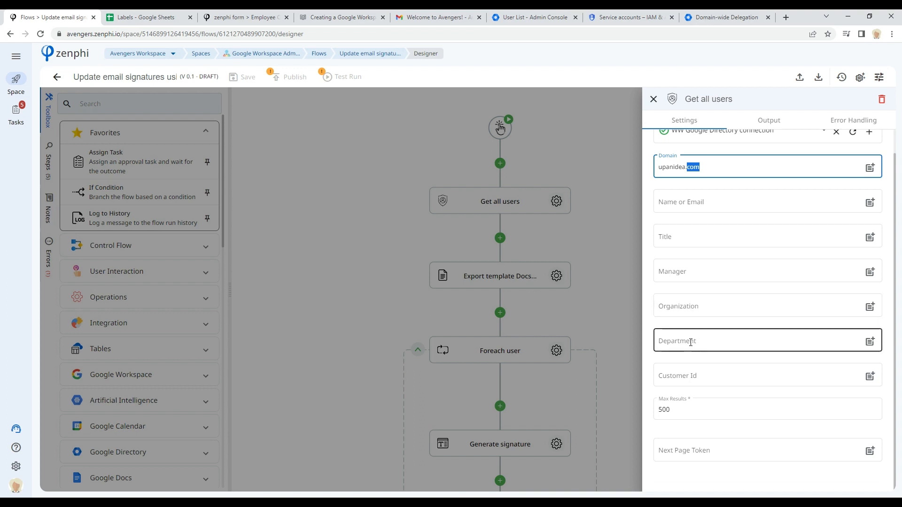
{"action": "left_click", "coordinate": [700, 305]}
{"action": "left_click", "coordinate": [604, 236]}
Step: Open the Export template step's source file to view the Email Signature Template document, and return to the flow
{"action": "left_click", "coordinate": [555, 276]}
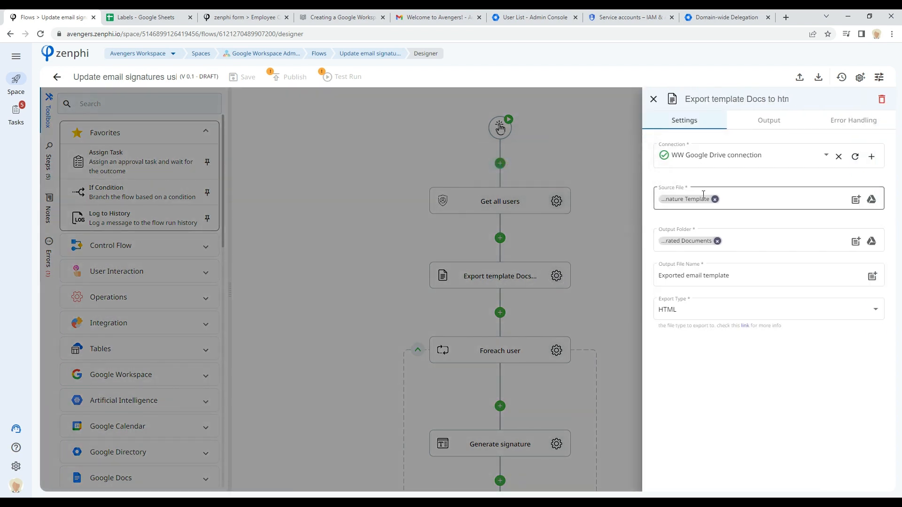
{"action": "mouse_move", "coordinate": [705, 198]}
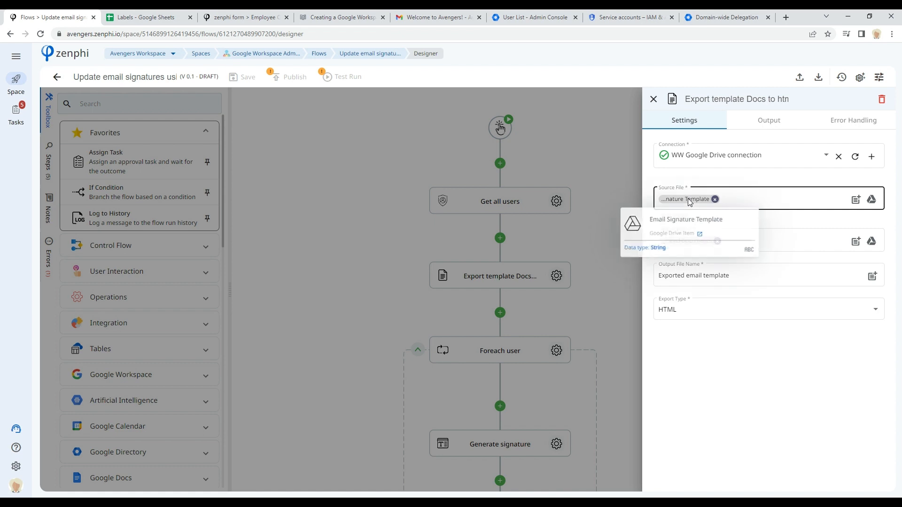
{"action": "left_click", "coordinate": [700, 237]}
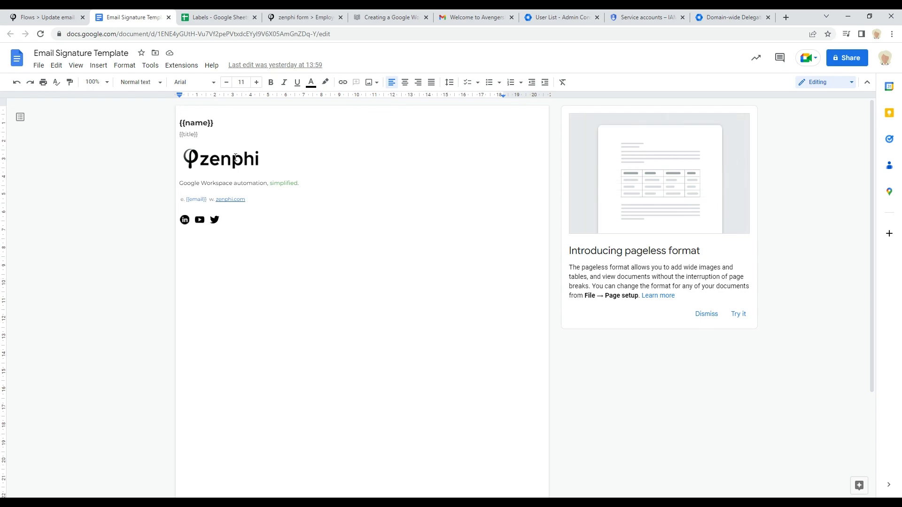
{"action": "left_click", "coordinate": [36, 18]}
{"action": "left_click", "coordinate": [386, 283]}
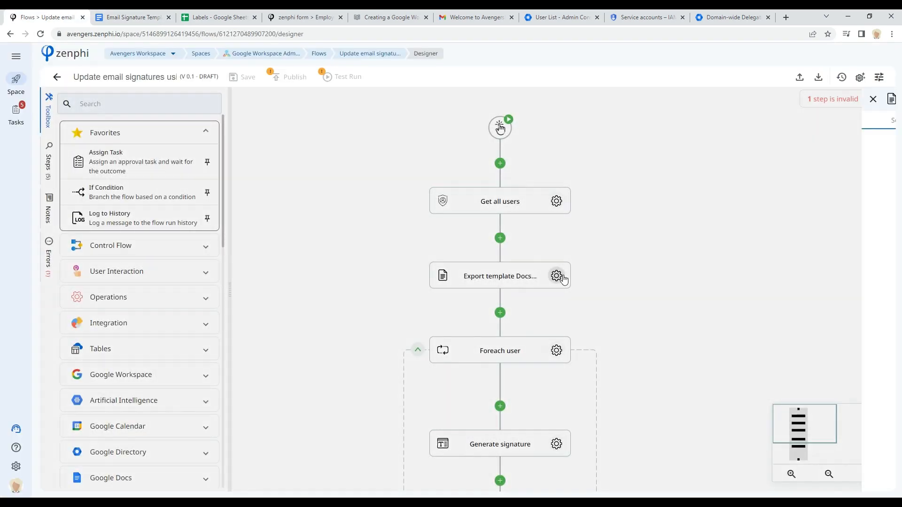
Step: Inspect the Export template step's output folder, output file name and export type
{"action": "left_click", "coordinate": [562, 277]}
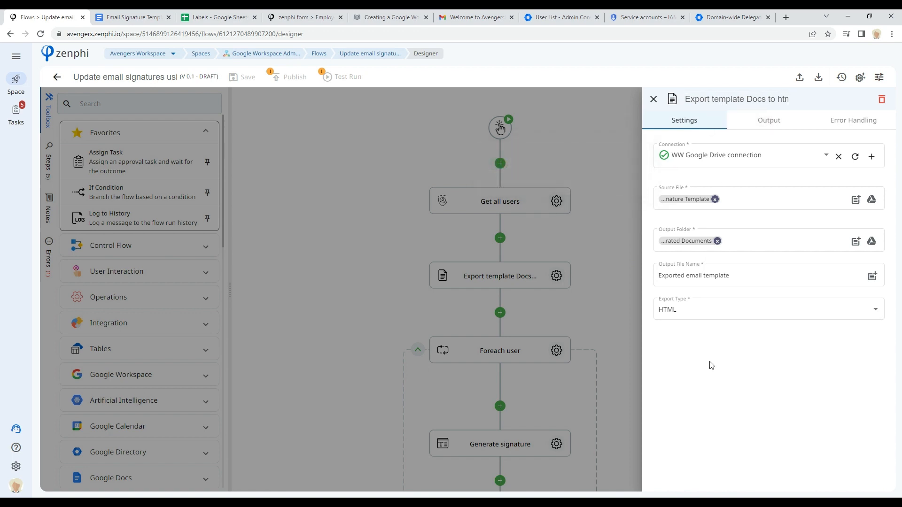
{"action": "mouse_move", "coordinate": [700, 200]}
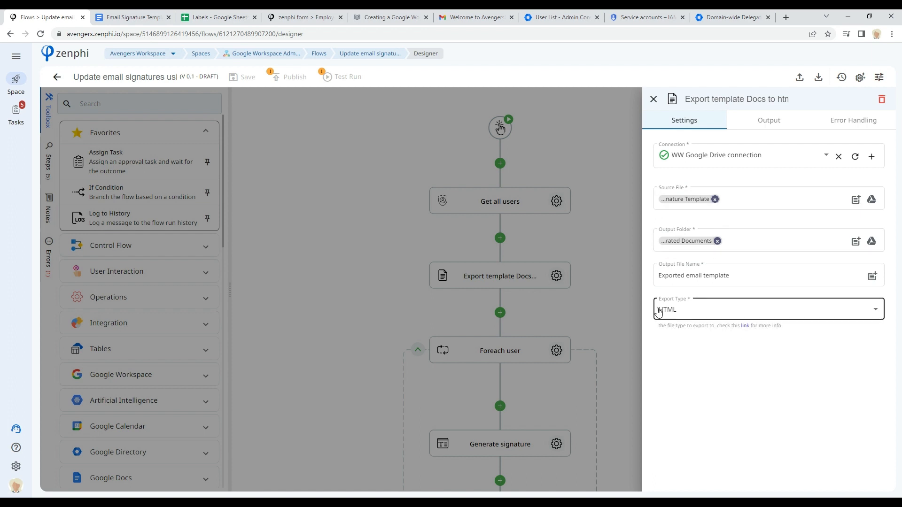
{"action": "left_click", "coordinate": [602, 303]}
{"action": "left_click_drag", "start_coordinate": [595, 312], "coordinate": [574, 235]}
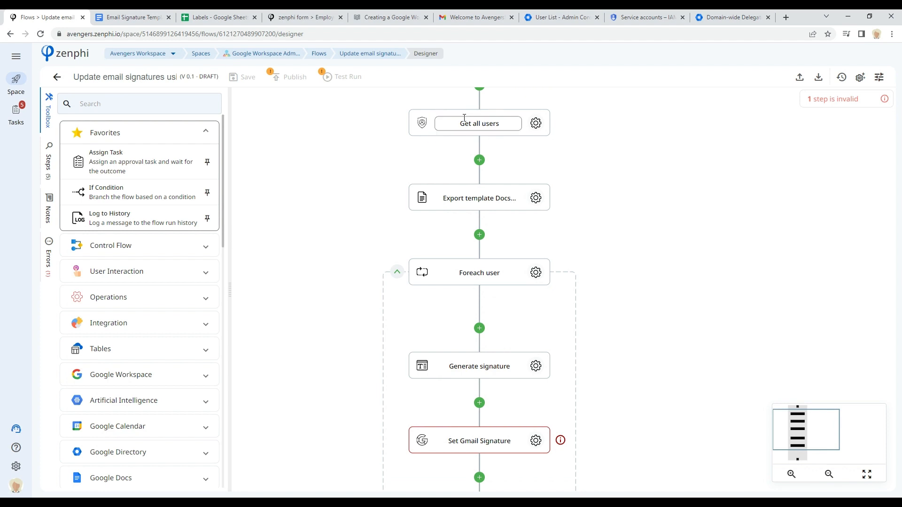
{"action": "left_click_drag", "start_coordinate": [715, 346], "coordinate": [645, 262]}
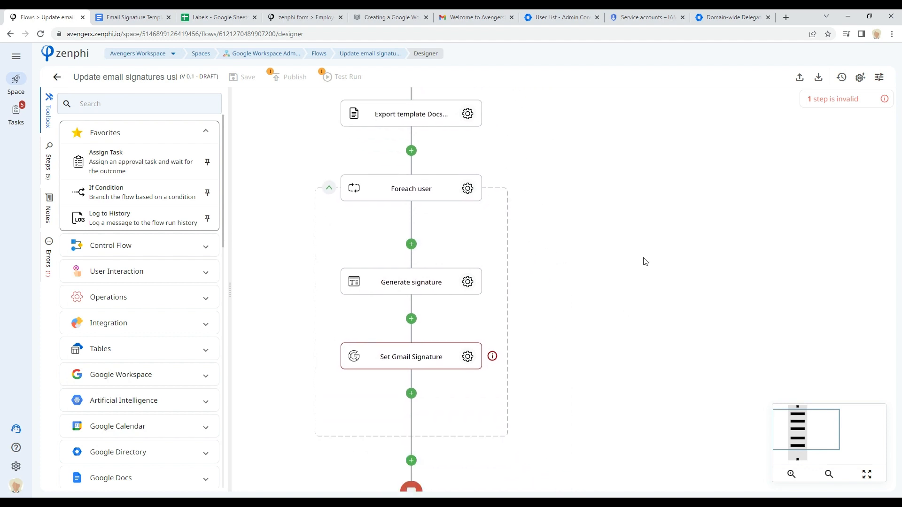
Step: Inspect the Generate signature step's source text and its name, title and email token mappings
{"action": "left_click", "coordinate": [467, 284]}
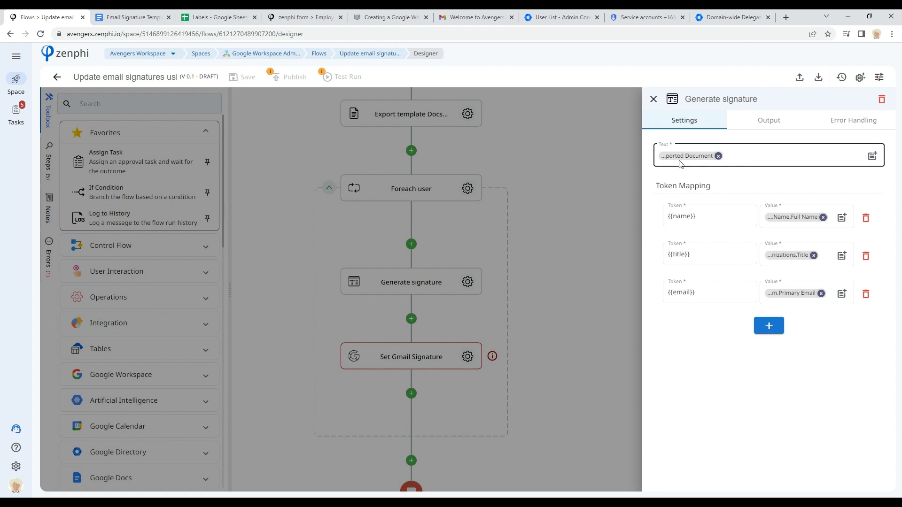
{"action": "mouse_move", "coordinate": [671, 159]}
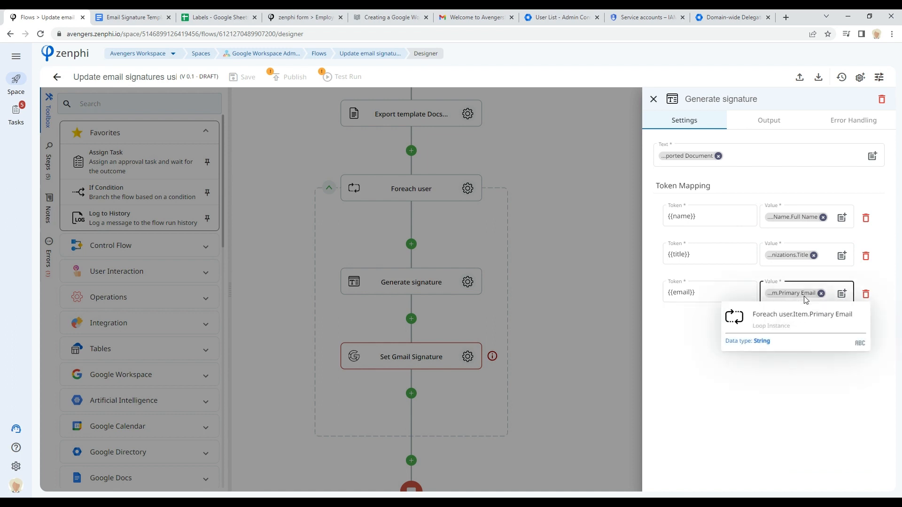
{"action": "left_click", "coordinate": [574, 312]}
Step: Inspect the Set Gmail Signature step's connection, user email, format and signature settings
{"action": "left_click", "coordinate": [467, 356]}
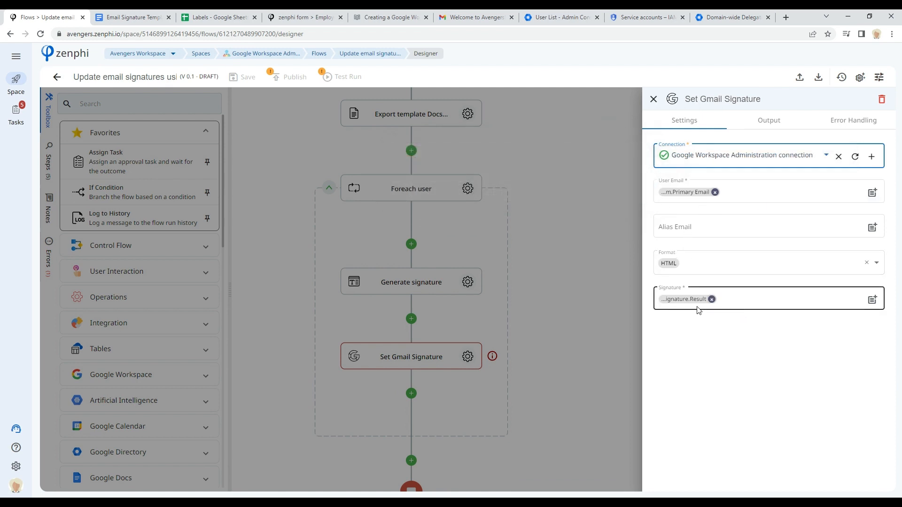
{"action": "left_click", "coordinate": [549, 319]}
{"action": "left_click_drag", "start_coordinate": [572, 219], "coordinate": [648, 357]}
{"action": "left_click_drag", "start_coordinate": [625, 212], "coordinate": [648, 215]}
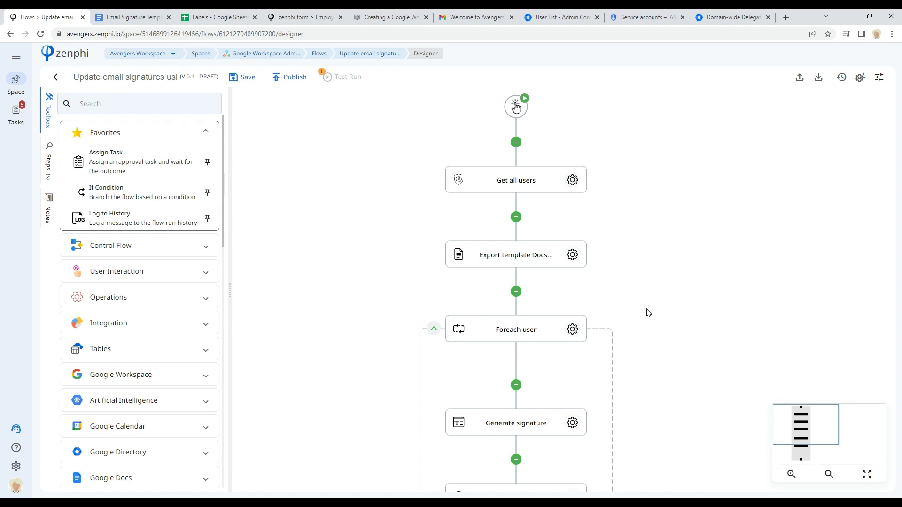
Step: Leave the designer for the flows list, discarding the unsaved changes
{"action": "scroll", "coordinate": [646, 312], "scroll_direction": "down", "scroll_amount": 2}
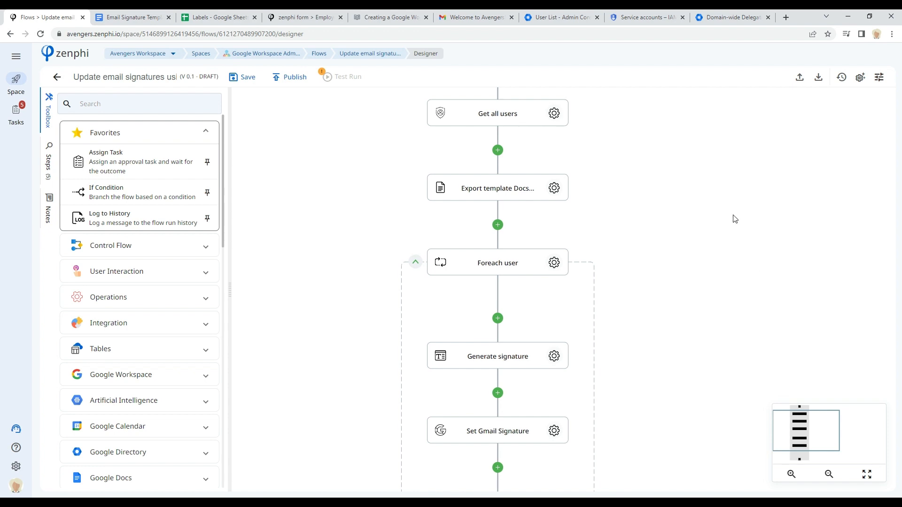
{"action": "scroll", "coordinate": [736, 216], "scroll_direction": "up", "scroll_amount": 2}
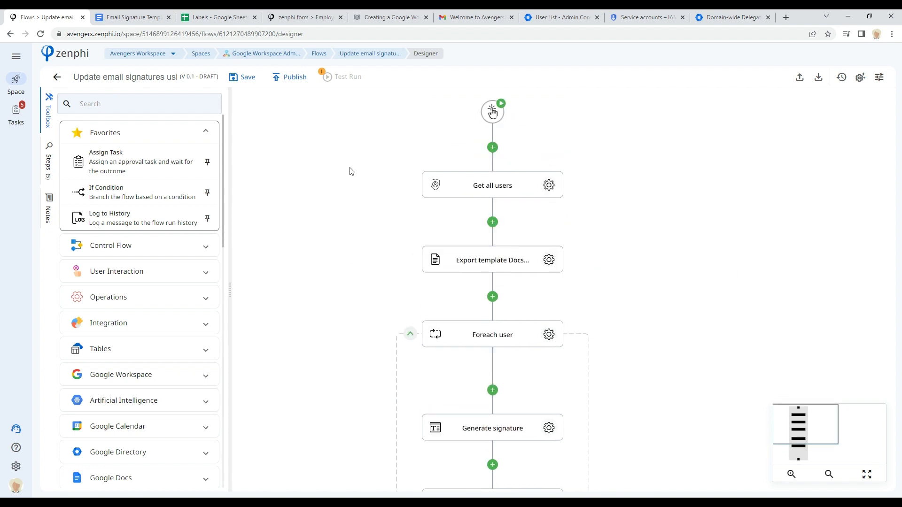
{"action": "left_click", "coordinate": [318, 55]}
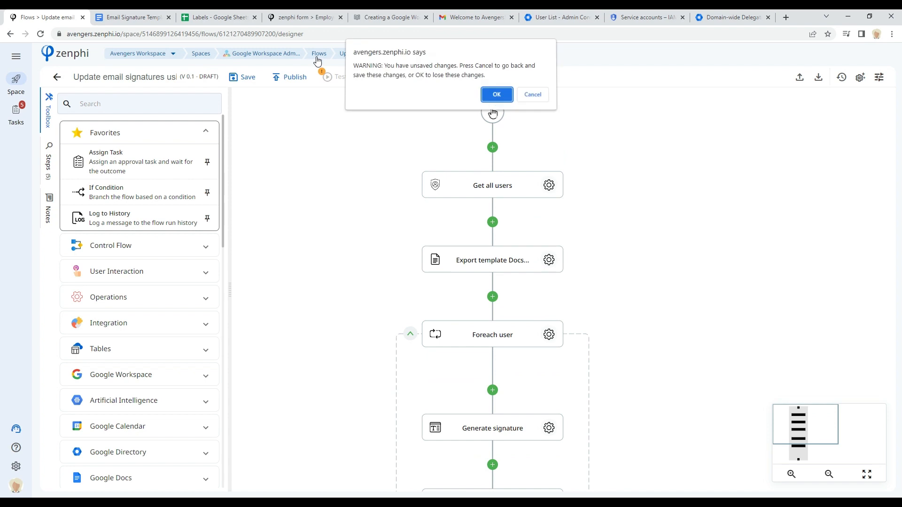
{"action": "left_click", "coordinate": [494, 97]}
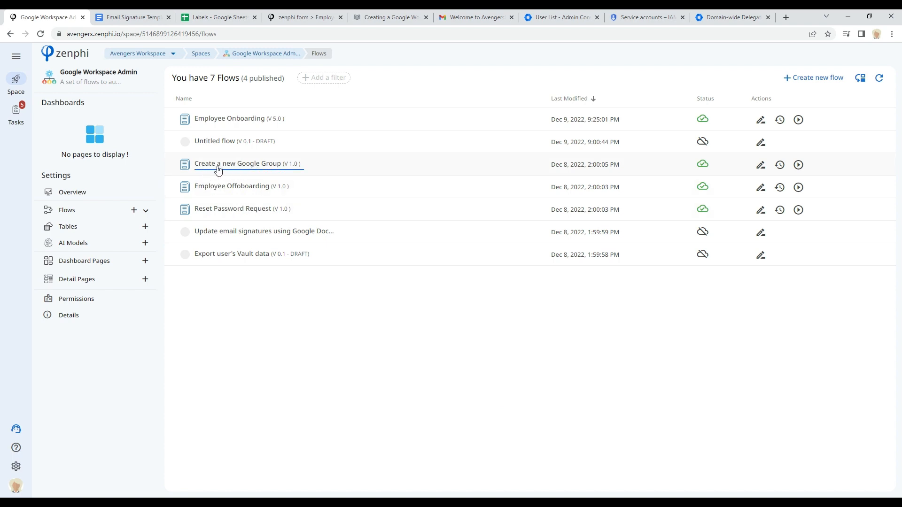
Step: Open the Create a new Google Group flow and its form trigger's form builder
{"action": "left_click", "coordinate": [763, 166]}
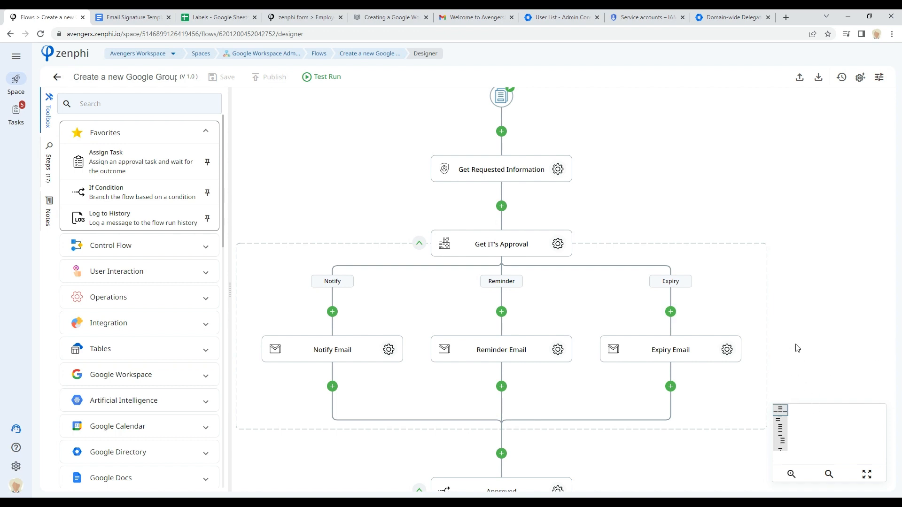
{"action": "left_click_drag", "start_coordinate": [638, 171], "coordinate": [639, 181]}
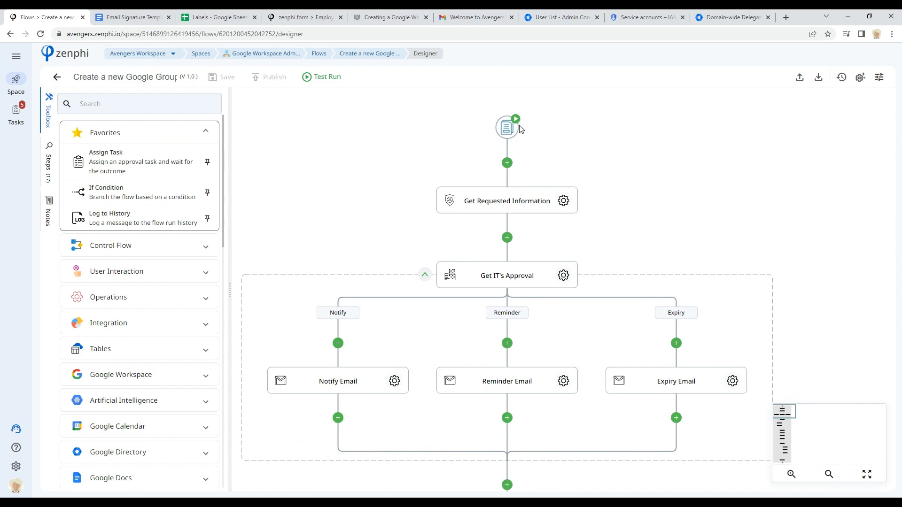
{"action": "left_click", "coordinate": [509, 126]}
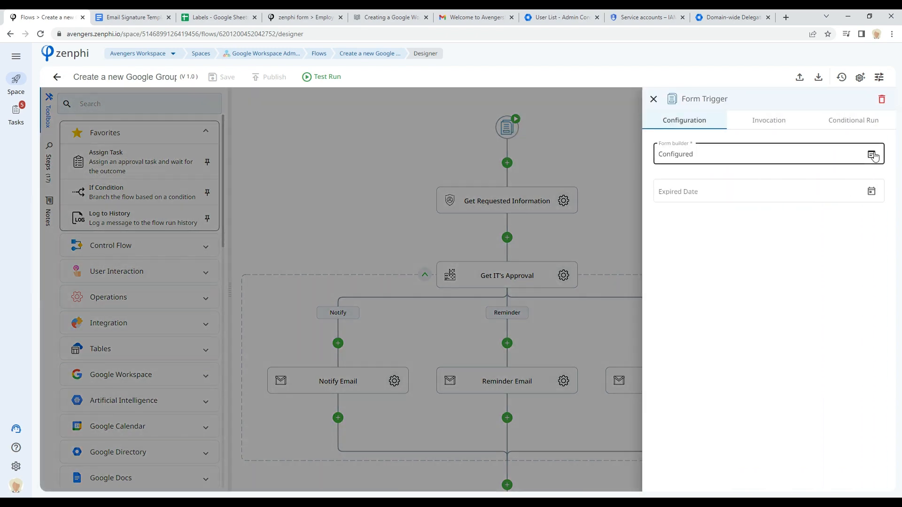
{"action": "left_click", "coordinate": [873, 156]}
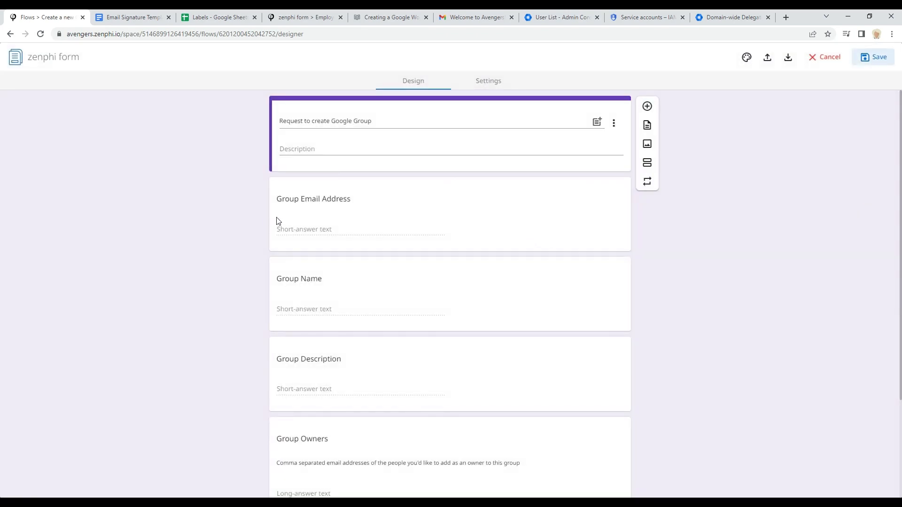
Step: Review the request form's group email, name, description and owners fields, then close the form builder
{"action": "left_click", "coordinate": [328, 221]}
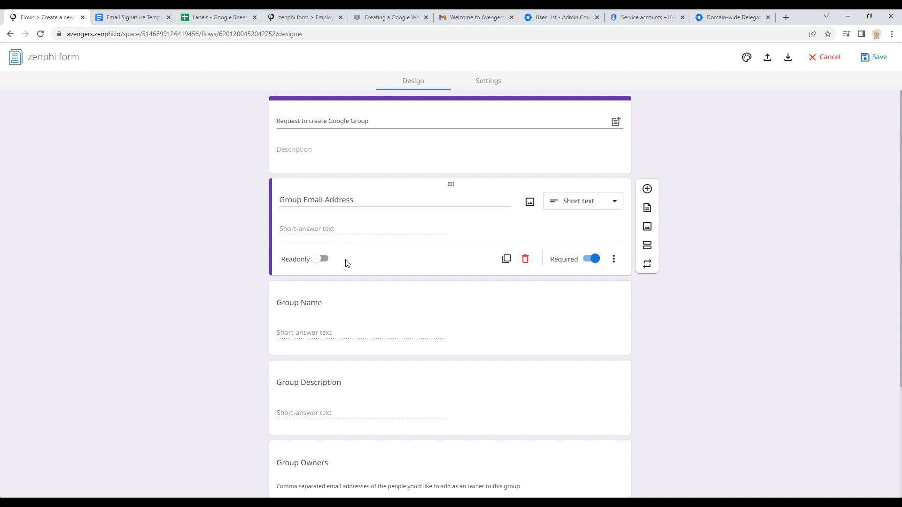
{"action": "scroll", "coordinate": [347, 263], "scroll_direction": "down", "scroll_amount": 2}
{"action": "left_click", "coordinate": [361, 226]}
{"action": "left_click", "coordinate": [359, 318]}
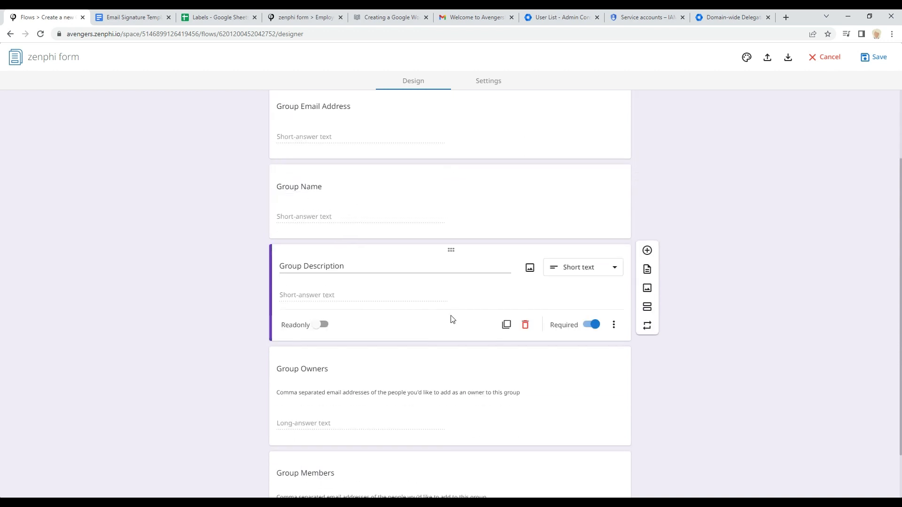
{"action": "scroll", "coordinate": [441, 311], "scroll_direction": "down", "scroll_amount": 1}
{"action": "left_click", "coordinate": [336, 362]}
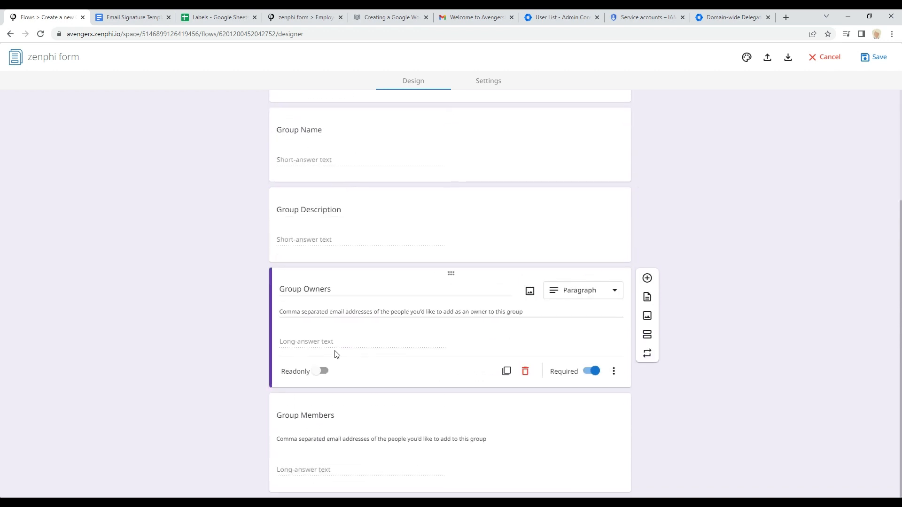
{"action": "left_click", "coordinate": [826, 57]}
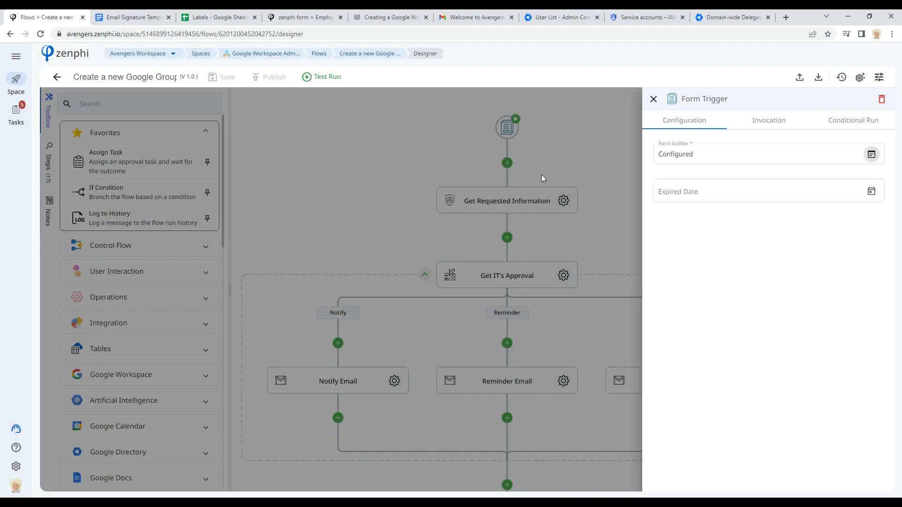
Step: Open the Get IT's Approval step's settings and its approval form builder
{"action": "left_click", "coordinate": [599, 154]}
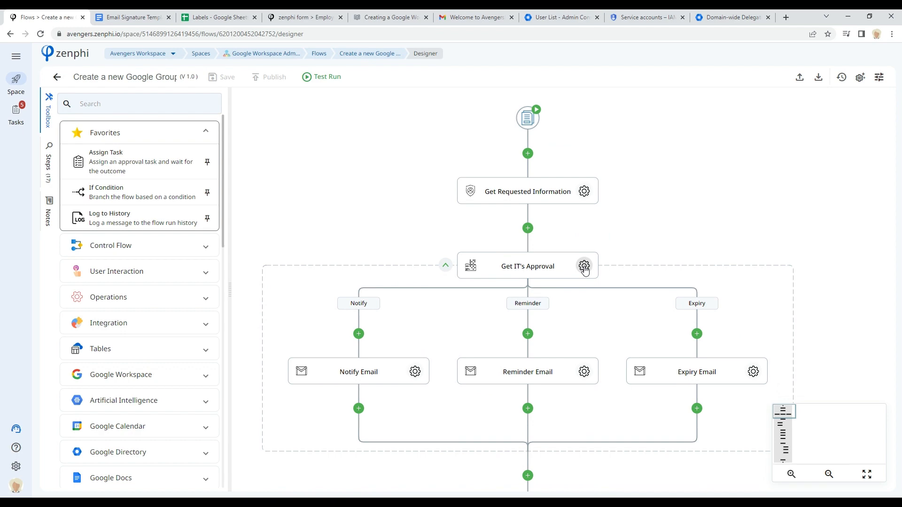
{"action": "left_click", "coordinate": [584, 267]}
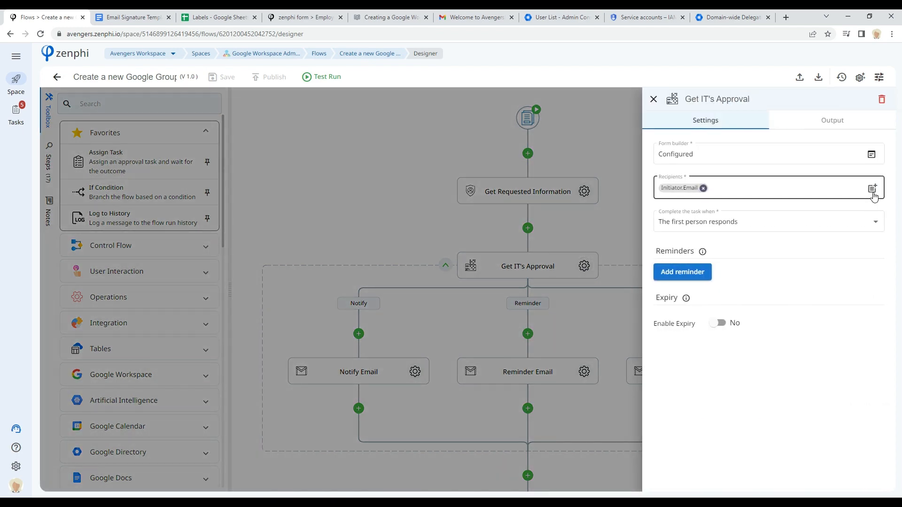
{"action": "left_click", "coordinate": [872, 155]}
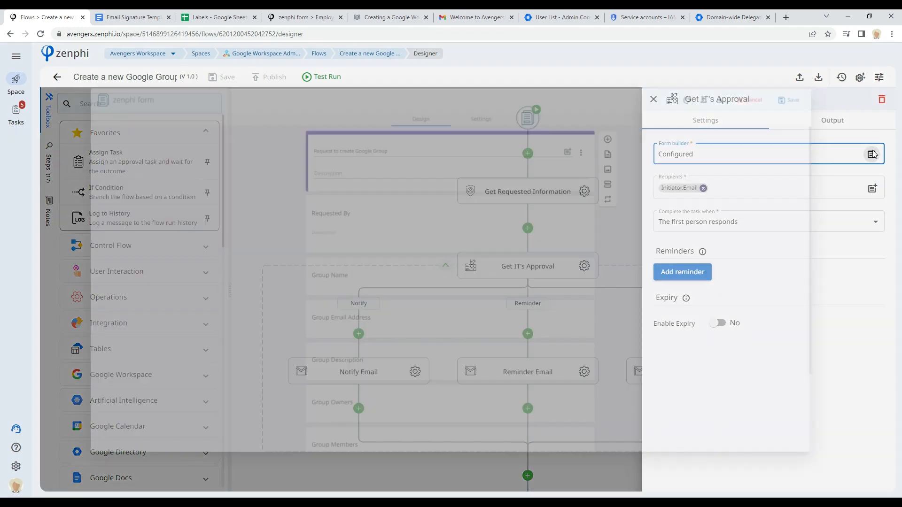
{"action": "left_click", "coordinate": [535, 197]}
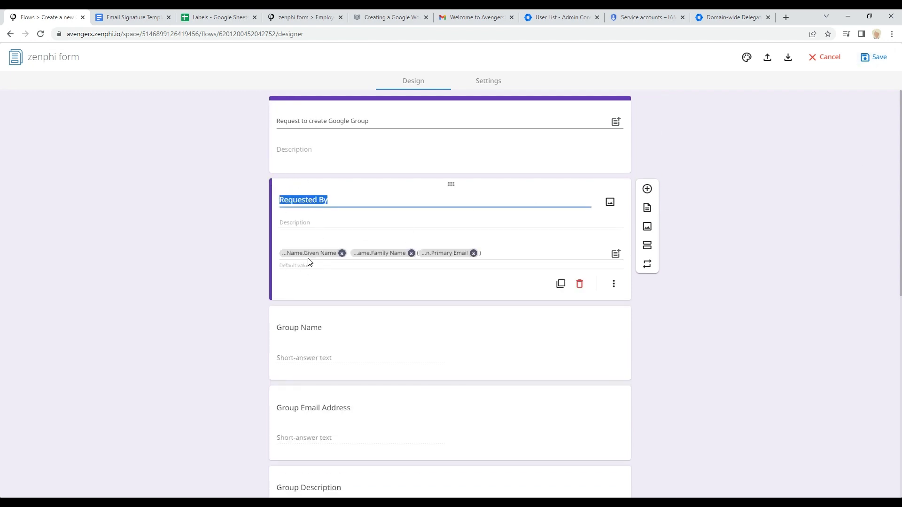
Step: Review the approval form's Requested By, group name, email, description, owners, members and Decision fields, then cancel the form builder
{"action": "mouse_move", "coordinate": [304, 259]}
{"action": "left_click", "coordinate": [408, 335]}
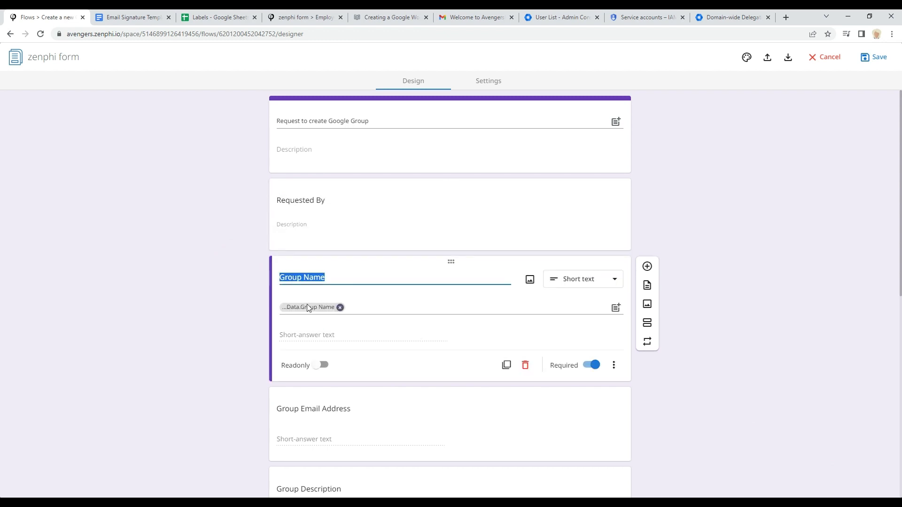
{"action": "mouse_move", "coordinate": [318, 308]}
{"action": "left_click", "coordinate": [434, 418]}
{"action": "scroll", "coordinate": [511, 385], "scroll_direction": "down", "scroll_amount": 3}
{"action": "scroll", "coordinate": [511, 384], "scroll_direction": "up", "scroll_amount": 4}
{"action": "left_click", "coordinate": [428, 320]}
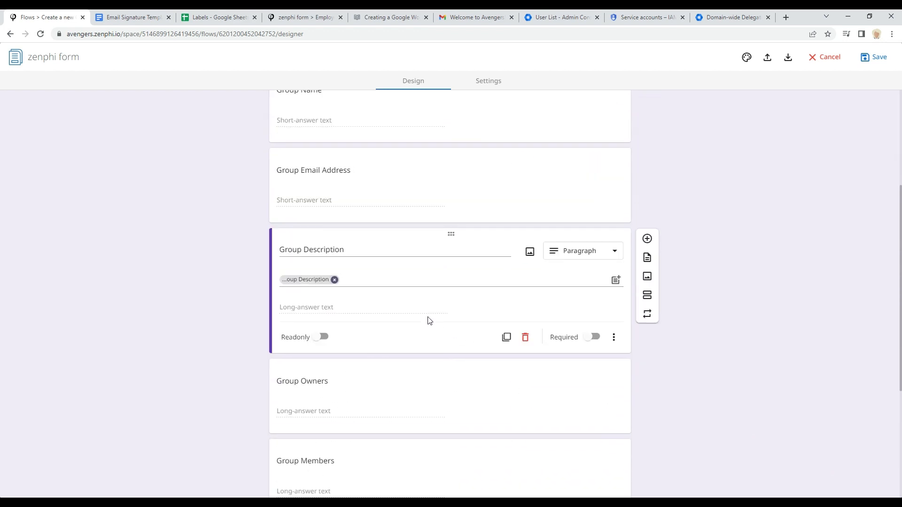
{"action": "left_click", "coordinate": [395, 401]}
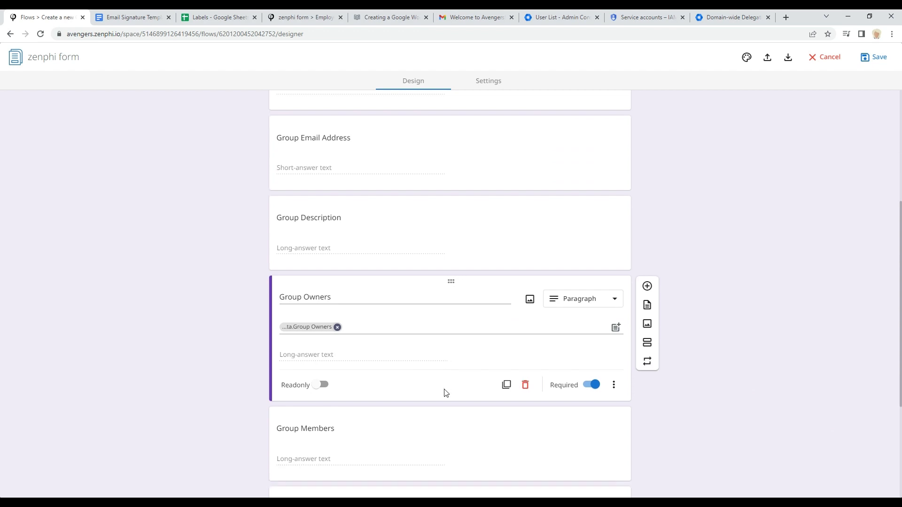
{"action": "left_click", "coordinate": [388, 344]}
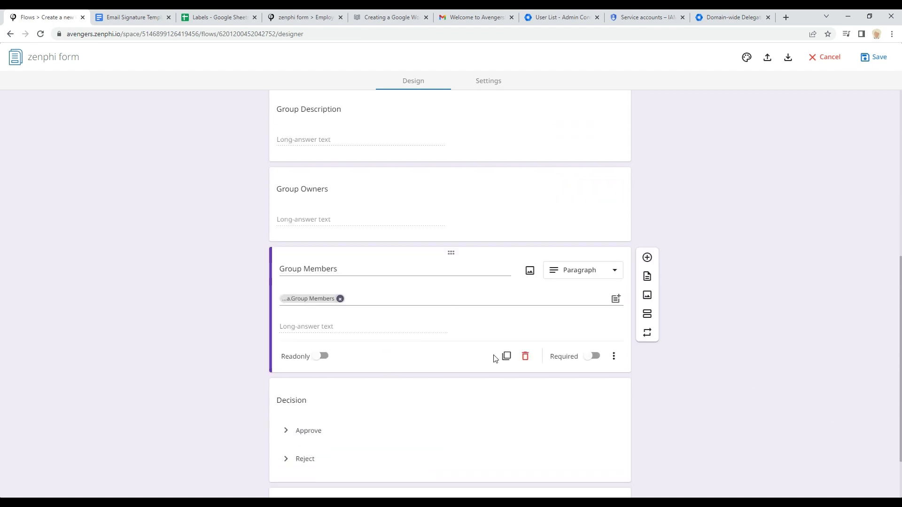
{"action": "left_click", "coordinate": [466, 367]}
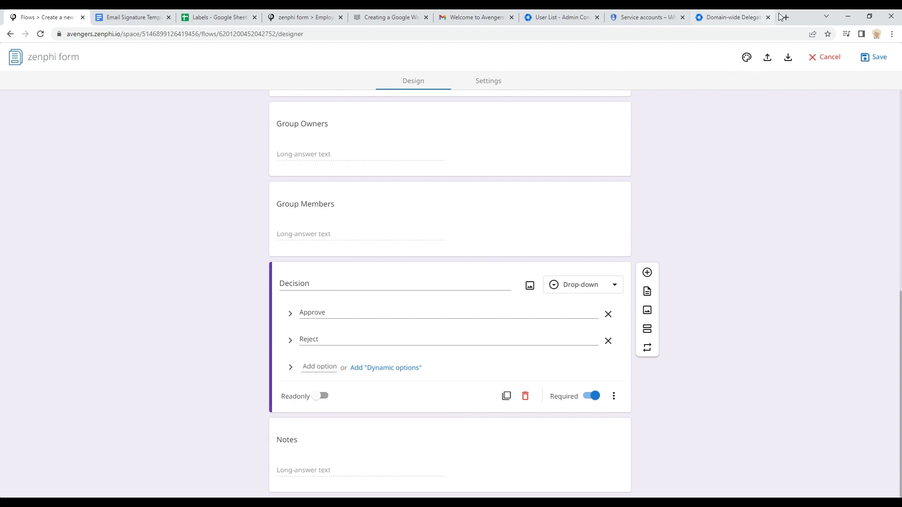
{"action": "left_click", "coordinate": [830, 57]}
Step: Inspect the Create Group step's connection, email address, name and description settings
{"action": "left_click", "coordinate": [598, 207]}
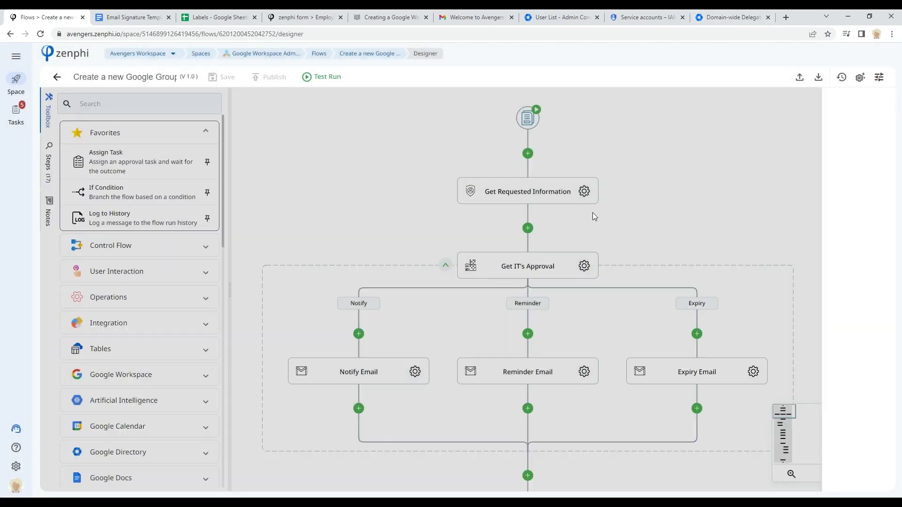
{"action": "scroll", "coordinate": [703, 259], "scroll_direction": "down", "scroll_amount": 3}
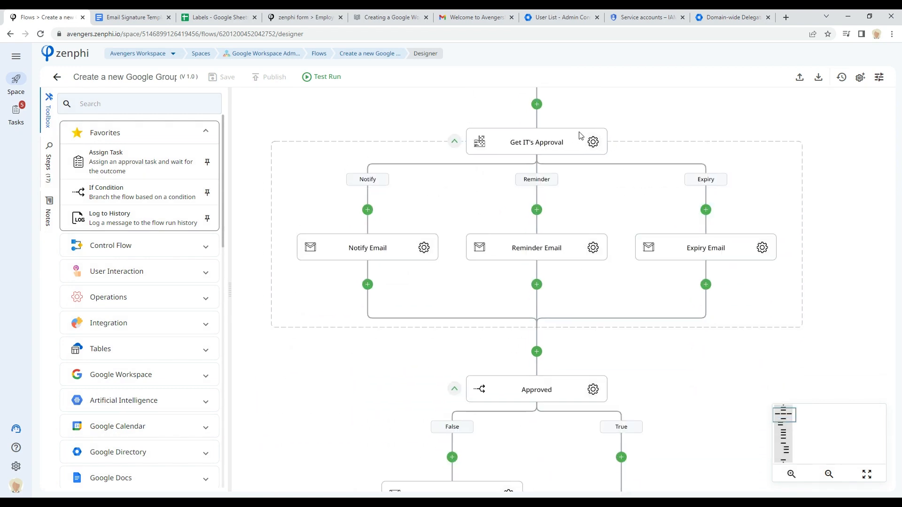
{"action": "scroll", "coordinate": [645, 298], "scroll_direction": "down", "scroll_amount": 3}
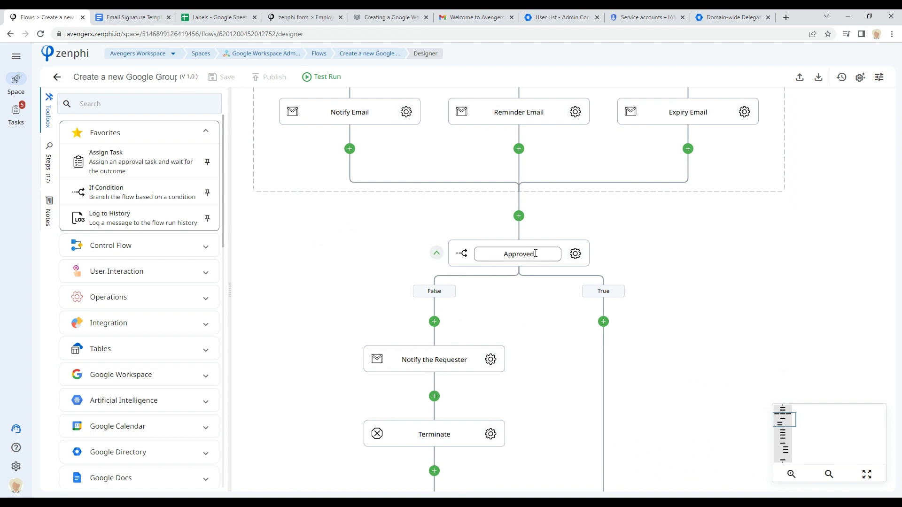
{"action": "scroll", "coordinate": [689, 282], "scroll_direction": "down", "scroll_amount": 2}
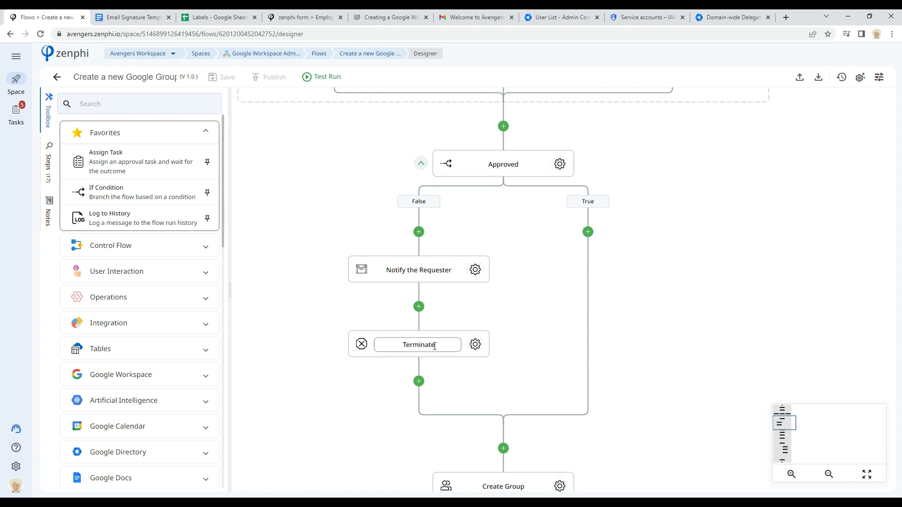
{"action": "left_click_drag", "start_coordinate": [708, 390], "coordinate": [657, 197]}
{"action": "left_click", "coordinate": [529, 294]}
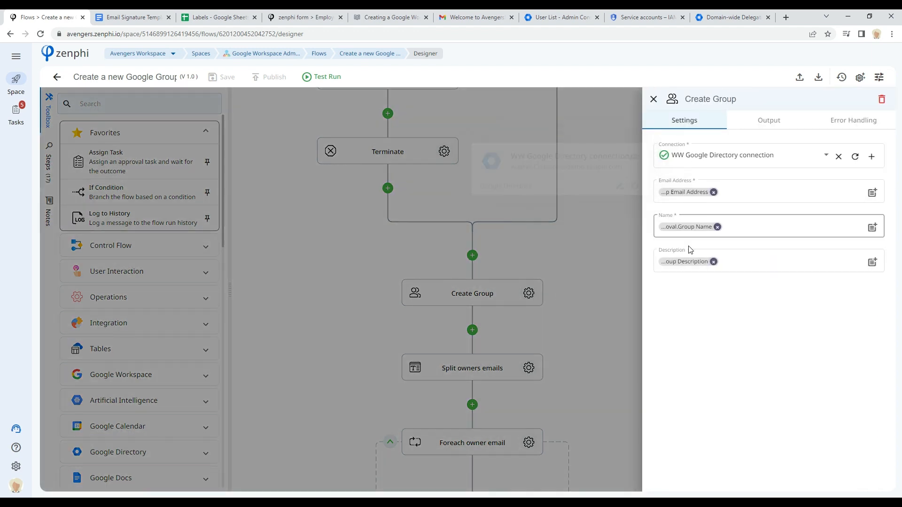
{"action": "left_click", "coordinate": [591, 357]}
Step: Inspect the Configure Group Owner step's group key, member email, role and mail delivery settings
{"action": "left_click_drag", "start_coordinate": [596, 396], "coordinate": [595, 198]}
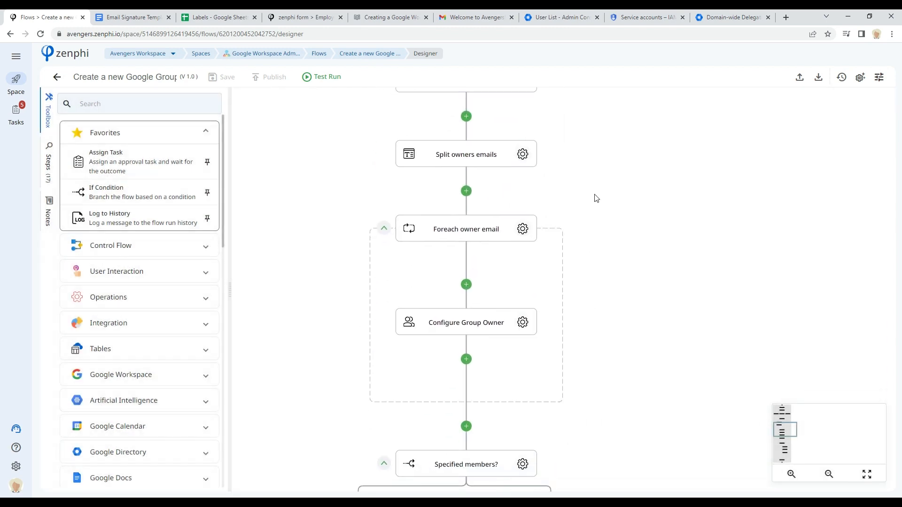
{"action": "left_click", "coordinate": [523, 323]}
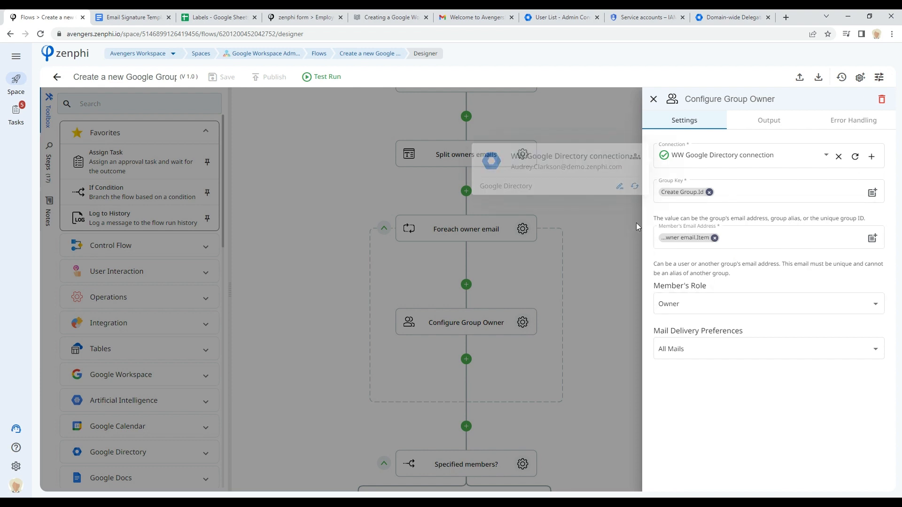
{"action": "left_click", "coordinate": [587, 345]}
Step: Scroll through the member-adding branch and final notification, then return to the top of the flow
{"action": "scroll", "coordinate": [597, 413], "scroll_direction": "down", "scroll_amount": 5}
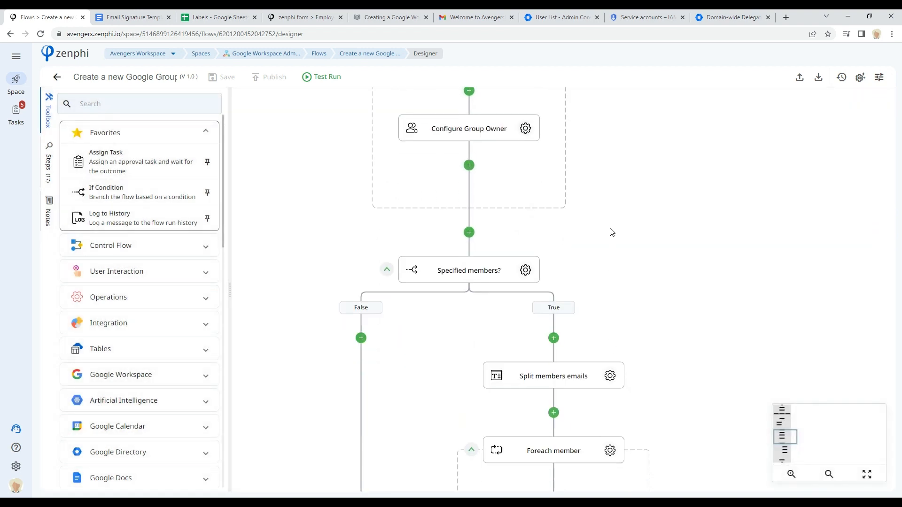
{"action": "scroll", "coordinate": [687, 376], "scroll_direction": "down", "scroll_amount": 3}
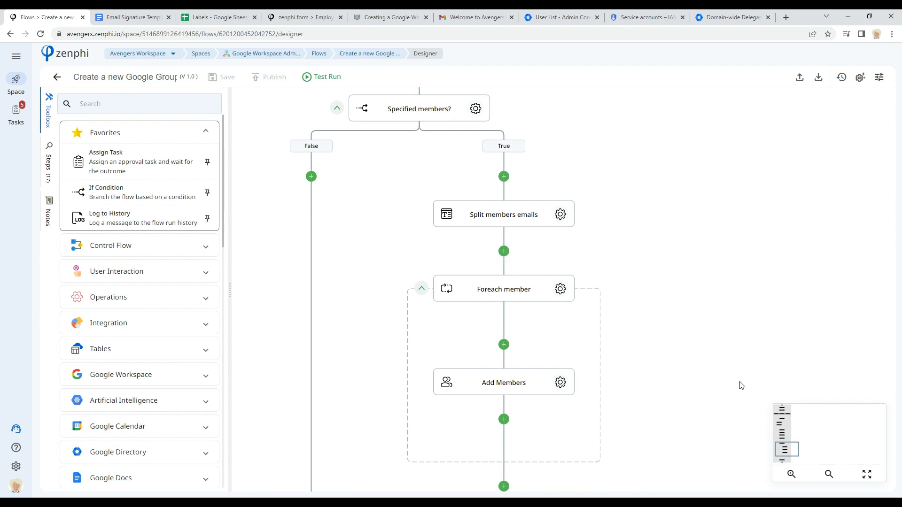
{"action": "scroll", "coordinate": [719, 371], "scroll_direction": "down", "scroll_amount": 2}
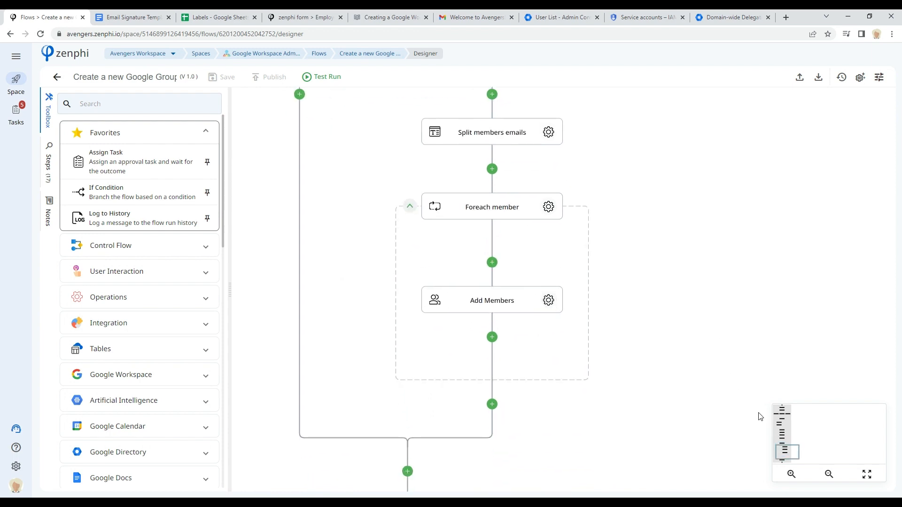
{"action": "left_click", "coordinate": [793, 459]}
{"action": "left_click_drag", "start_coordinate": [792, 459], "coordinate": [790, 460]}
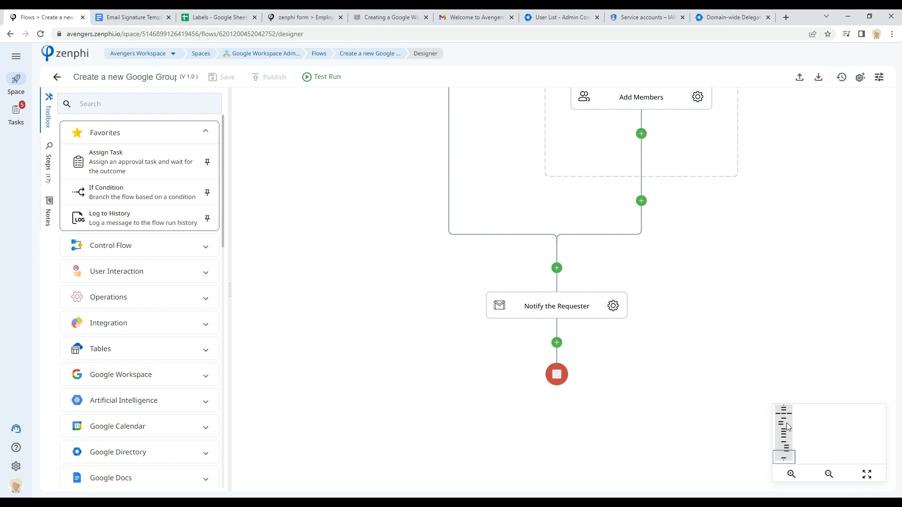
{"action": "left_click_drag", "start_coordinate": [785, 448], "coordinate": [786, 412]}
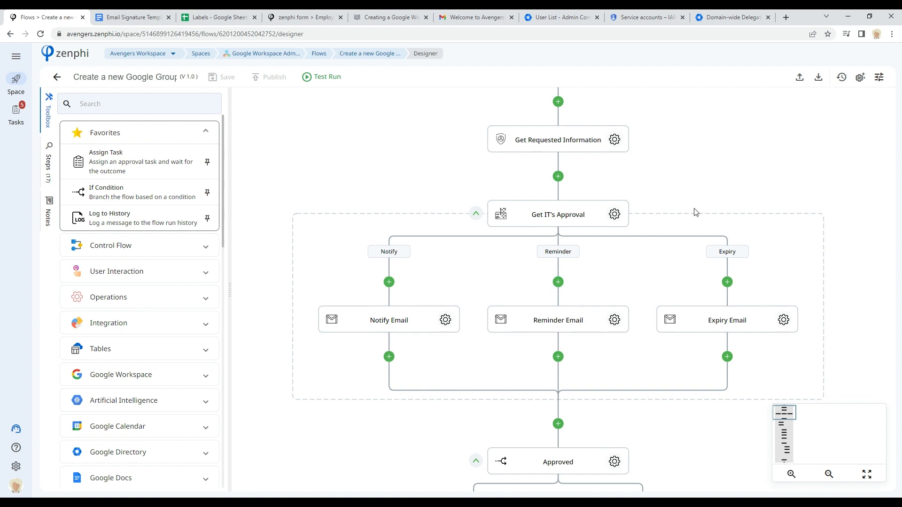
{"action": "left_click_drag", "start_coordinate": [717, 190], "coordinate": [679, 172]}
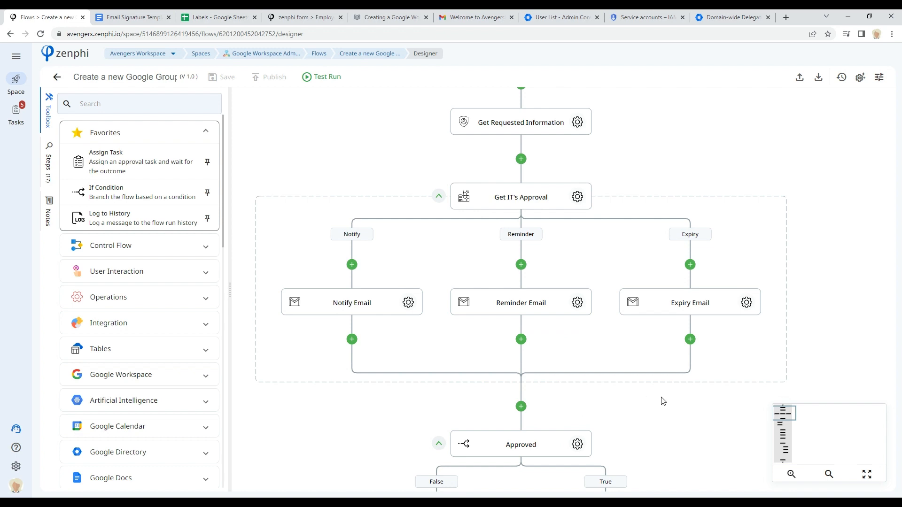
Step: Open the Export user's Vault data flow in the designer and expand the Google Vault actions
{"action": "left_click", "coordinate": [318, 54]}
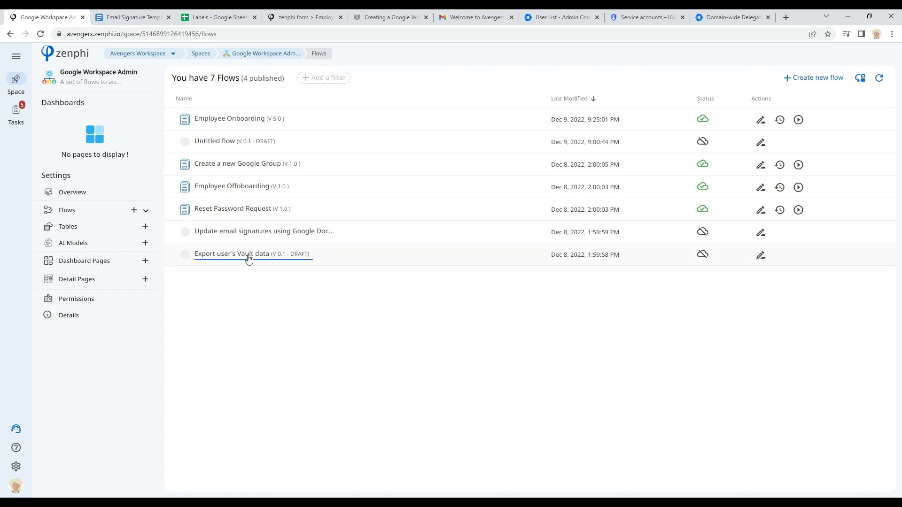
{"action": "left_click", "coordinate": [762, 256]}
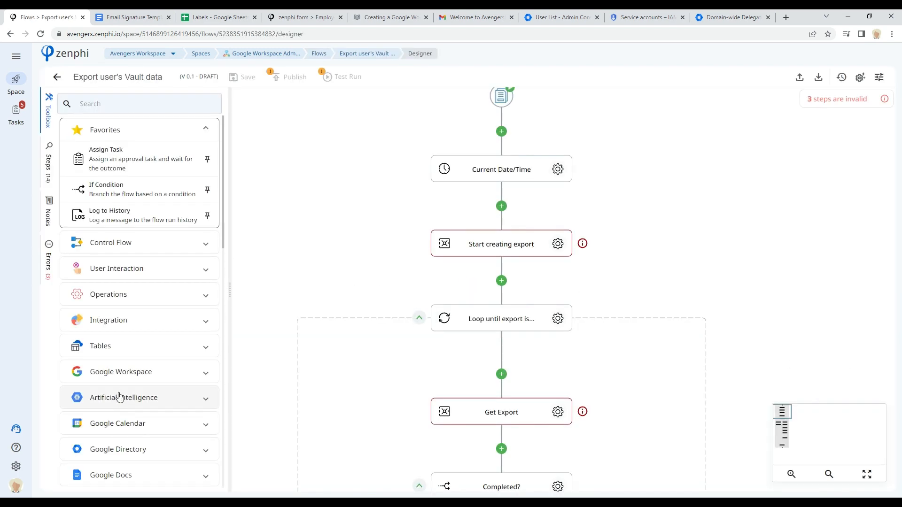
{"action": "scroll", "coordinate": [118, 397], "scroll_direction": "down", "scroll_amount": 5}
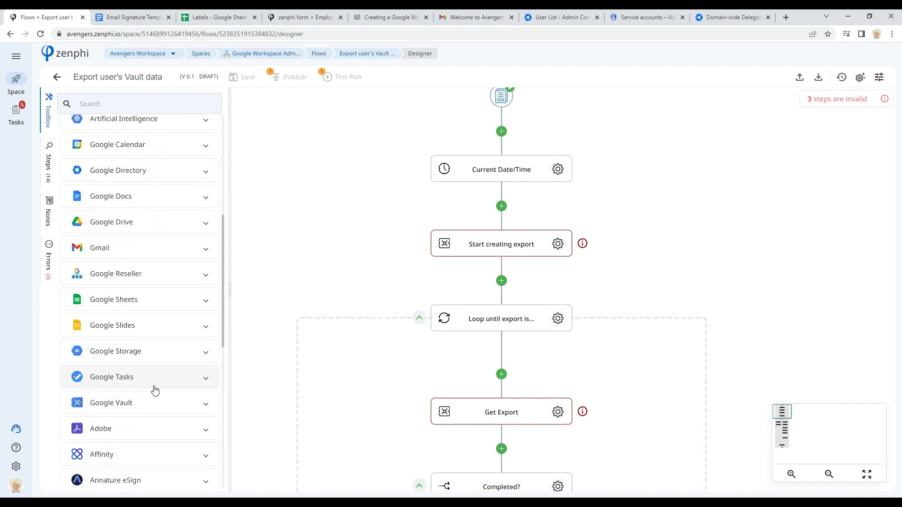
{"action": "left_click", "coordinate": [137, 404]}
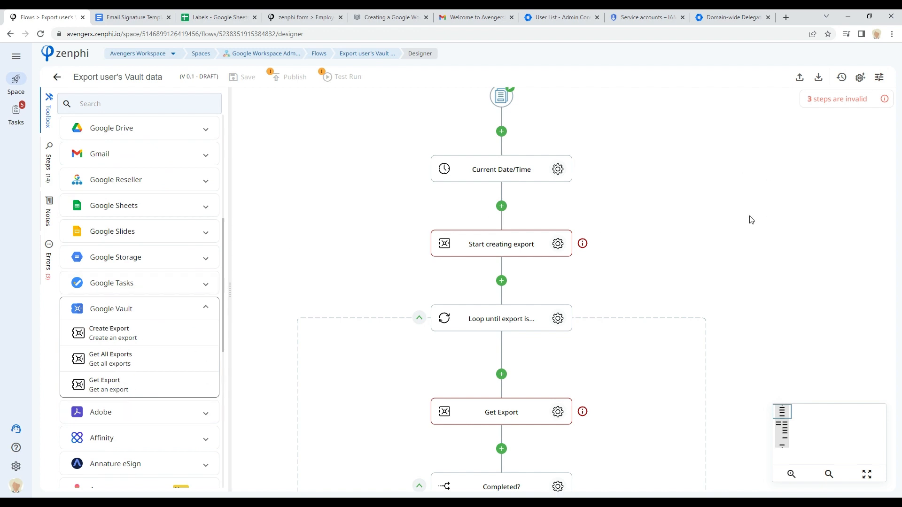
Step: Open the Start creating export step's settings and review the service options
{"action": "left_click_drag", "start_coordinate": [699, 179], "coordinate": [709, 193]}
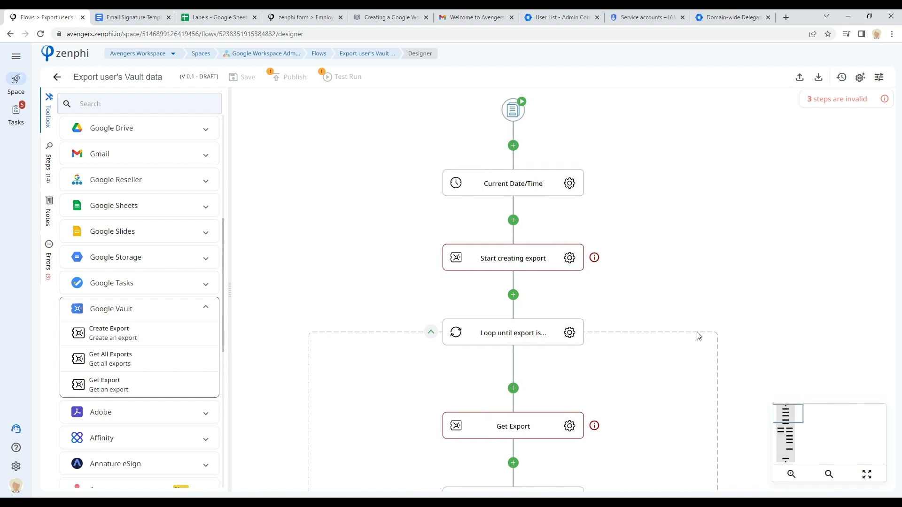
{"action": "left_click_drag", "start_coordinate": [697, 319], "coordinate": [659, 250]}
{"action": "left_click_drag", "start_coordinate": [647, 142], "coordinate": [669, 223]}
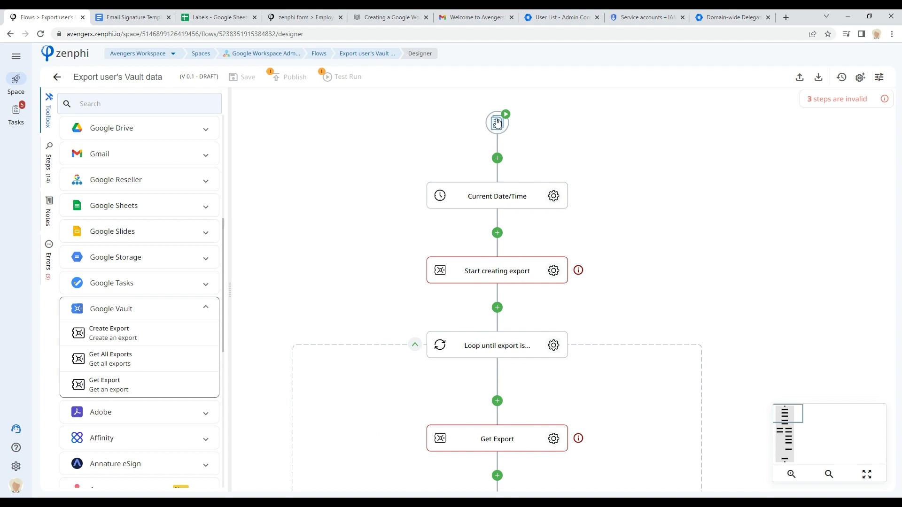
{"action": "scroll", "coordinate": [678, 270], "scroll_direction": "down", "scroll_amount": 2}
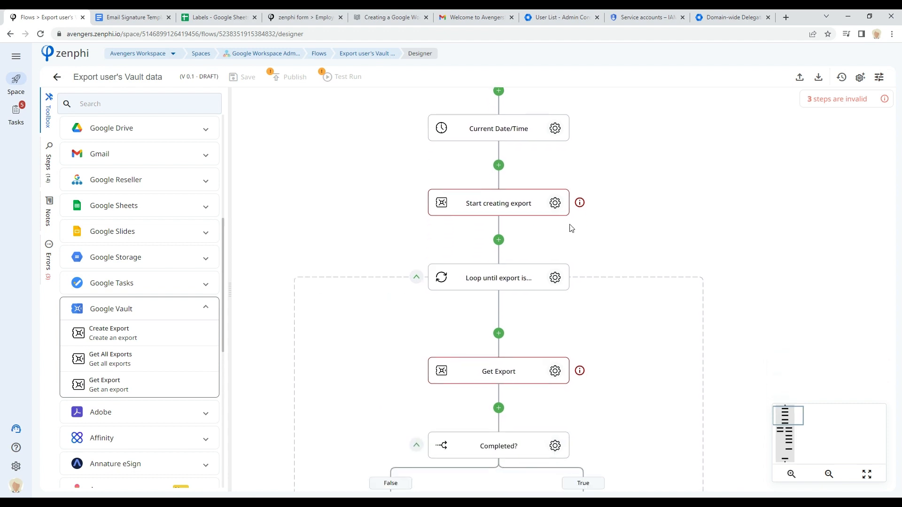
{"action": "left_click", "coordinate": [554, 203]}
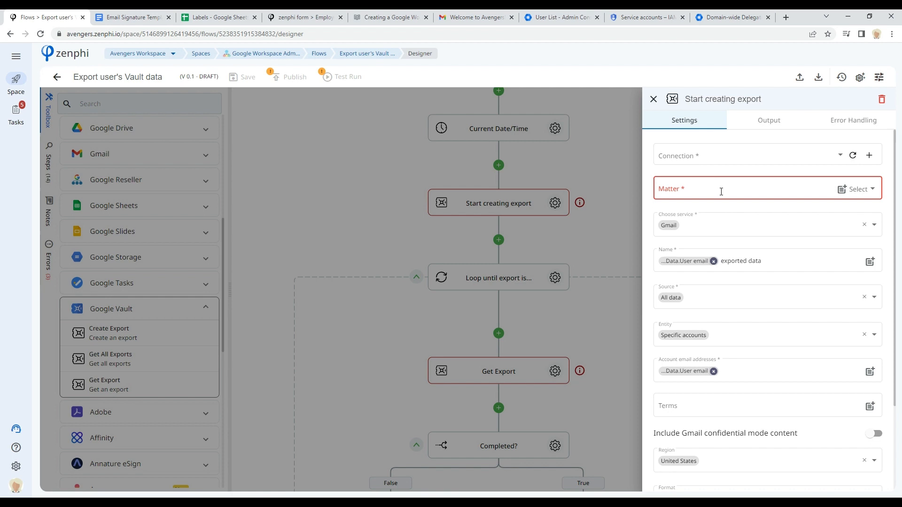
{"action": "scroll", "coordinate": [721, 192], "scroll_direction": "down", "scroll_amount": 2}
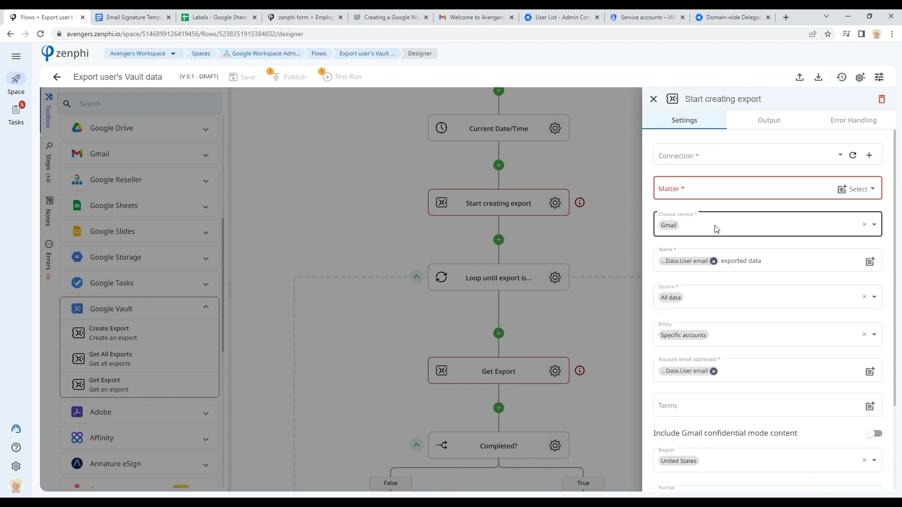
{"action": "left_click", "coordinate": [716, 227]}
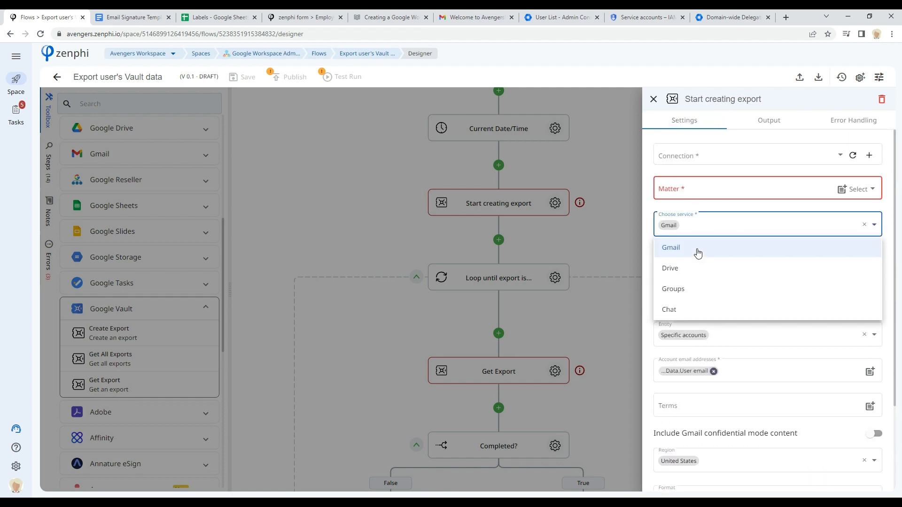
{"action": "left_click", "coordinate": [697, 216]}
{"action": "left_click", "coordinate": [686, 262]}
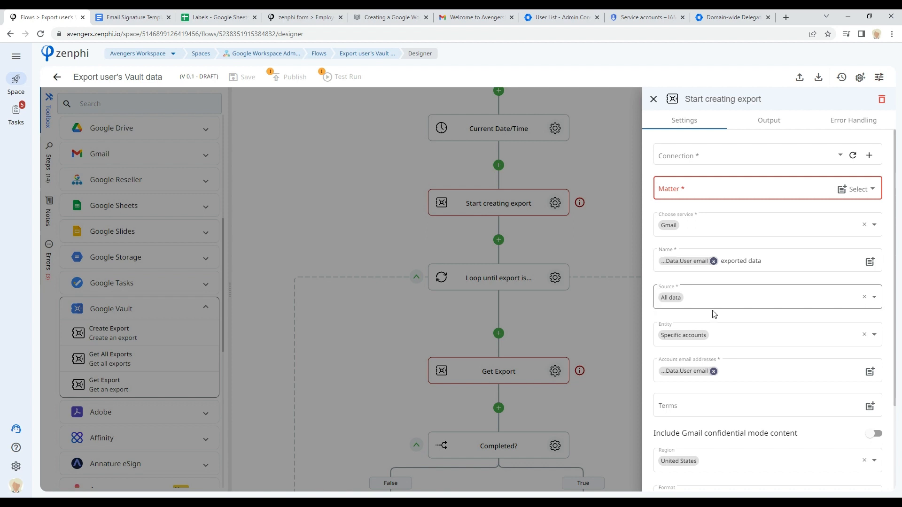
Step: Review the export's source and entity options
{"action": "scroll", "coordinate": [836, 282], "scroll_direction": "down", "scroll_amount": 2}
{"action": "left_click", "coordinate": [781, 202]}
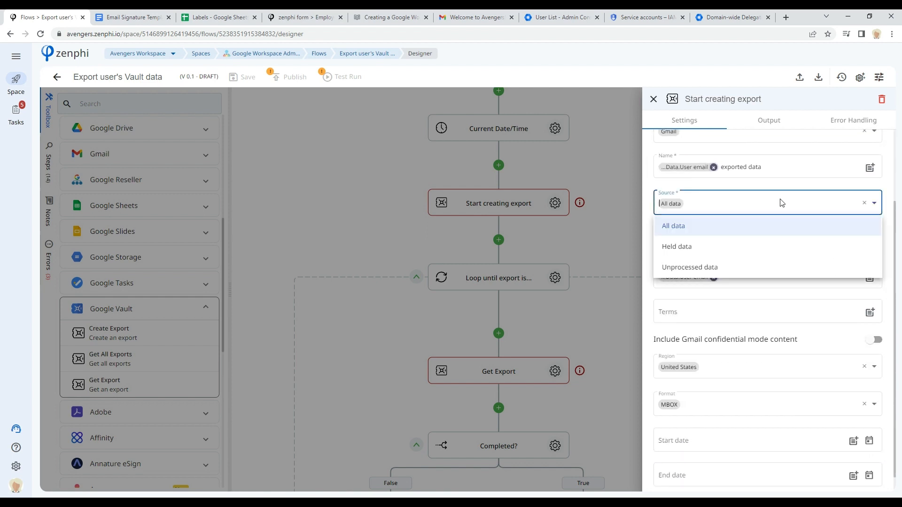
{"action": "left_click", "coordinate": [888, 196]}
{"action": "left_click", "coordinate": [752, 242]}
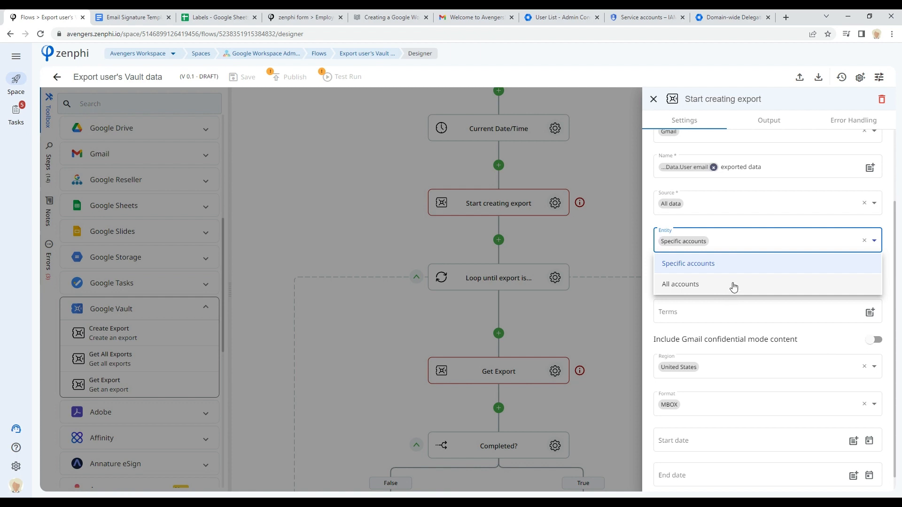
Step: Review the account email addresses and export format options of the Start creating export step, then close its settings
{"action": "left_click", "coordinate": [889, 245]}
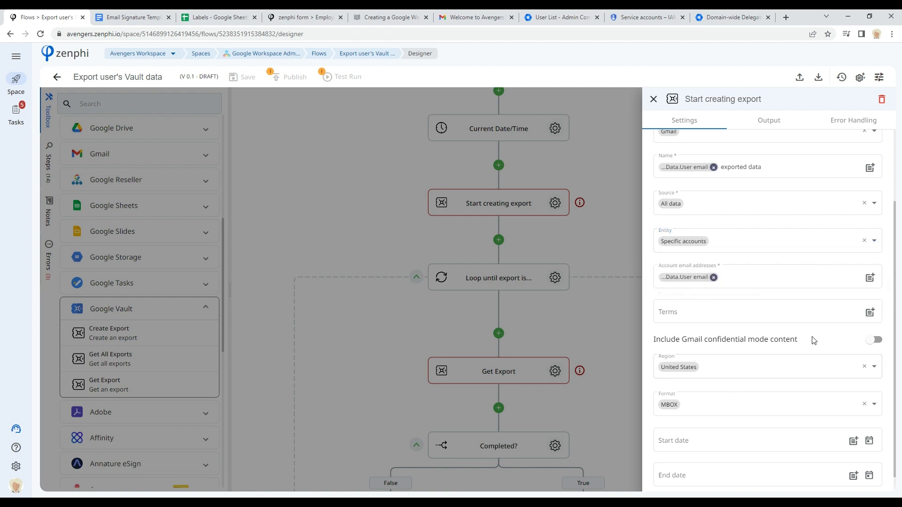
{"action": "scroll", "coordinate": [813, 338], "scroll_direction": "down", "scroll_amount": 1}
{"action": "left_click", "coordinate": [750, 395]}
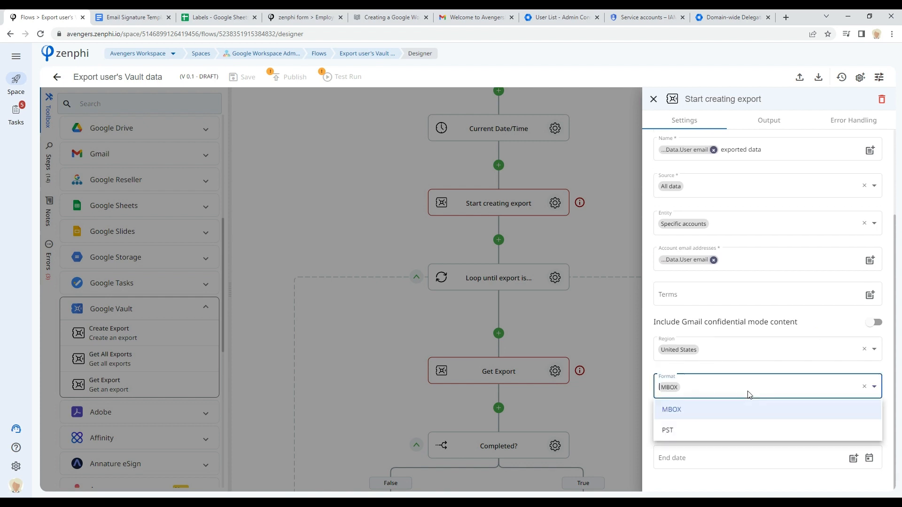
{"action": "left_click", "coordinate": [678, 411]}
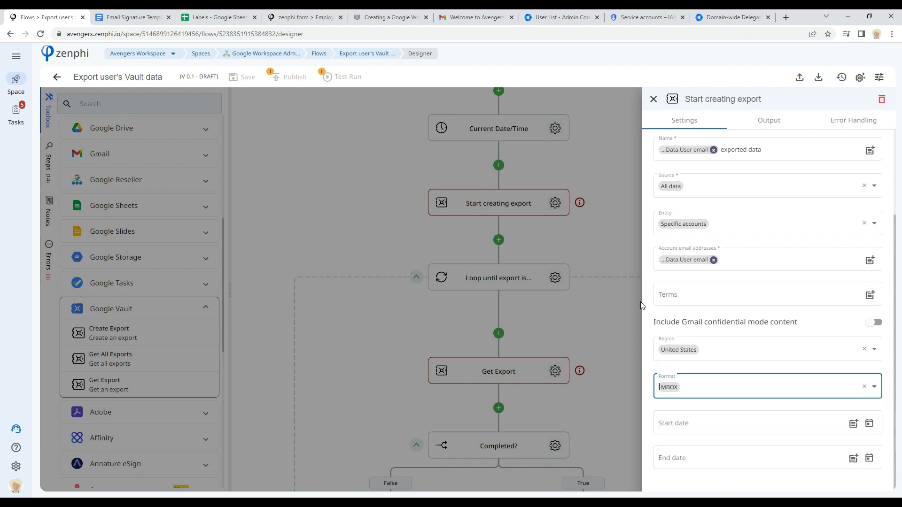
{"action": "left_click", "coordinate": [606, 292]}
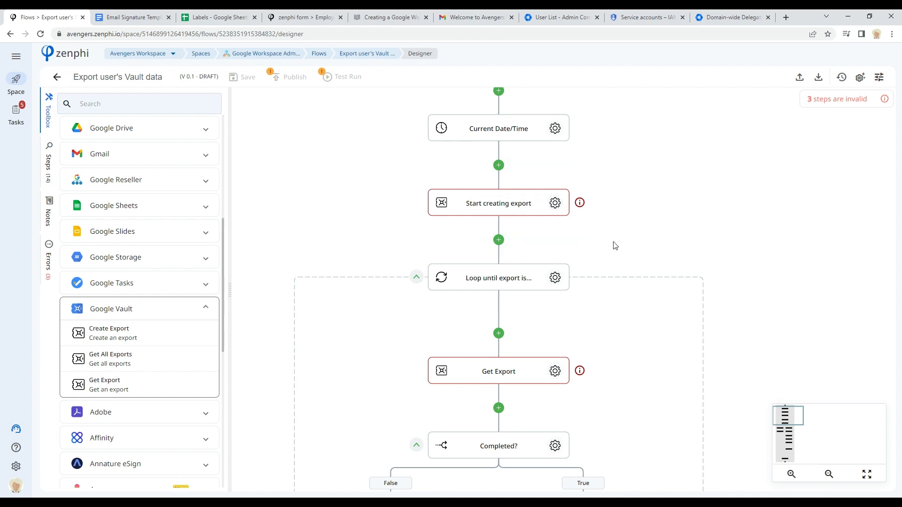
Step: Open the Get Export step and review the fields listed in its output
{"action": "scroll", "coordinate": [645, 201], "scroll_direction": "down", "scroll_amount": 1}
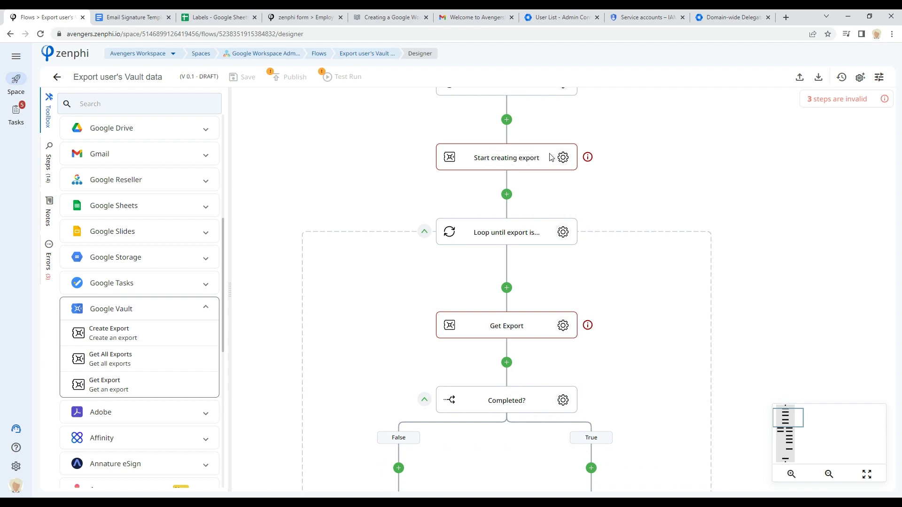
{"action": "scroll", "coordinate": [649, 331], "scroll_direction": "down", "scroll_amount": 2}
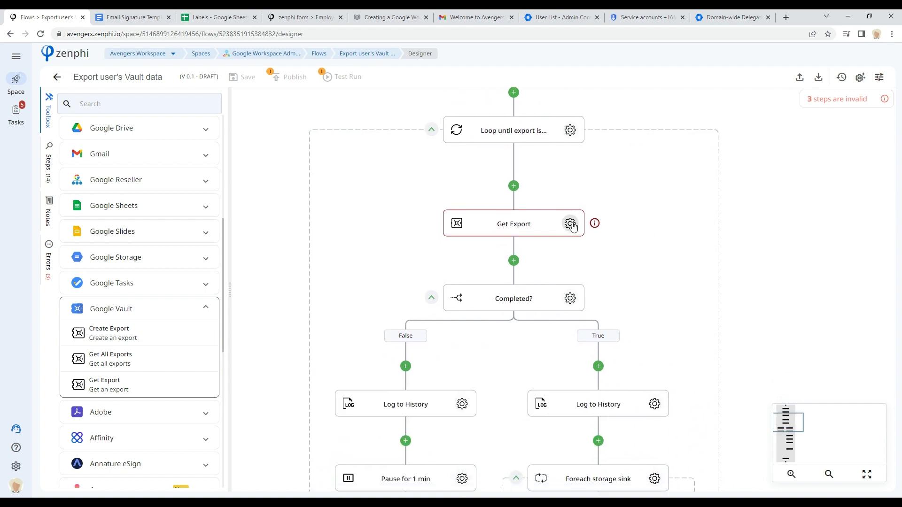
{"action": "left_click", "coordinate": [570, 224]}
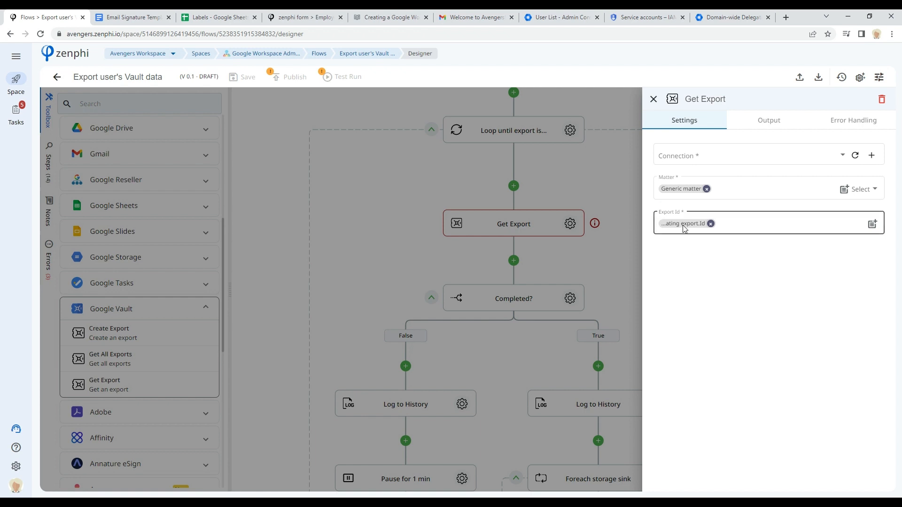
{"action": "left_click", "coordinate": [774, 124]}
{"action": "left_click_drag", "start_coordinate": [673, 218], "coordinate": [751, 232]}
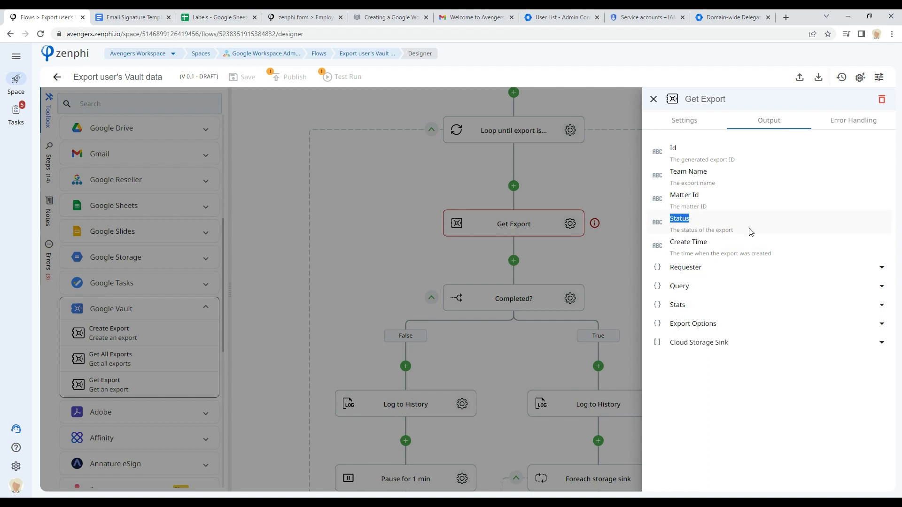
Step: Open the Completed? step and review the condition that decides its True branch
{"action": "left_click", "coordinate": [613, 204]}
{"action": "left_click_drag", "start_coordinate": [630, 288], "coordinate": [645, 198]}
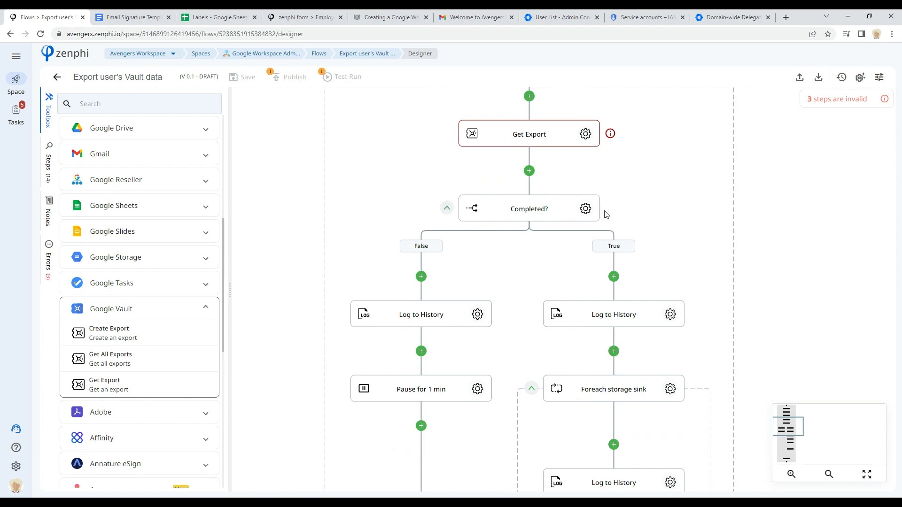
{"action": "left_click", "coordinate": [585, 209]}
{"action": "left_click", "coordinate": [872, 156]}
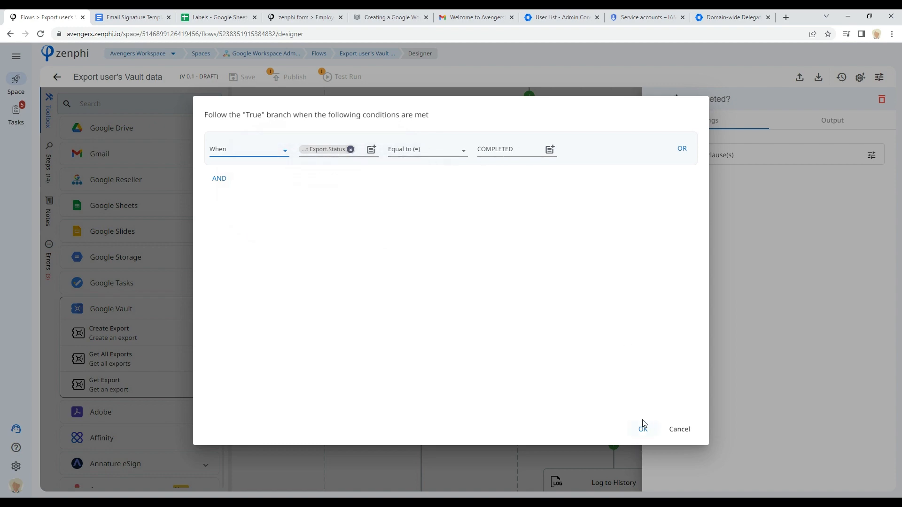
{"action": "left_click", "coordinate": [688, 429]}
{"action": "left_click", "coordinate": [552, 253]}
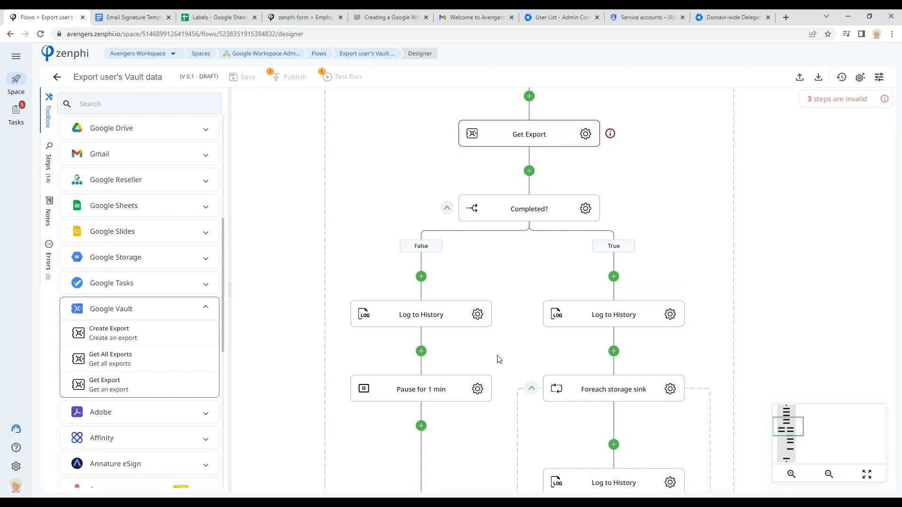
Step: Reopen the Get Export step's output and expand the Cloud Storage Sink fields
{"action": "left_click_drag", "start_coordinate": [497, 356], "coordinate": [532, 300]}
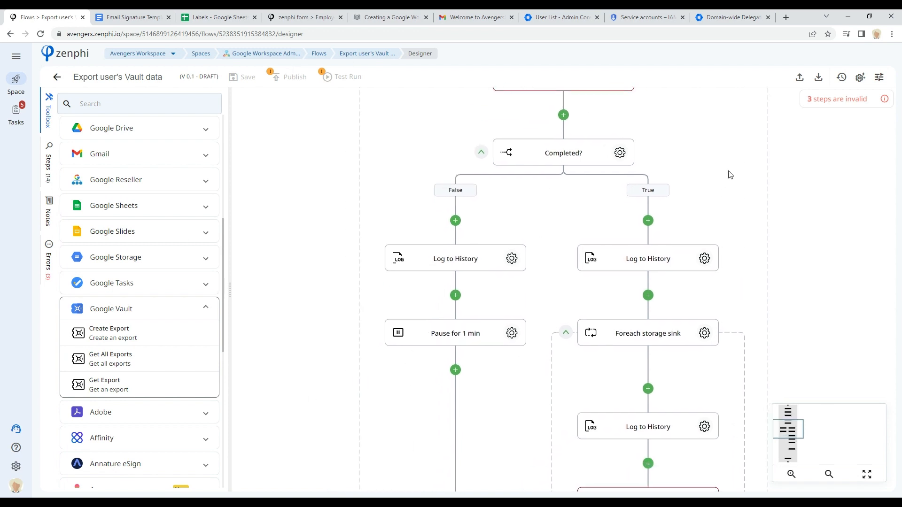
{"action": "scroll", "coordinate": [738, 182], "scroll_direction": "up", "scroll_amount": 2}
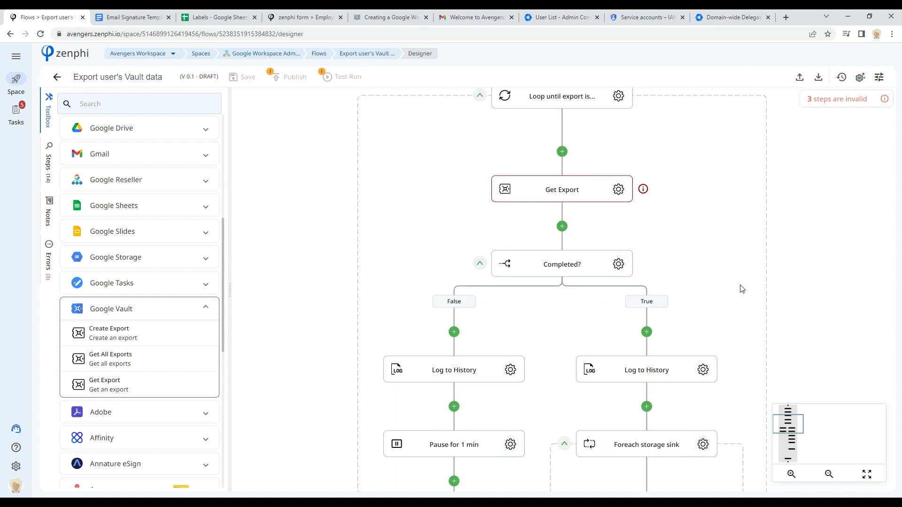
{"action": "left_click_drag", "start_coordinate": [727, 291], "coordinate": [658, 140]}
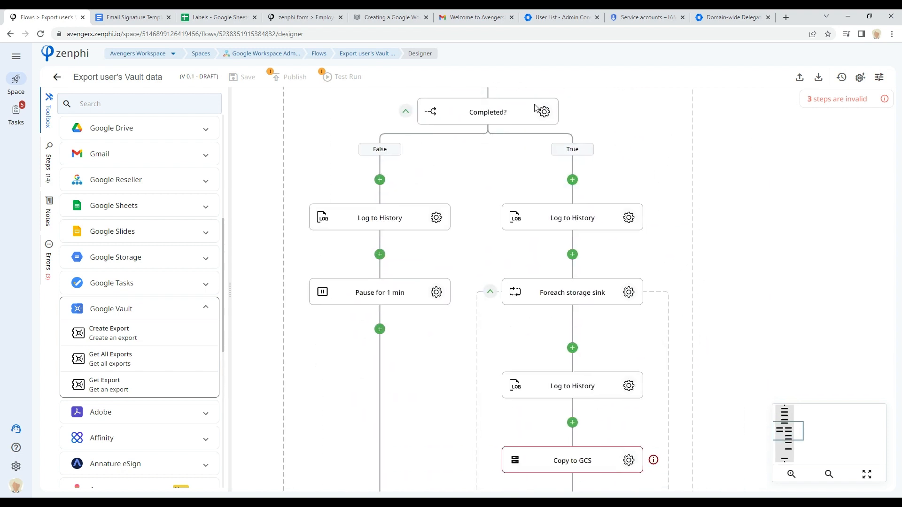
{"action": "left_click_drag", "start_coordinate": [663, 170], "coordinate": [600, 191]}
{"action": "left_click_drag", "start_coordinate": [560, 131], "coordinate": [552, 220]}
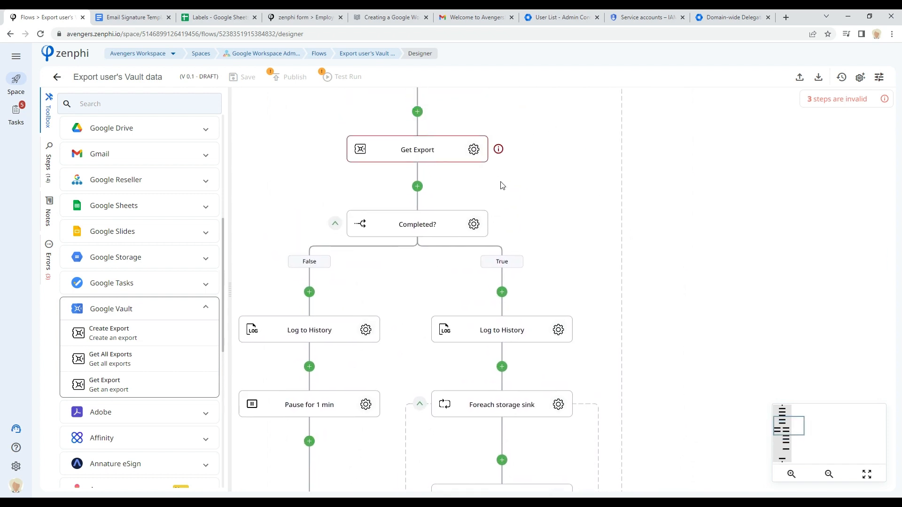
{"action": "left_click", "coordinate": [474, 149]}
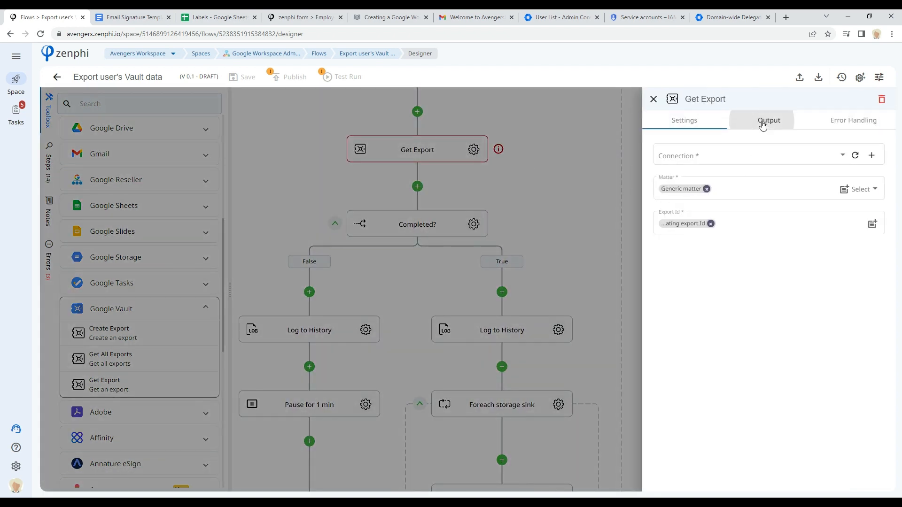
{"action": "left_click", "coordinate": [762, 124]}
{"action": "left_click", "coordinate": [706, 347]}
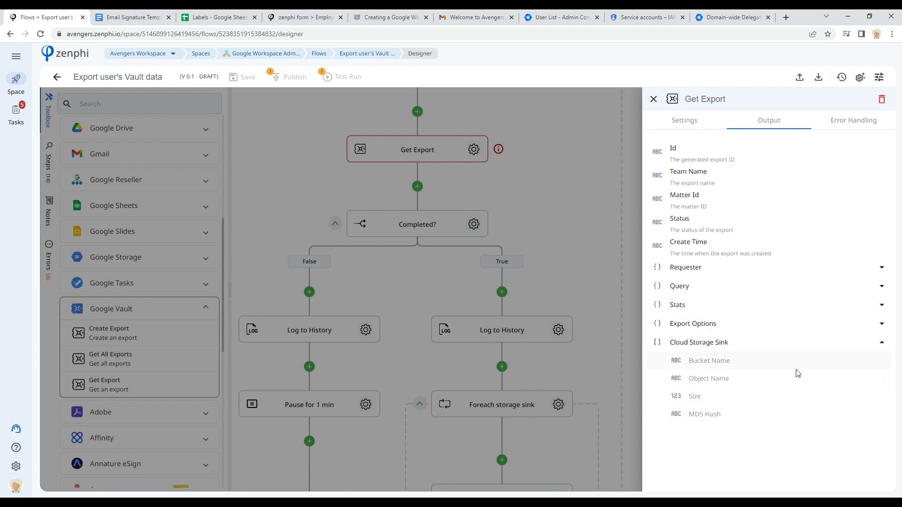
Step: Open the Copy to GCS step's settings and review its source and target bucket and object fields
{"action": "left_click", "coordinate": [601, 266]}
{"action": "left_click_drag", "start_coordinate": [715, 392], "coordinate": [735, 220]}
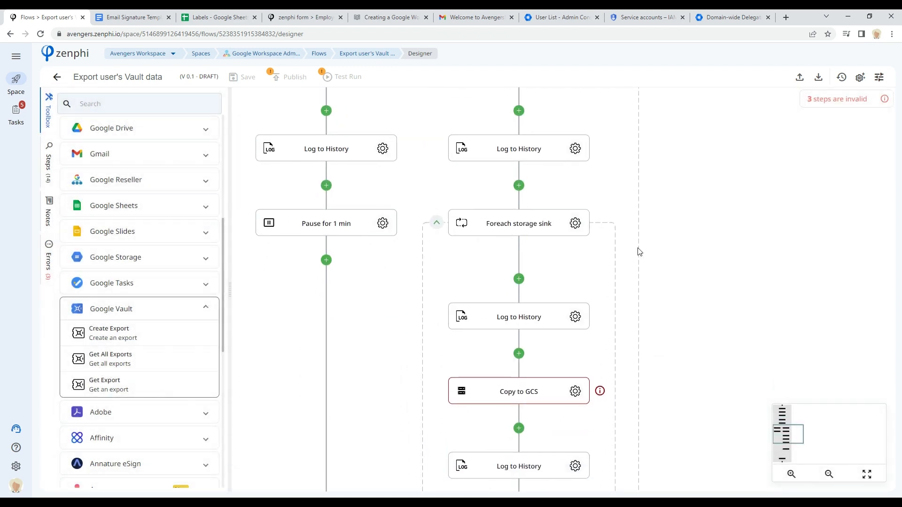
{"action": "left_click", "coordinate": [575, 393]}
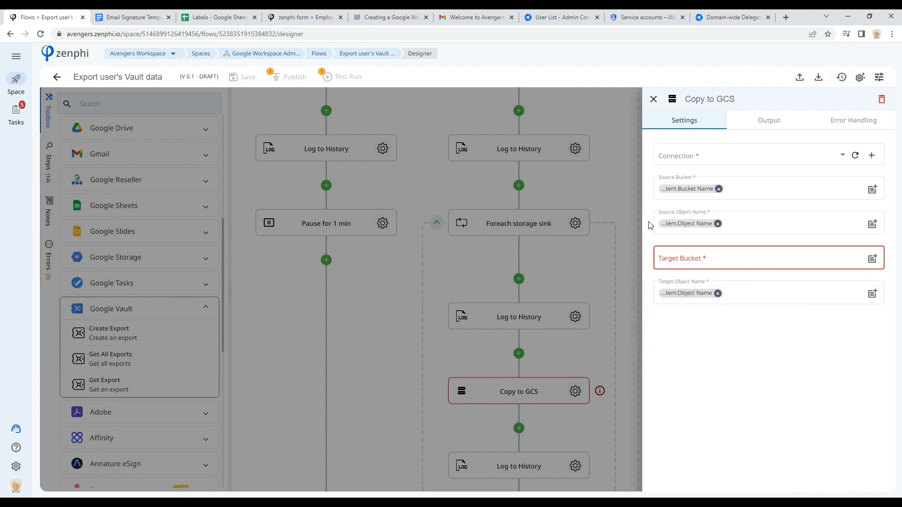
{"action": "left_click", "coordinate": [623, 387]}
Step: Scroll through the rest of the Vault export flow down to its end, then return to the flows list
{"action": "left_click_drag", "start_coordinate": [790, 442], "coordinate": [793, 422]}
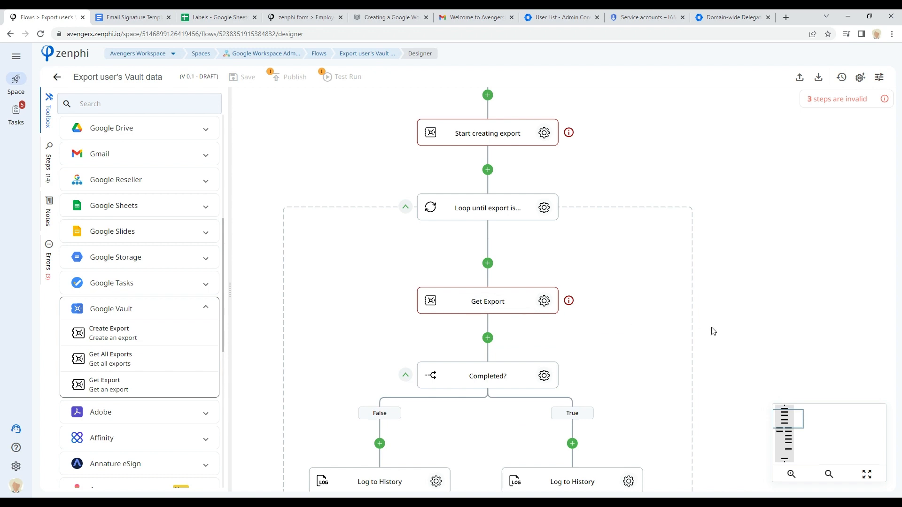
{"action": "left_click", "coordinate": [787, 423]}
{"action": "left_click_drag", "start_coordinate": [791, 419], "coordinate": [792, 438]}
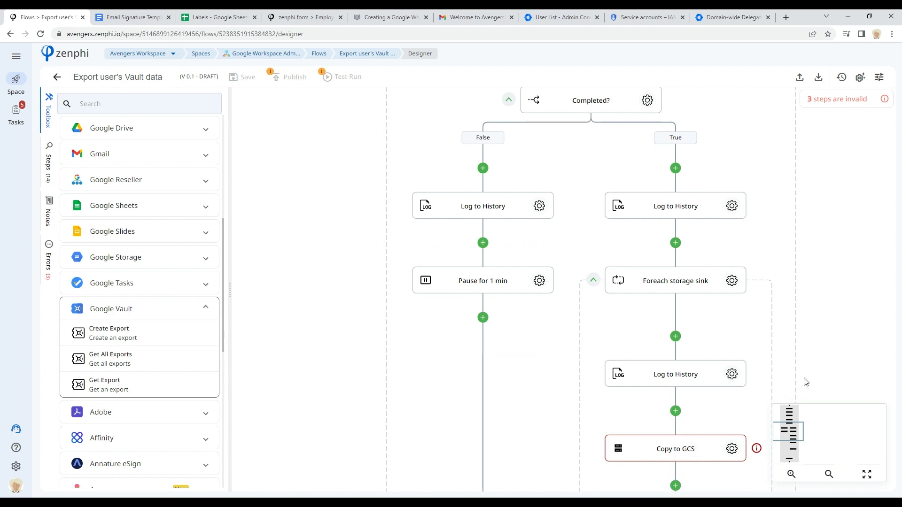
{"action": "left_click_drag", "start_coordinate": [798, 437], "coordinate": [800, 440]}
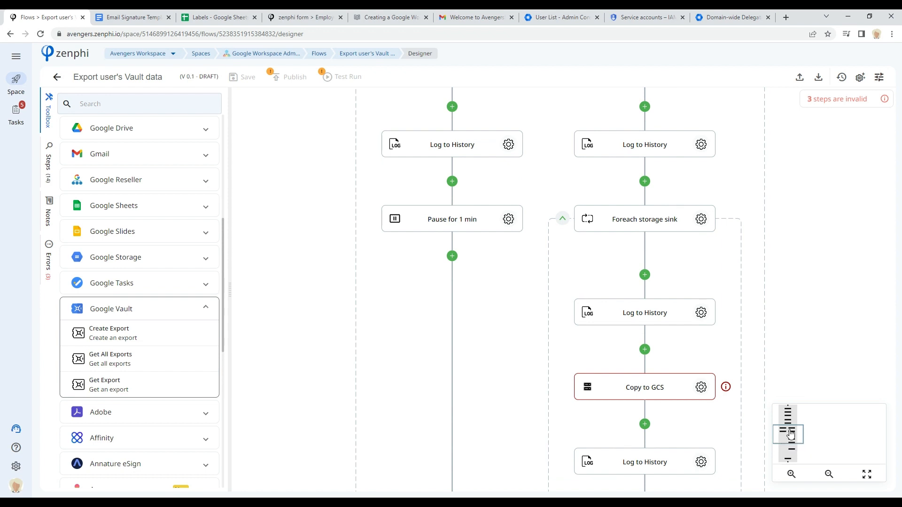
{"action": "left_click_drag", "start_coordinate": [790, 435], "coordinate": [789, 457]}
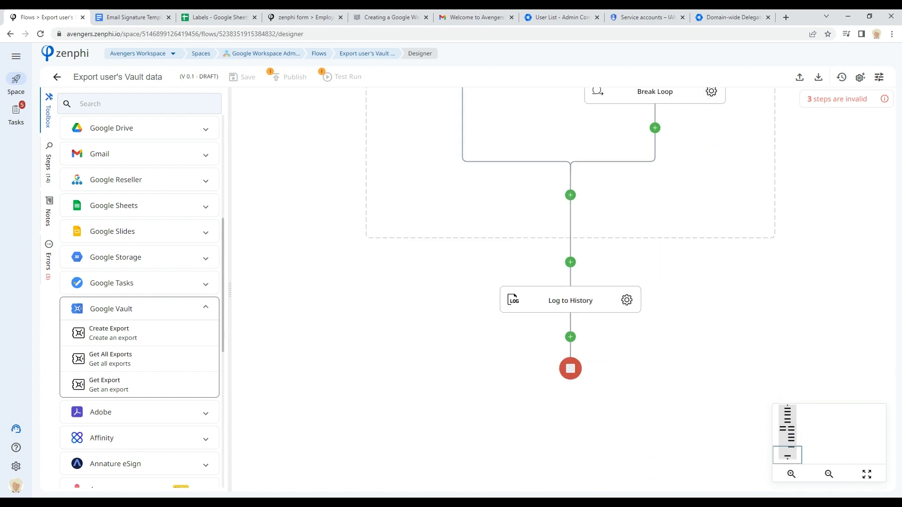
{"action": "left_click", "coordinate": [319, 54]}
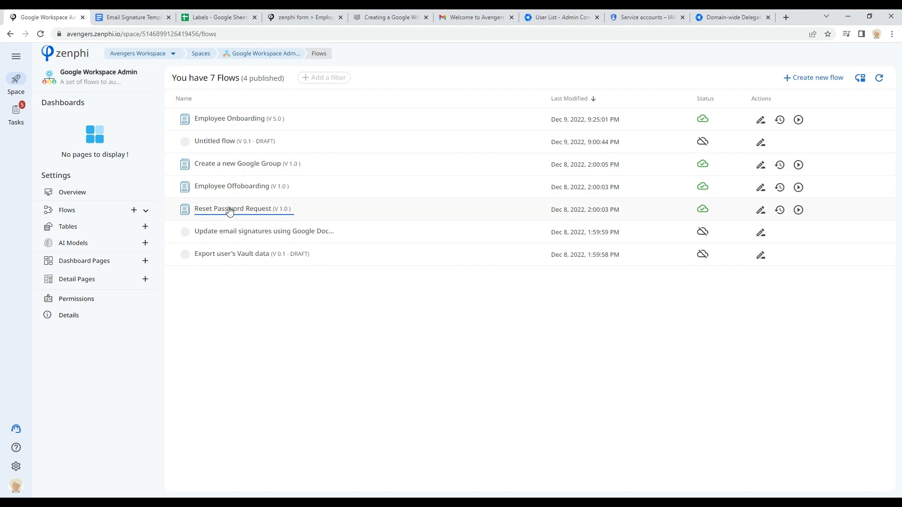
Step: Open the Reset Password Request flow and review the sections of its form trigger's form
{"action": "left_click", "coordinate": [760, 210]}
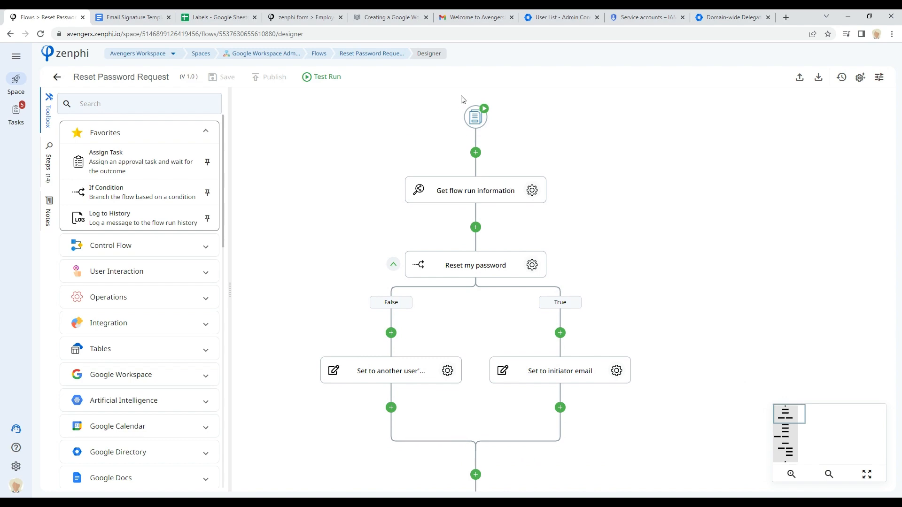
{"action": "left_click", "coordinate": [473, 118]}
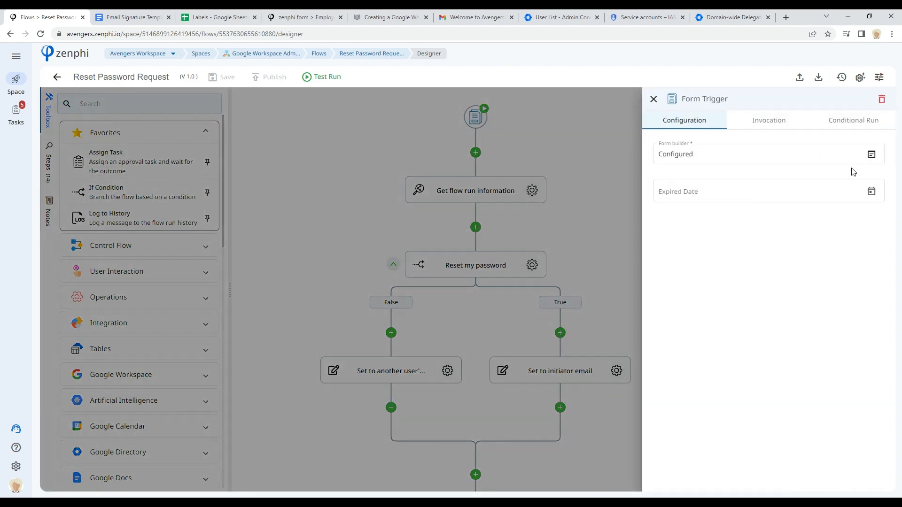
{"action": "left_click", "coordinate": [871, 154]}
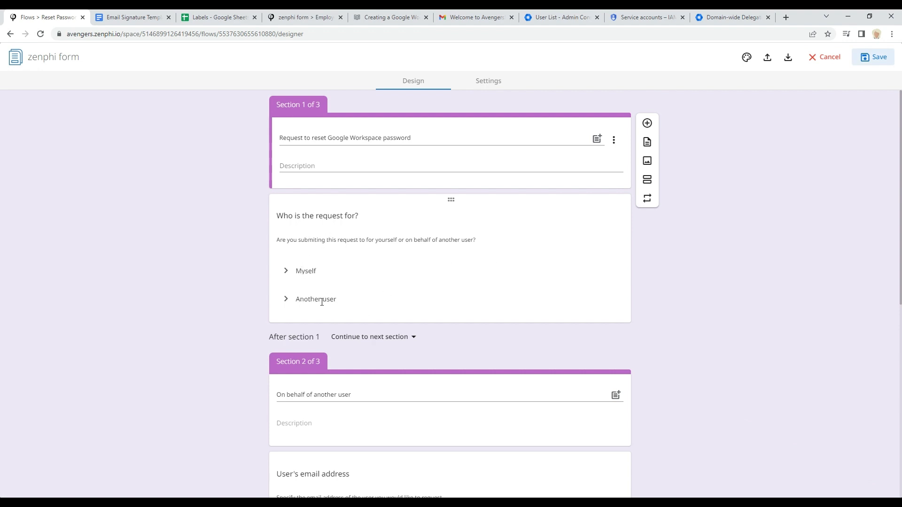
{"action": "scroll", "coordinate": [782, 324], "scroll_direction": "down", "scroll_amount": 4}
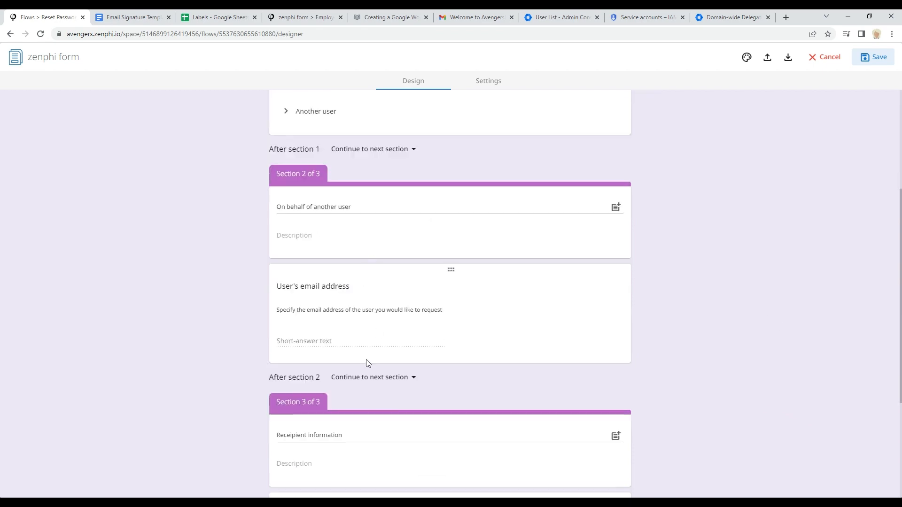
{"action": "scroll", "coordinate": [382, 433], "scroll_direction": "down", "scroll_amount": 4}
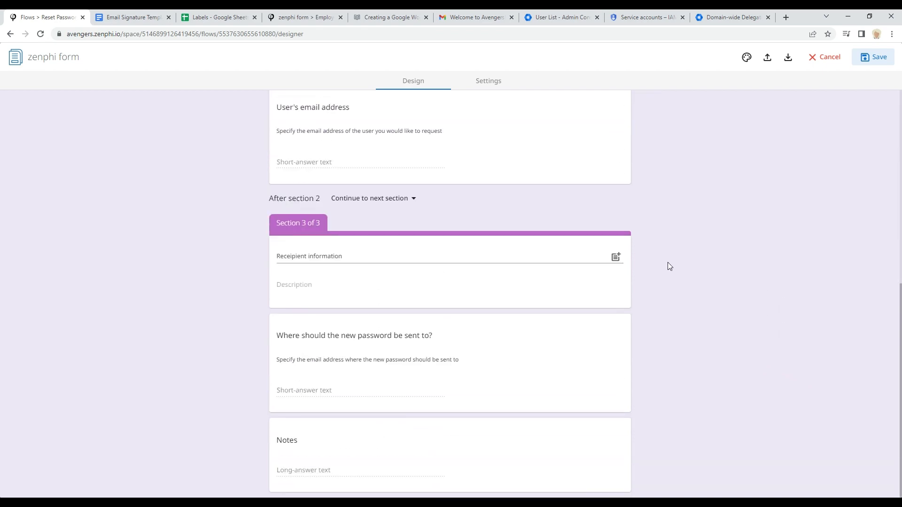
{"action": "scroll", "coordinate": [667, 262], "scroll_direction": "up", "scroll_amount": 5}
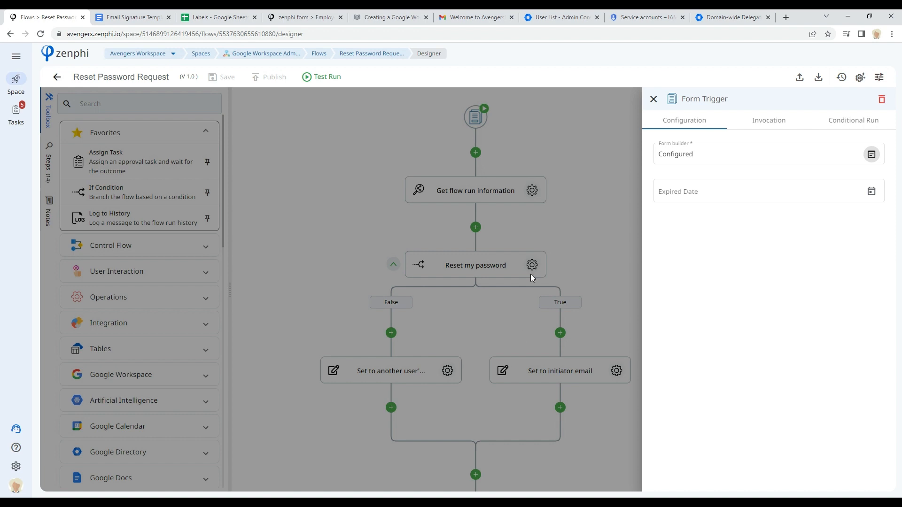
Step: Open the Get IT Approval step's approval form and review its fields
{"action": "left_click", "coordinate": [588, 241]}
{"action": "left_click_drag", "start_coordinate": [681, 363], "coordinate": [653, 266]}
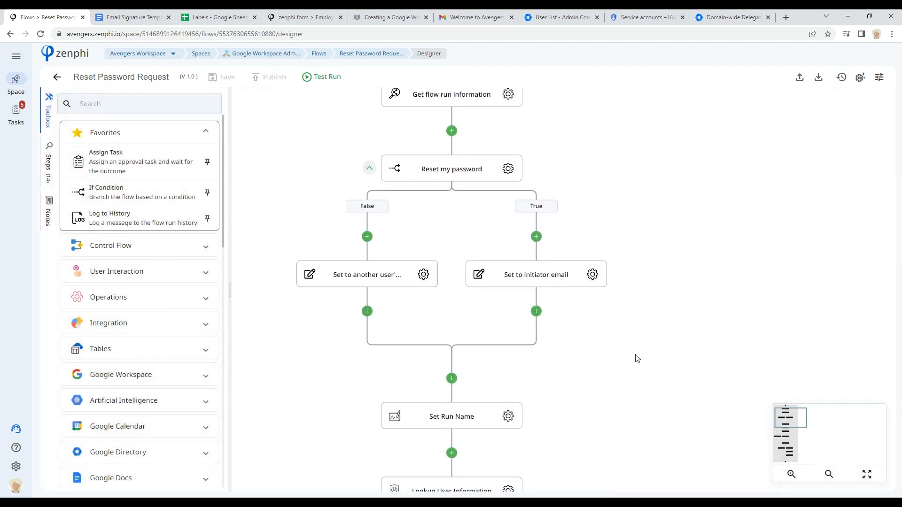
{"action": "left_click_drag", "start_coordinate": [595, 417], "coordinate": [626, 325]}
{"action": "left_click_drag", "start_coordinate": [624, 393], "coordinate": [711, 161]}
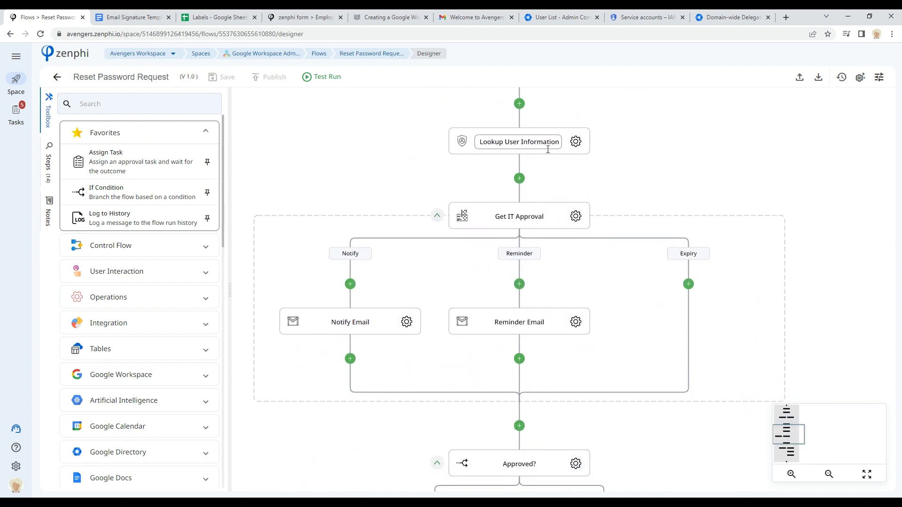
{"action": "left_click", "coordinate": [586, 222]}
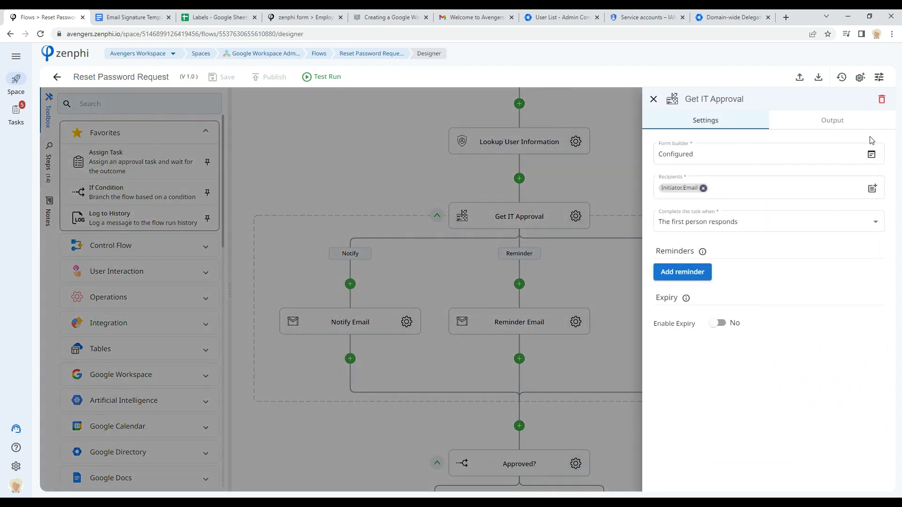
{"action": "left_click", "coordinate": [872, 155]}
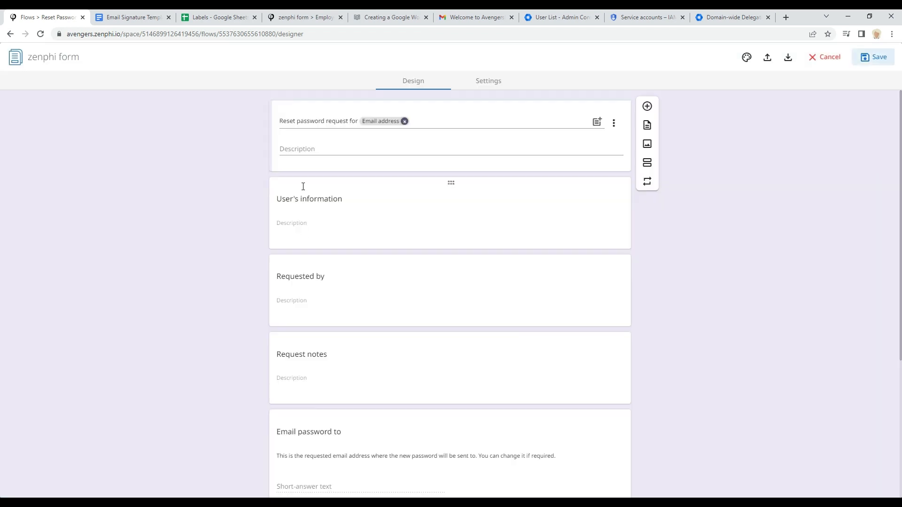
{"action": "scroll", "coordinate": [371, 350], "scroll_direction": "down", "scroll_amount": 4}
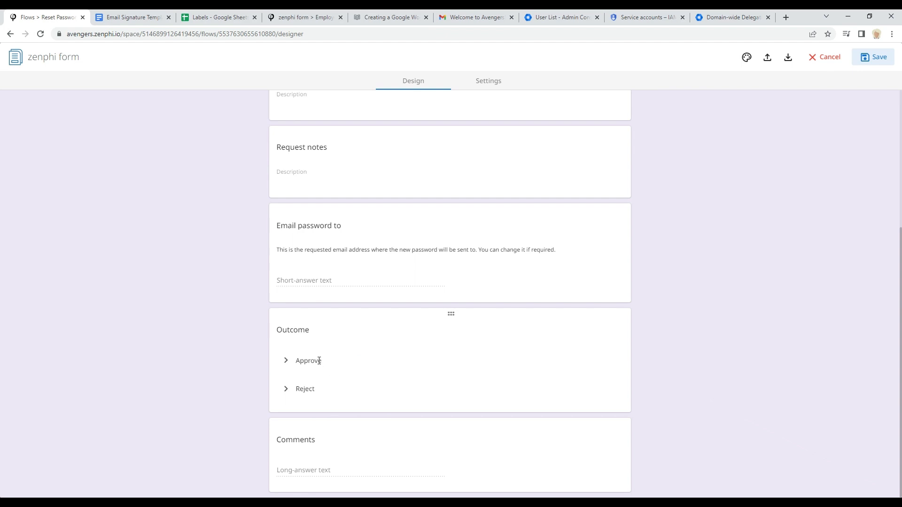
Step: Close the approval form and open the Update User step's settings to review its connection, user and password fields
{"action": "left_click", "coordinate": [823, 58]}
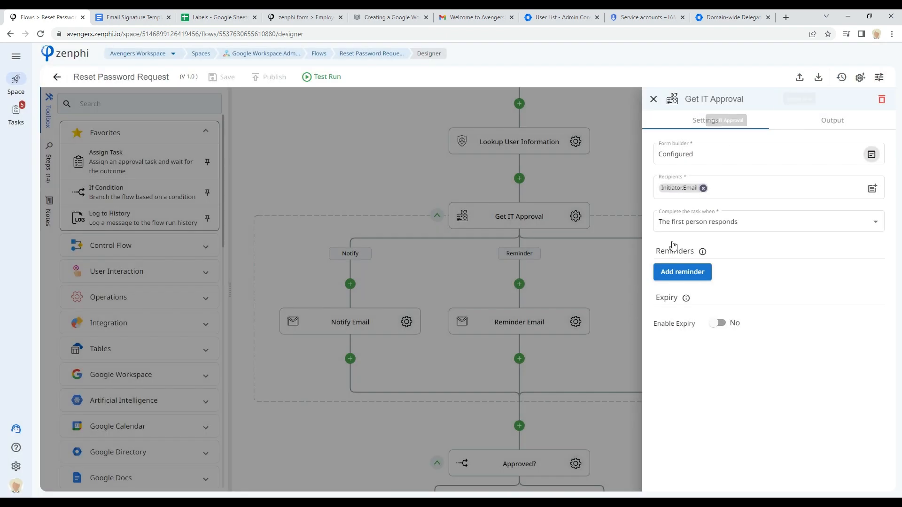
{"action": "left_click", "coordinate": [559, 394]}
{"action": "left_click_drag", "start_coordinate": [619, 427], "coordinate": [602, 211]}
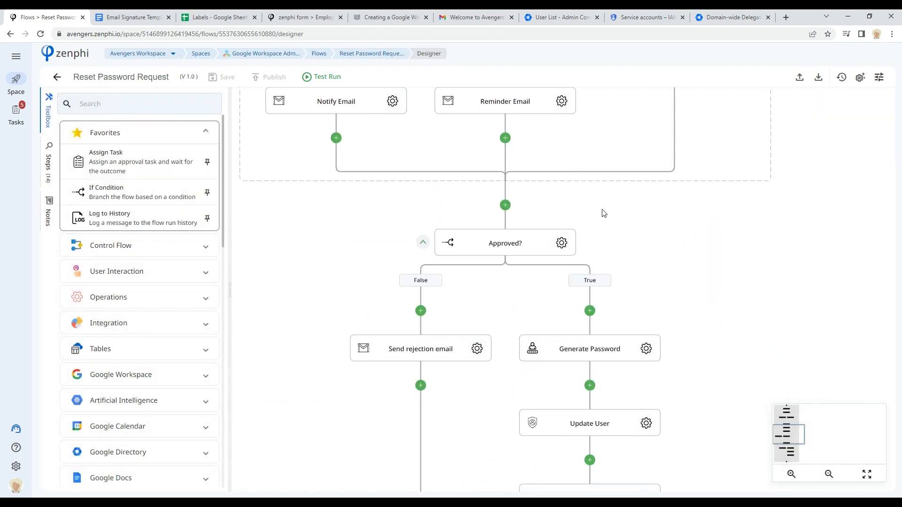
{"action": "left_click_drag", "start_coordinate": [754, 367], "coordinate": [714, 241]}
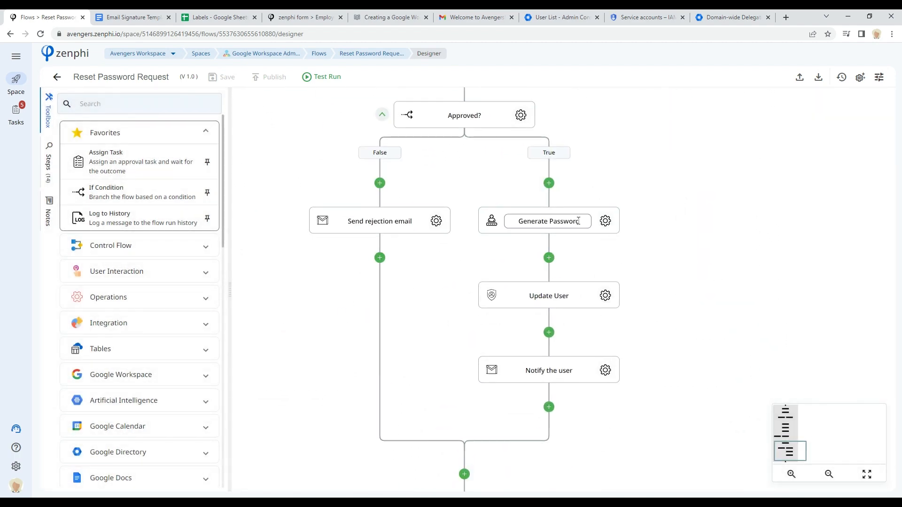
{"action": "left_click", "coordinate": [605, 296]}
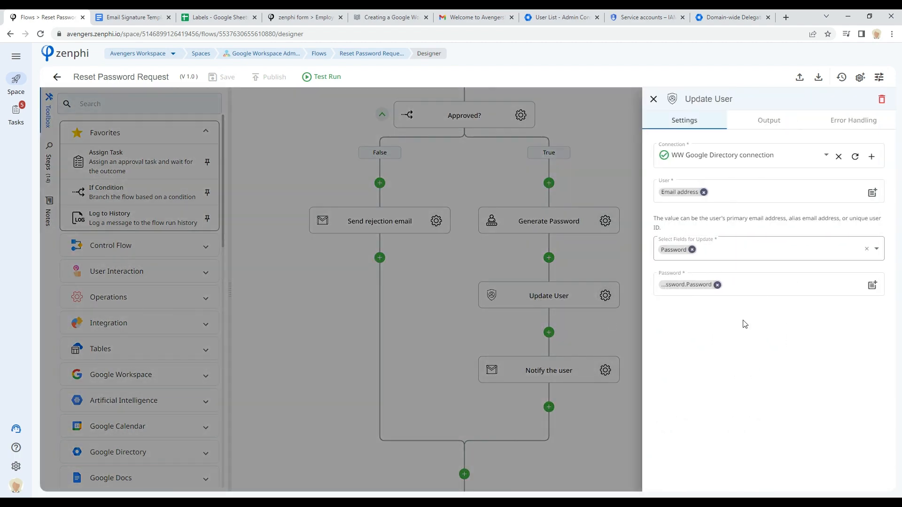
{"action": "mouse_move", "coordinate": [700, 287]}
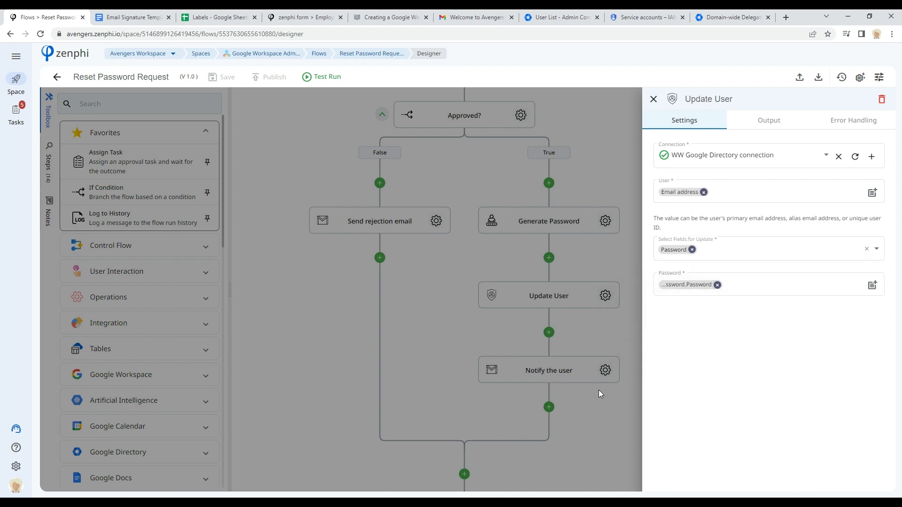
Step: Open the Notify the user step's settings and review its recipient, subject and message body
{"action": "left_click", "coordinate": [601, 336]}
{"action": "left_click", "coordinate": [605, 373]}
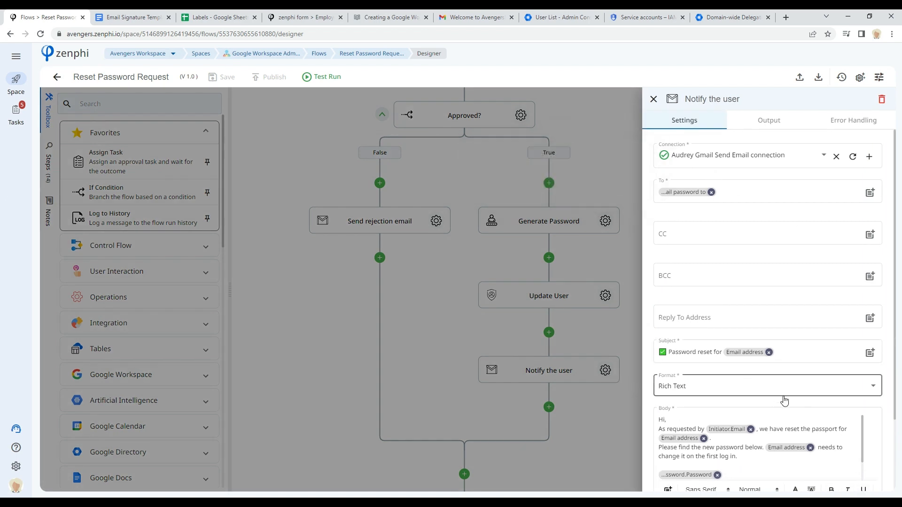
{"action": "scroll", "coordinate": [785, 350], "scroll_direction": "down", "scroll_amount": 2}
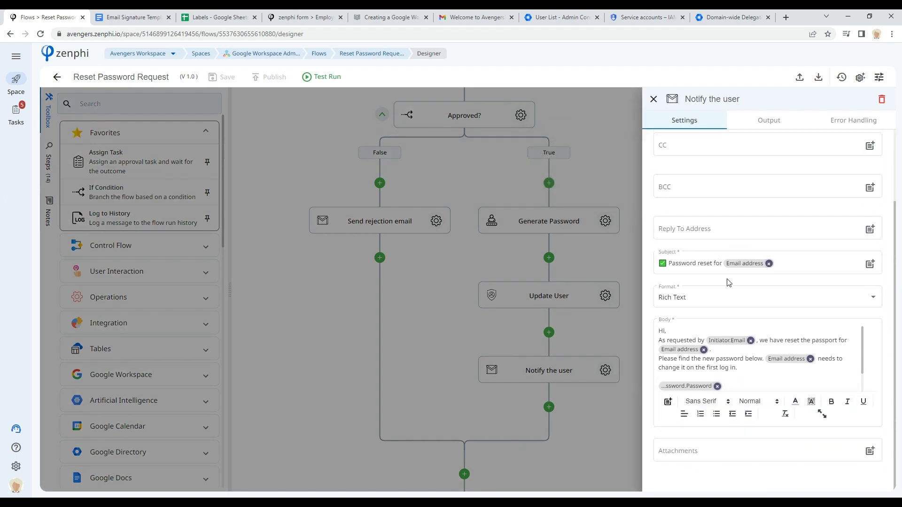
{"action": "scroll", "coordinate": [728, 362], "scroll_direction": "down", "scroll_amount": 2}
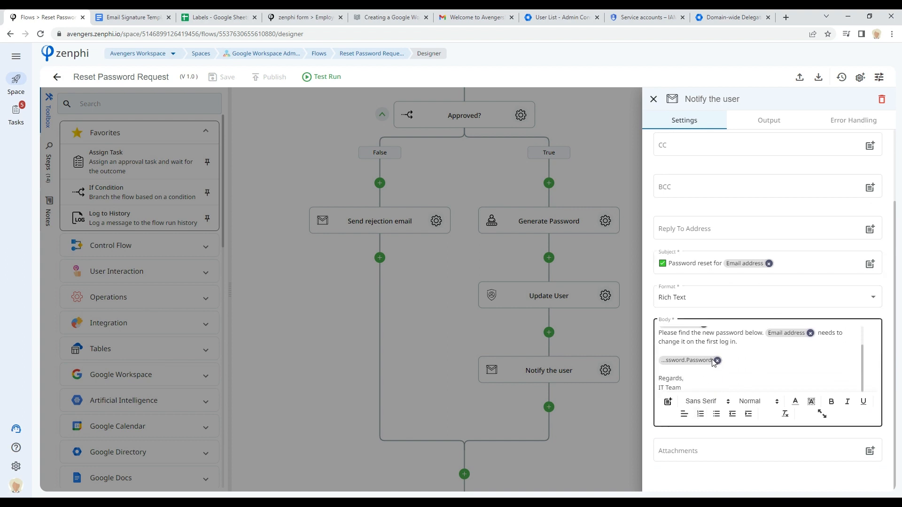
Step: Scroll back up through the Reset Password Request flow, then return to the flows list, discarding unsaved changes
{"action": "left_click", "coordinate": [616, 337]}
{"action": "left_click_drag", "start_coordinate": [795, 452], "coordinate": [789, 407]}
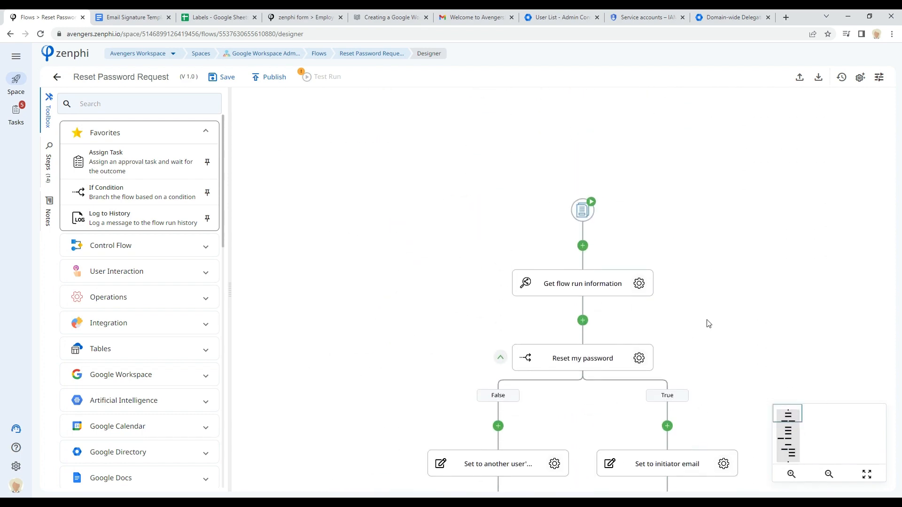
{"action": "scroll", "coordinate": [672, 221], "scroll_direction": "down", "scroll_amount": 5}
{"action": "scroll", "coordinate": [705, 258], "scroll_direction": "down", "scroll_amount": 5}
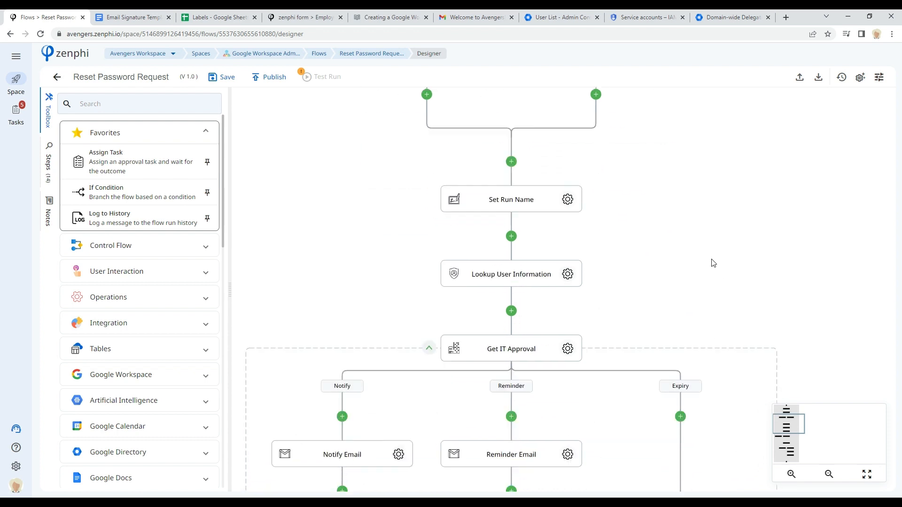
{"action": "scroll", "coordinate": [817, 339], "scroll_direction": "down", "scroll_amount": 4}
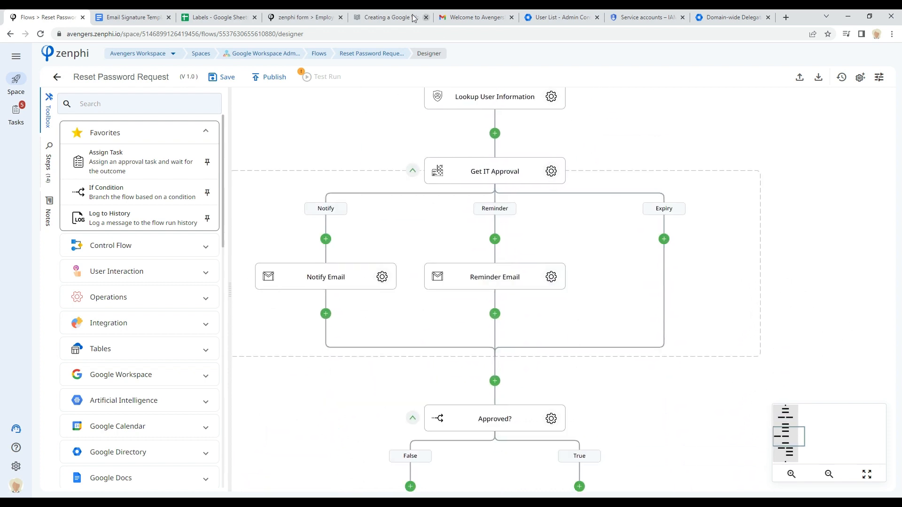
{"action": "left_click", "coordinate": [317, 54]}
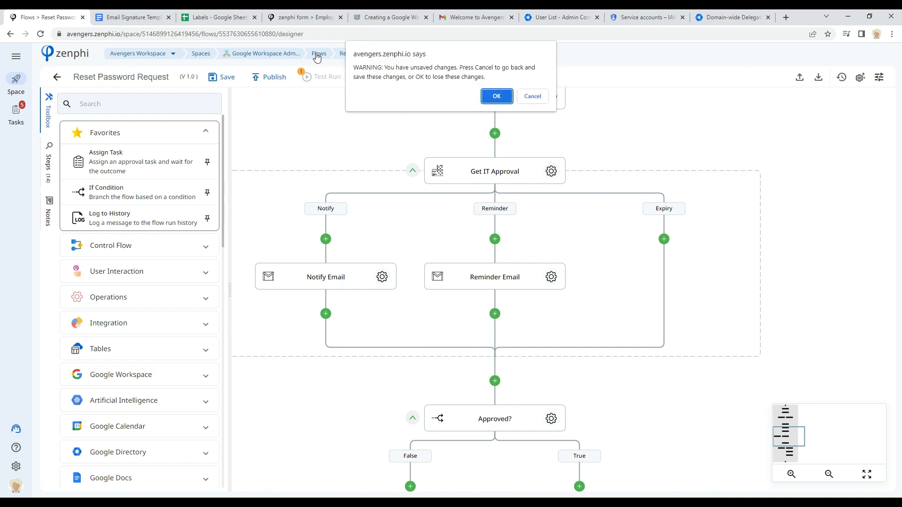
{"action": "left_click", "coordinate": [495, 95]}
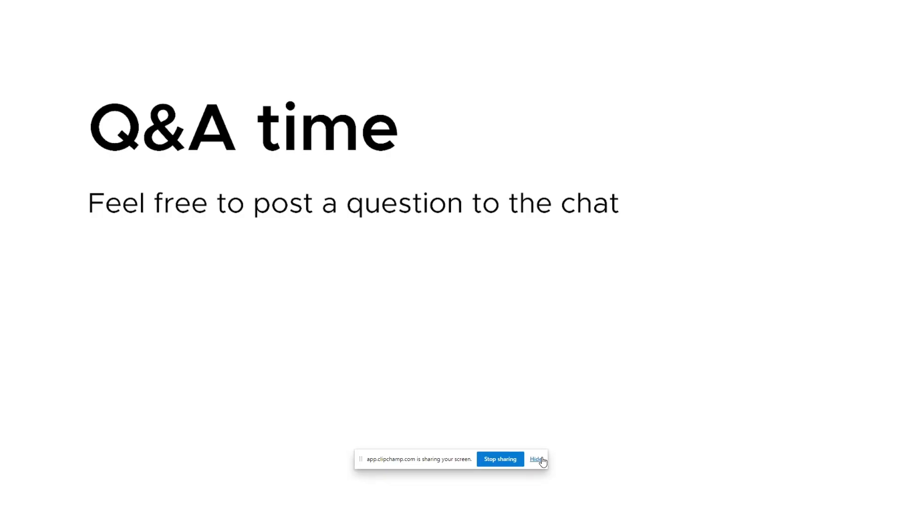
{"action": "left_click", "coordinate": [537, 460]}
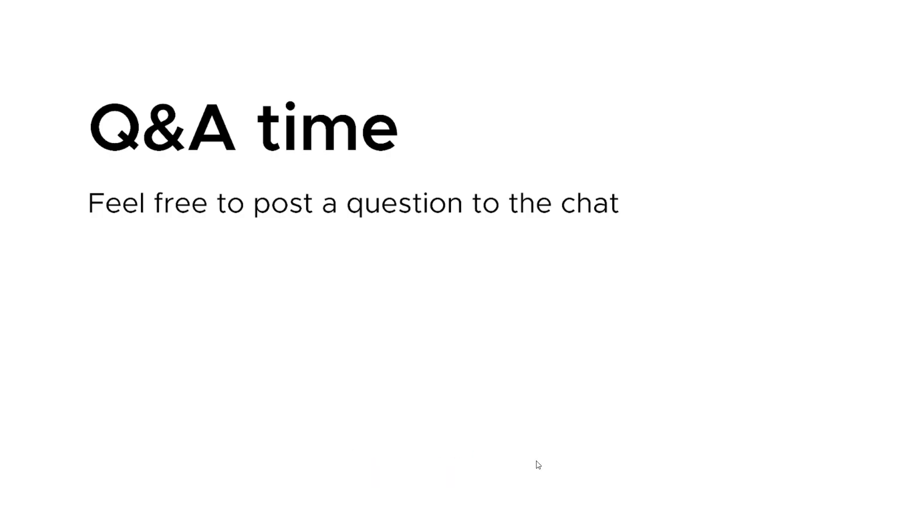